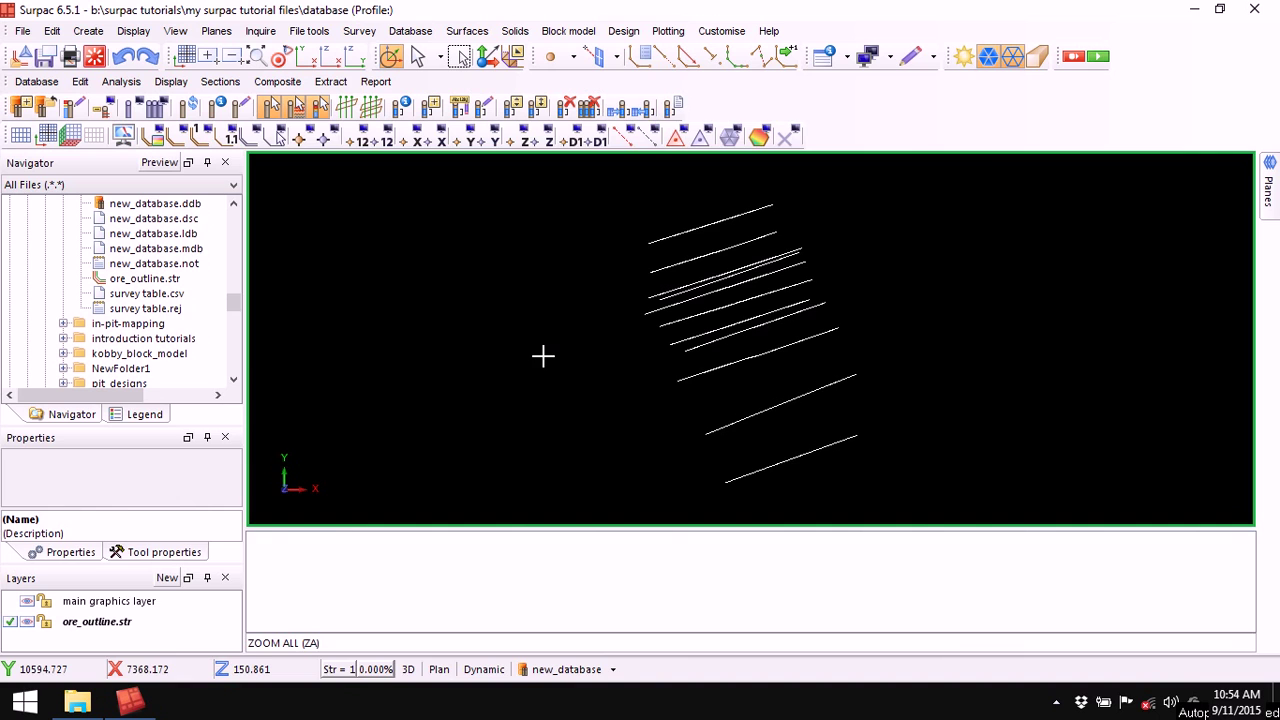
Save the ore_outline.str layer as a new Surpac string file named ore_model.
{"action": "middle_click_drag", "start_coordinate": [569, 380], "coordinate": [711, 366]}
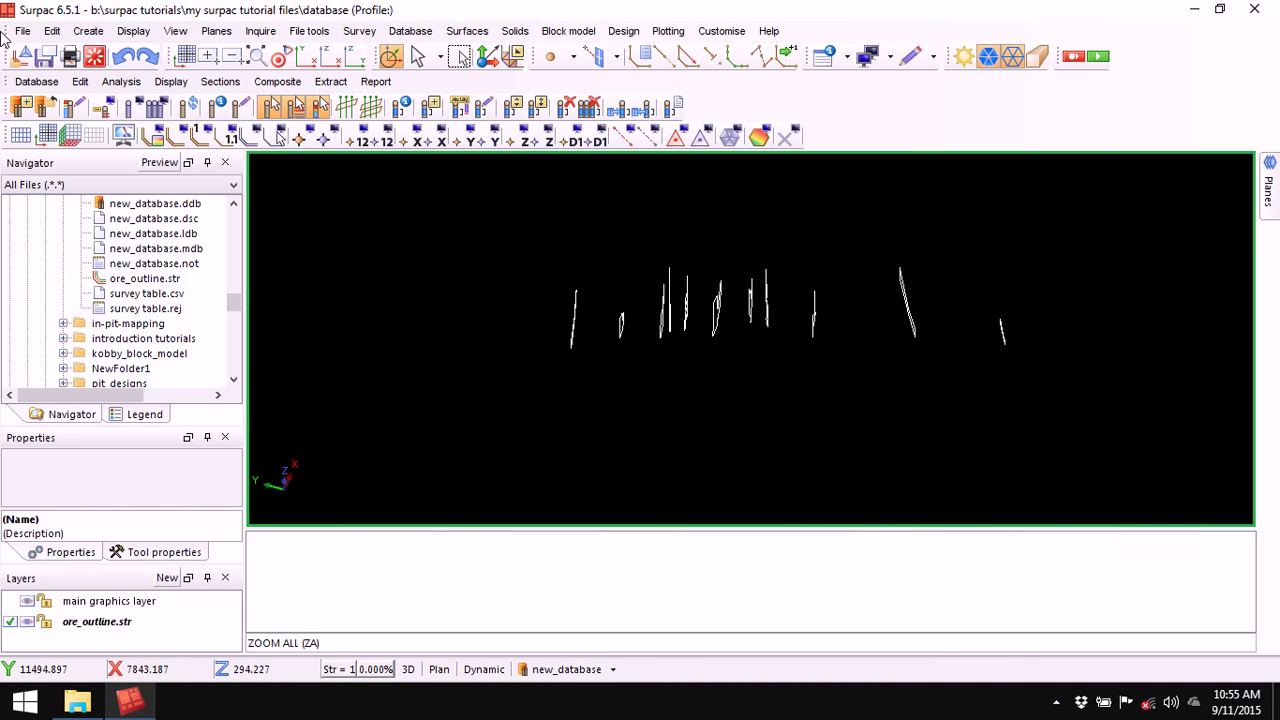
{"action": "left_click", "coordinate": [47, 58]}
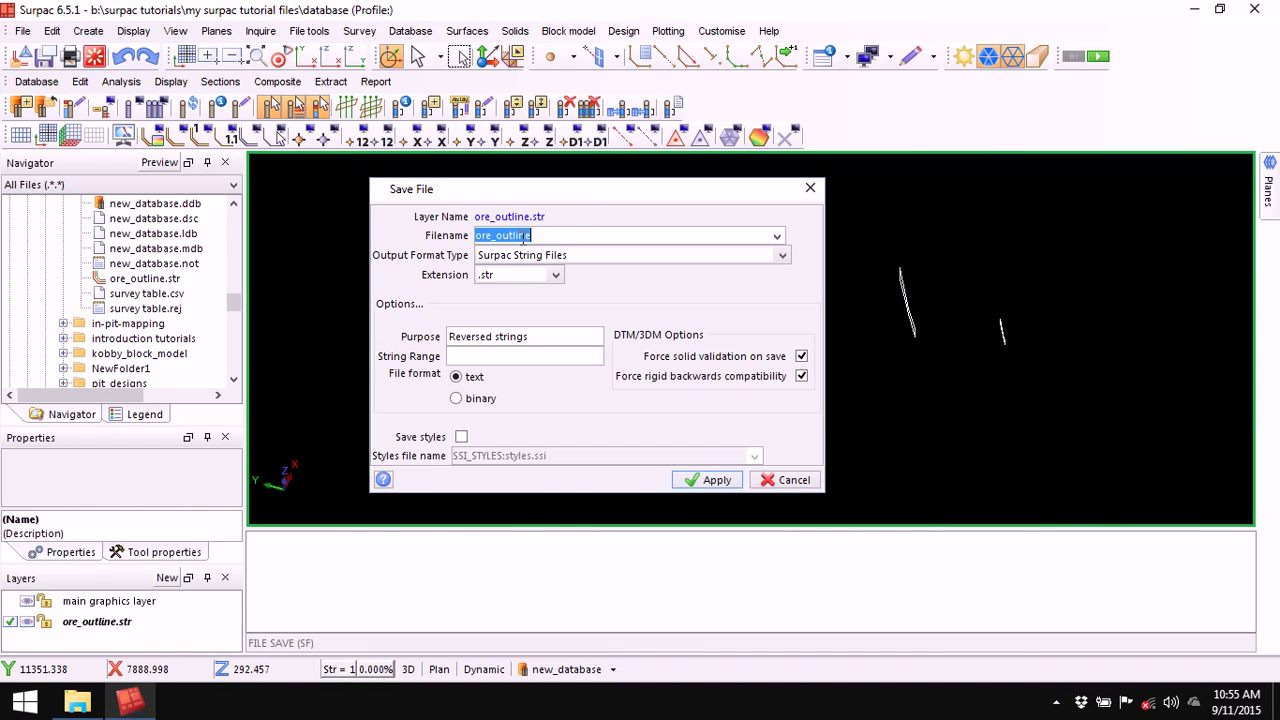
{"action": "type", "text": "or"}
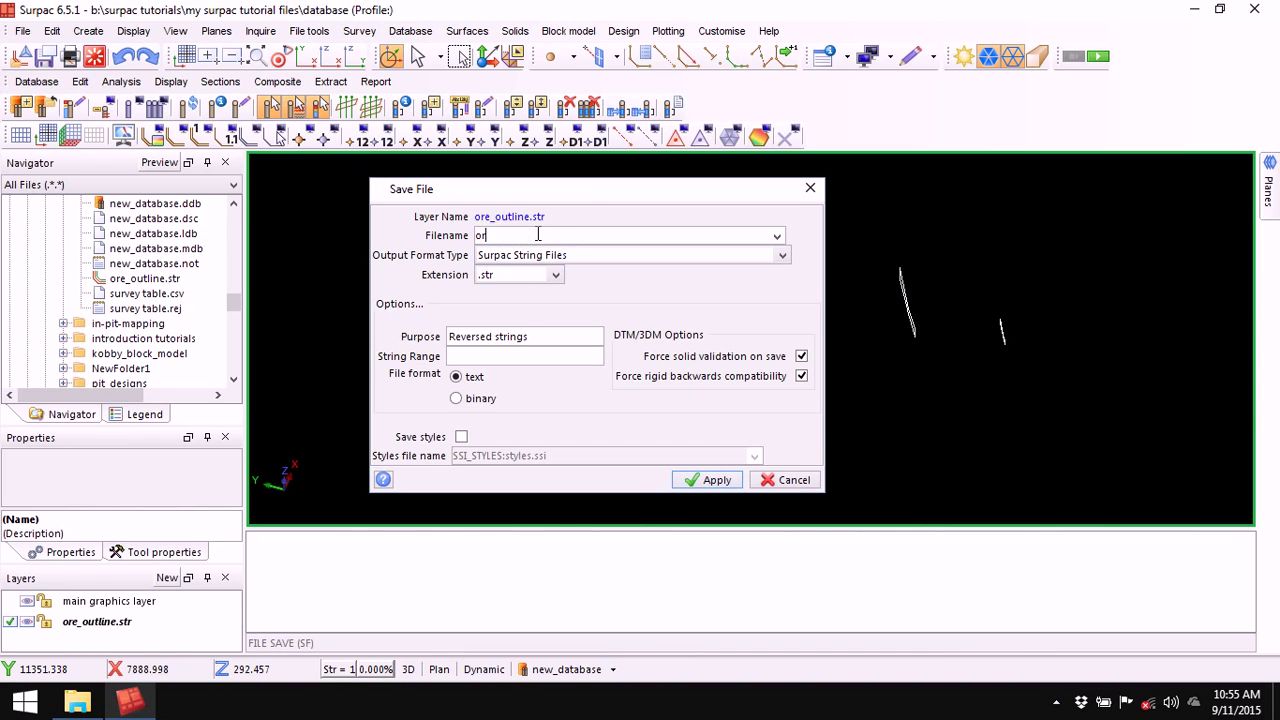
{"action": "type", "text": "e_model"}
{"action": "left_click", "coordinate": [703, 478]}
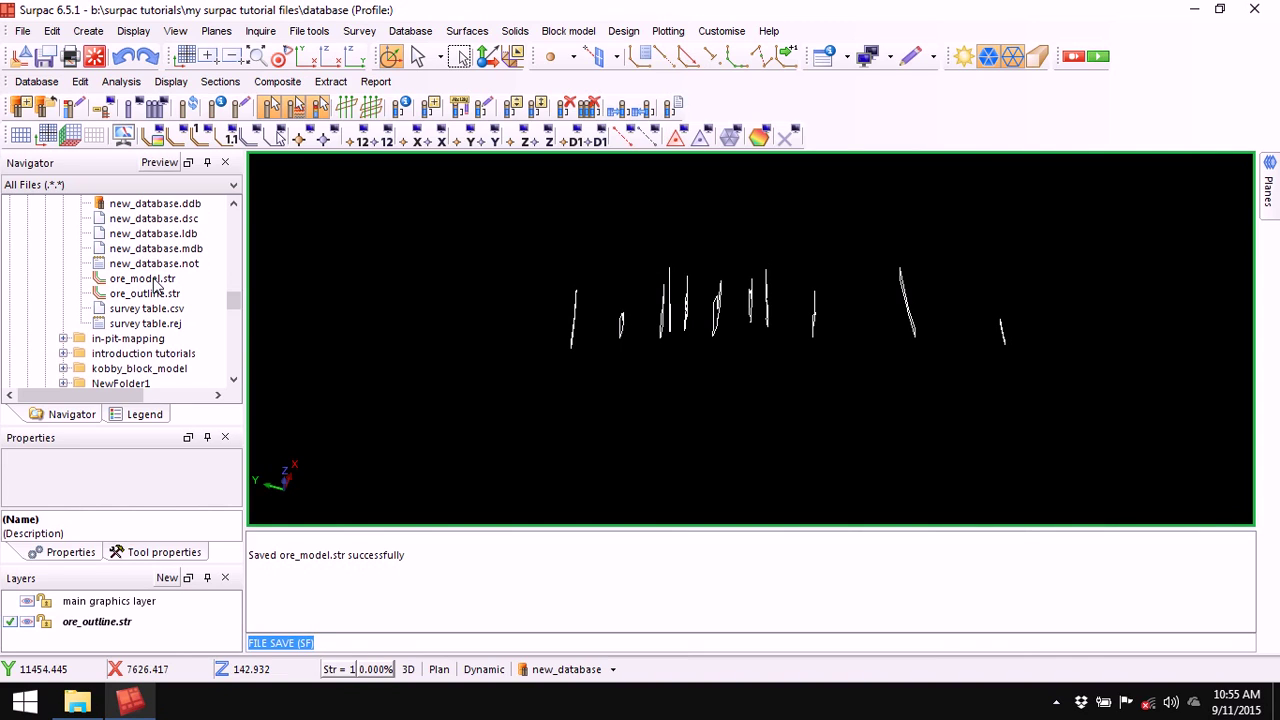
Reset the graphics and load ore_model.str into the viewport.
{"action": "left_click", "coordinate": [94, 56]}
{"action": "left_click_drag", "start_coordinate": [142, 279], "coordinate": [614, 303]}
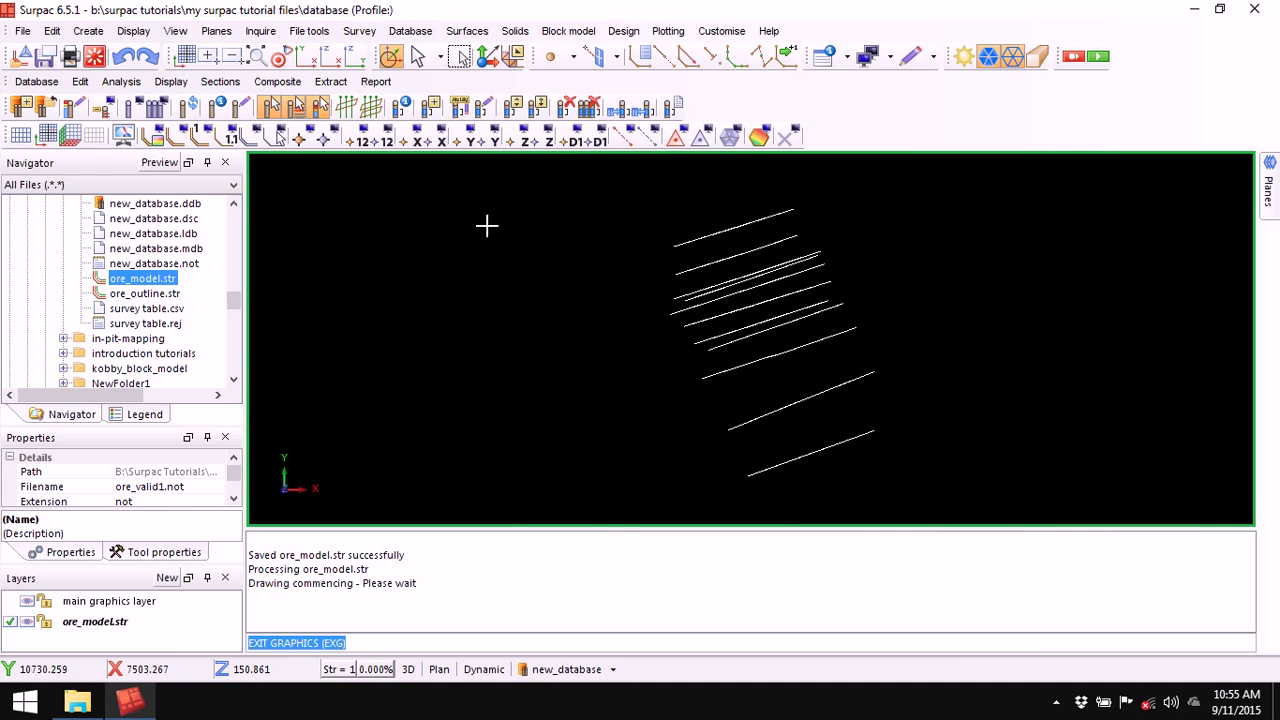
{"action": "left_click", "coordinate": [22, 31]}
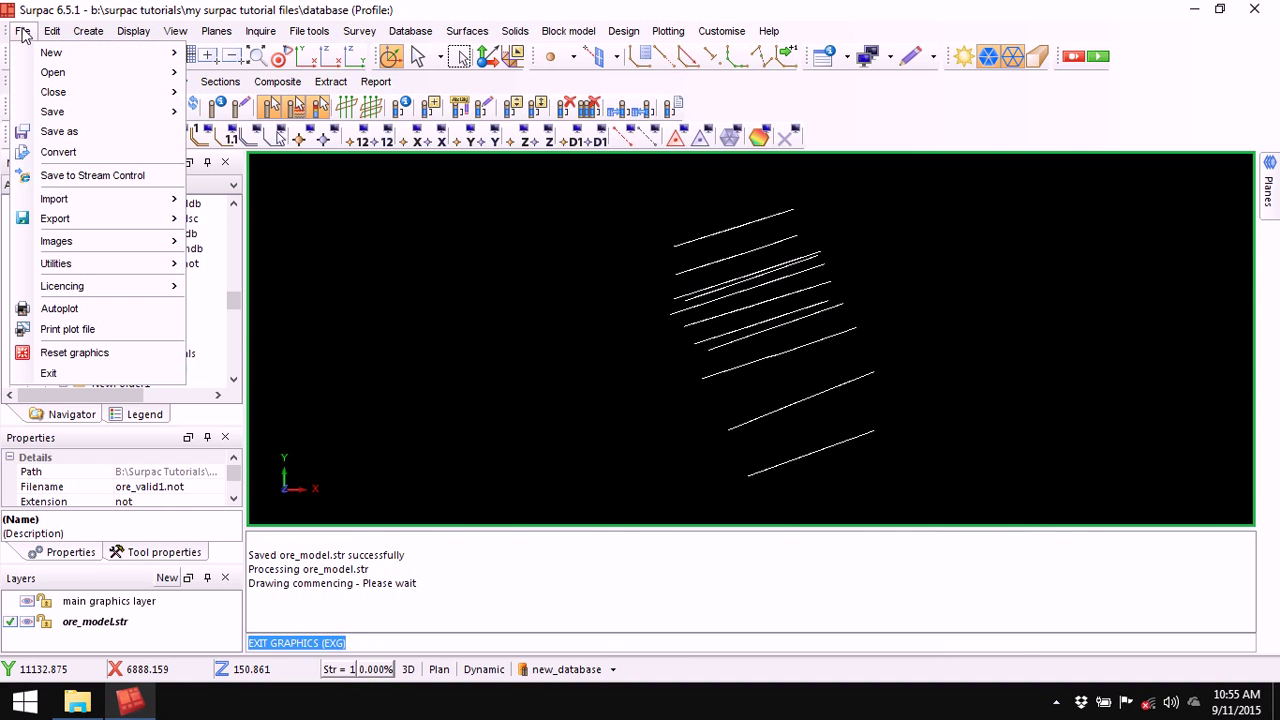
{"action": "left_click", "coordinate": [91, 137]}
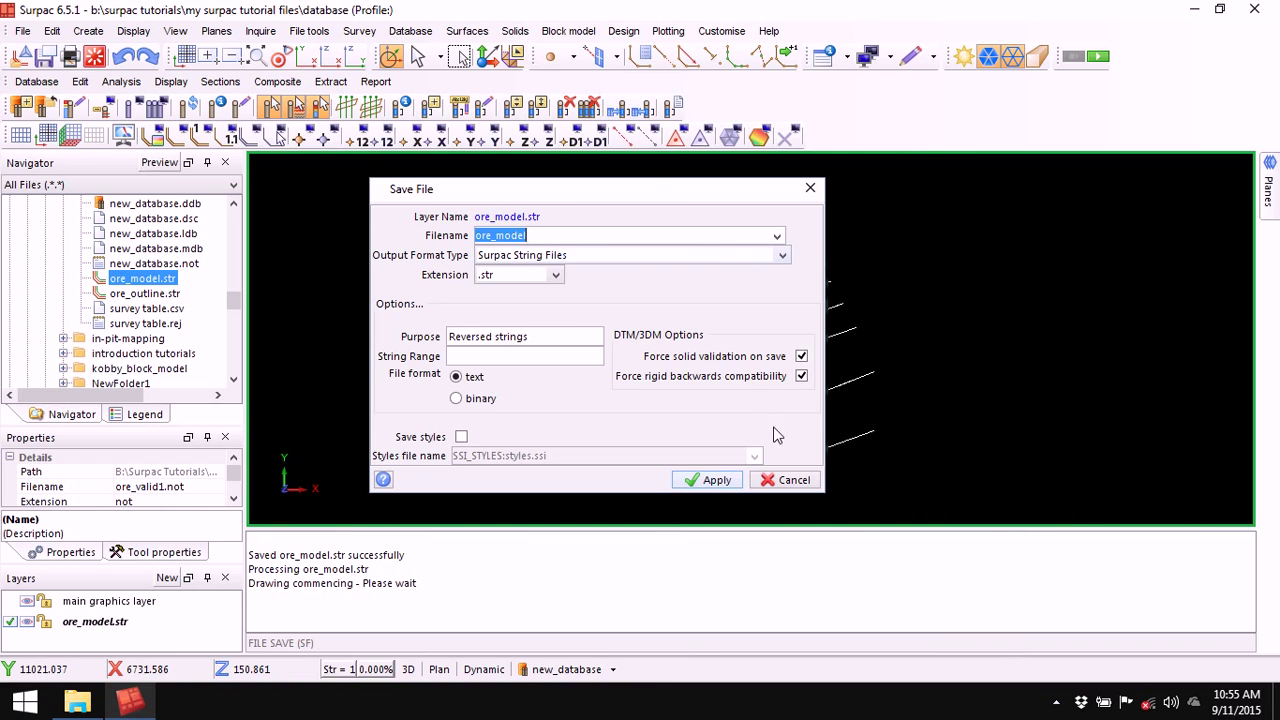
{"action": "left_click", "coordinate": [778, 478]}
{"action": "left_click", "coordinate": [322, 644]}
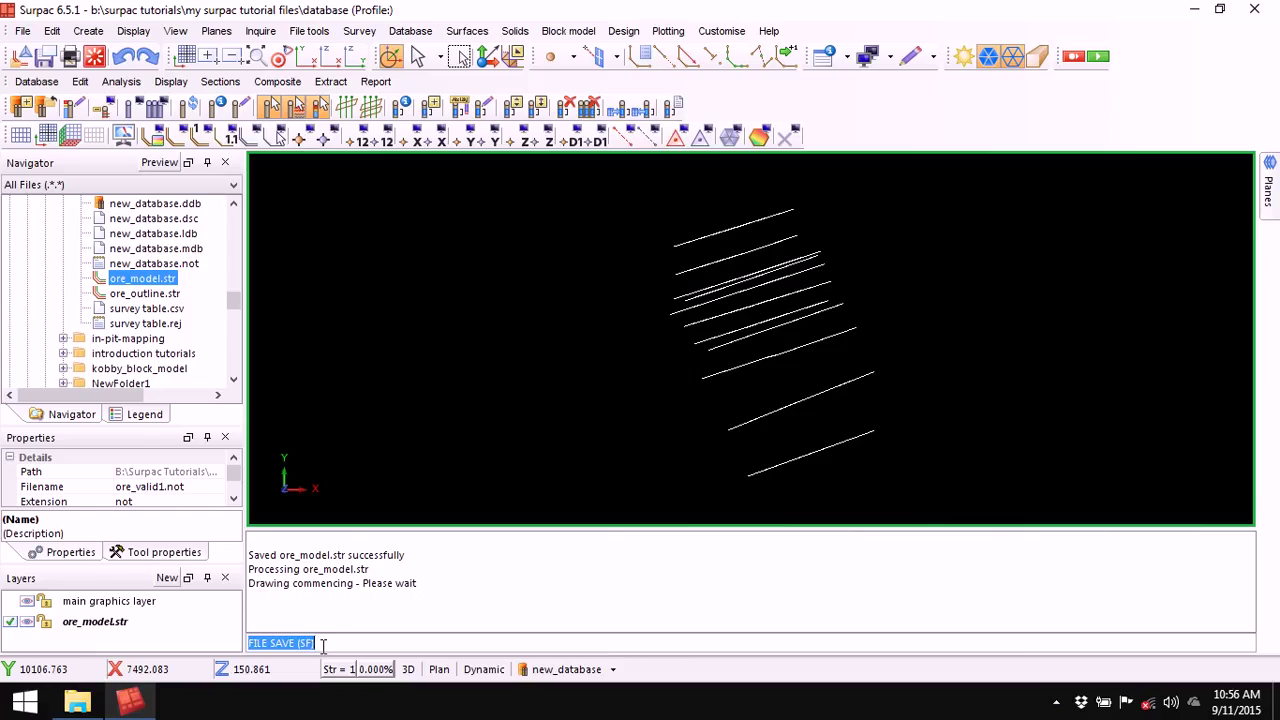
{"action": "type", "text": "SF"}
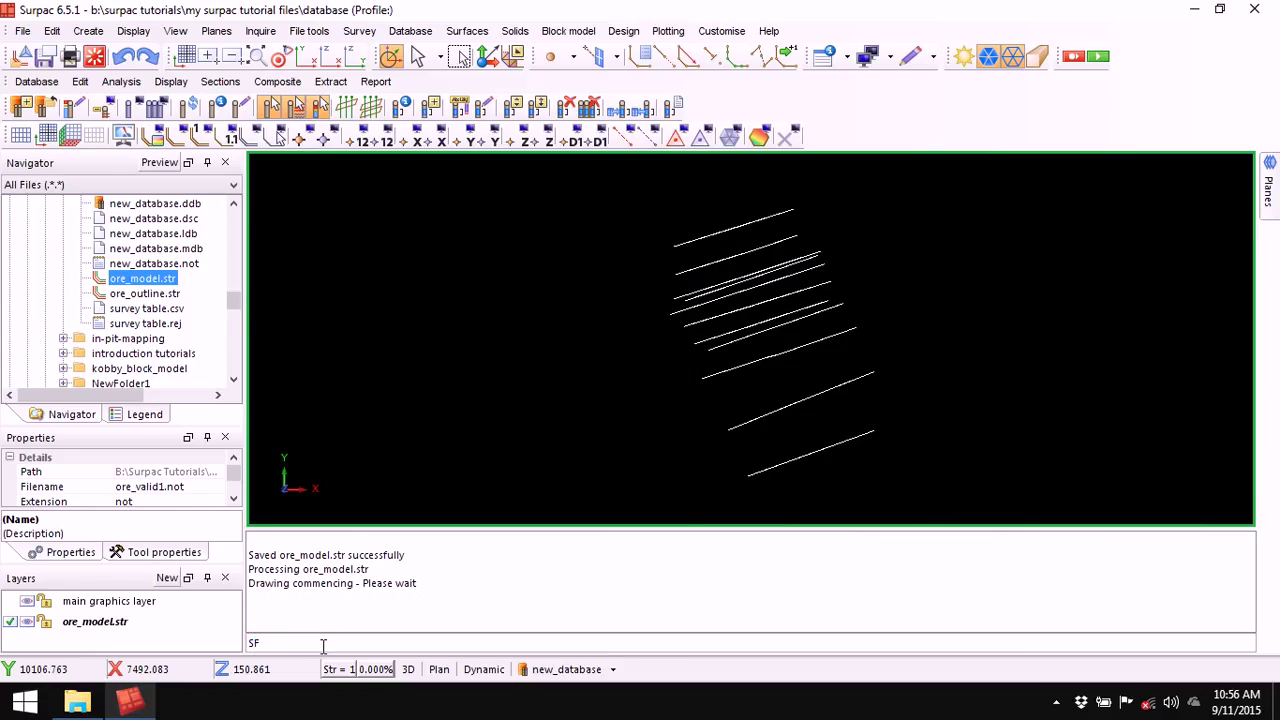
{"action": "key", "text": "Return"}
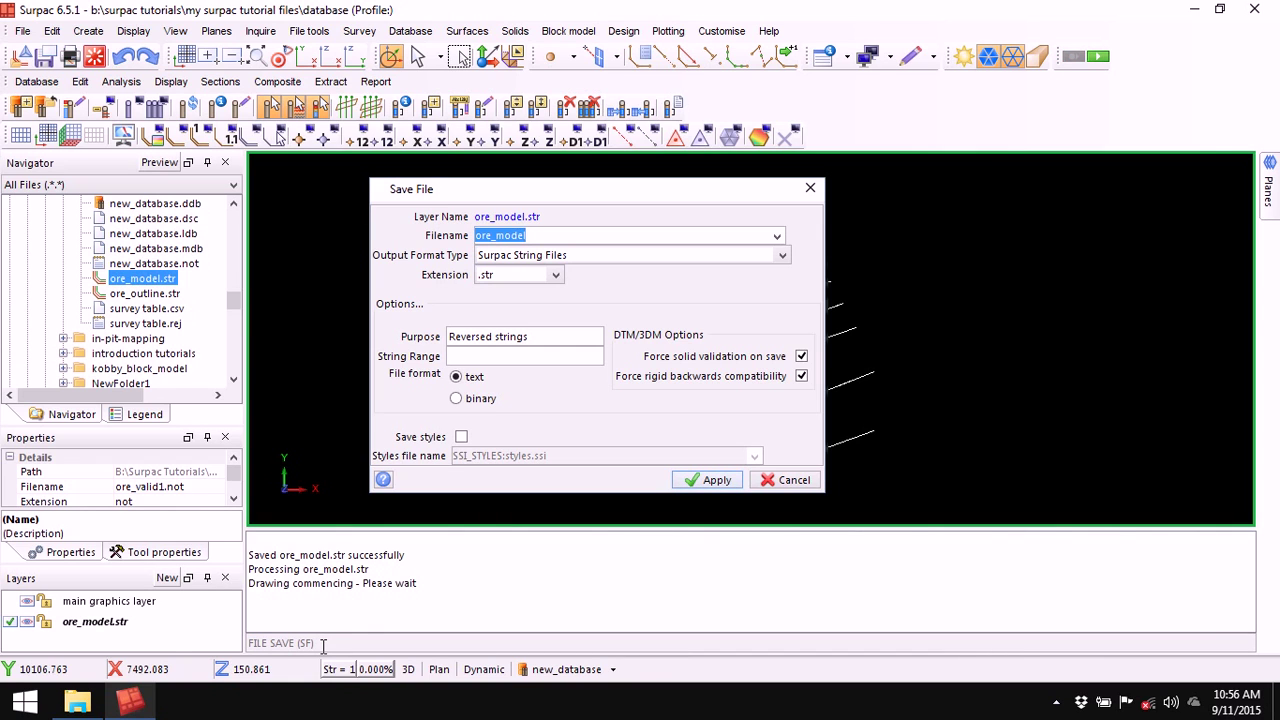
{"action": "left_click", "coordinate": [782, 484]}
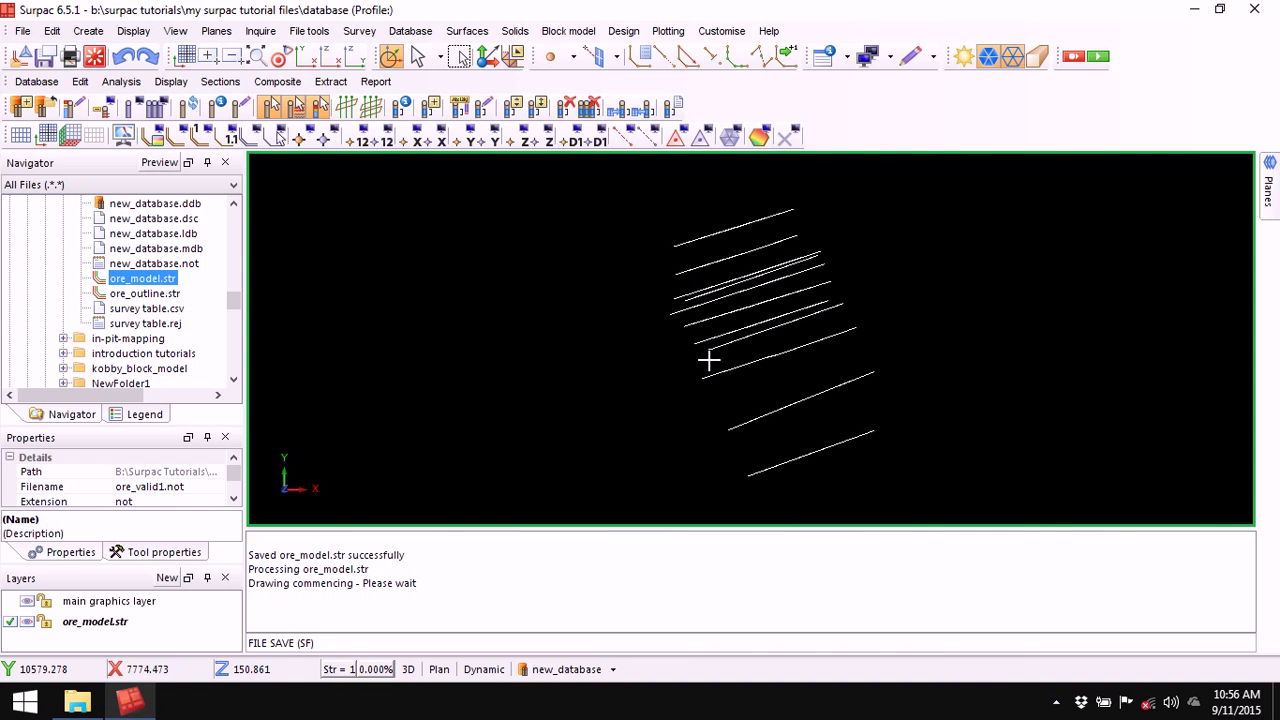
Clear the messages from the message window.
{"action": "left_click_drag", "start_coordinate": [697, 360], "coordinate": [782, 345]}
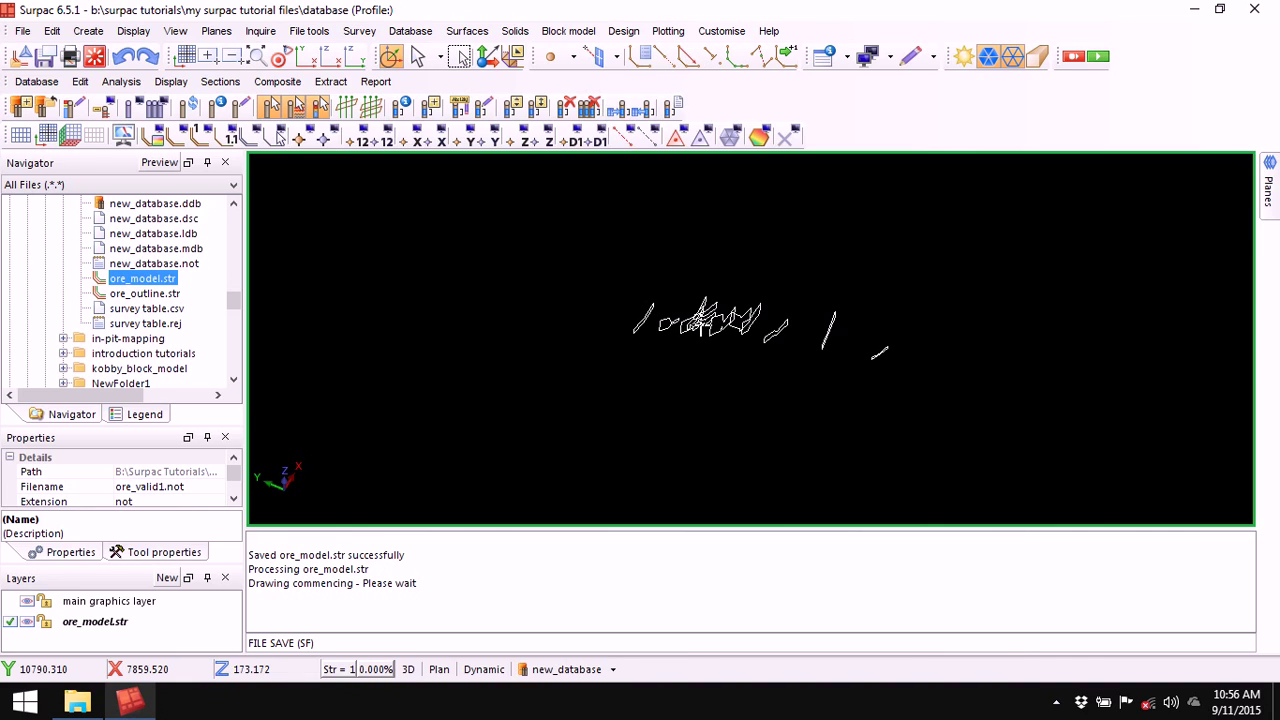
{"action": "right_click", "coordinate": [664, 541]}
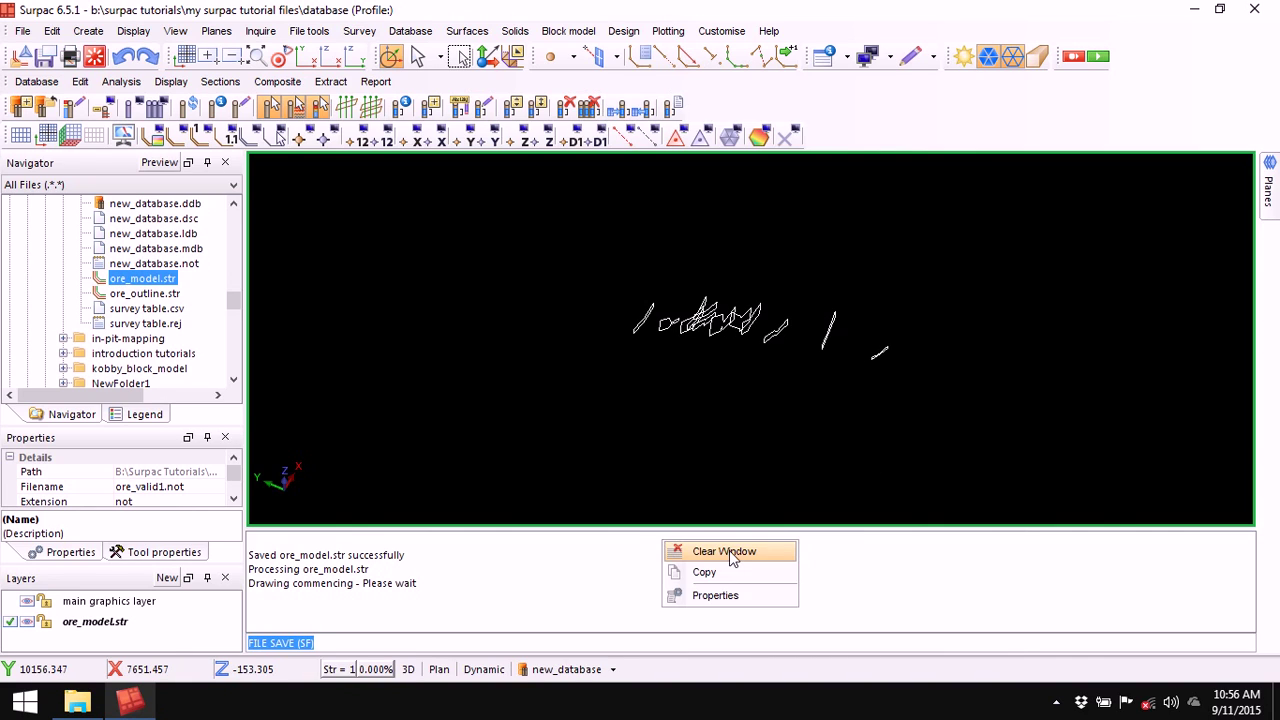
{"action": "left_click", "coordinate": [731, 554]}
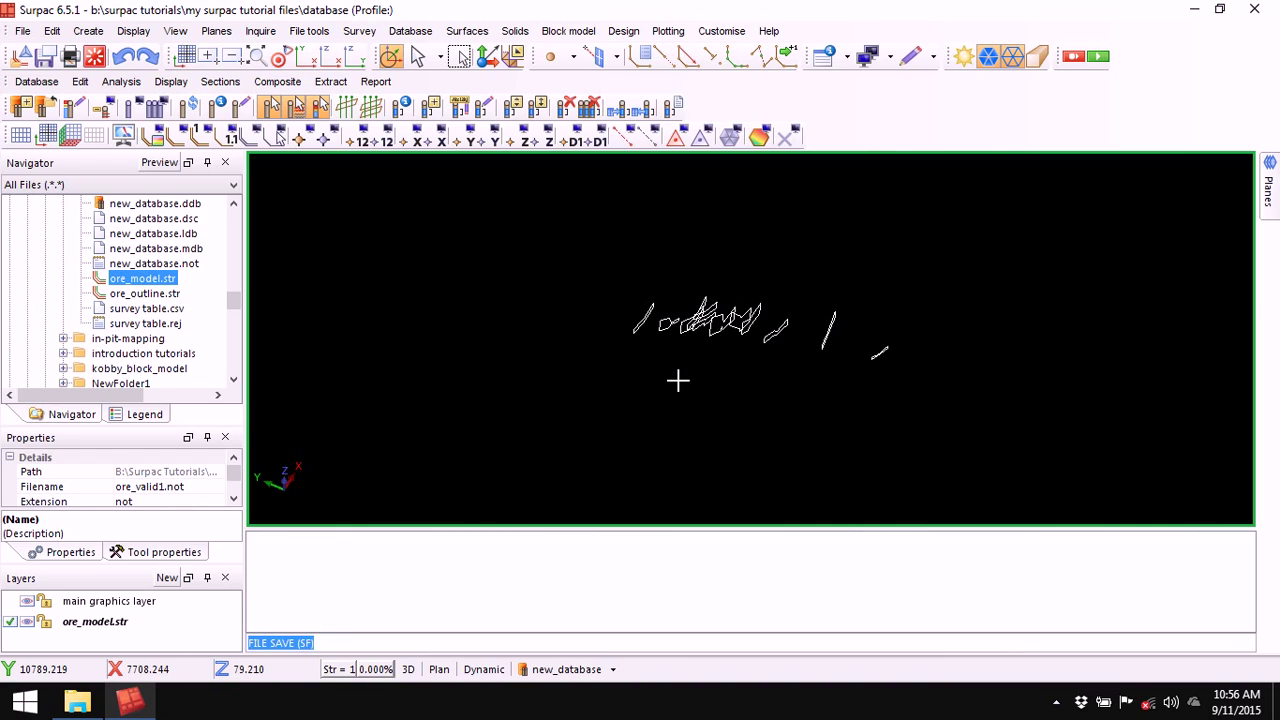
Display the new_database drillholes with traces coloured by the assay table's au_ave_ppm field and no constraint on the holes.
{"action": "left_click_drag", "start_coordinate": [762, 361], "coordinate": [735, 368]}
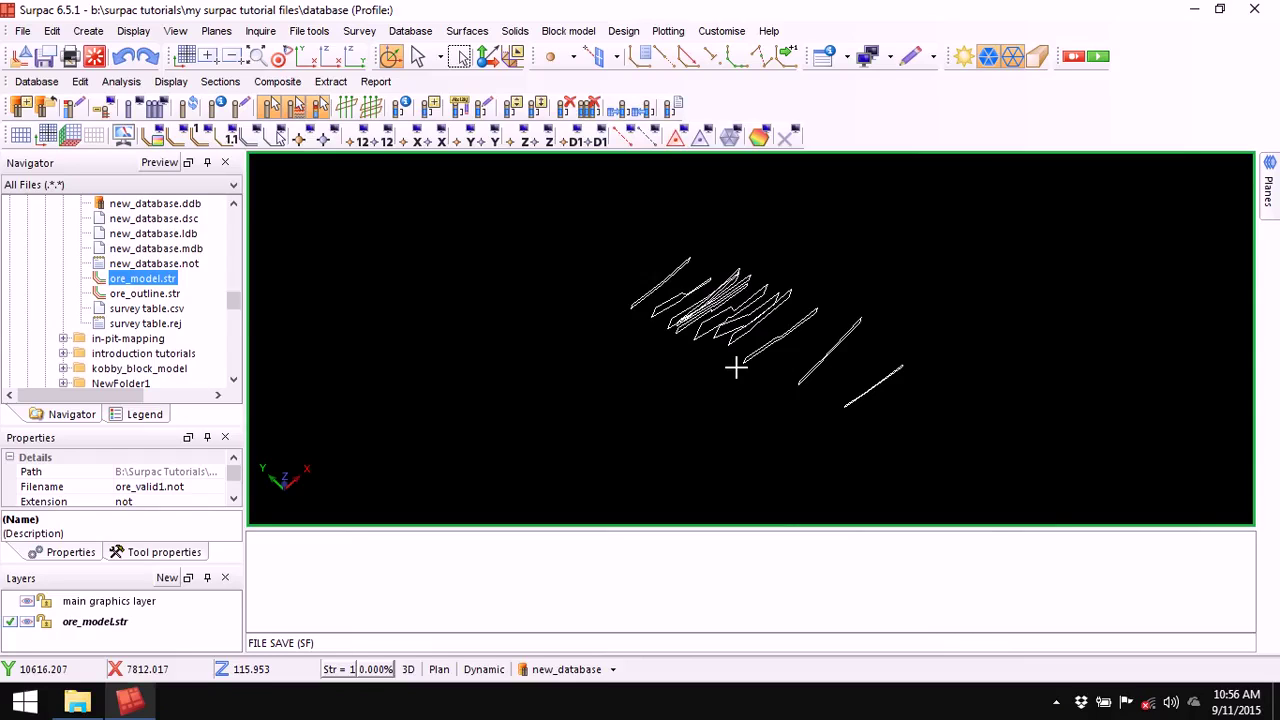
{"action": "mouse_move", "coordinate": [736, 367]}
{"action": "left_mouse_down"}
{"action": "mouse_move", "coordinate": [704, 383]}
{"action": "mouse_move", "coordinate": [697, 349]}
{"action": "mouse_move", "coordinate": [755, 361]}
{"action": "left_mouse_up"}
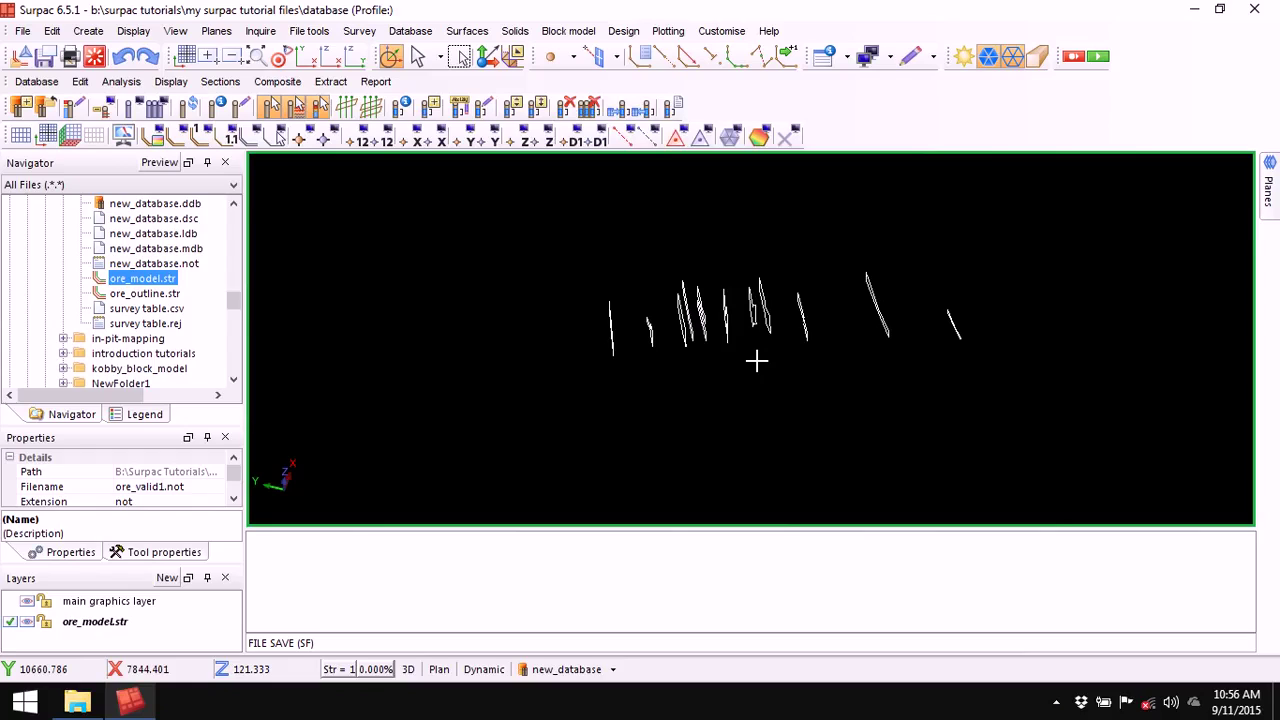
{"action": "mouse_move", "coordinate": [756, 361]}
{"action": "left_mouse_down"}
{"action": "mouse_move", "coordinate": [708, 316]}
{"action": "mouse_move", "coordinate": [746, 346]}
{"action": "mouse_move", "coordinate": [731, 355]}
{"action": "mouse_move", "coordinate": [770, 347]}
{"action": "mouse_move", "coordinate": [743, 349]}
{"action": "left_mouse_up"}
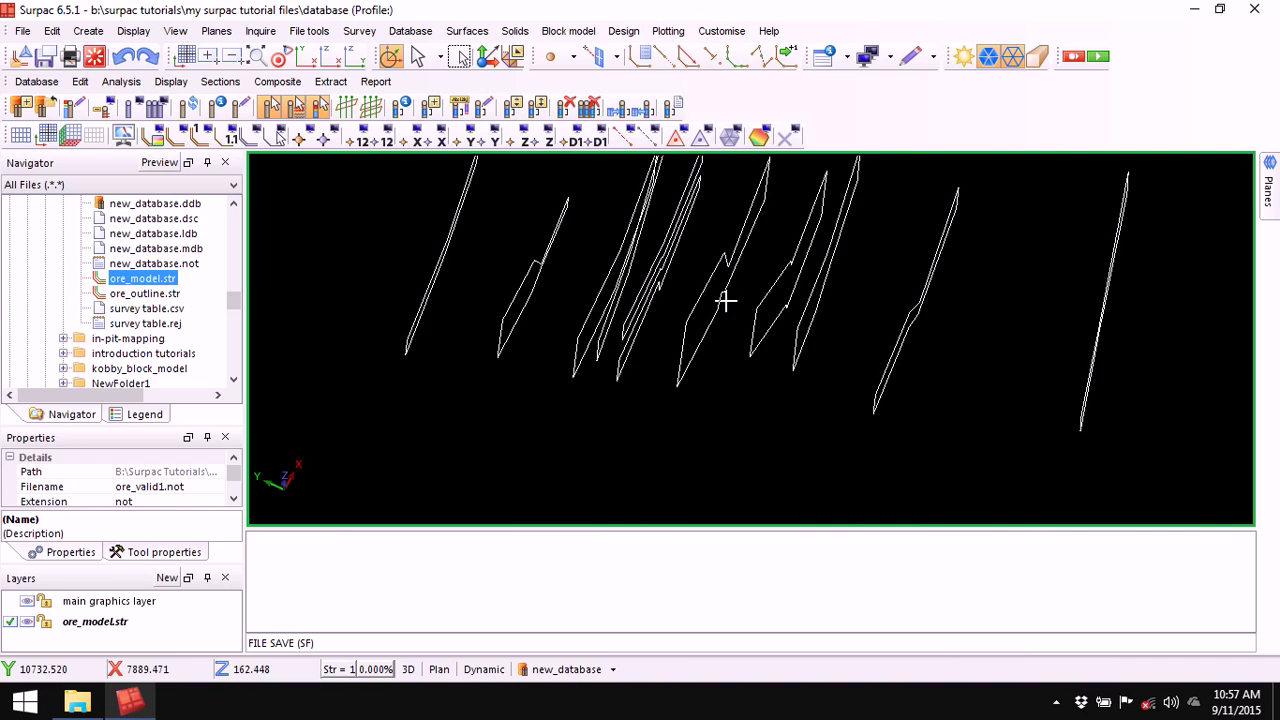
{"action": "scroll", "coordinate": [726, 294], "scroll_direction": "down", "scroll_amount": 3}
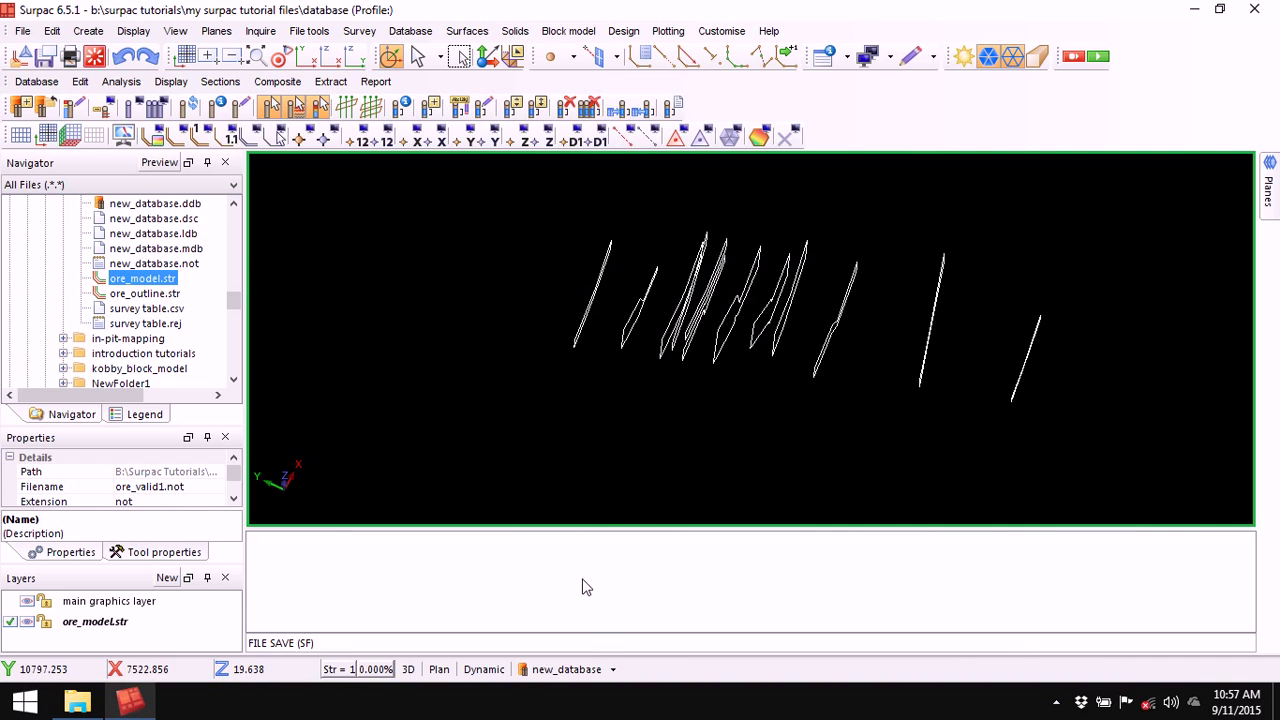
{"action": "left_click", "coordinate": [577, 670]}
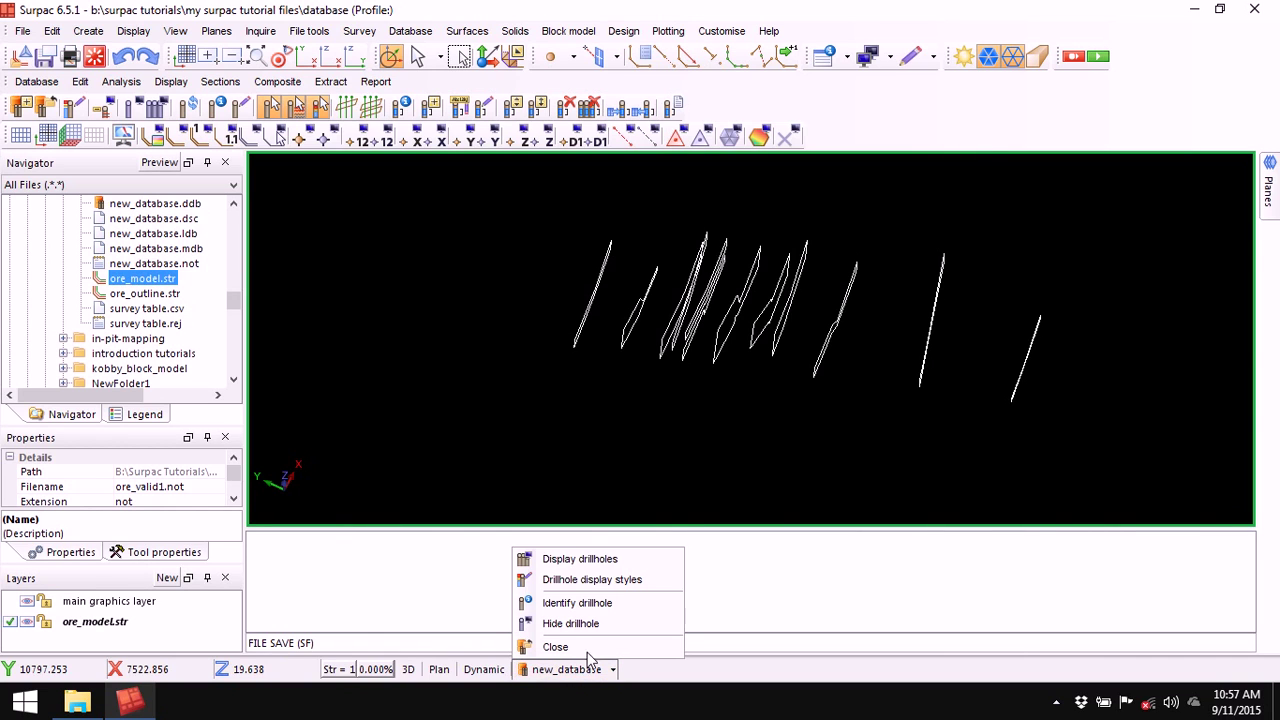
{"action": "left_click", "coordinate": [600, 562]}
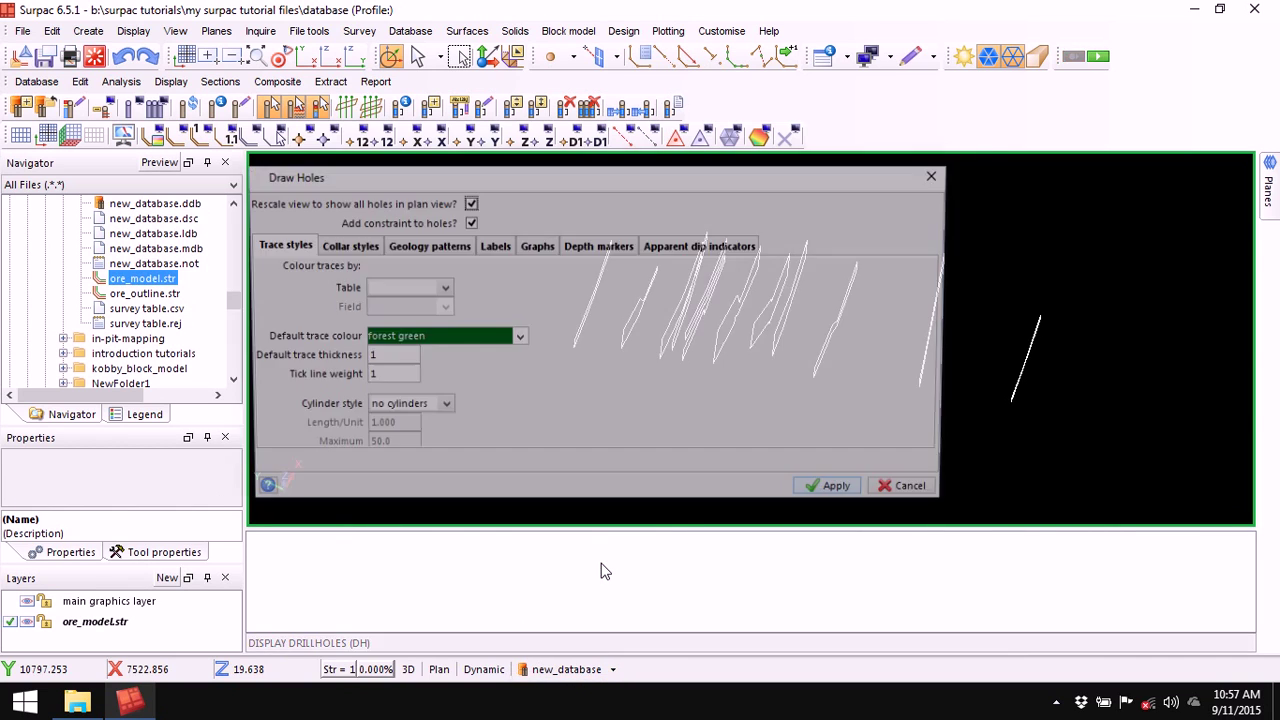
{"action": "left_click", "coordinate": [441, 288]}
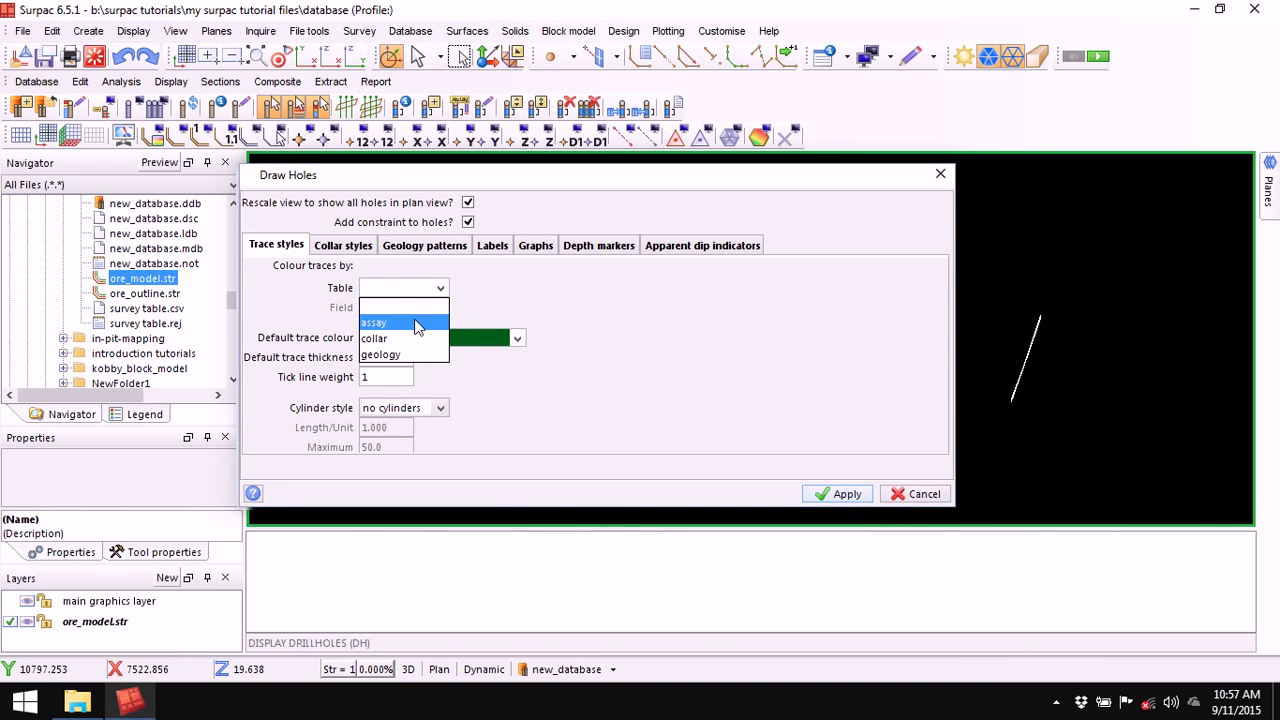
{"action": "left_click", "coordinate": [423, 322]}
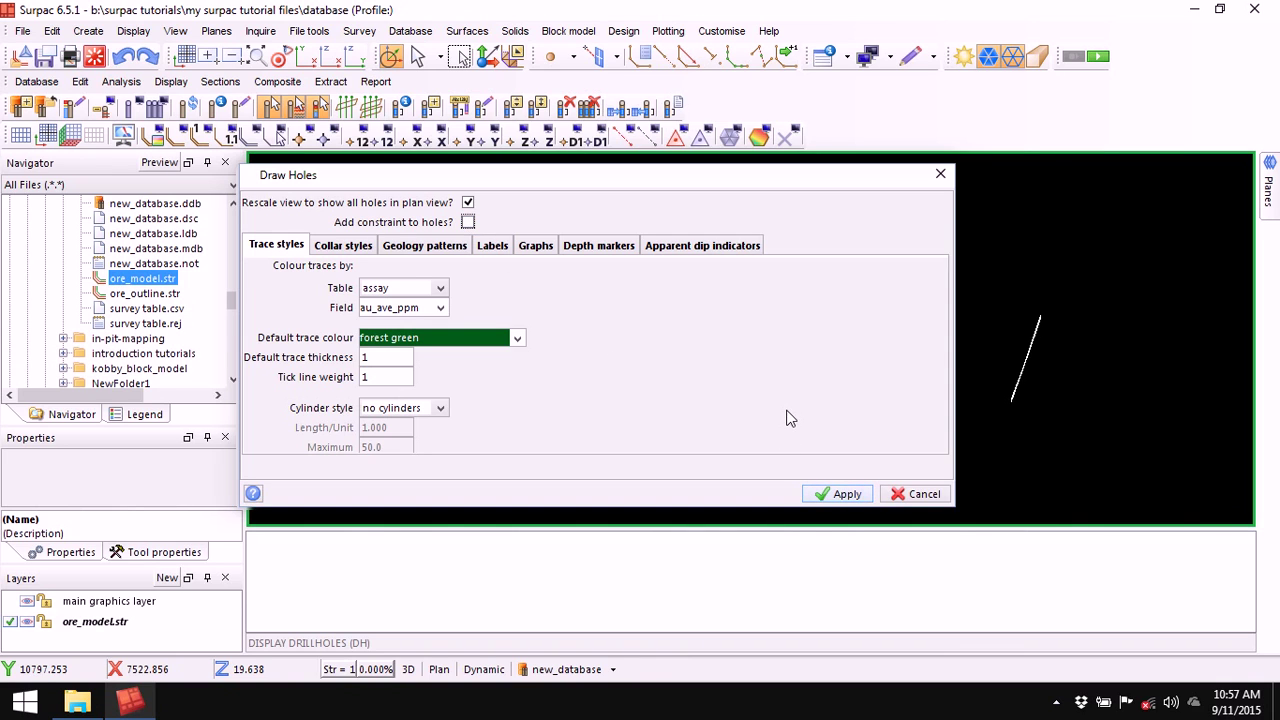
{"action": "left_click", "coordinate": [840, 494]}
{"action": "middle_click_drag", "start_coordinate": [840, 502], "coordinate": [628, 357]}
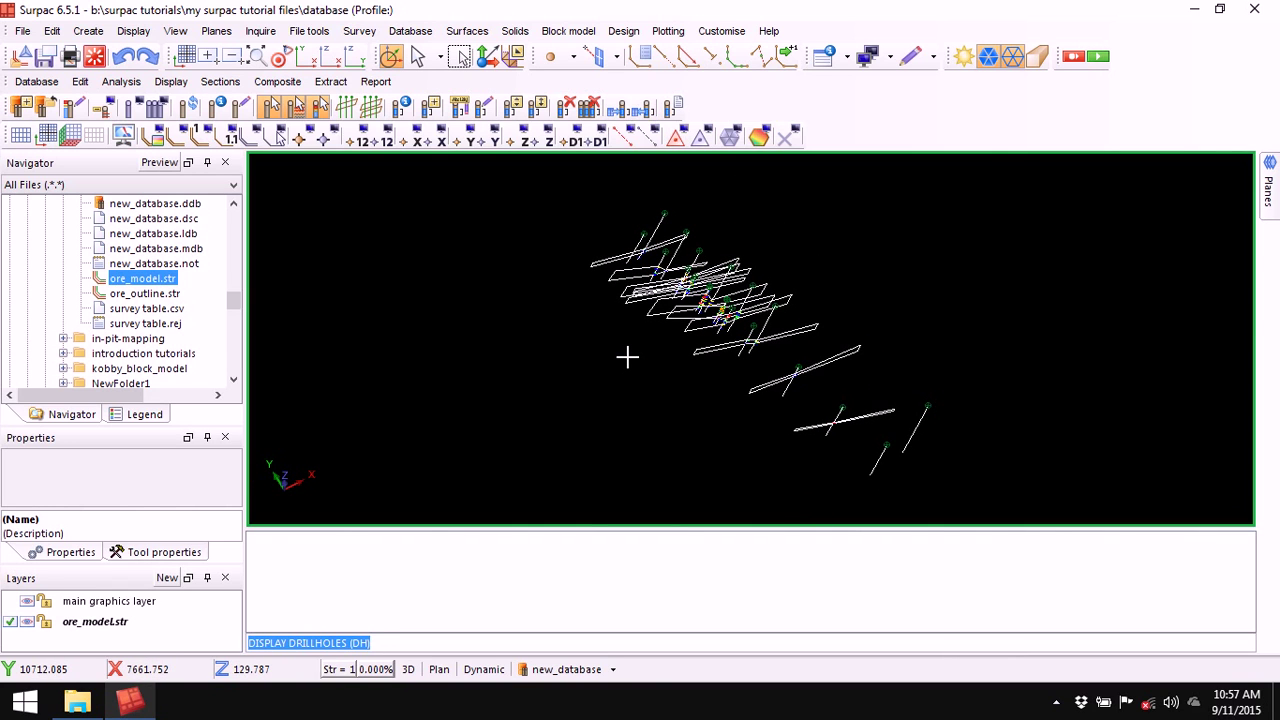
{"action": "scroll", "coordinate": [628, 356], "scroll_direction": "down", "scroll_amount": 2}
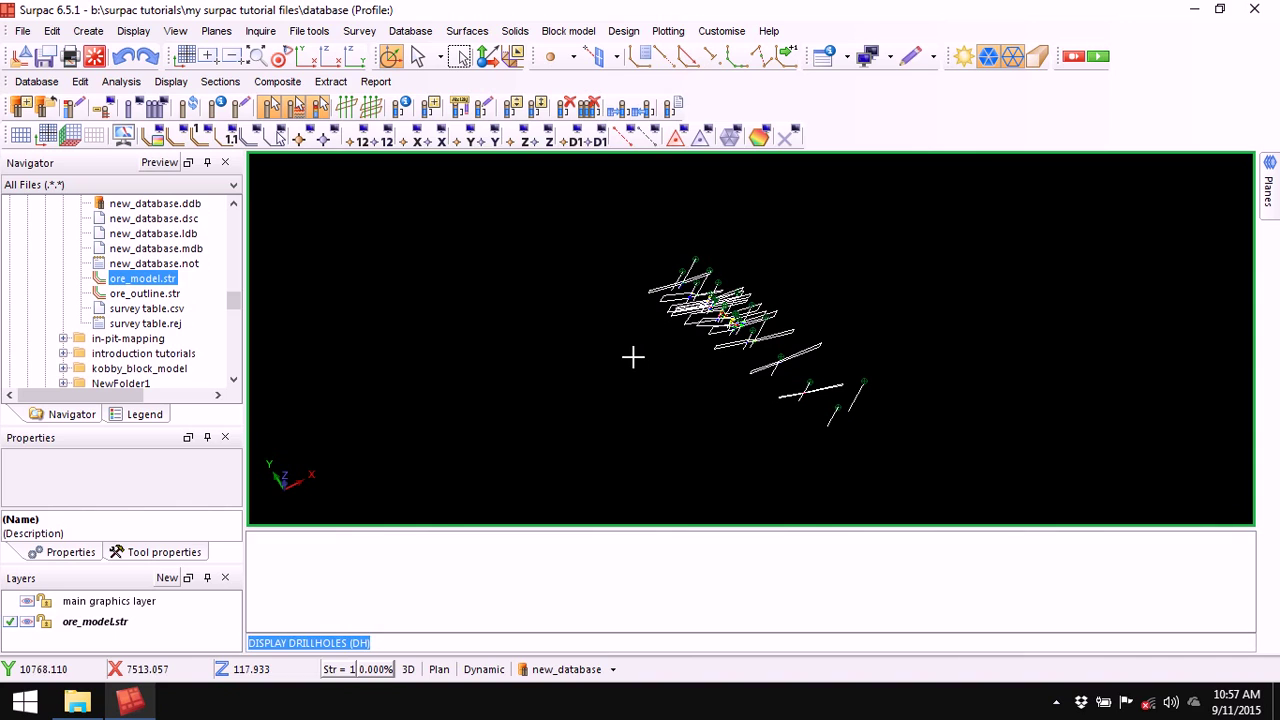
Define sections by graphically selected section line, with distances of 5 forward and backward of the plane and a step distance of 40.
{"action": "left_click", "coordinate": [257, 58]}
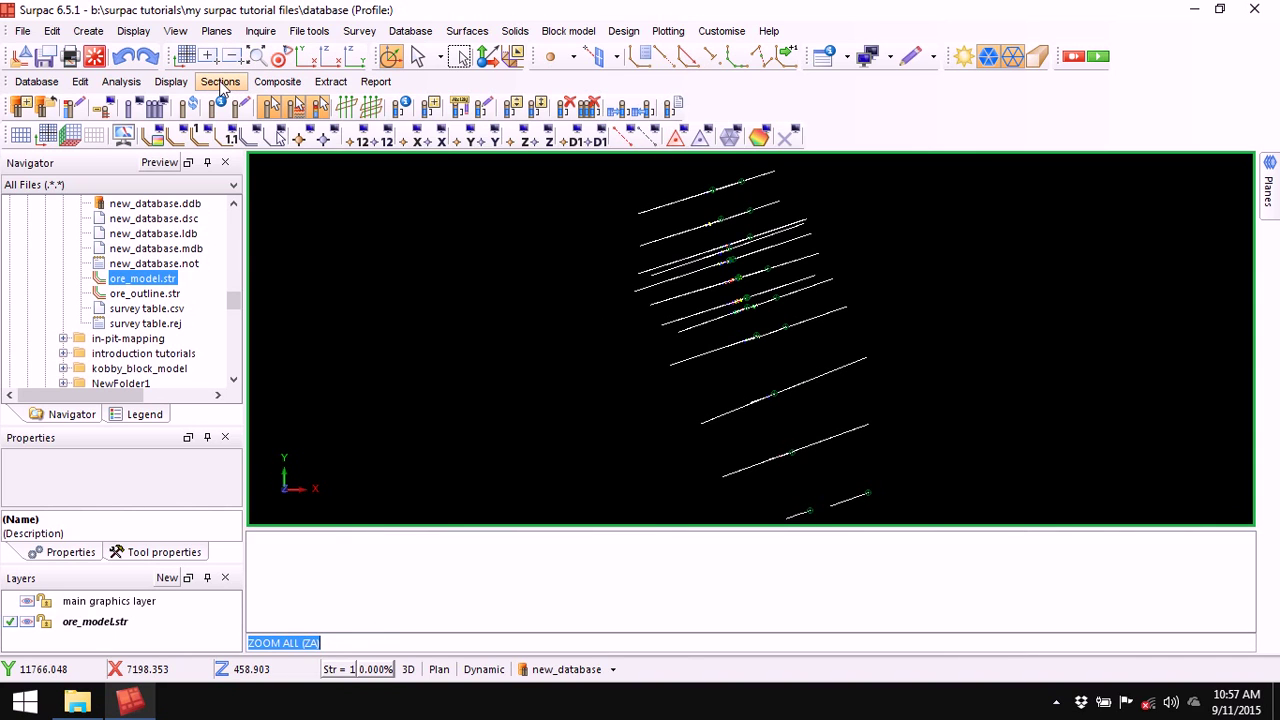
{"action": "left_click", "coordinate": [221, 82]}
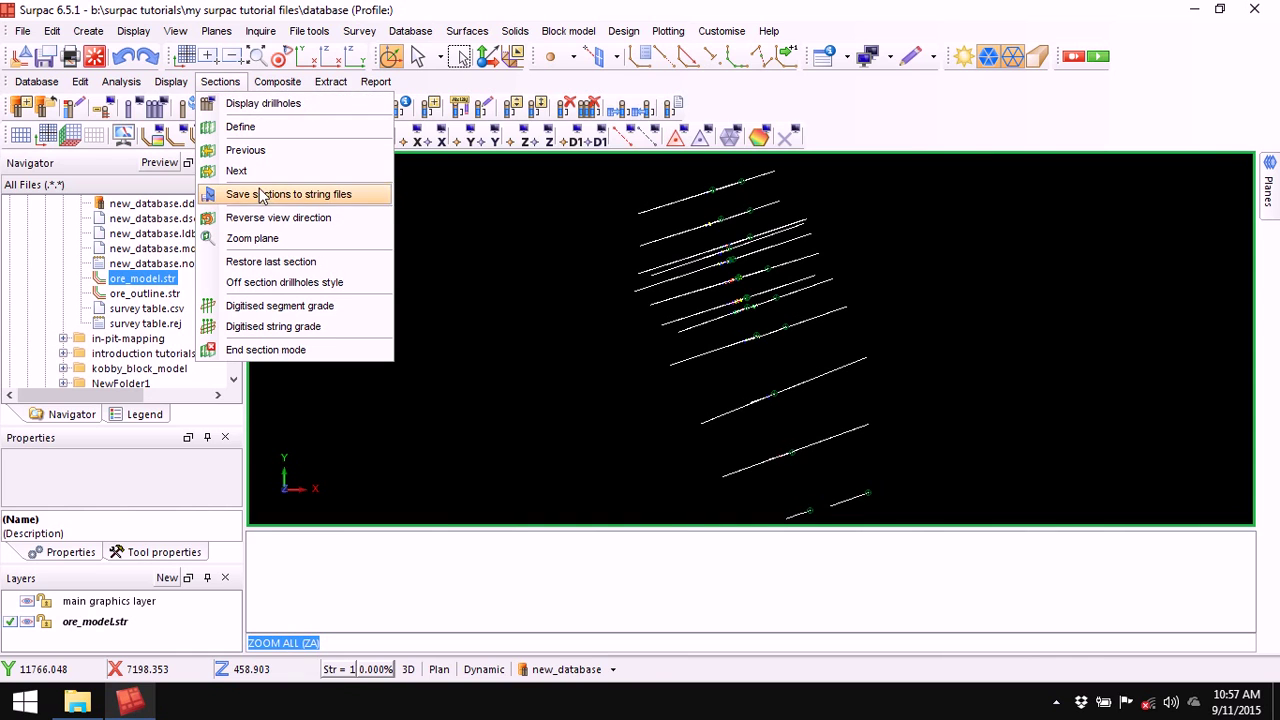
{"action": "left_click", "coordinate": [297, 130]}
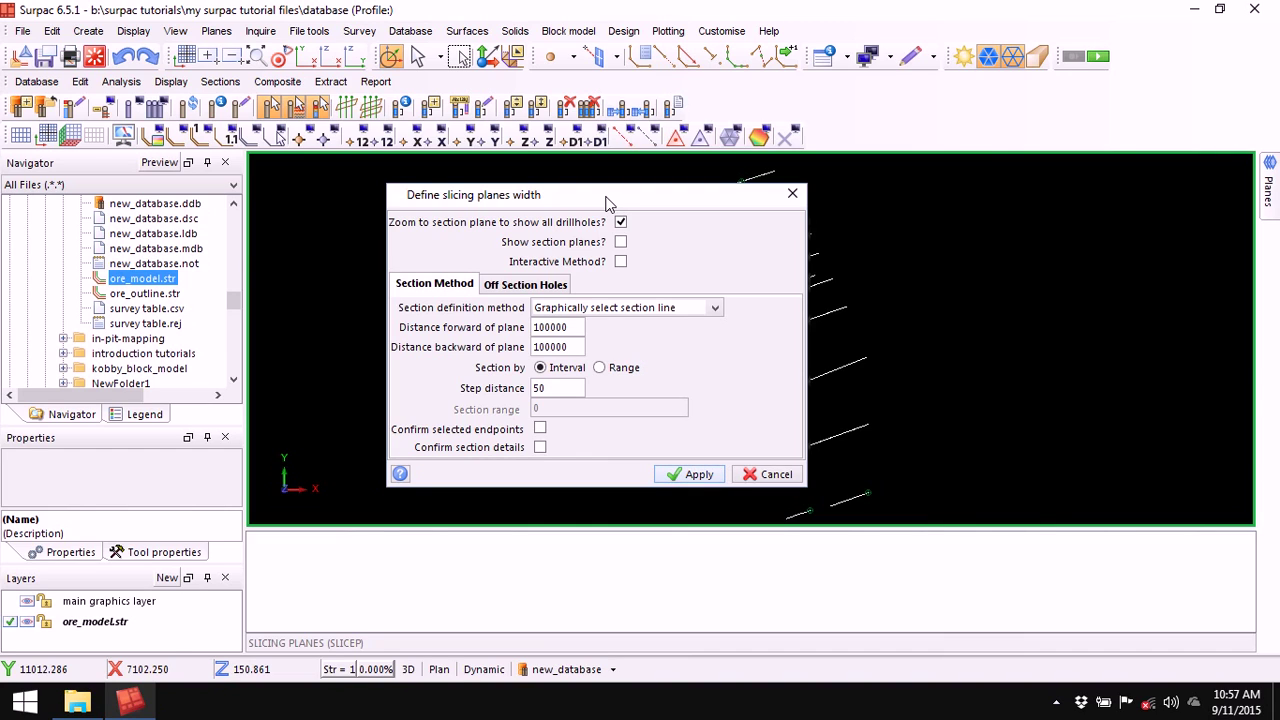
{"action": "left_click", "coordinate": [715, 309]}
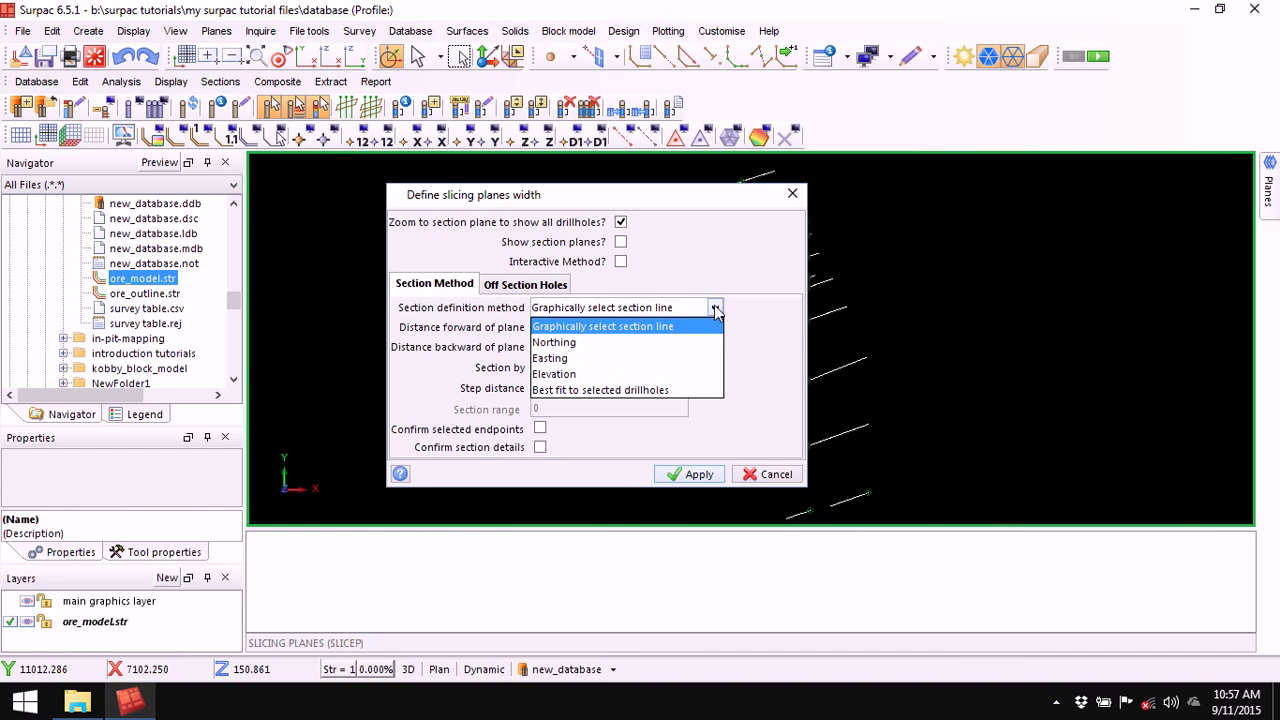
{"action": "left_click", "coordinate": [718, 305]}
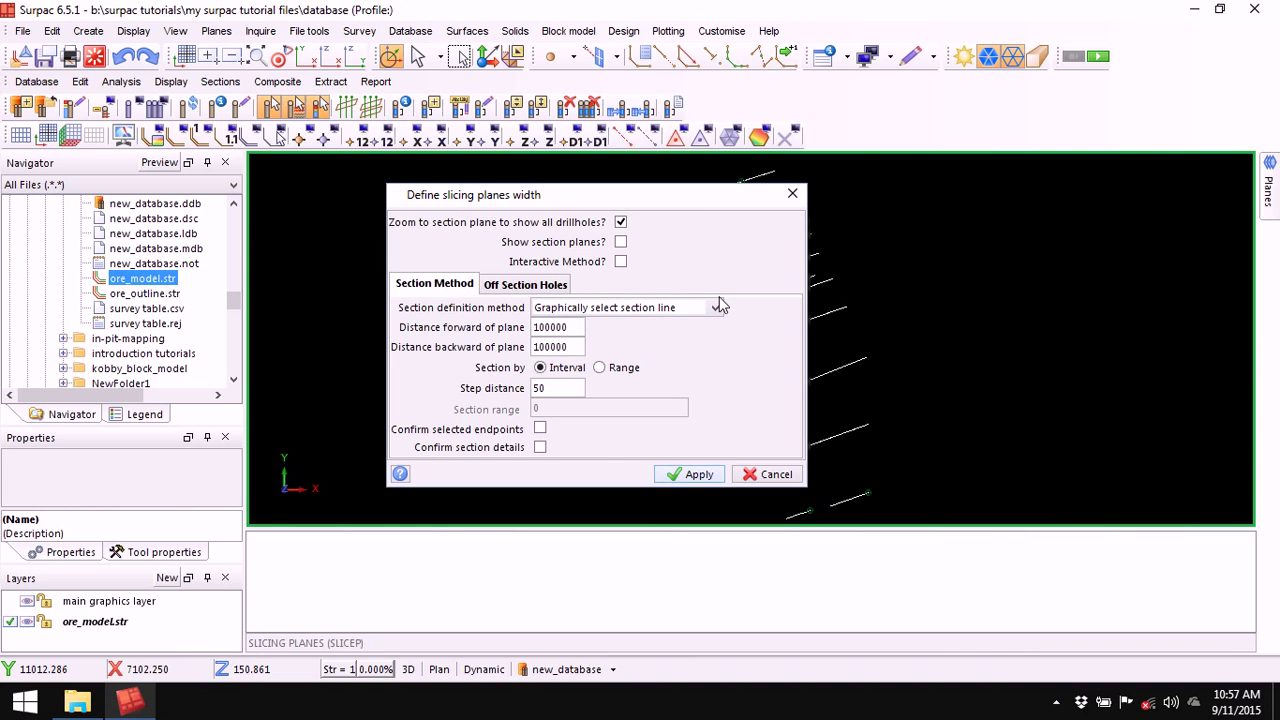
{"action": "double_click", "coordinate": [573, 327]}
{"action": "type", "text": "5"}
{"action": "key", "text": "Tab"}
{"action": "type", "text": "5"}
{"action": "double_click", "coordinate": [550, 387]}
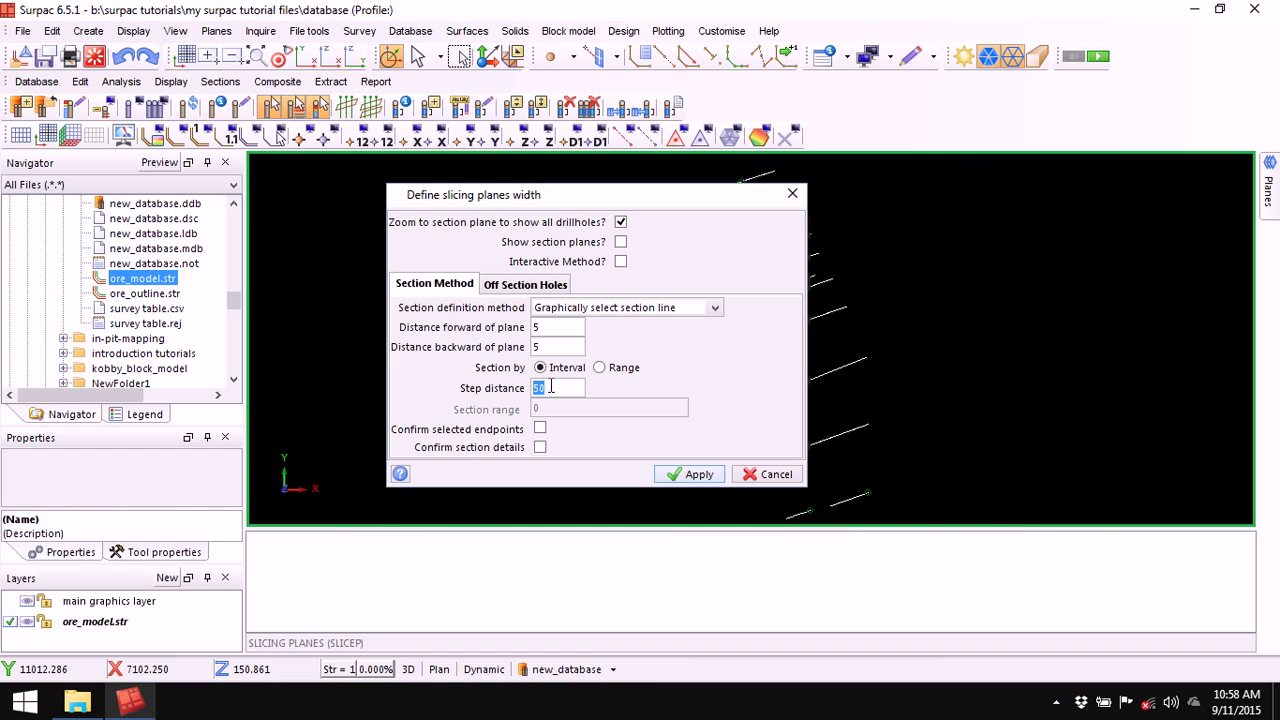
{"action": "type", "text": "40"}
{"action": "left_click", "coordinate": [695, 474]}
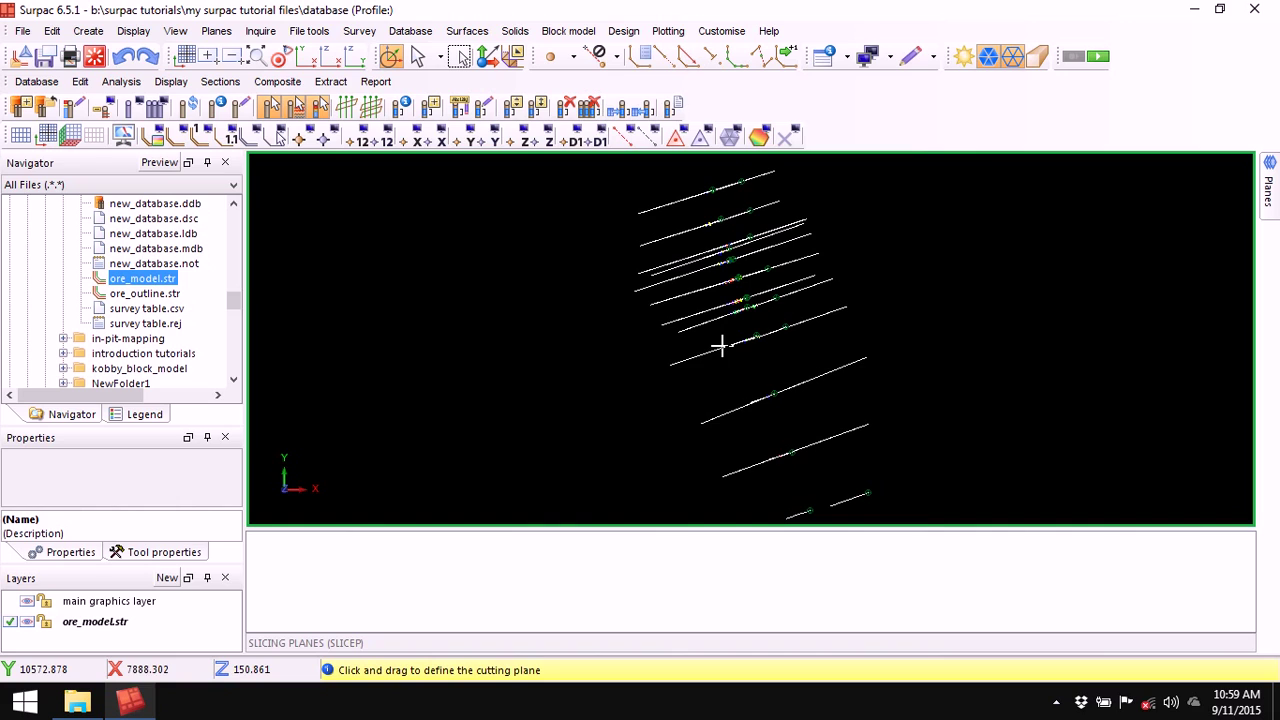
Draw the cutting plane along the third ore outline from the south, through its two drillholes.
{"action": "left_click_drag", "start_coordinate": [620, 381], "coordinate": [878, 294]}
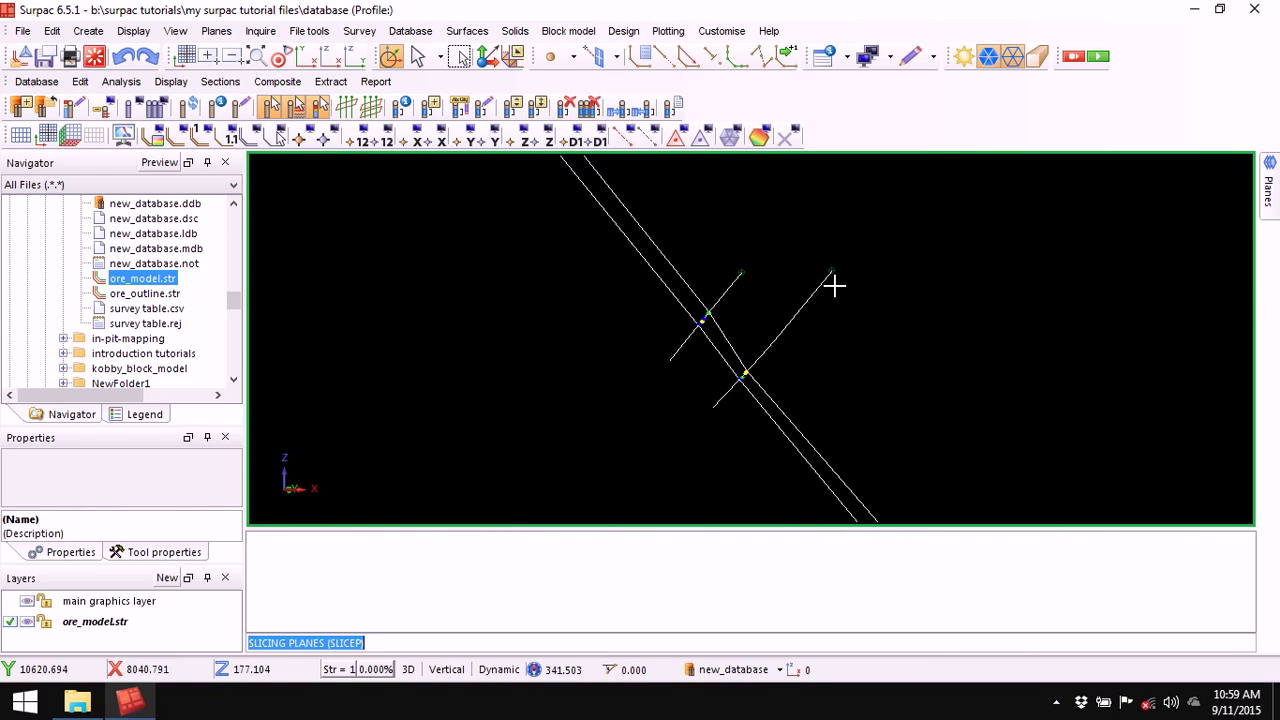
{"action": "scroll", "coordinate": [704, 302], "scroll_direction": "down", "scroll_amount": 3}
{"action": "scroll", "coordinate": [711, 308], "scroll_direction": "down", "scroll_amount": 1}
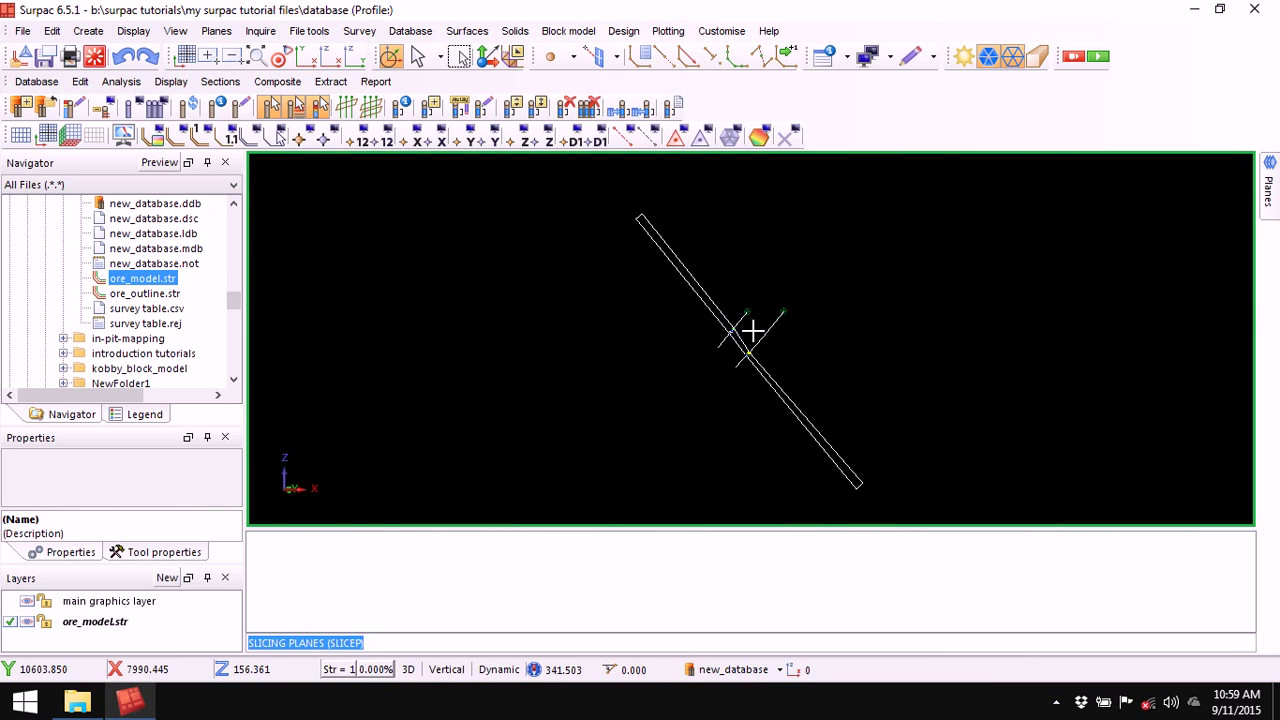
{"action": "scroll", "coordinate": [752, 330], "scroll_direction": "up", "scroll_amount": 1}
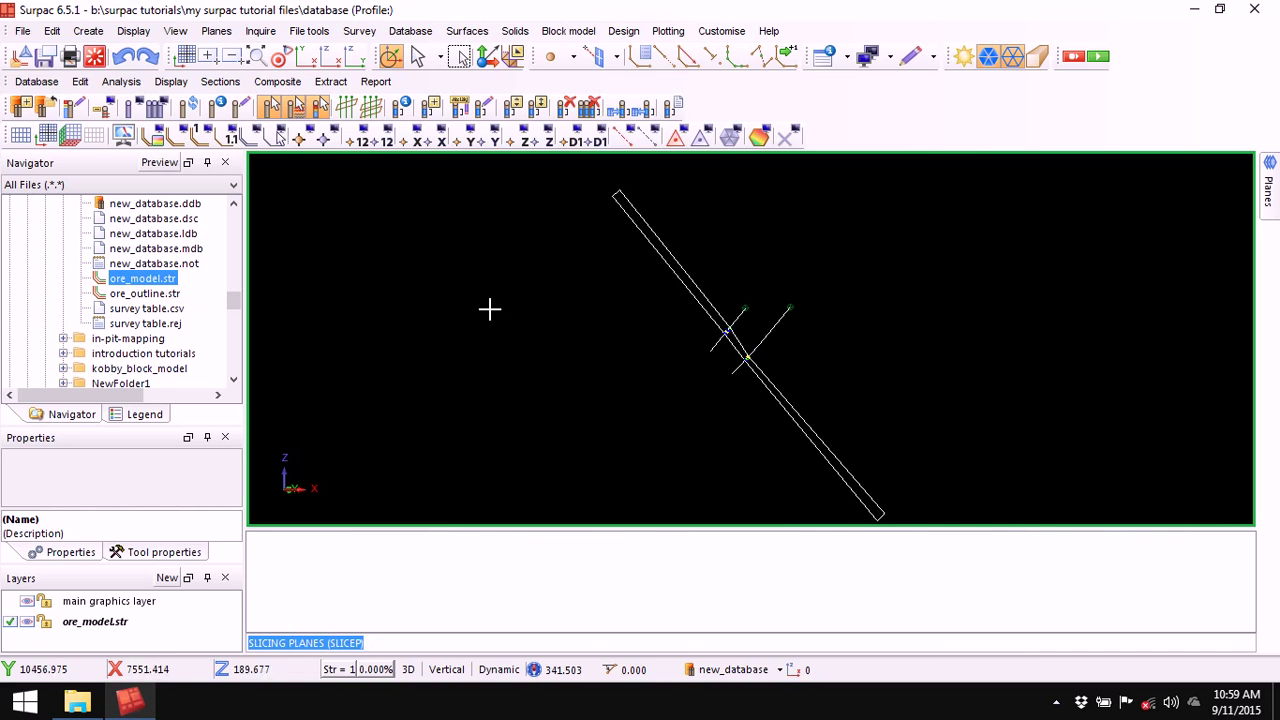
Check which composite methods Digitised Segment Grade offers, without applying the function.
{"action": "left_click", "coordinate": [348, 108]}
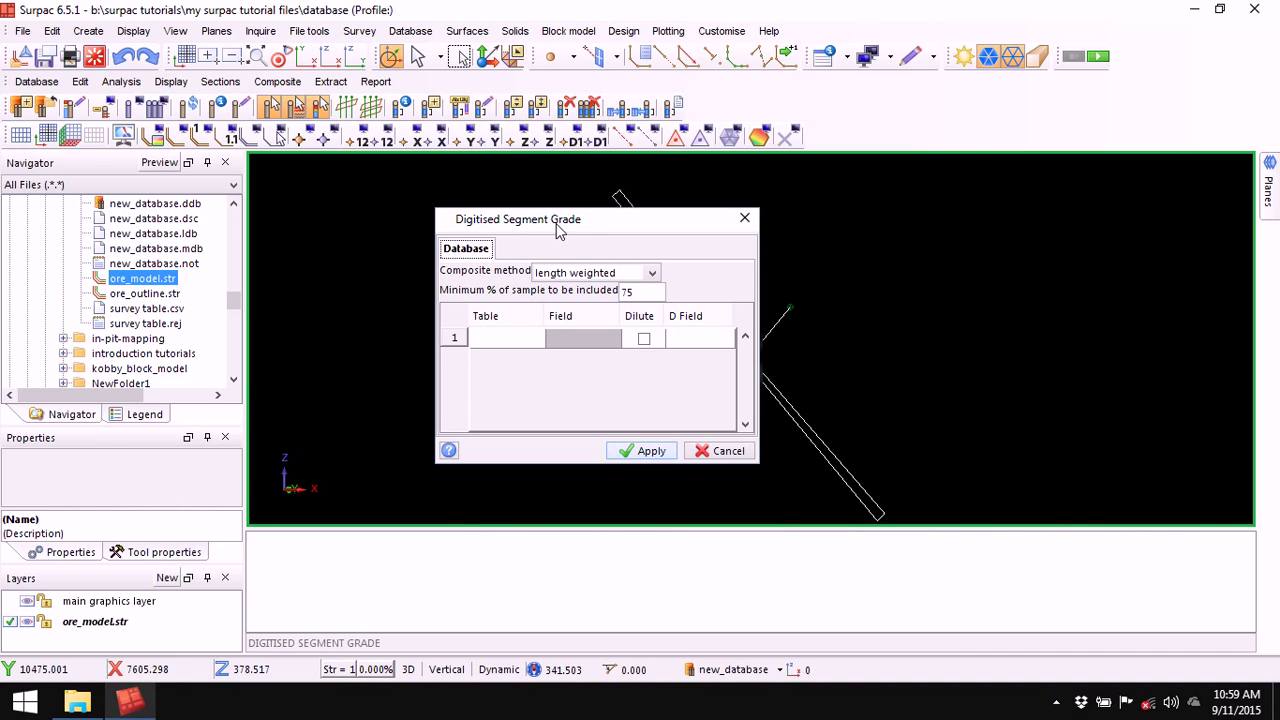
{"action": "left_click", "coordinate": [726, 451]}
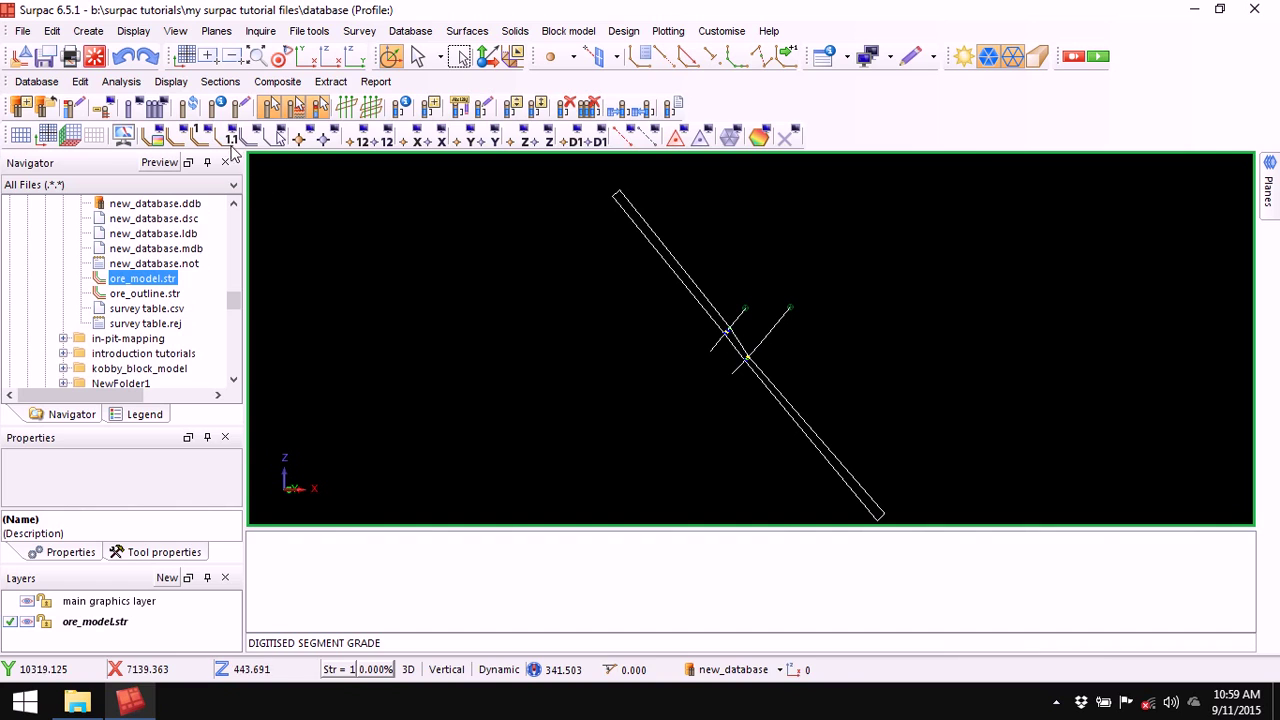
{"action": "left_click", "coordinate": [220, 82]}
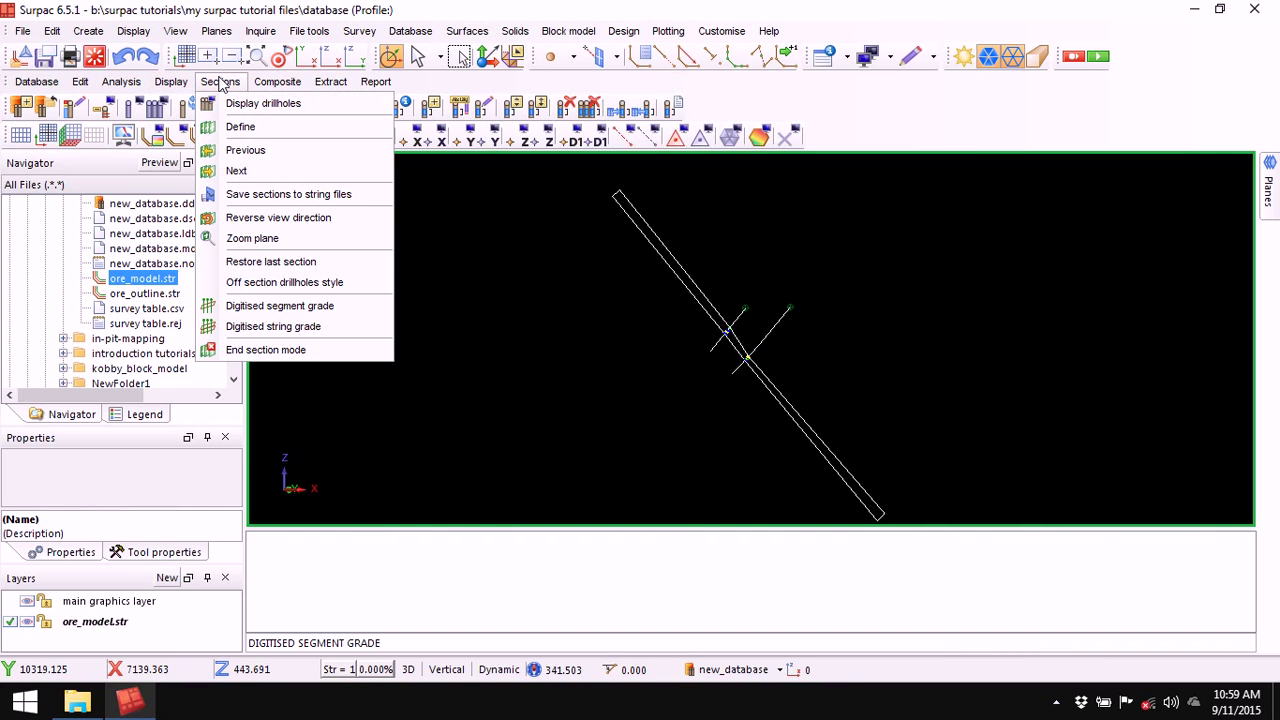
{"action": "left_click", "coordinate": [292, 309]}
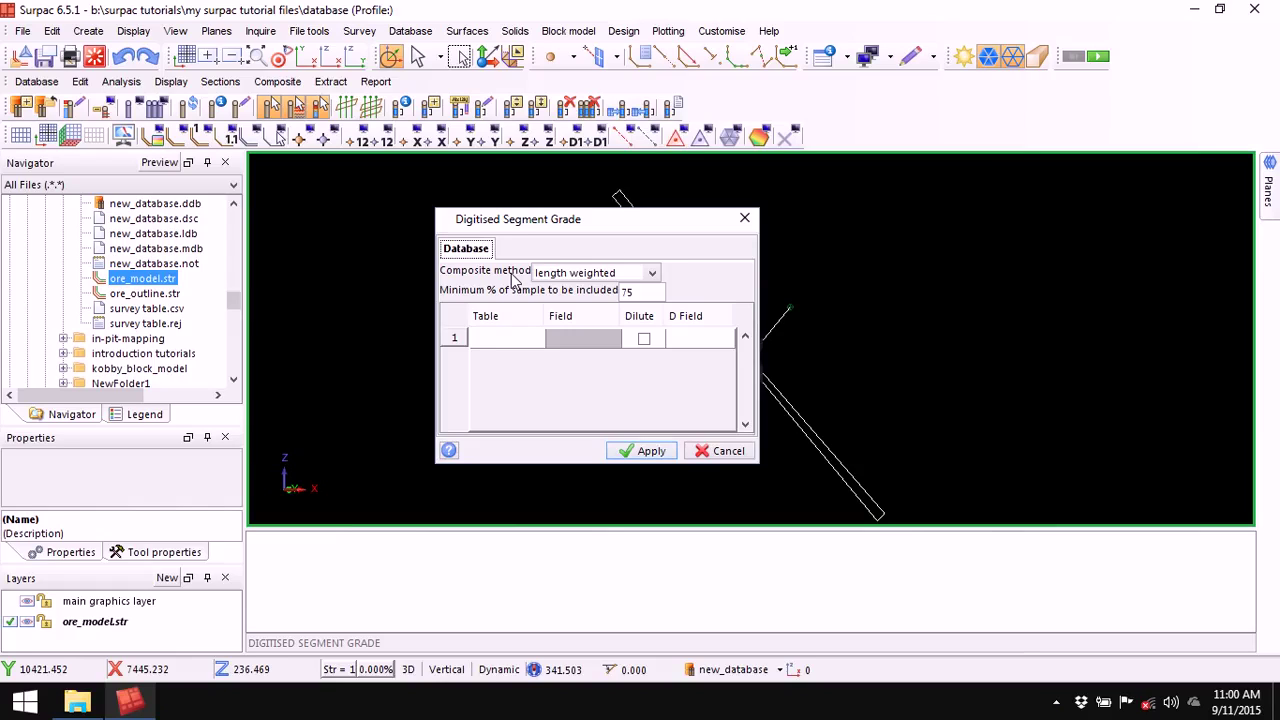
{"action": "left_click", "coordinate": [653, 273]}
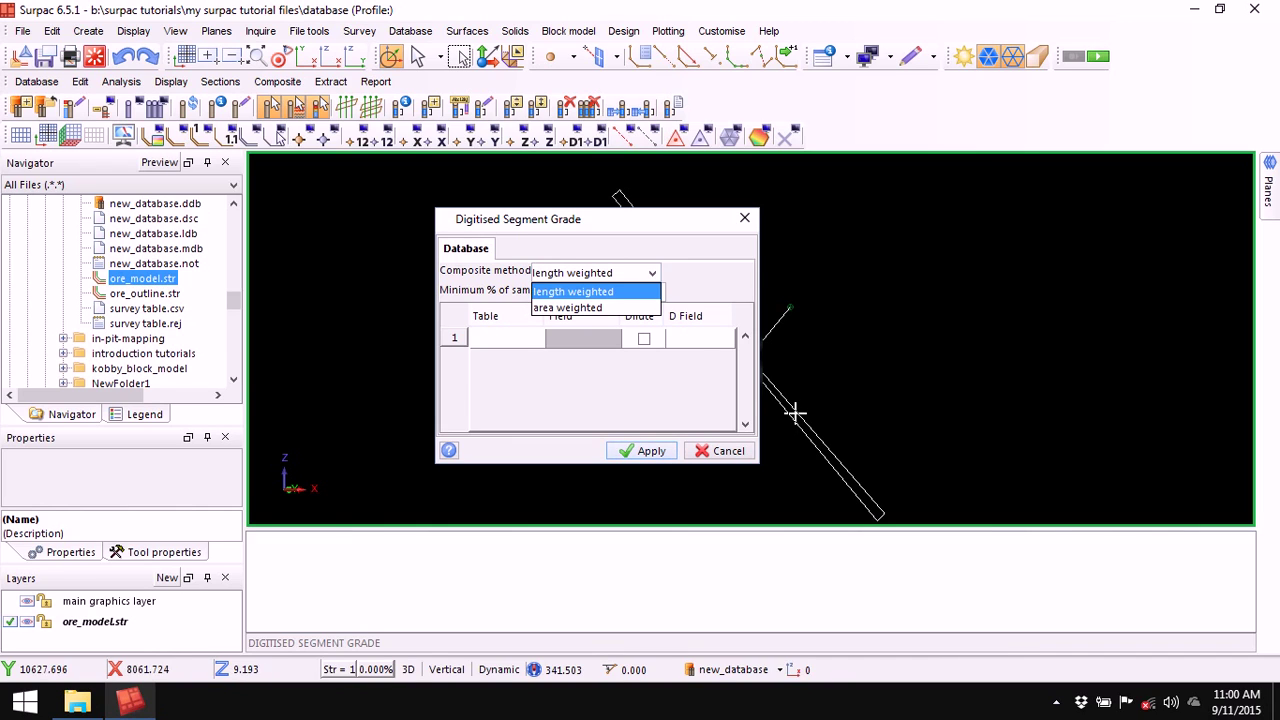
{"action": "left_click", "coordinate": [724, 450]}
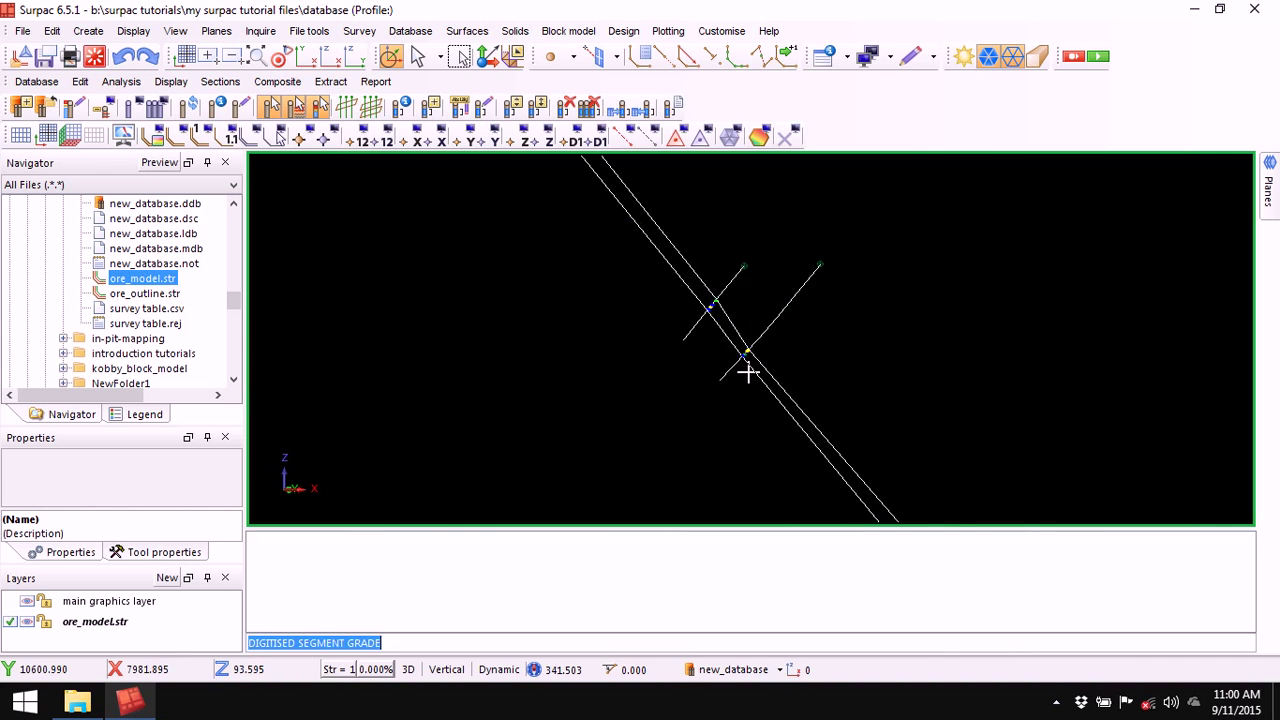
Examine the coloured assay intervals where the two drillholes cross the ore outline in the section.
{"action": "middle_click_drag", "start_coordinate": [729, 306], "coordinate": [697, 349]}
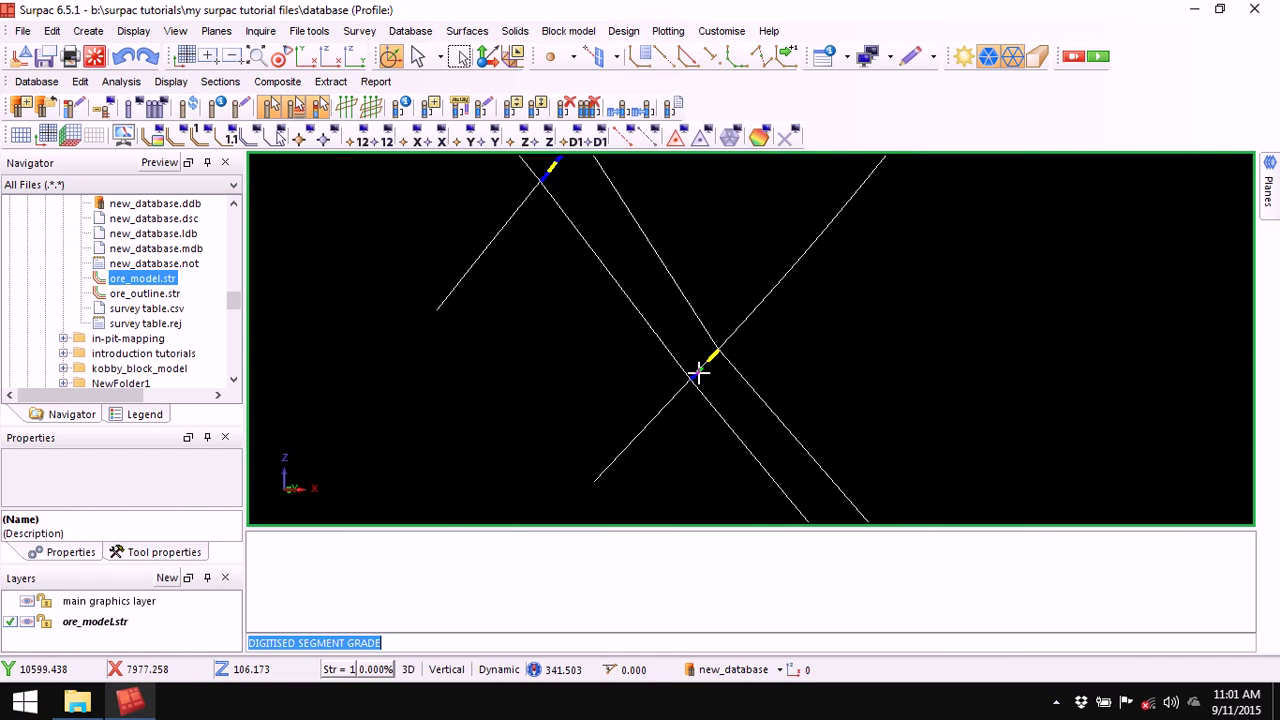
{"action": "scroll", "coordinate": [680, 263], "scroll_direction": "down", "scroll_amount": 1}
{"action": "middle_click_drag", "start_coordinate": [651, 209], "coordinate": [651, 346]}
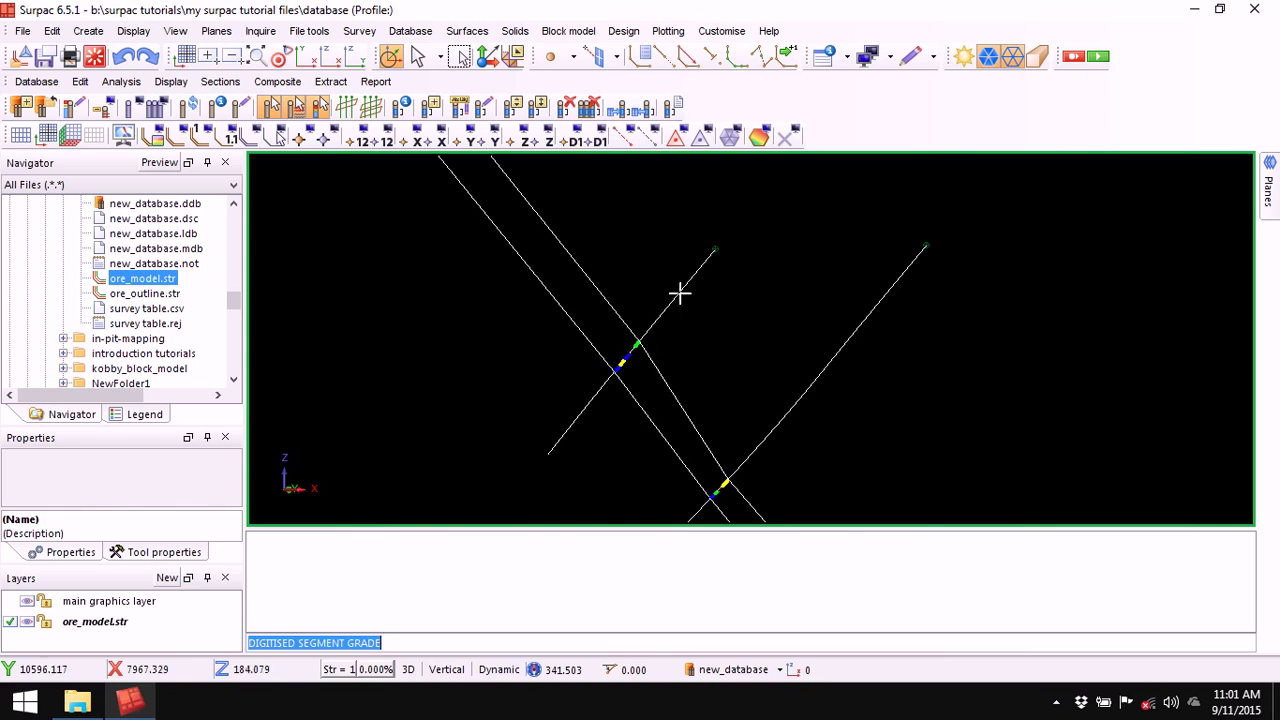
{"action": "scroll", "coordinate": [617, 377], "scroll_direction": "up", "scroll_amount": 2}
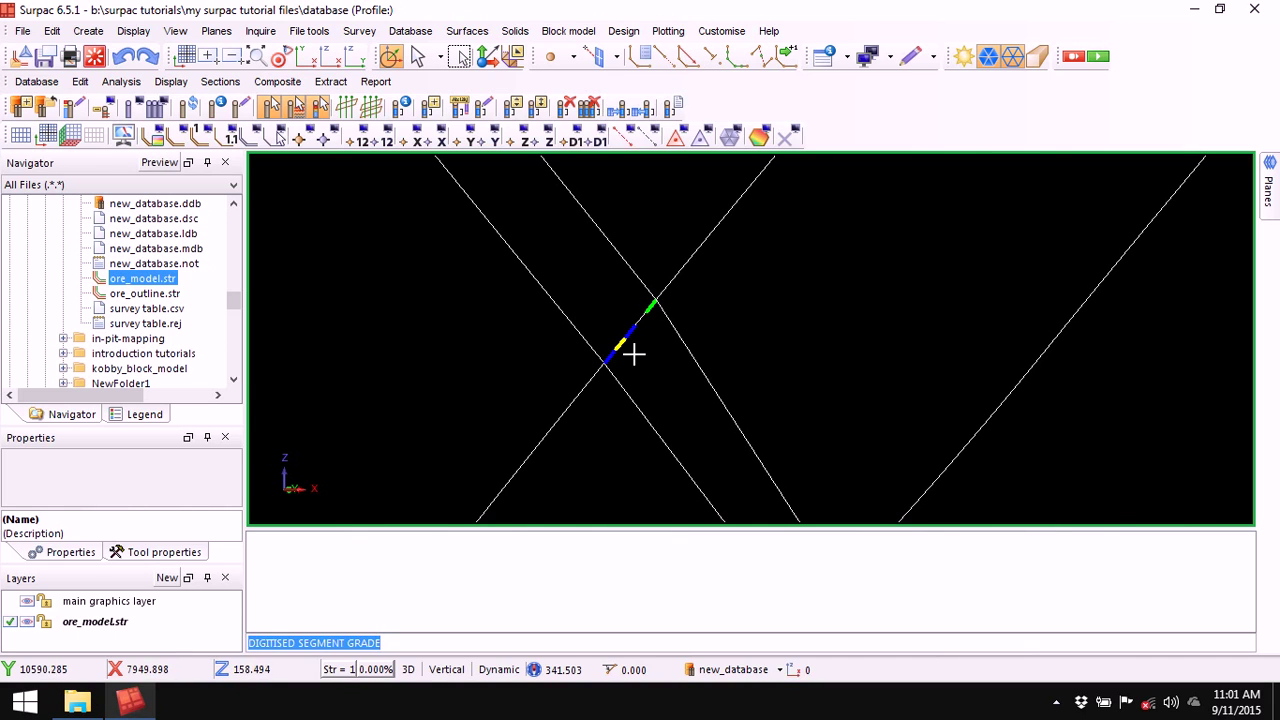
{"action": "scroll", "coordinate": [642, 321], "scroll_direction": "down", "scroll_amount": 1}
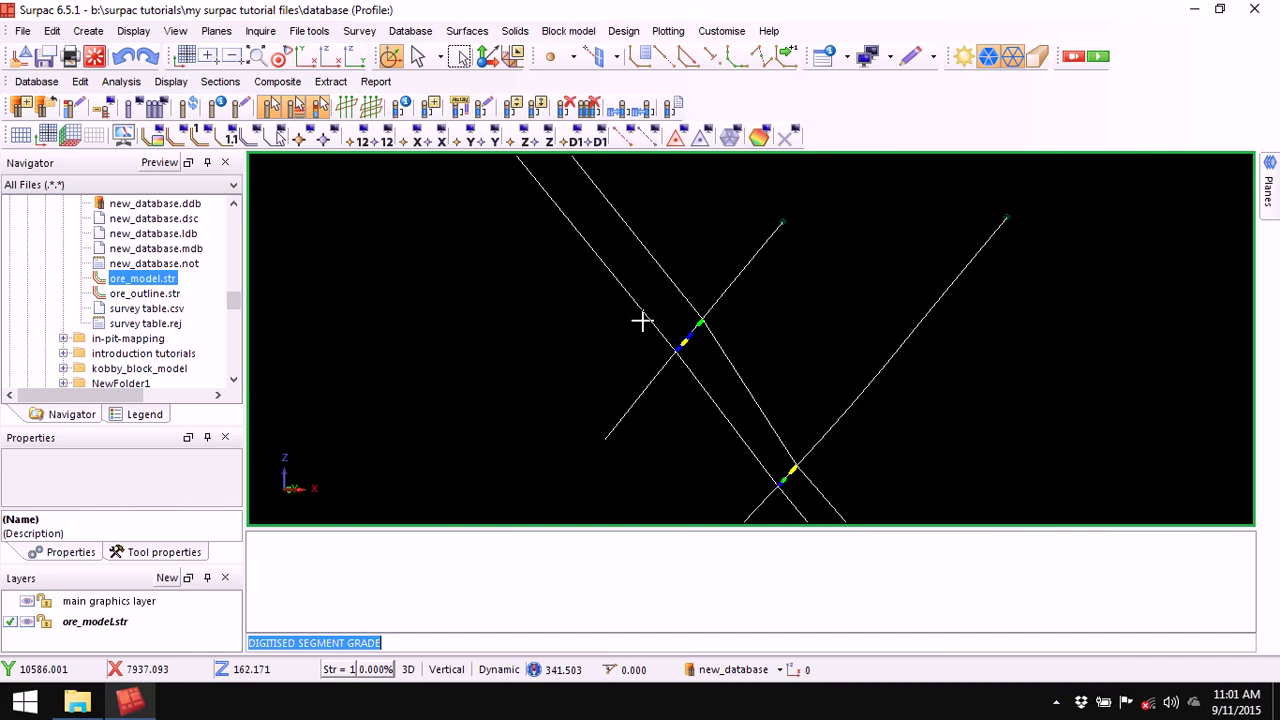
{"action": "scroll", "coordinate": [645, 316], "scroll_direction": "down", "scroll_amount": 1}
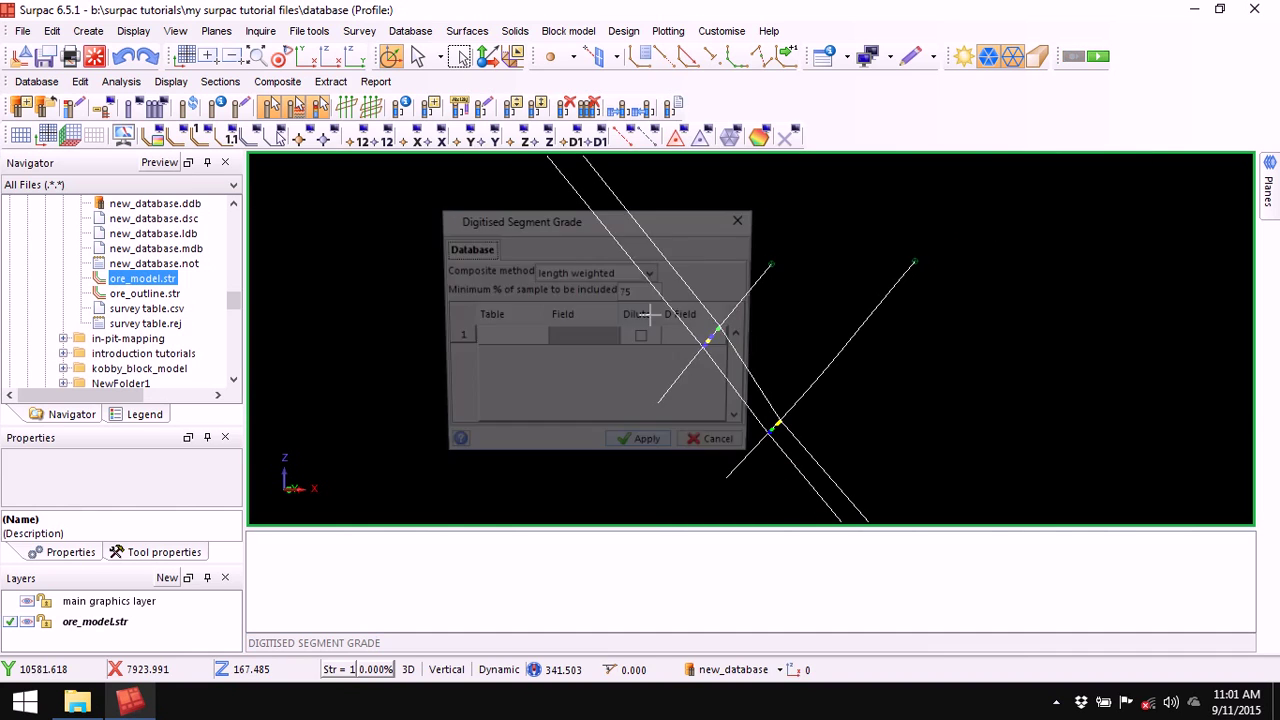
Review the length weighted and area weighted options for segment grade against the sectioned ore outline and its drillholes.
{"action": "left_click", "coordinate": [651, 273]}
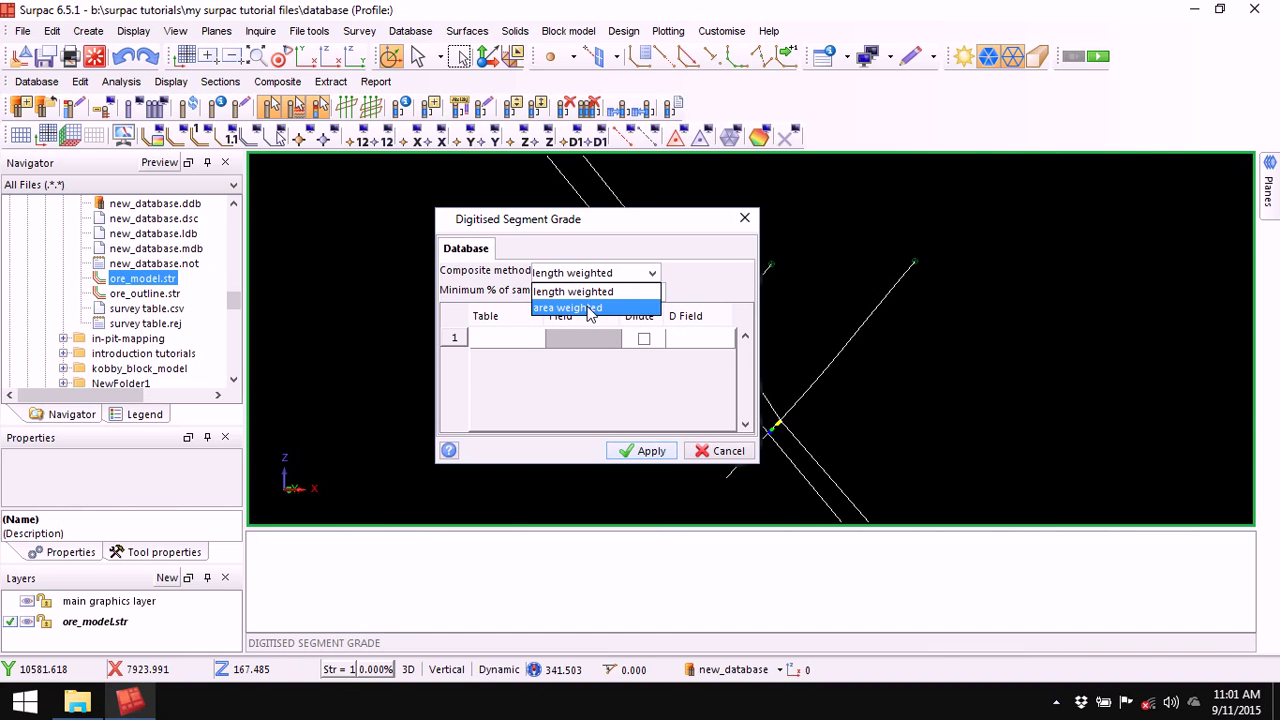
{"action": "left_click_drag", "start_coordinate": [630, 222], "coordinate": [597, 200]}
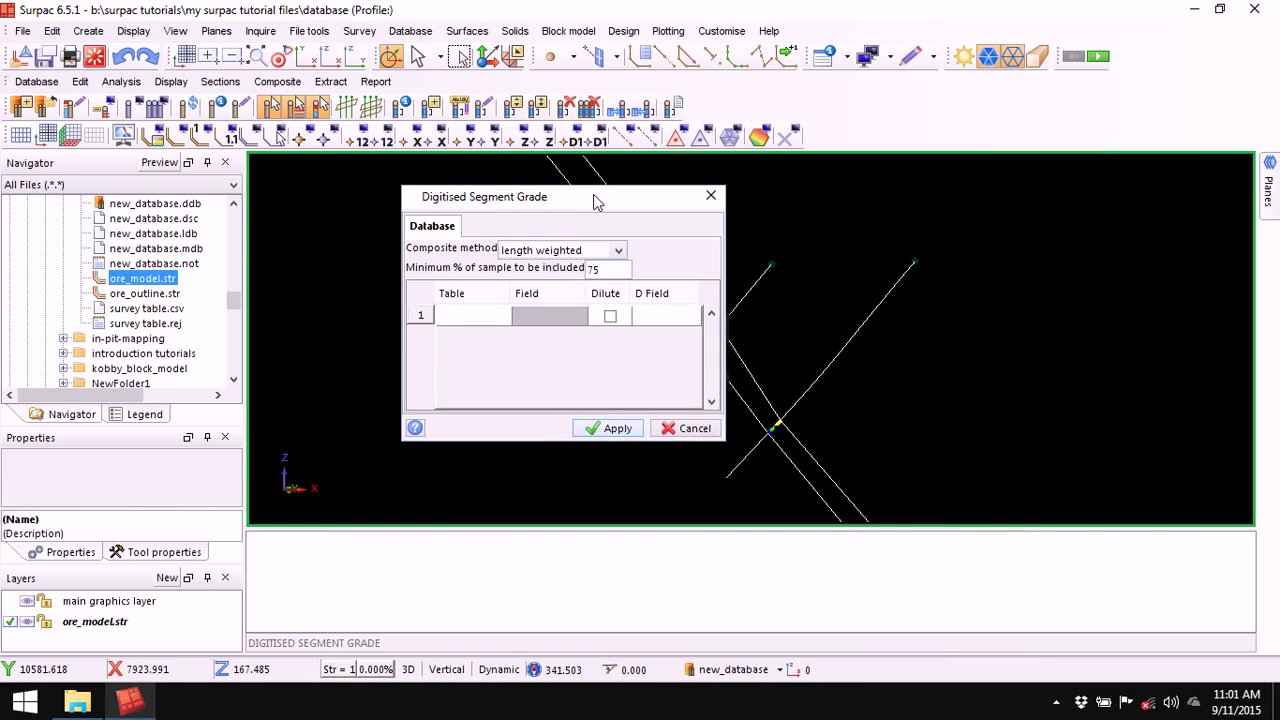
{"action": "left_click", "coordinate": [690, 427]}
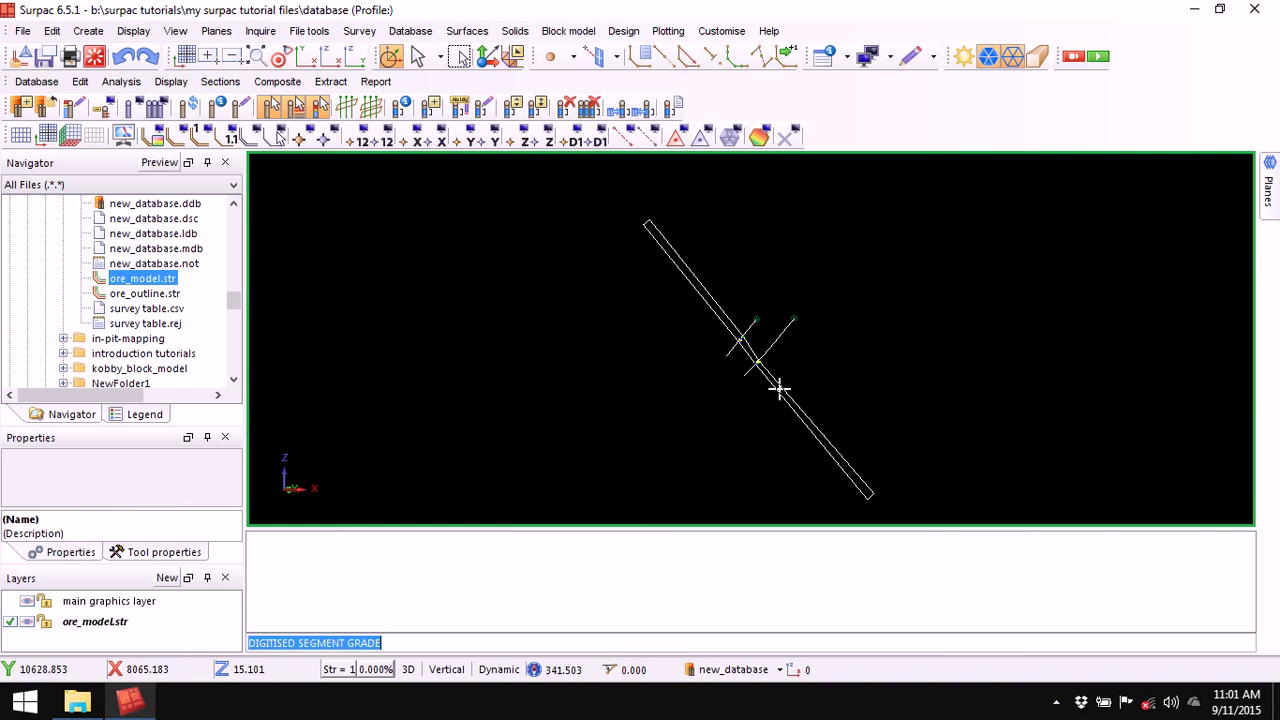
{"action": "scroll", "coordinate": [775, 386], "scroll_direction": "up", "scroll_amount": 2}
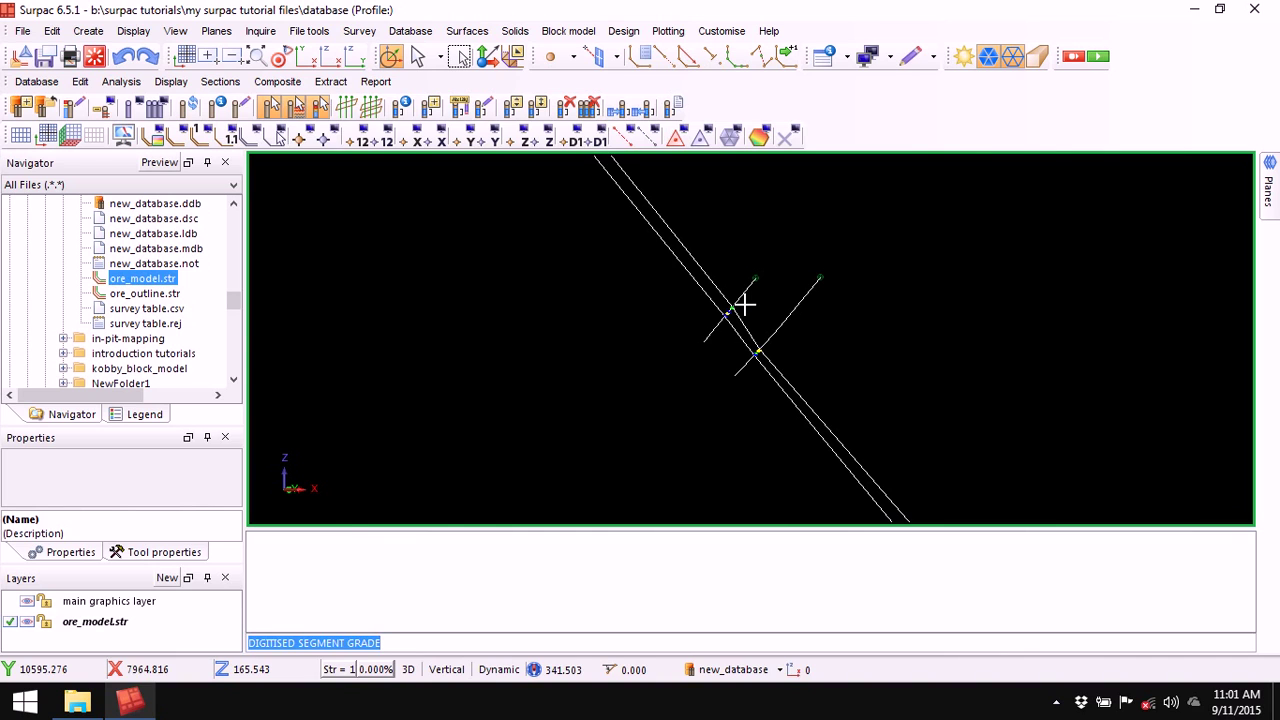
Bring up the Digitised Segment Grade settings, switch to the desktop and open Calculator.
{"action": "key", "text": "Return"}
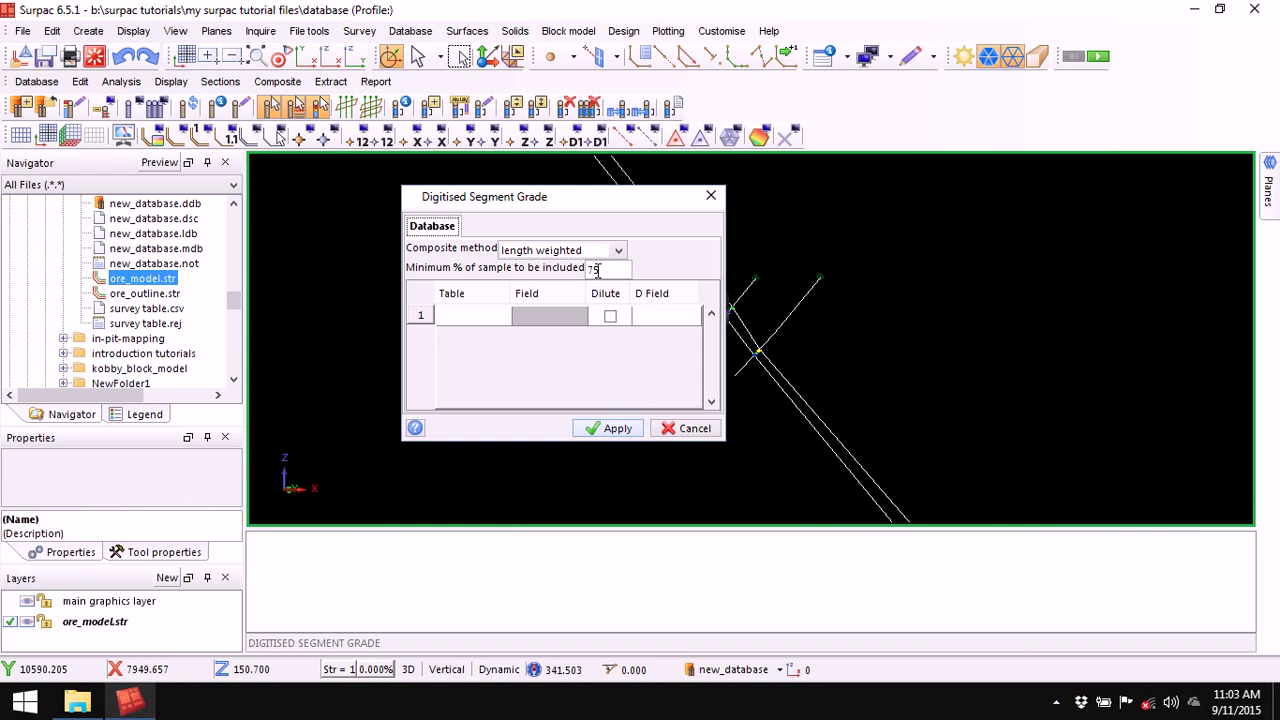
{"action": "key", "text": "super+d"}
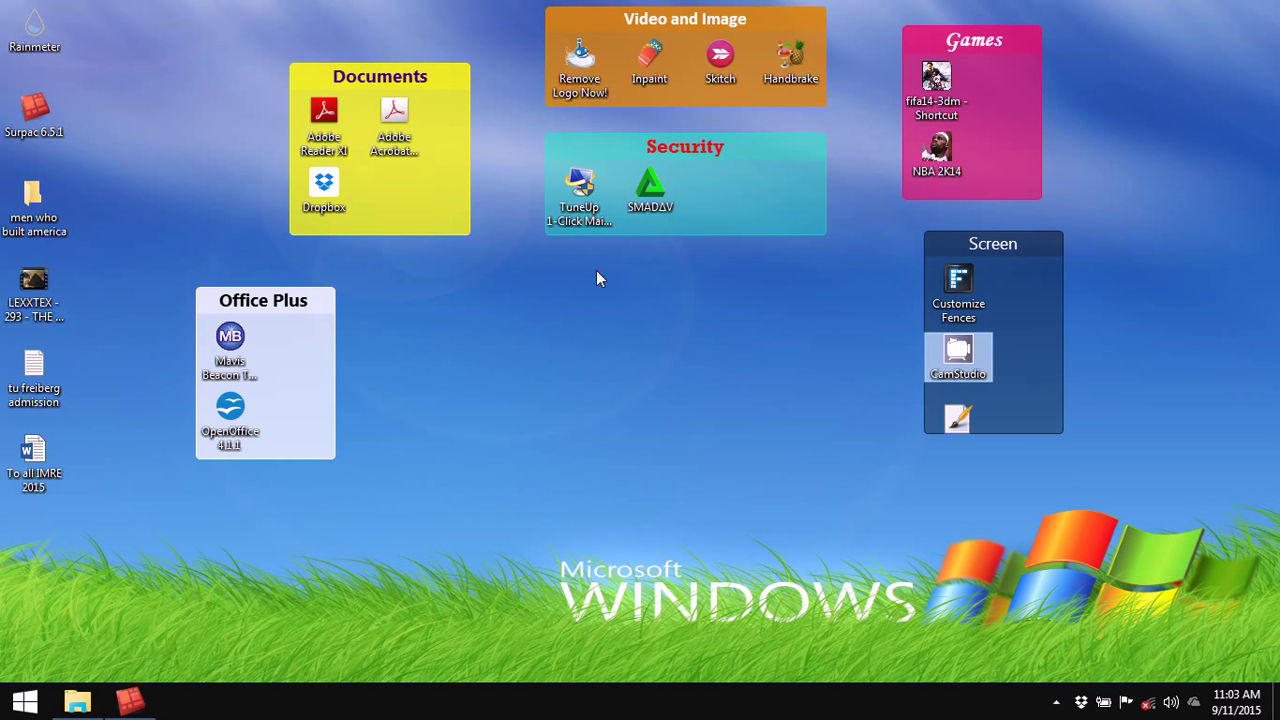
{"action": "left_click_drag", "start_coordinate": [4, 530], "coordinate": [984, 458]}
{"action": "scroll", "coordinate": [984, 303], "scroll_direction": "down", "scroll_amount": 1}
{"action": "double_click", "coordinate": [946, 390]}
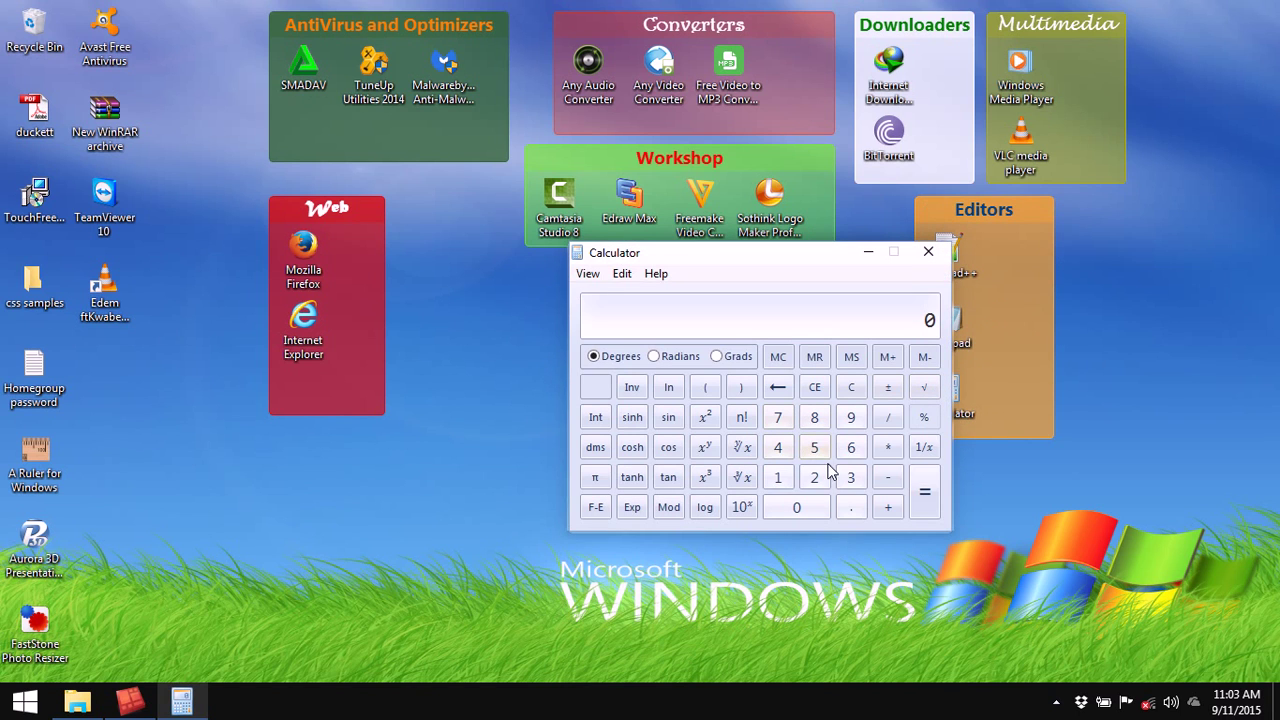
Calculate 75 percent of a 1.5 sample length by multiplying 0.75 by 1.5.
{"action": "left_click", "coordinate": [853, 510]}
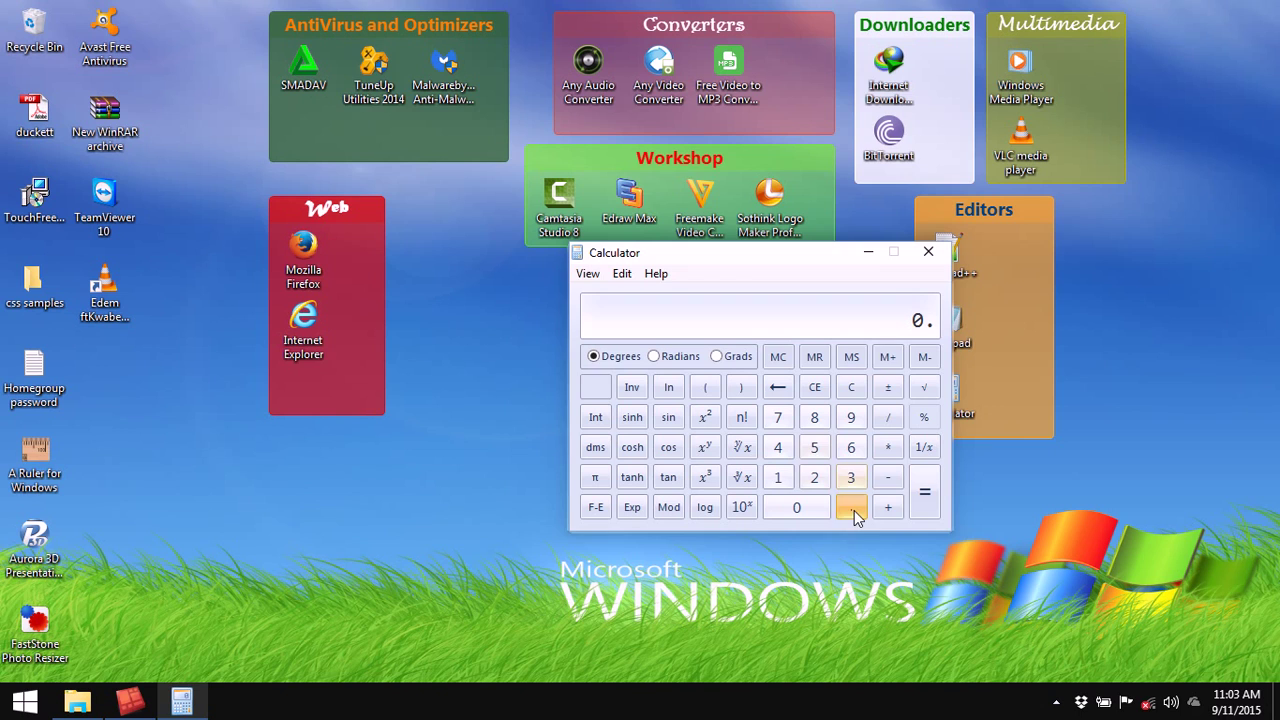
{"action": "left_click", "coordinate": [778, 417]}
{"action": "left_click", "coordinate": [814, 447]}
{"action": "left_click", "coordinate": [887, 447]}
{"action": "left_click", "coordinate": [778, 477]}
{"action": "left_click", "coordinate": [851, 507]}
{"action": "left_click", "coordinate": [814, 447]}
{"action": "left_click", "coordinate": [924, 491]}
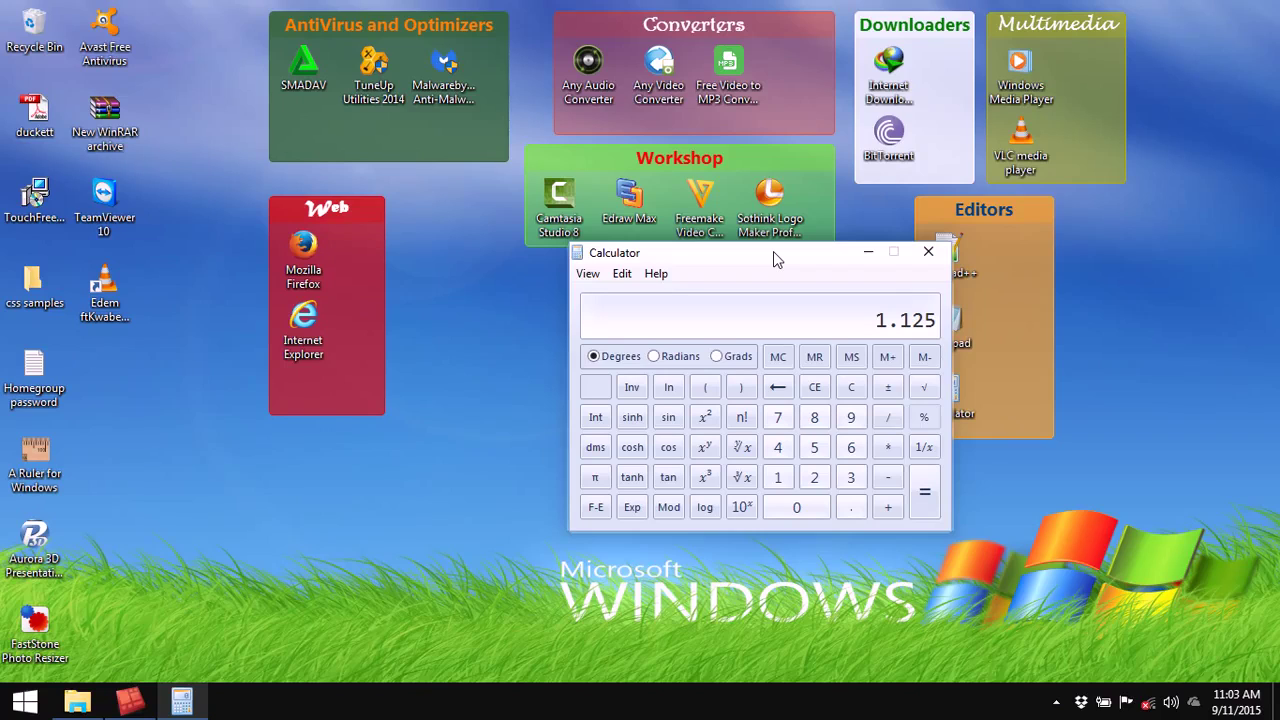
Subtract 1.125 from 1.5 in Calculator and switch back to Surpac.
{"action": "left_click", "coordinate": [777, 477]}
{"action": "left_click", "coordinate": [851, 507]}
{"action": "left_click", "coordinate": [814, 447]}
{"action": "left_click", "coordinate": [887, 477]}
{"action": "left_click", "coordinate": [777, 477]}
{"action": "left_click", "coordinate": [851, 507]}
{"action": "left_click", "coordinate": [777, 477]}
{"action": "left_click", "coordinate": [814, 477]}
{"action": "left_click", "coordinate": [814, 447]}
{"action": "left_click", "coordinate": [924, 491]}
{"action": "left_click", "coordinate": [134, 700]}
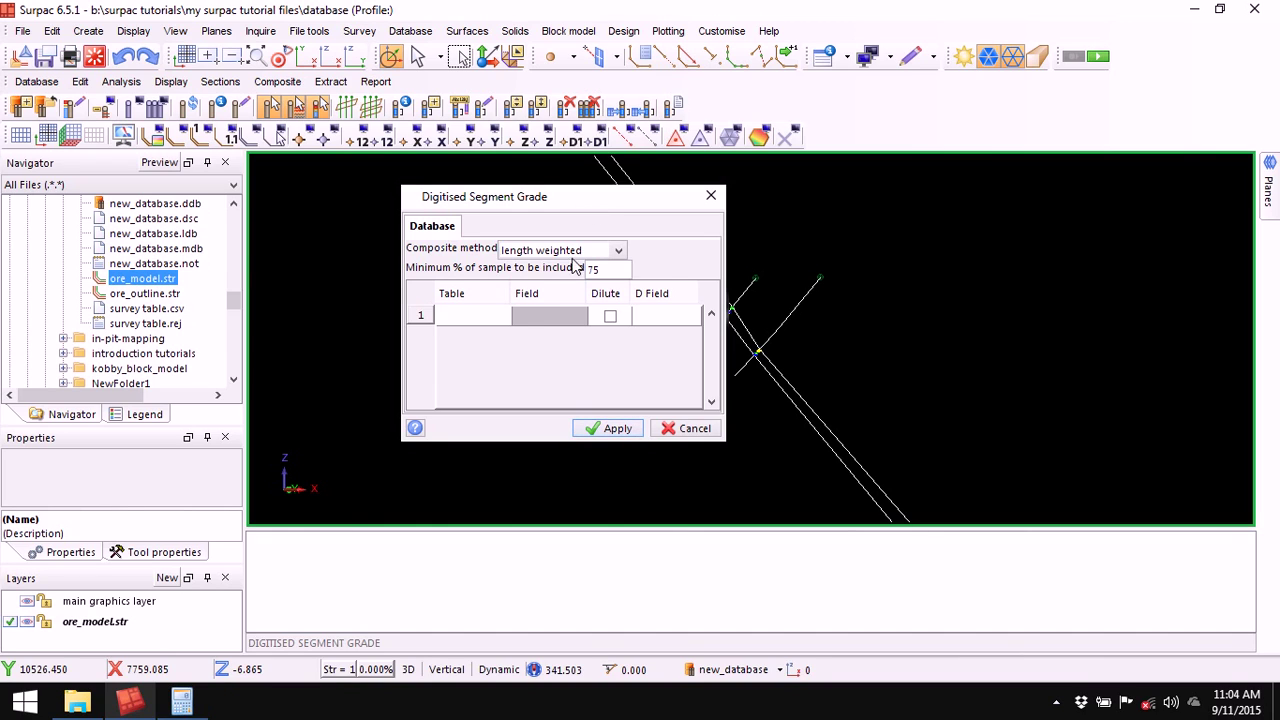
{"action": "left_click", "coordinate": [503, 320]}
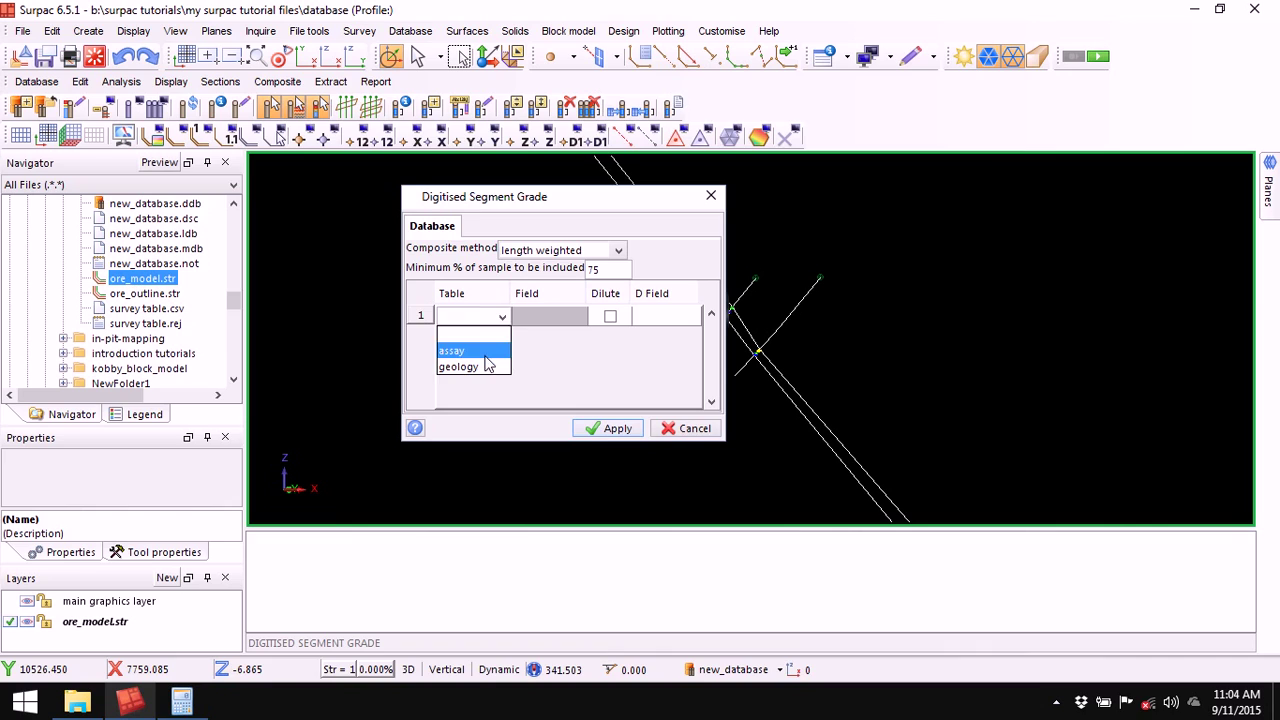
{"action": "left_click", "coordinate": [491, 351]}
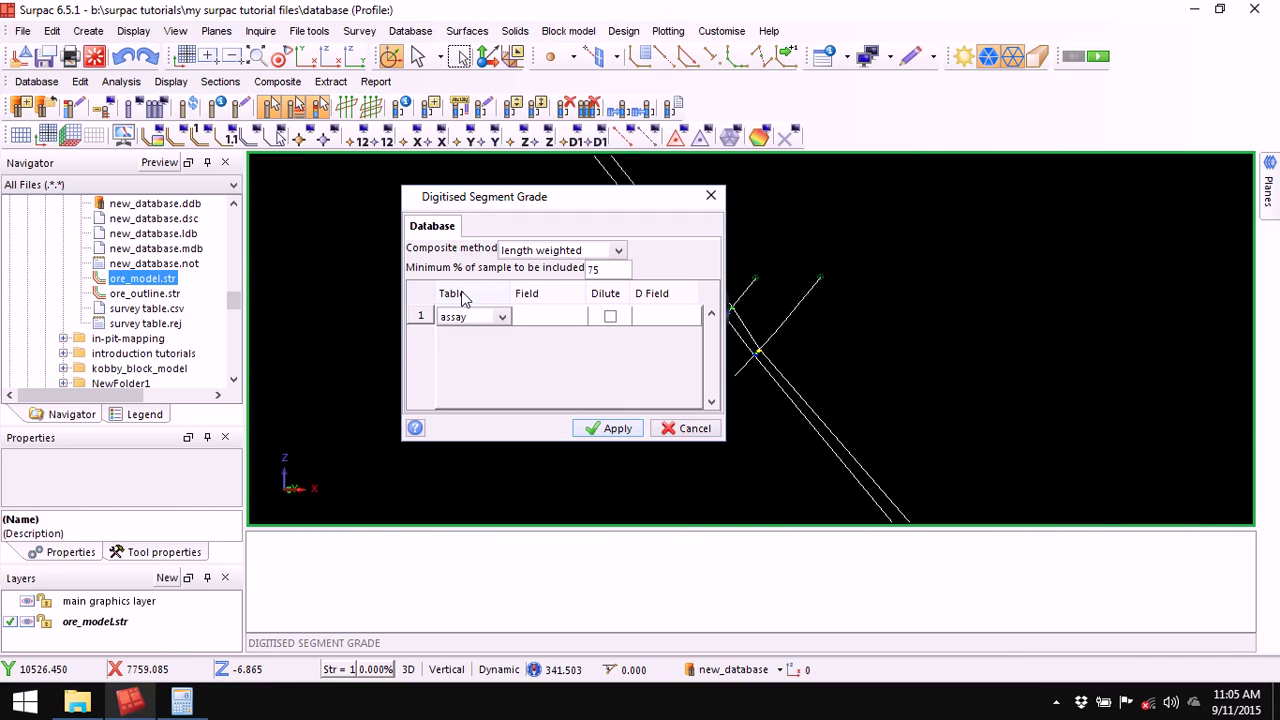
{"action": "left_click", "coordinate": [582, 316]}
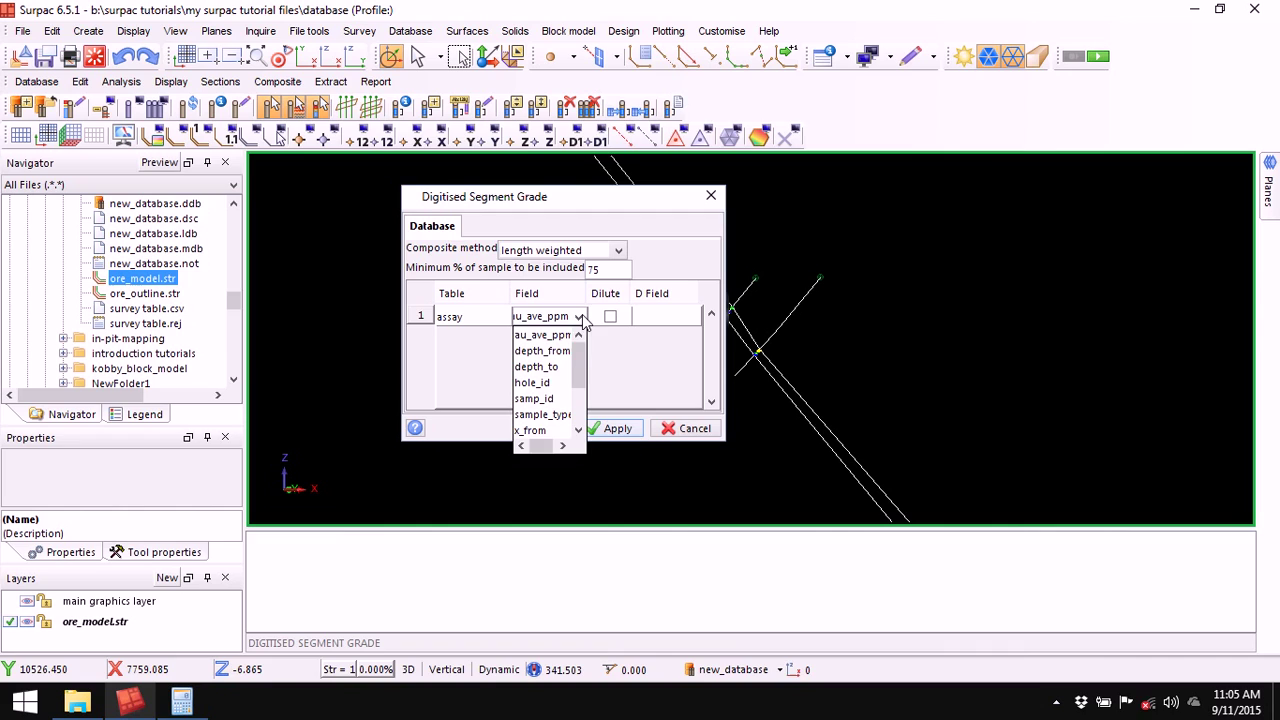
{"action": "left_click", "coordinate": [557, 336]}
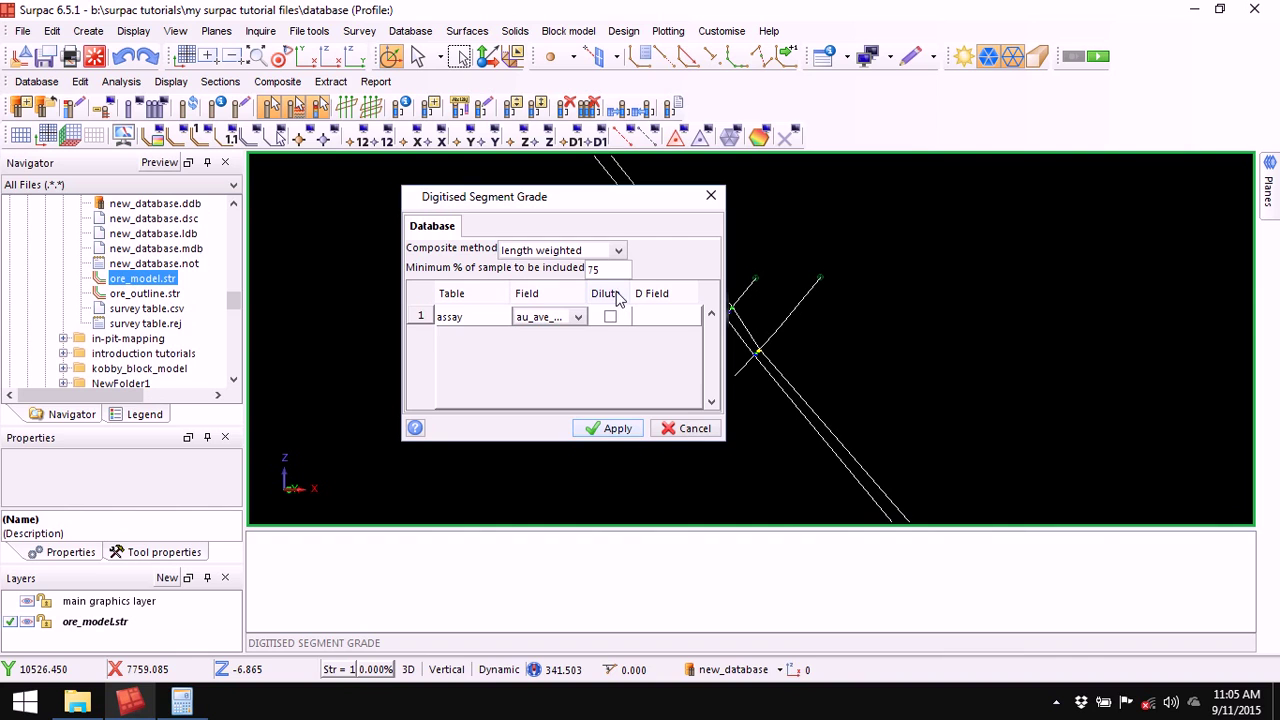
{"action": "left_click", "coordinate": [688, 429]}
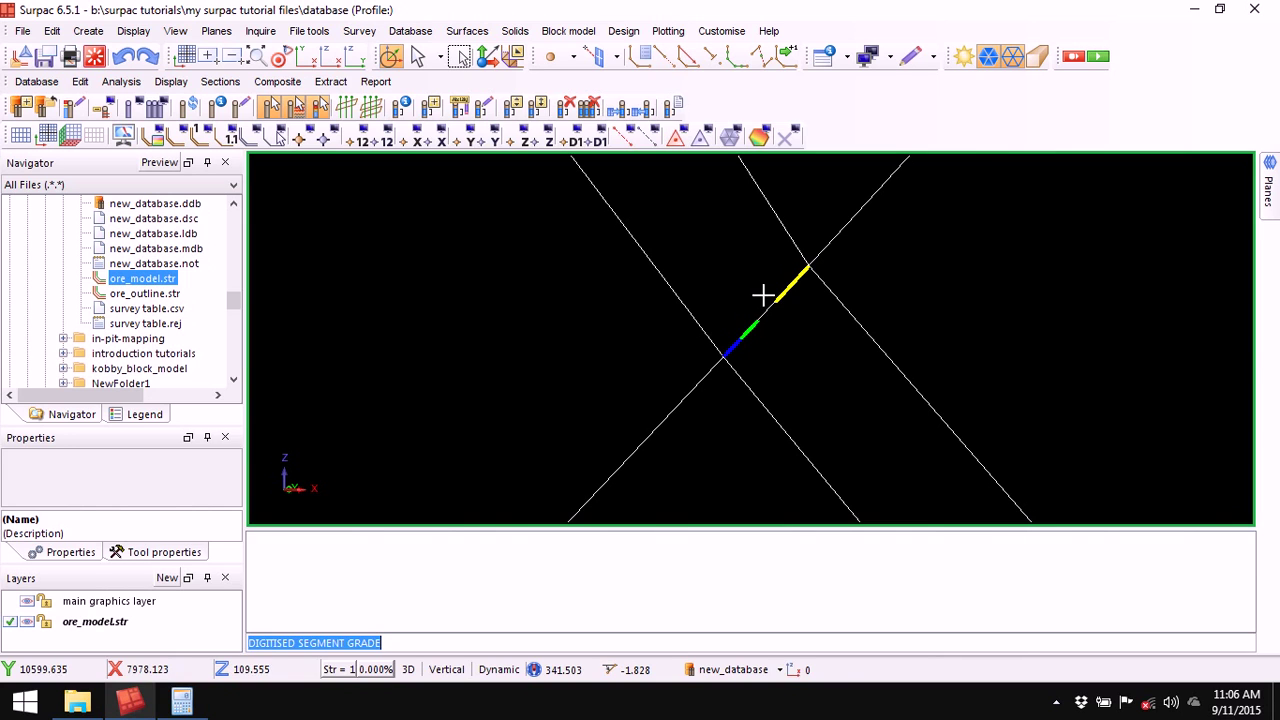
Examine the coloured assay intervals of the upper drillhole between the two edges of the ore outline.
{"action": "scroll", "coordinate": [766, 243], "scroll_direction": "down", "scroll_amount": 5}
{"action": "middle_click_drag", "start_coordinate": [744, 218], "coordinate": [869, 478]}
{"action": "scroll", "coordinate": [706, 317], "scroll_direction": "up", "scroll_amount": 3}
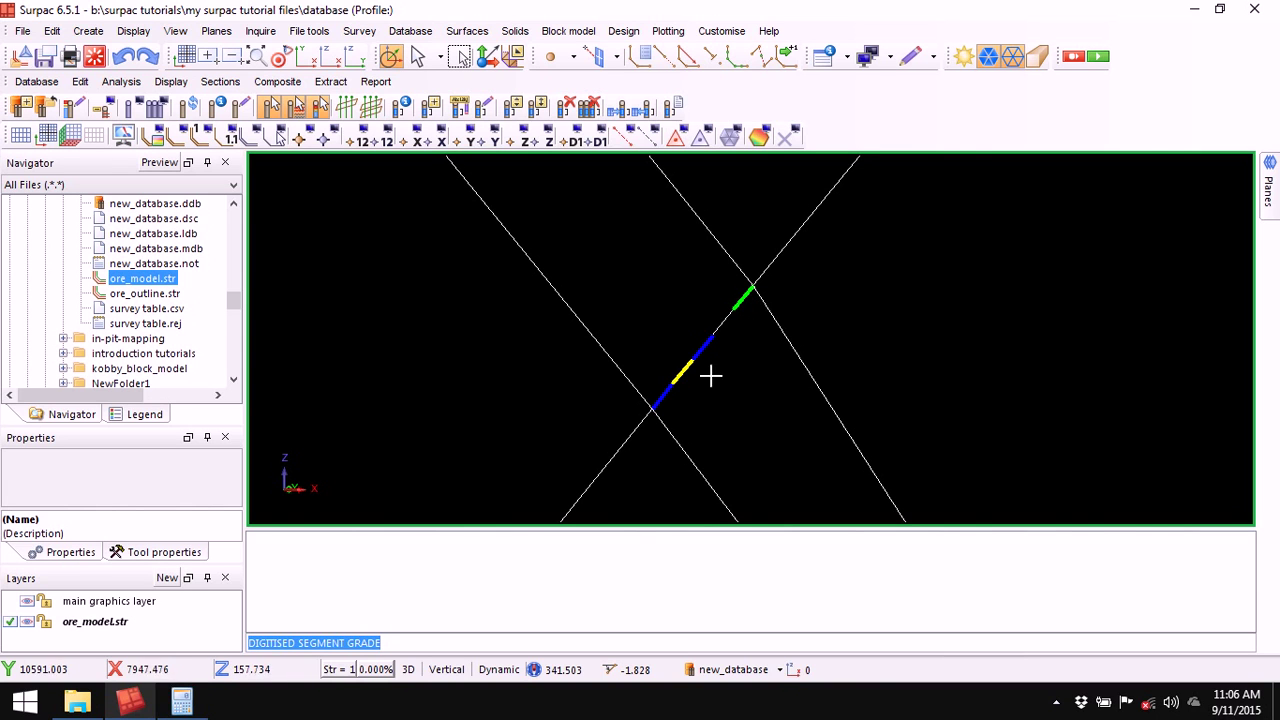
{"action": "left_click", "coordinate": [135, 703]}
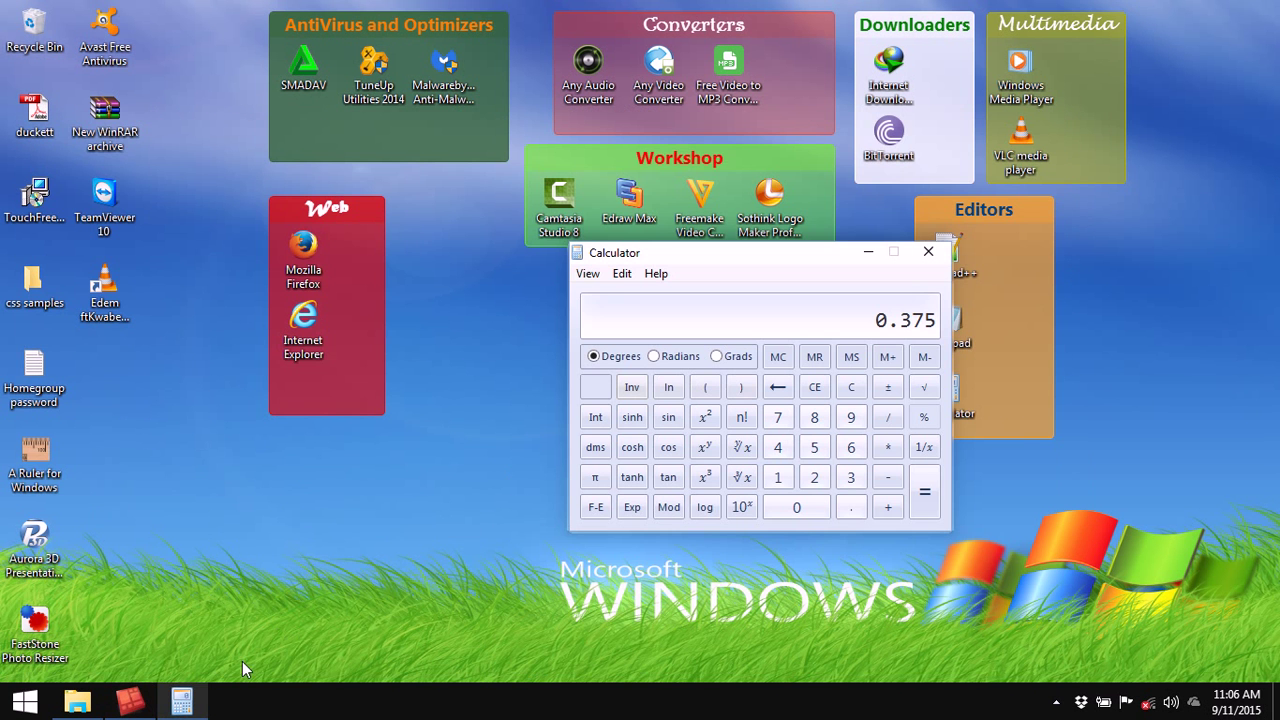
{"action": "left_click", "coordinate": [128, 703]}
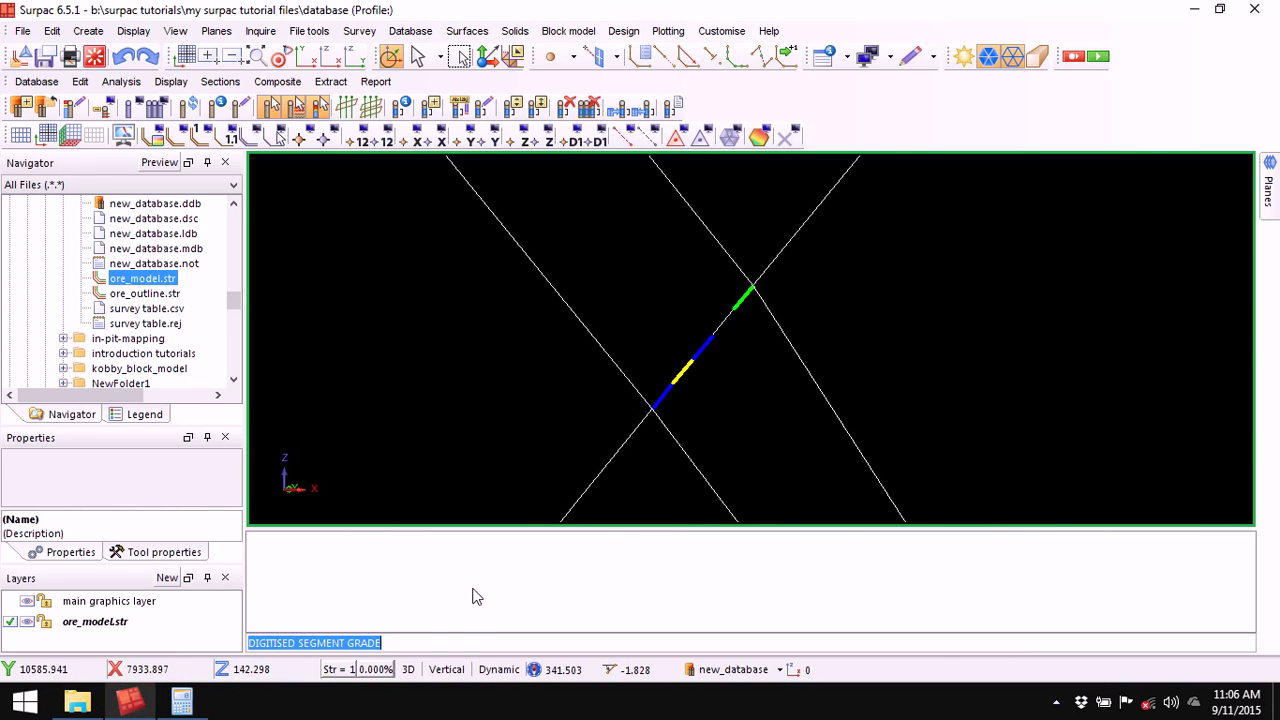
Open the Digitised Segment Grade settings, assign D1 as the output field and keep the length weighted composite method.
{"action": "key", "text": "Return"}
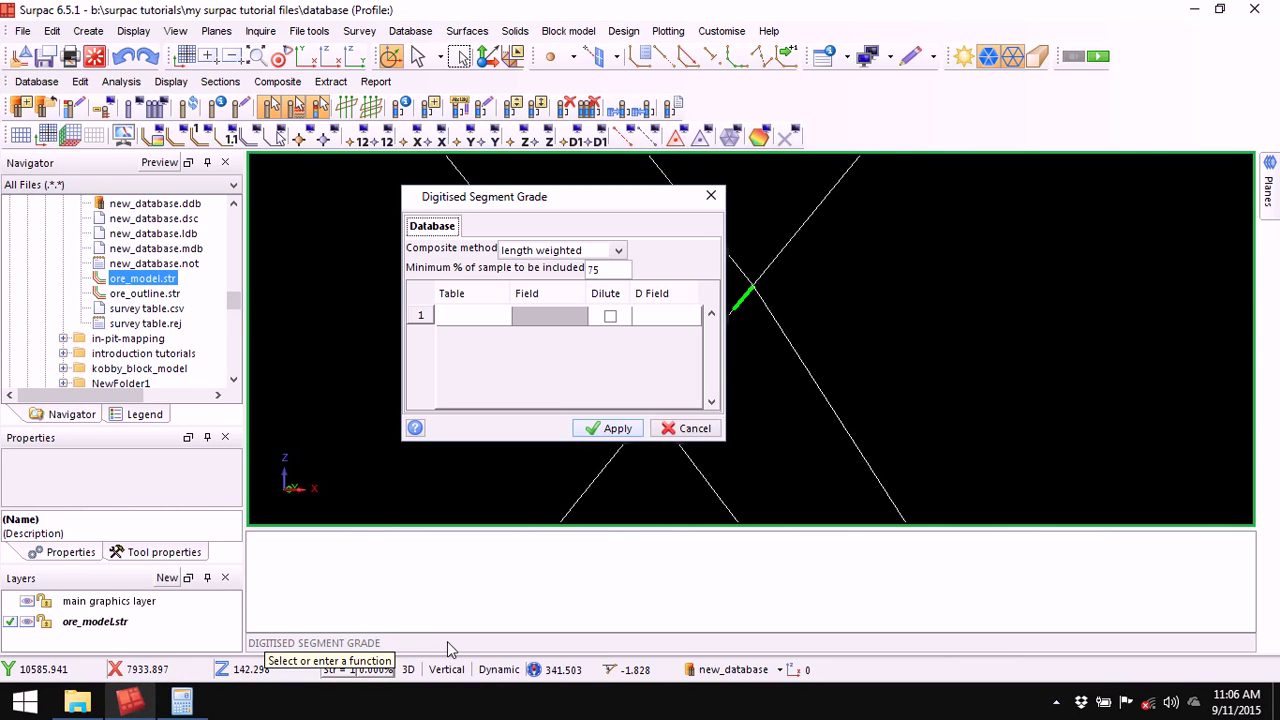
{"action": "left_click", "coordinate": [693, 318]}
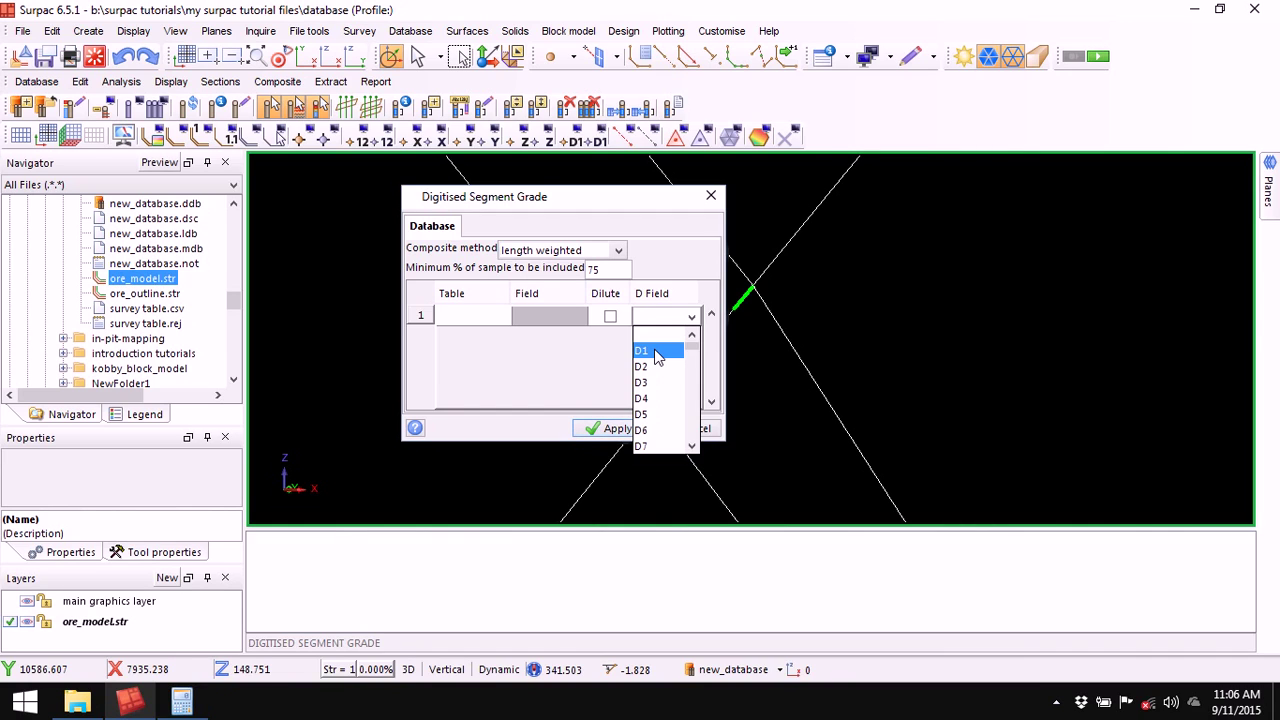
{"action": "left_click", "coordinate": [655, 352]}
{"action": "left_click_drag", "start_coordinate": [575, 208], "coordinate": [670, 226]}
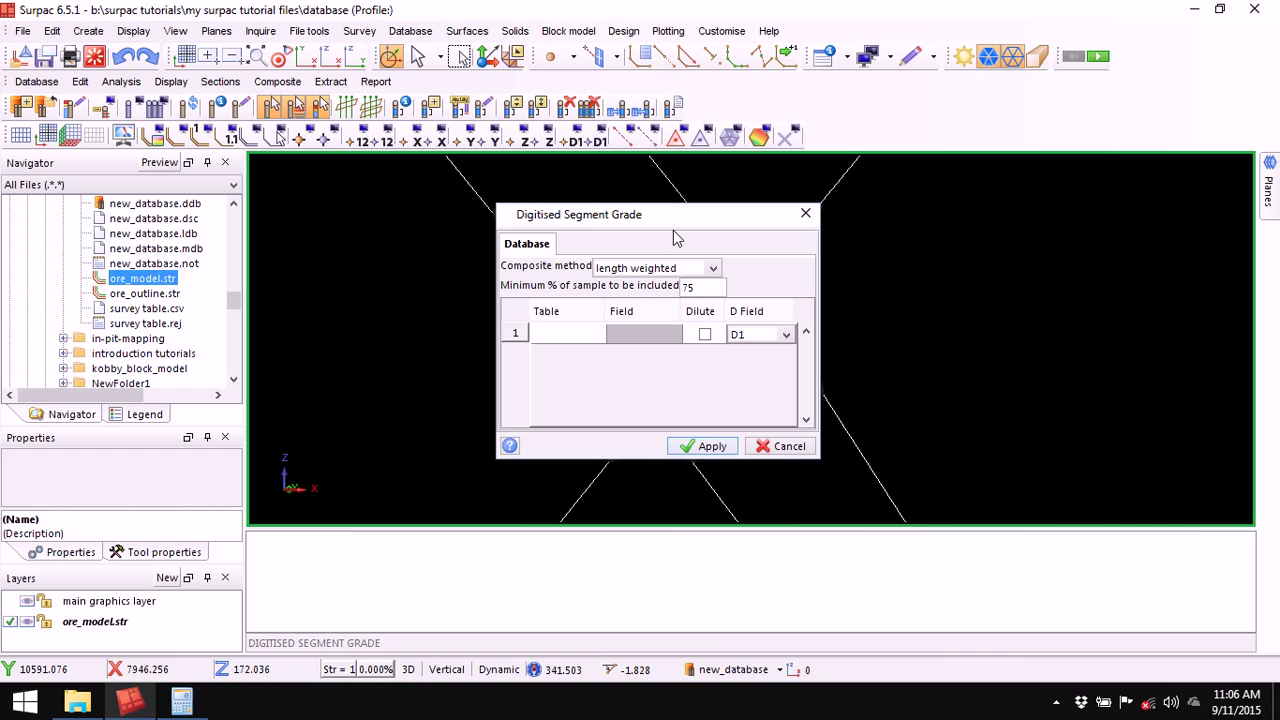
{"action": "left_click", "coordinate": [716, 266]}
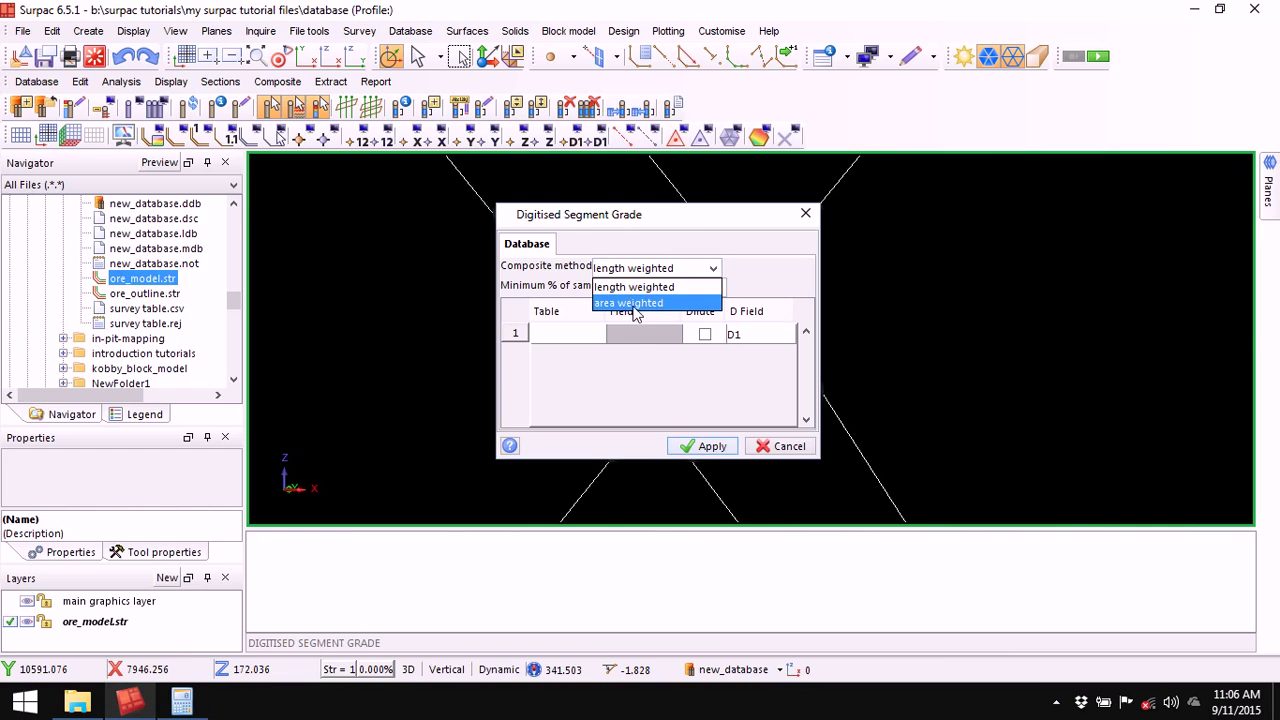
{"action": "left_click", "coordinate": [691, 222]}
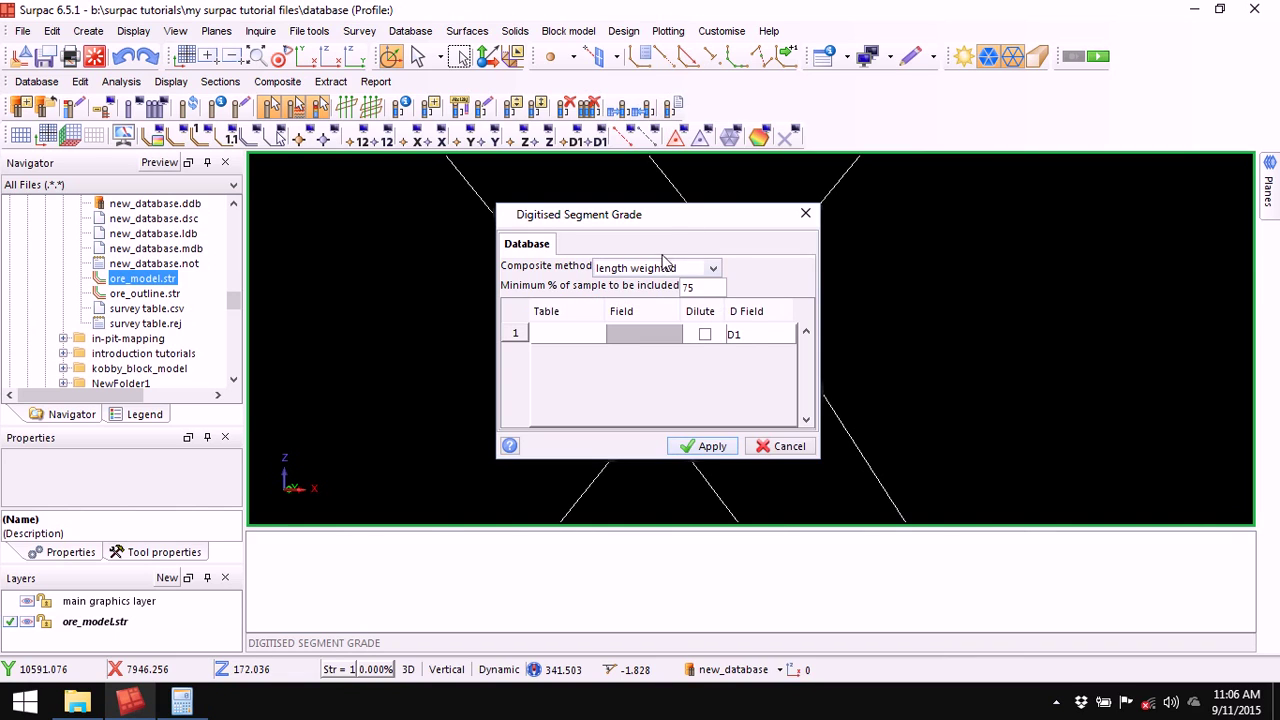
Choose the assay table's au_ave_ppm field with Dilute enabled and apply the segment grade settings.
{"action": "left_click", "coordinate": [597, 336]}
{"action": "left_click", "coordinate": [569, 368]}
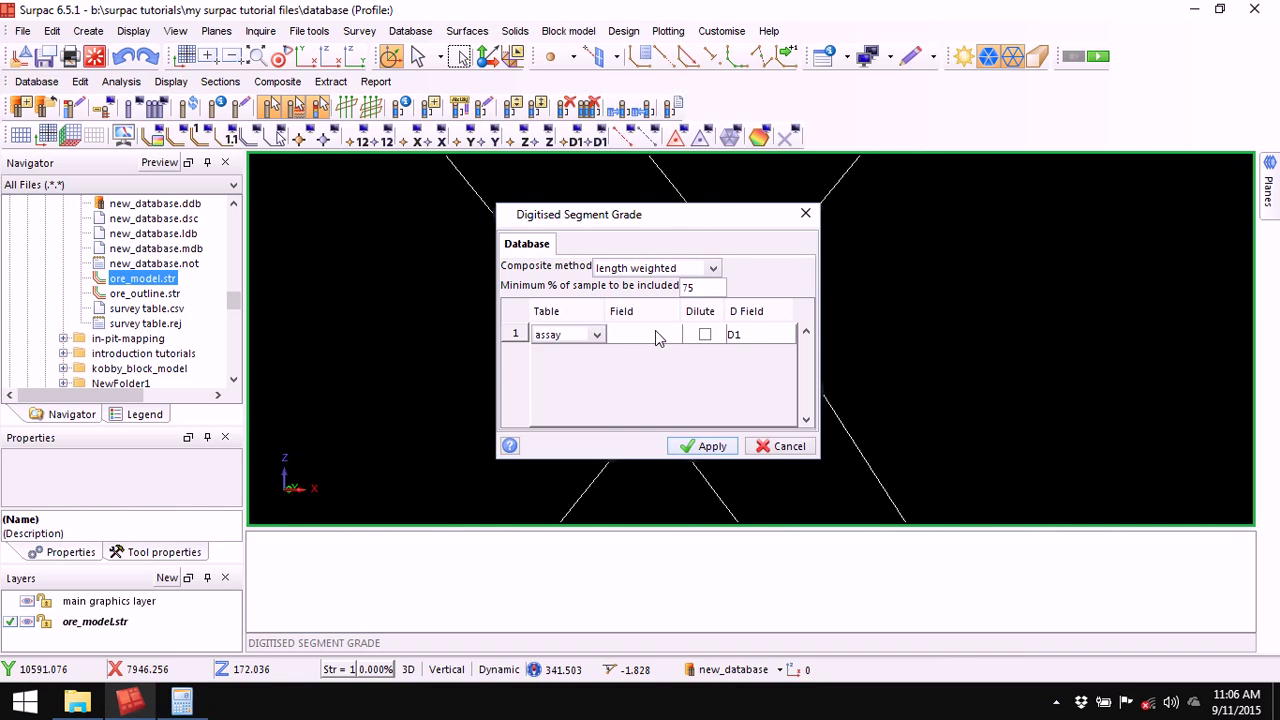
{"action": "left_click", "coordinate": [656, 336]}
{"action": "left_click", "coordinate": [637, 352]}
{"action": "left_click", "coordinate": [705, 334]}
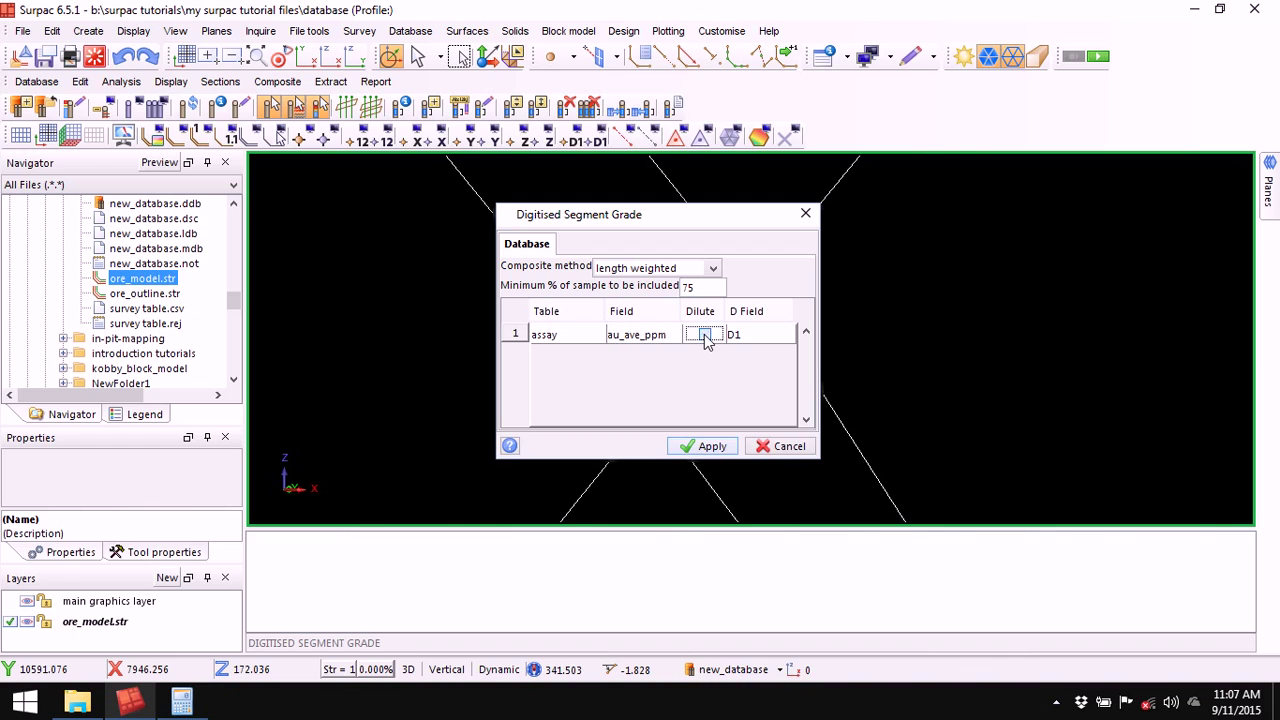
{"action": "left_click", "coordinate": [704, 446]}
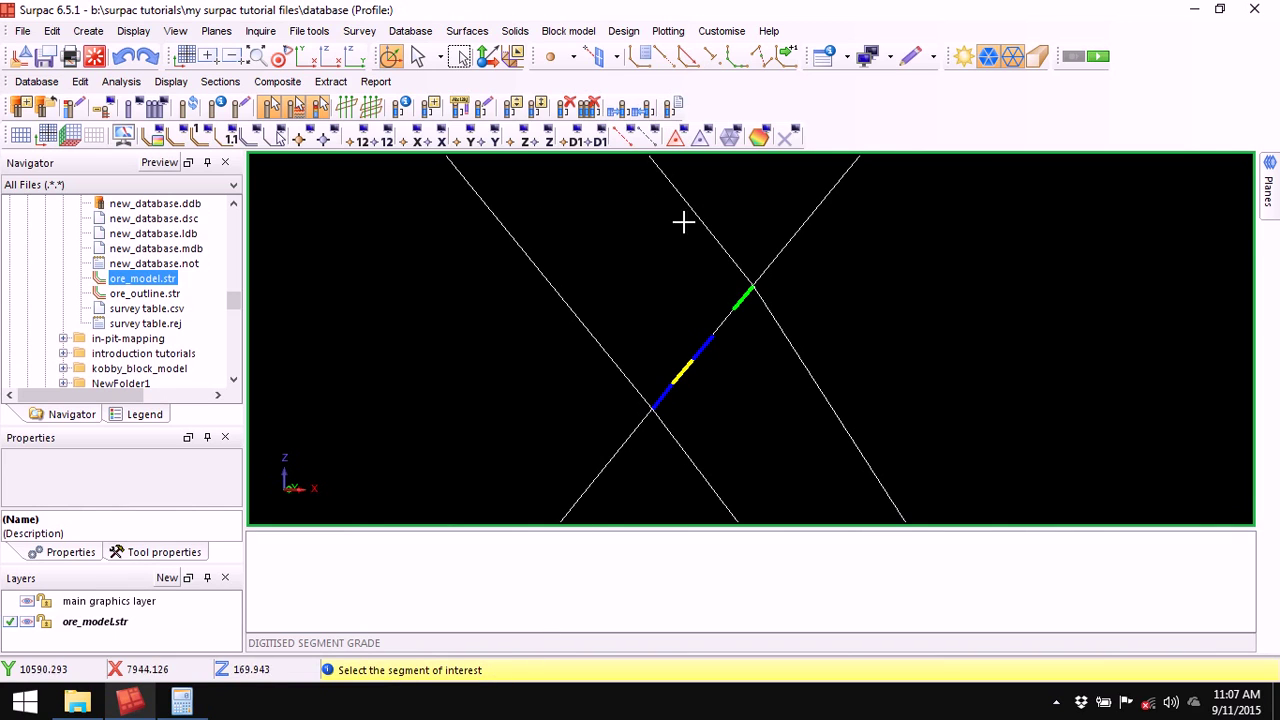
Compute the length weighted grade of the ore outline around the upper drillhole and check its reported area and au_ave_ppm.
{"action": "left_click", "coordinate": [574, 318]}
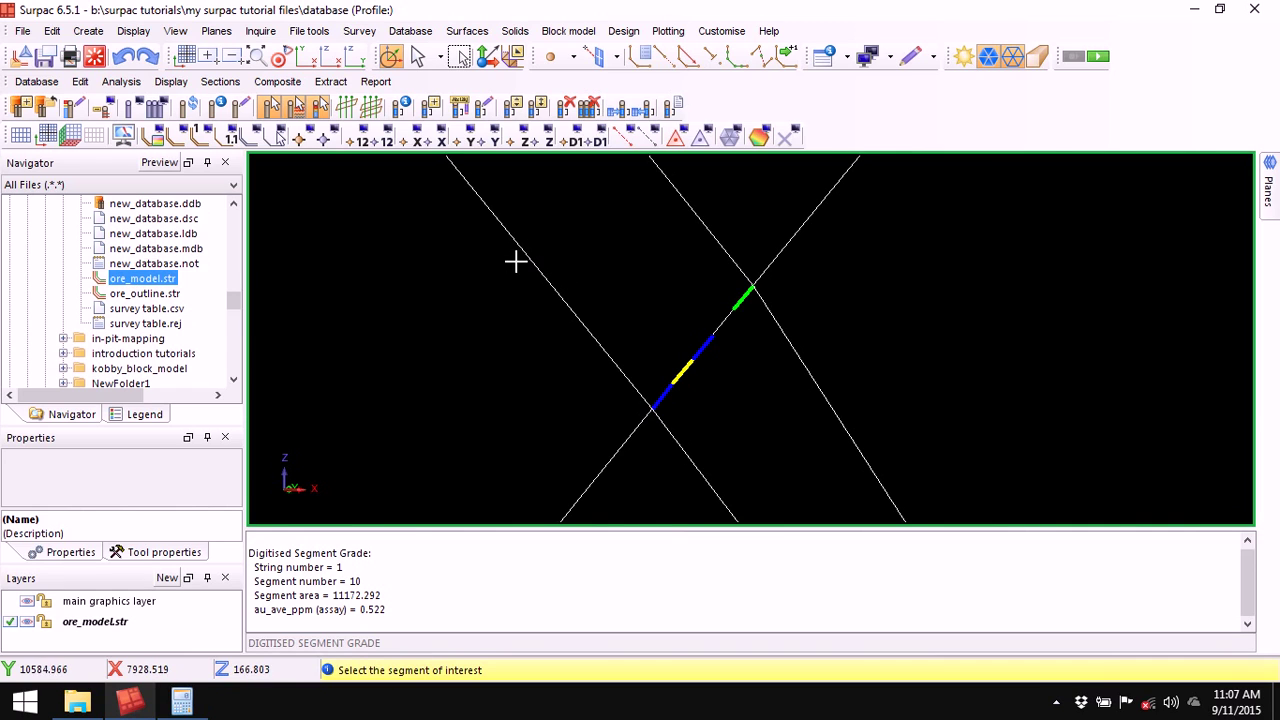
{"action": "double_click", "coordinate": [352, 596]}
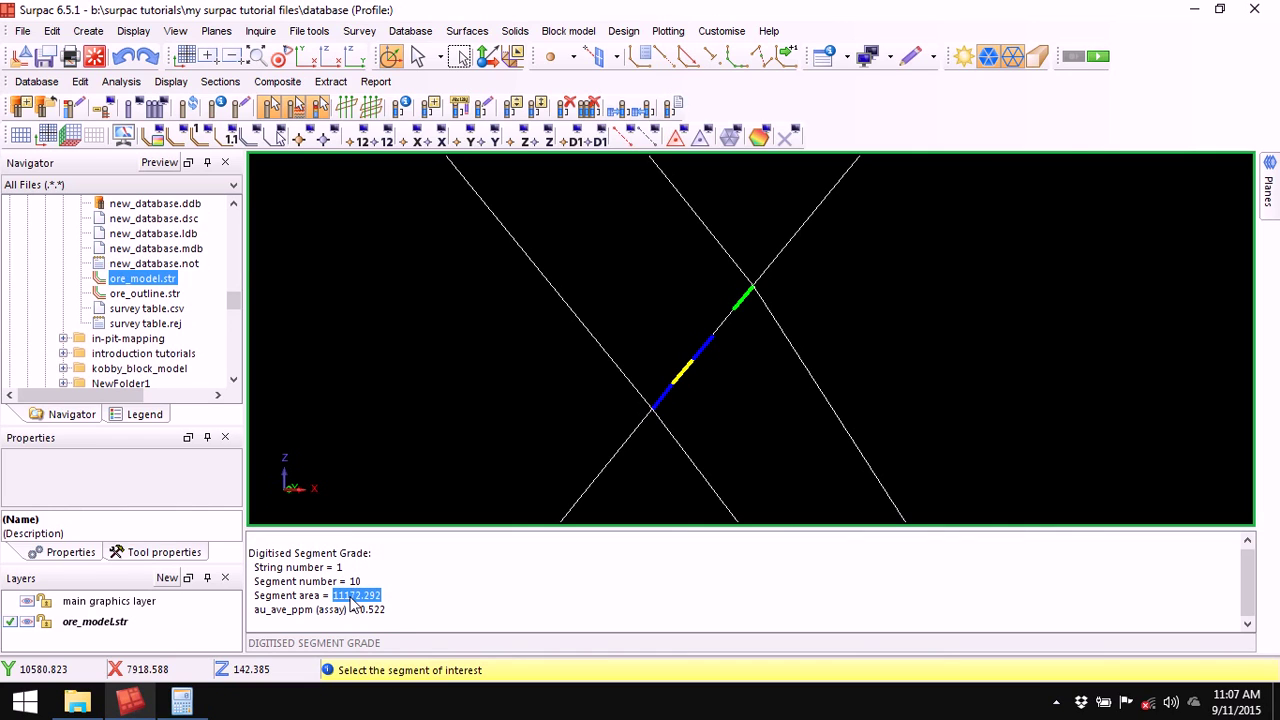
{"action": "double_click", "coordinate": [373, 610]}
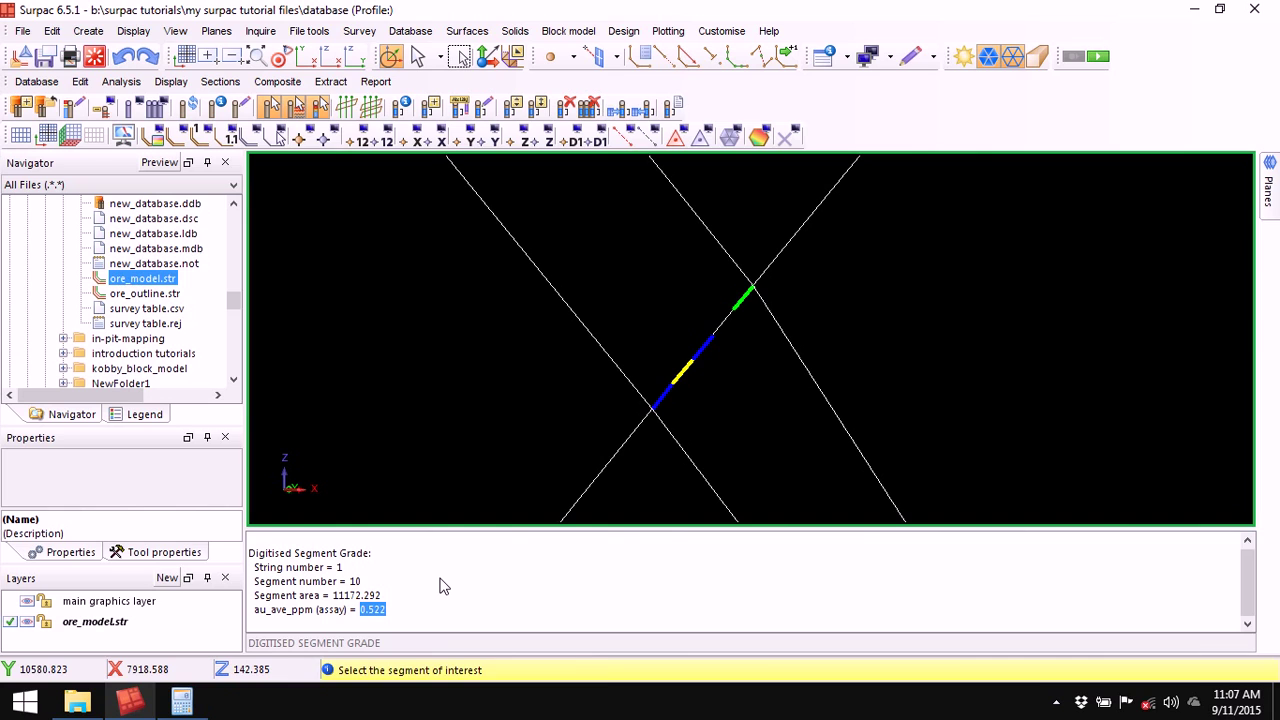
{"action": "key", "text": "Escape"}
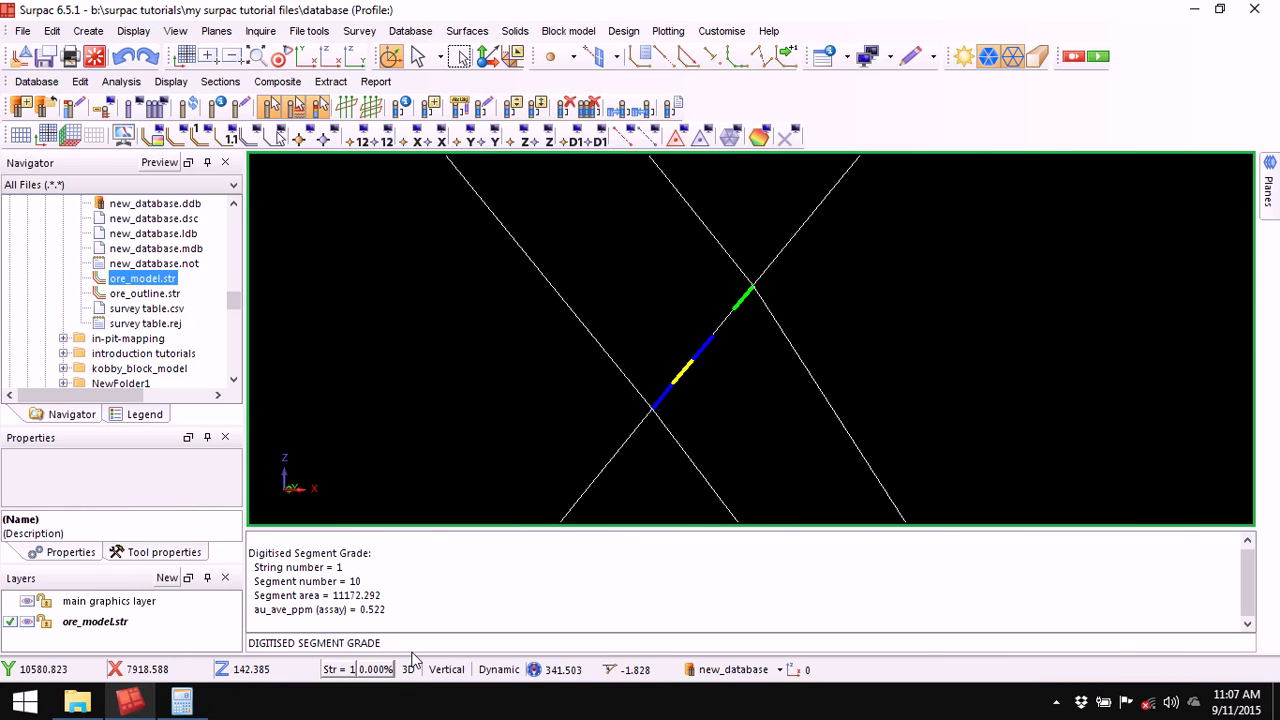
Run Digitised Segment Grade on the same ore outline with the area weighted composite method.
{"action": "key", "text": "Return"}
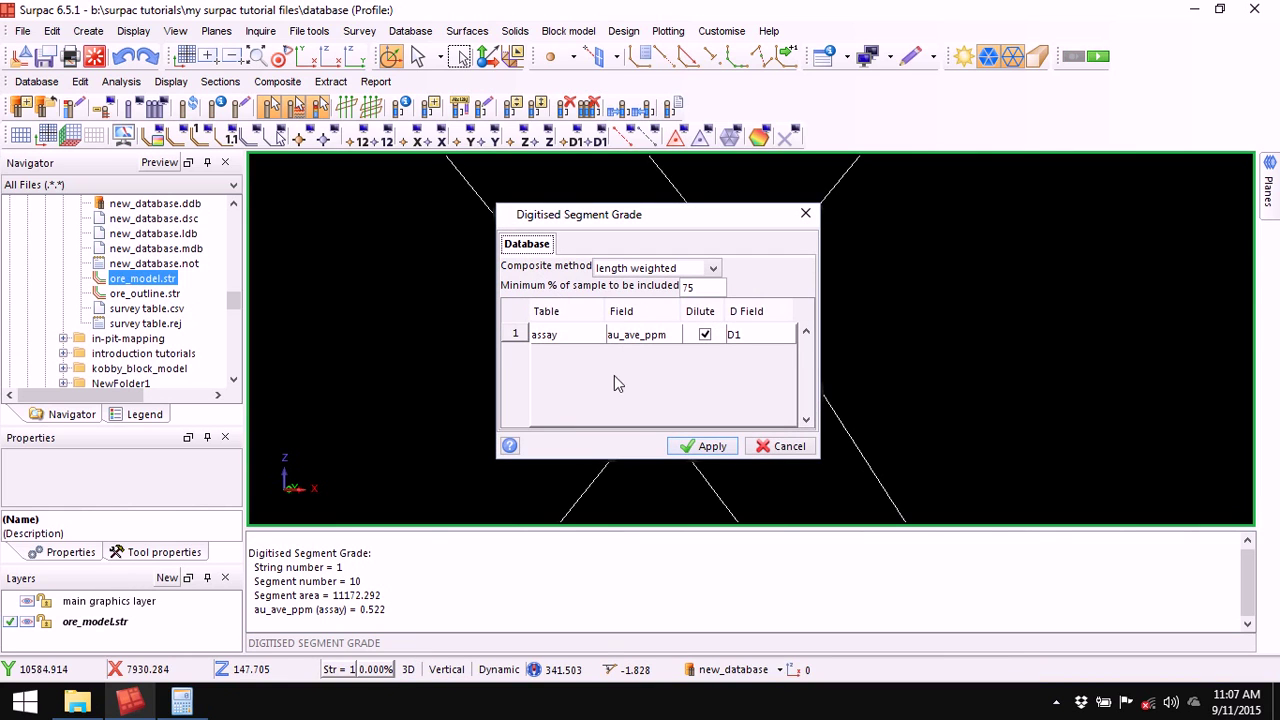
{"action": "left_click", "coordinate": [713, 268]}
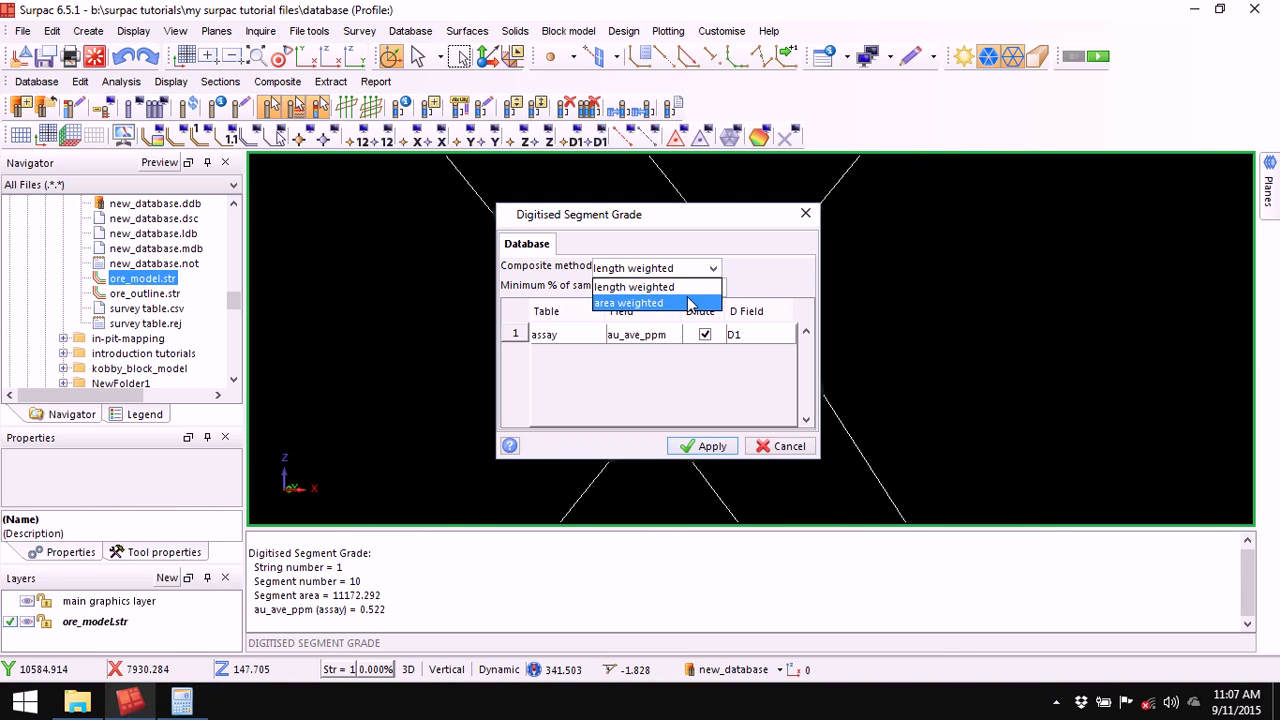
{"action": "left_click", "coordinate": [690, 302]}
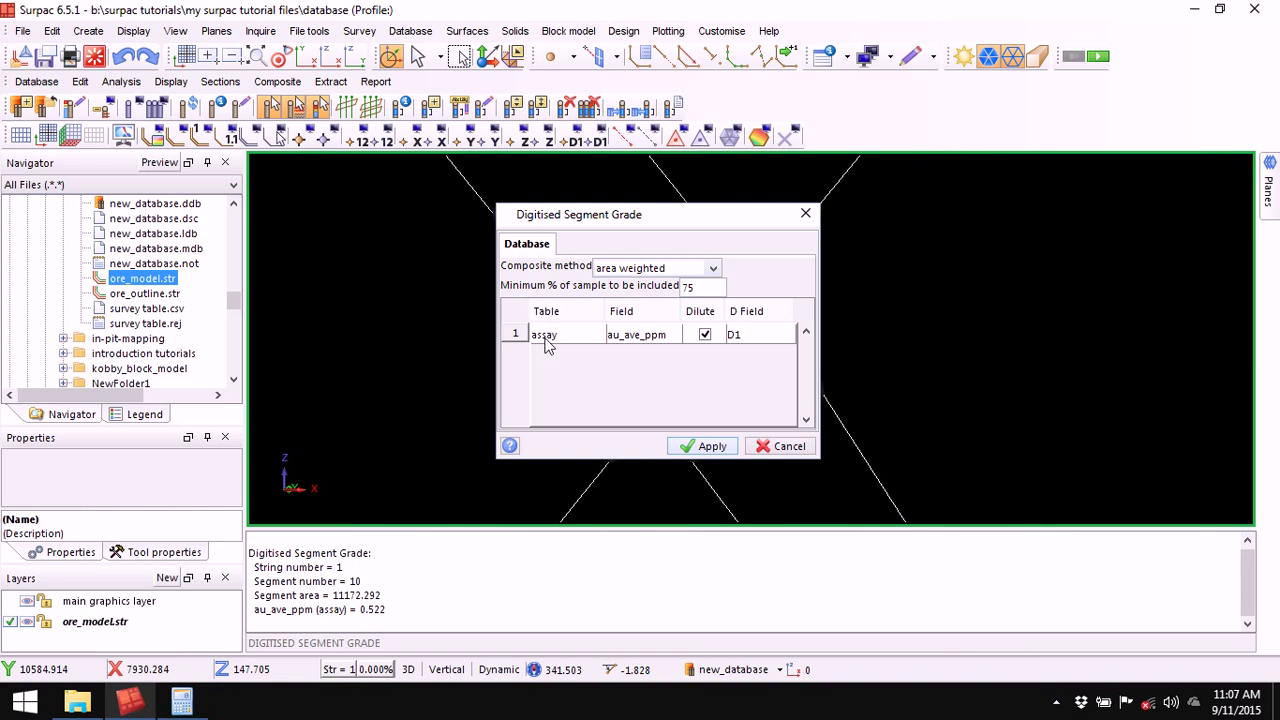
{"action": "left_click", "coordinate": [707, 445]}
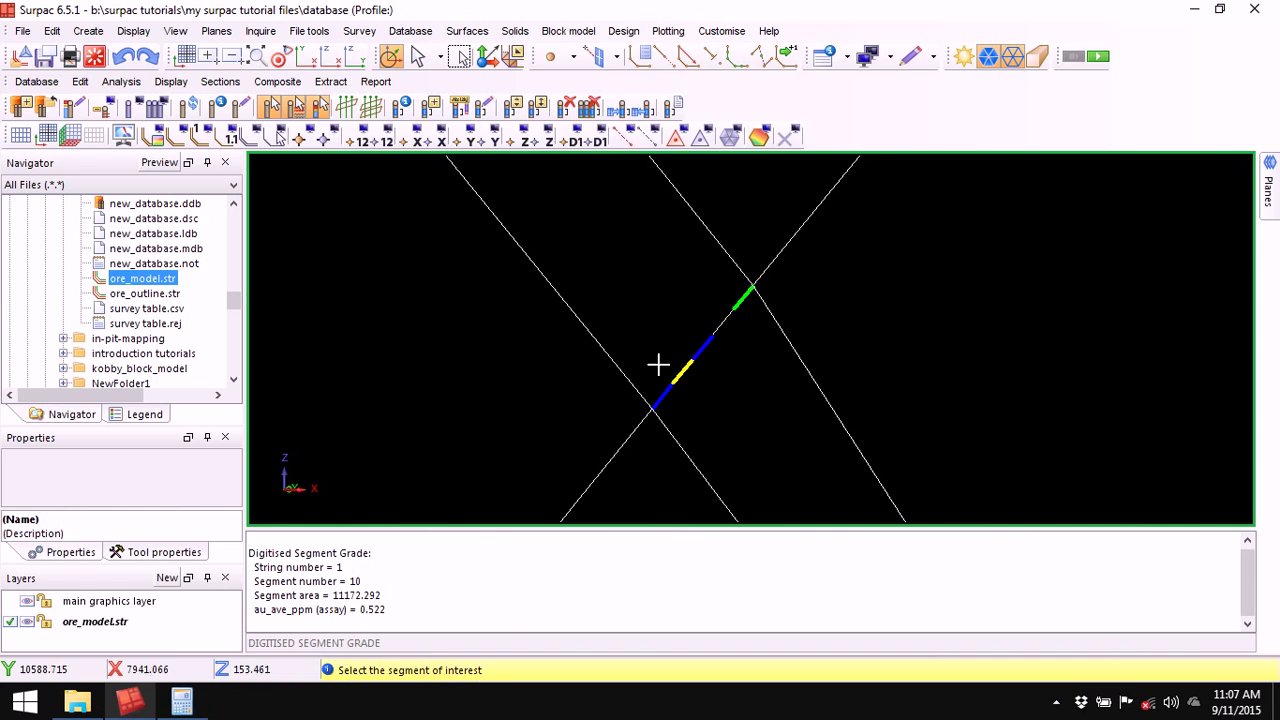
{"action": "left_click", "coordinate": [688, 455]}
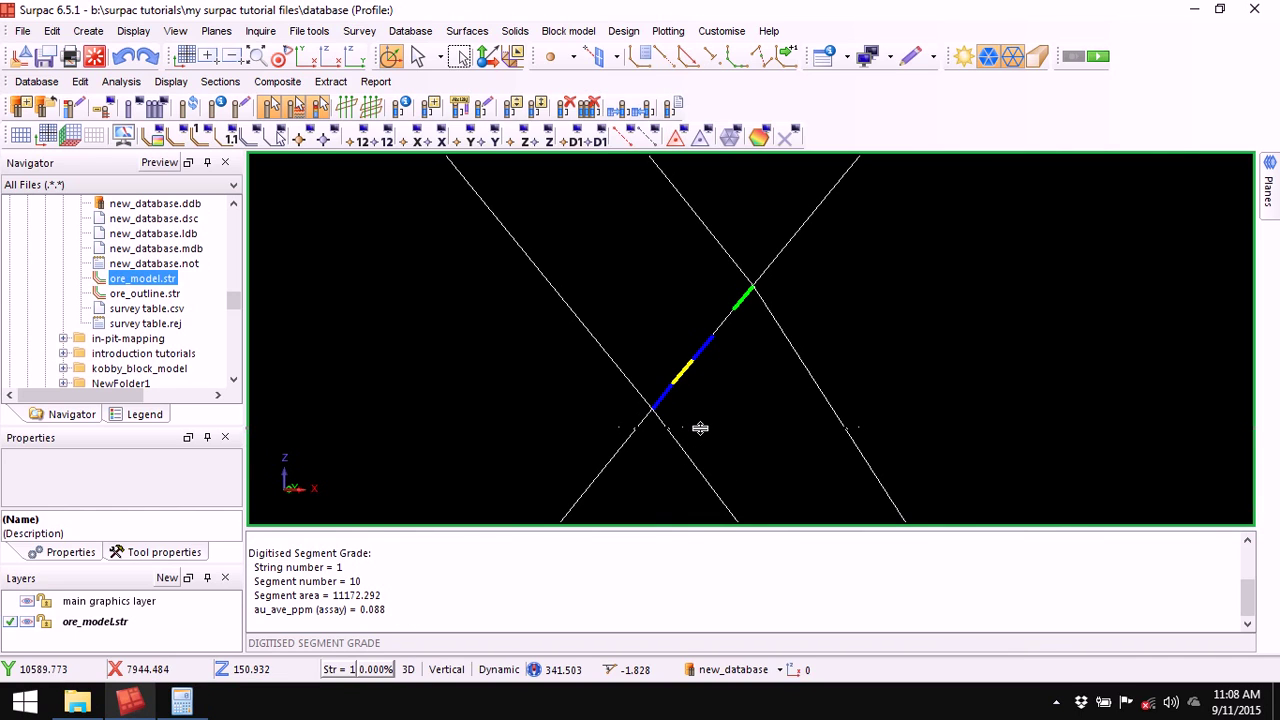
Enlarge the message area and compare the length weighted and area weighted au_ave_ppm grades.
{"action": "left_click_drag", "start_coordinate": [700, 428], "coordinate": [700, 426]}
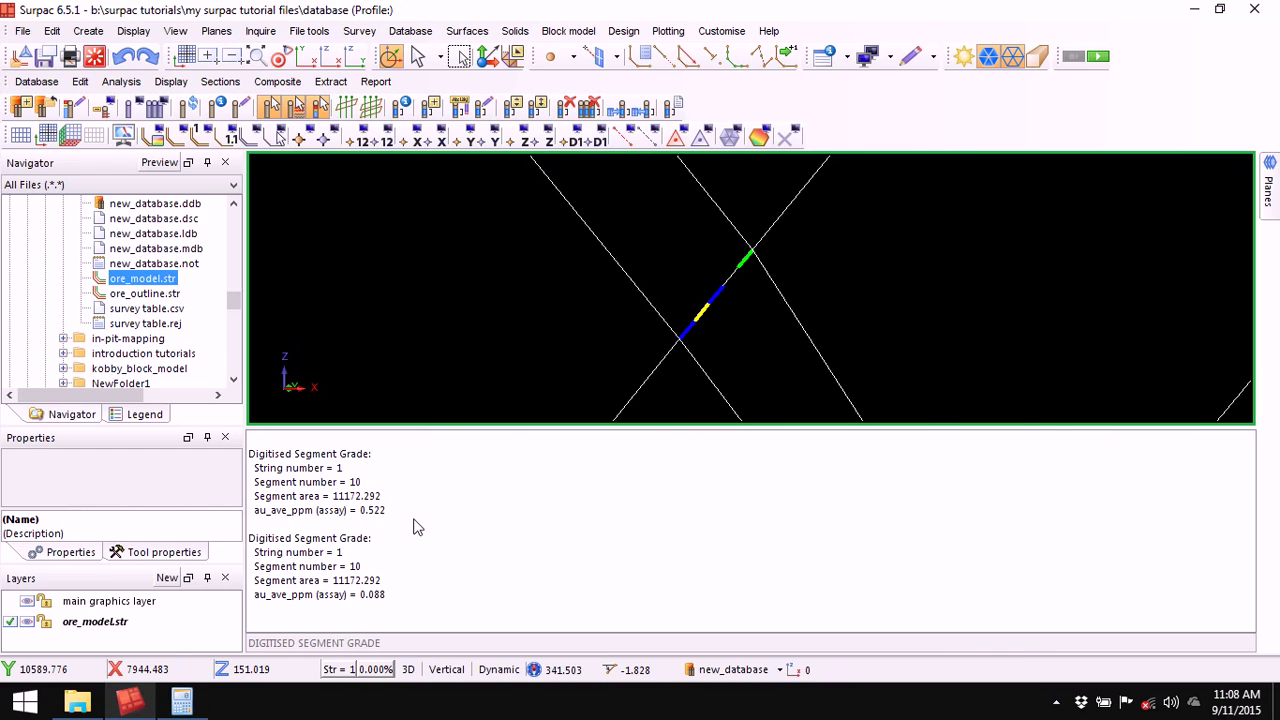
{"action": "double_click", "coordinate": [380, 512]}
{"action": "double_click", "coordinate": [374, 596]}
{"action": "left_click", "coordinate": [433, 584]}
Clear the message output and shrink the message area back to enlarge the graphics view.
{"action": "right_click", "coordinate": [562, 460]}
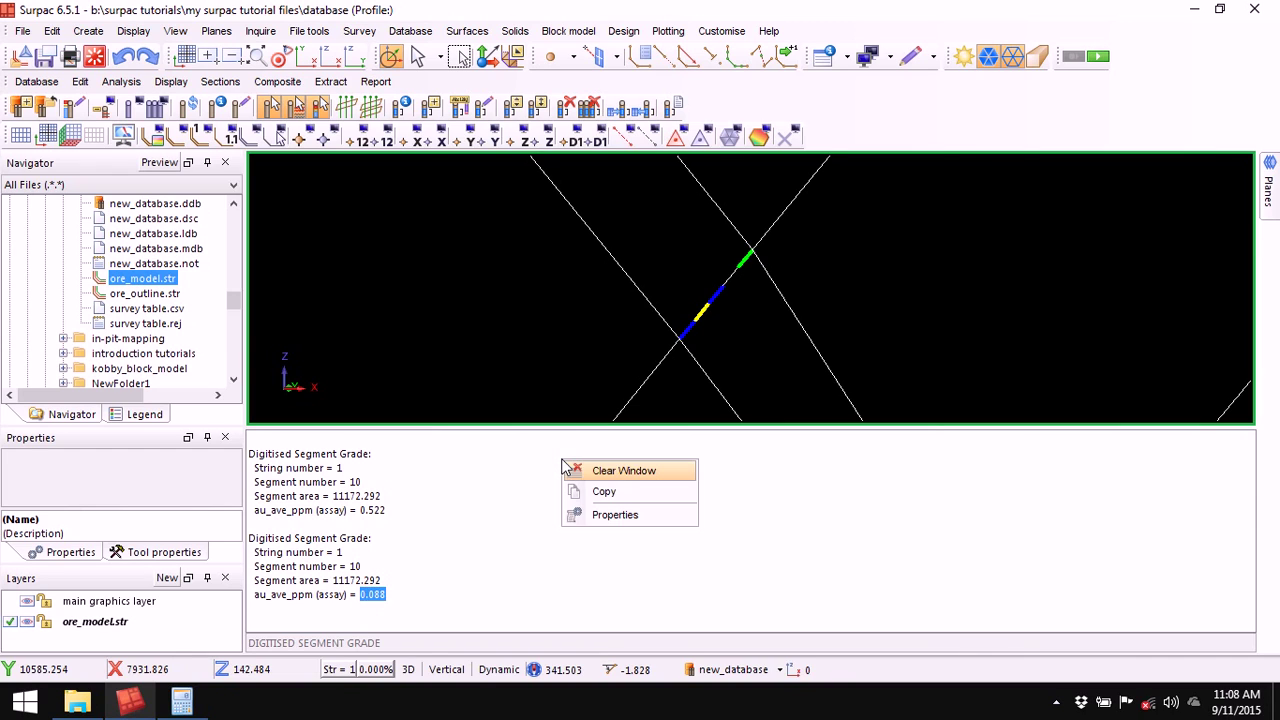
{"action": "left_click", "coordinate": [652, 472]}
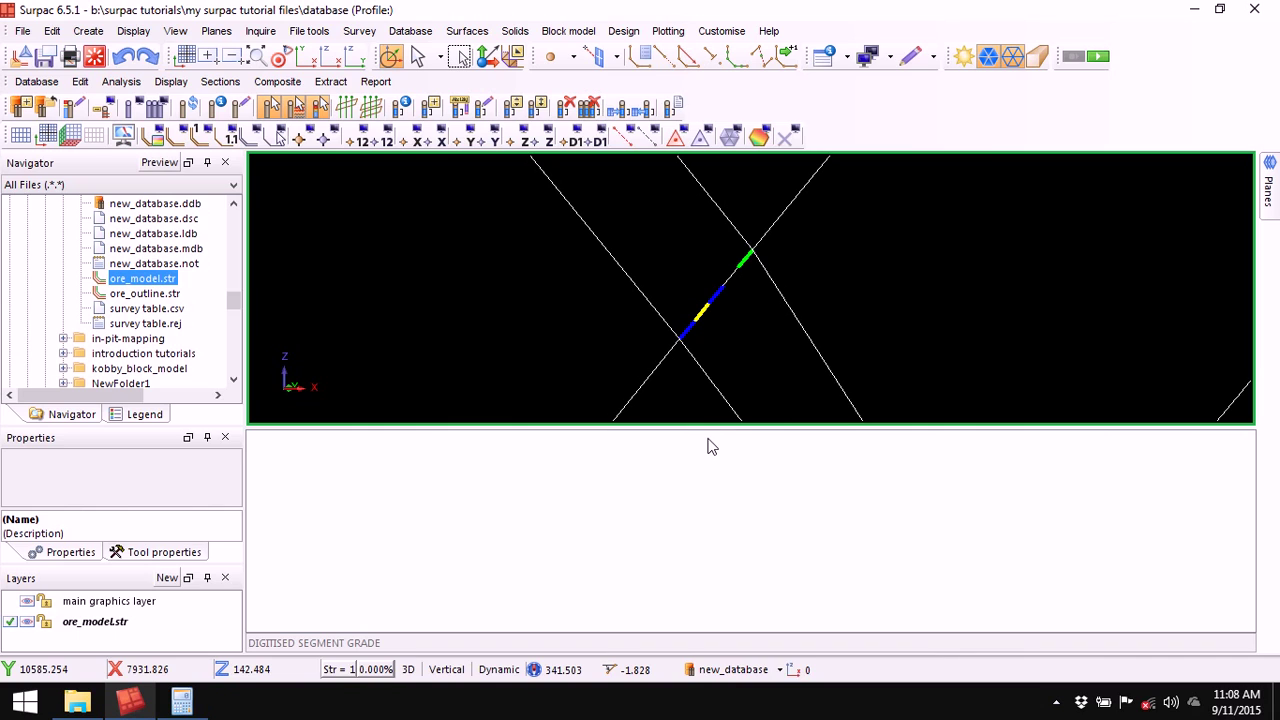
{"action": "left_click_drag", "start_coordinate": [711, 429], "coordinate": [716, 531]}
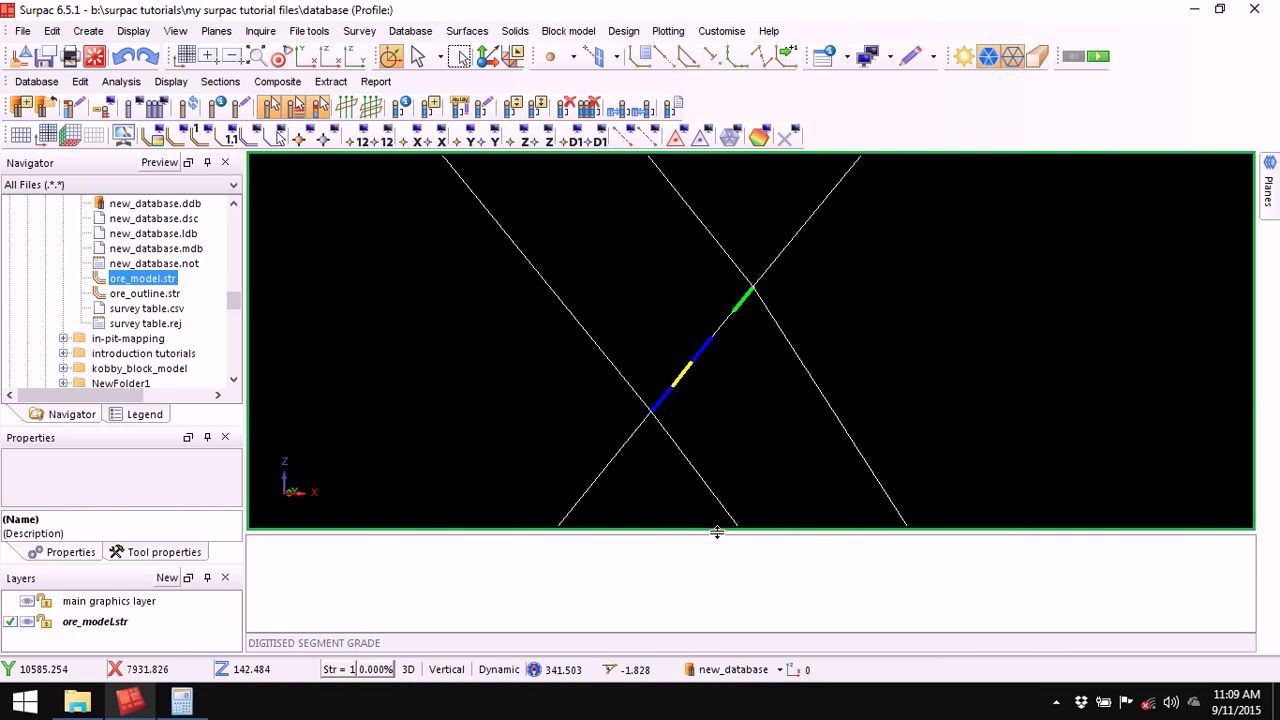
Recompute the ore outline's digitised segment grade with the length weighted composite method.
{"action": "scroll", "coordinate": [784, 367], "scroll_direction": "down", "scroll_amount": 2}
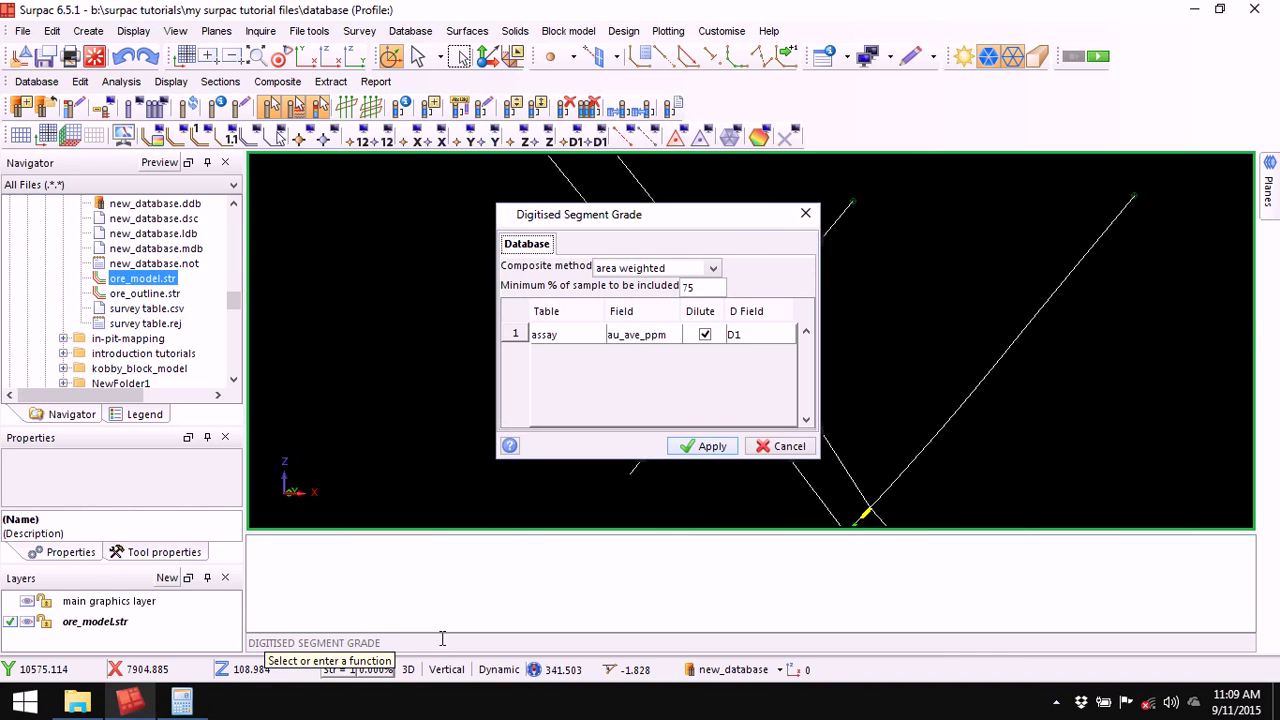
{"action": "left_click", "coordinate": [714, 268]}
{"action": "left_click", "coordinate": [674, 284]}
{"action": "left_click", "coordinate": [705, 446]}
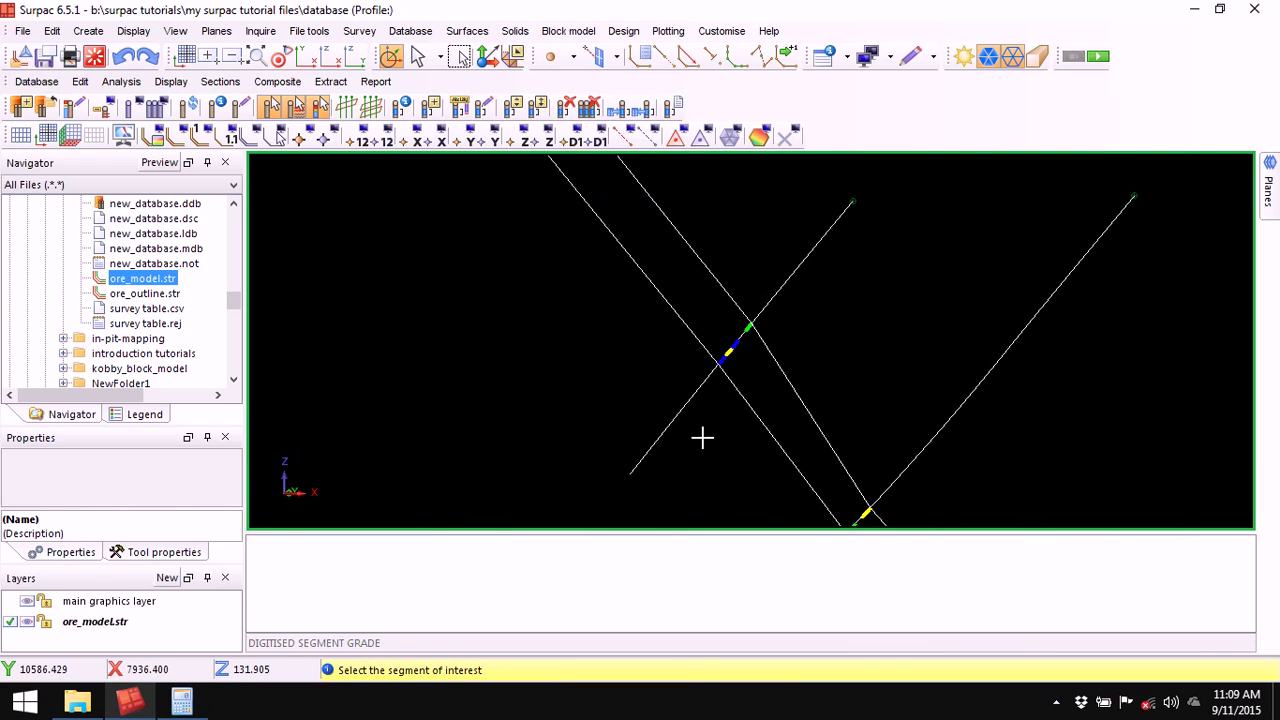
{"action": "left_click", "coordinate": [650, 280]}
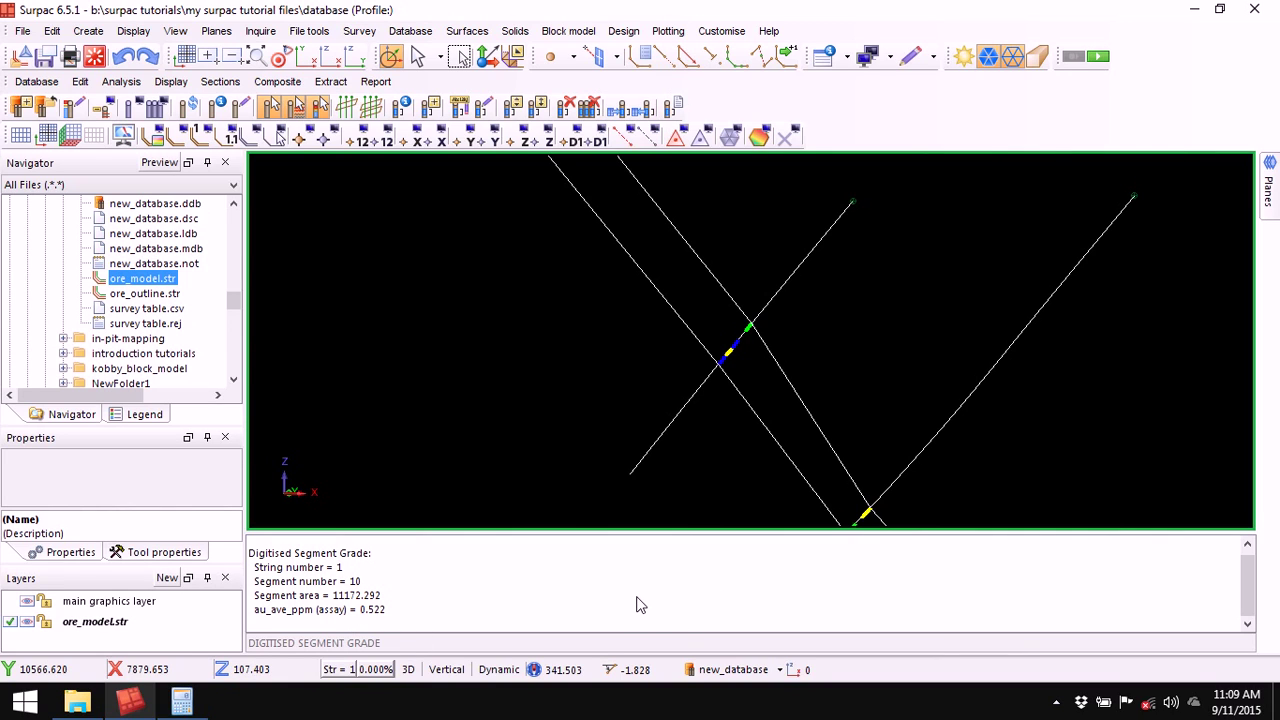
Identify a point on the ore outline to compare its description value with the computed grade, and clear the message output.
{"action": "left_click", "coordinate": [845, 60]}
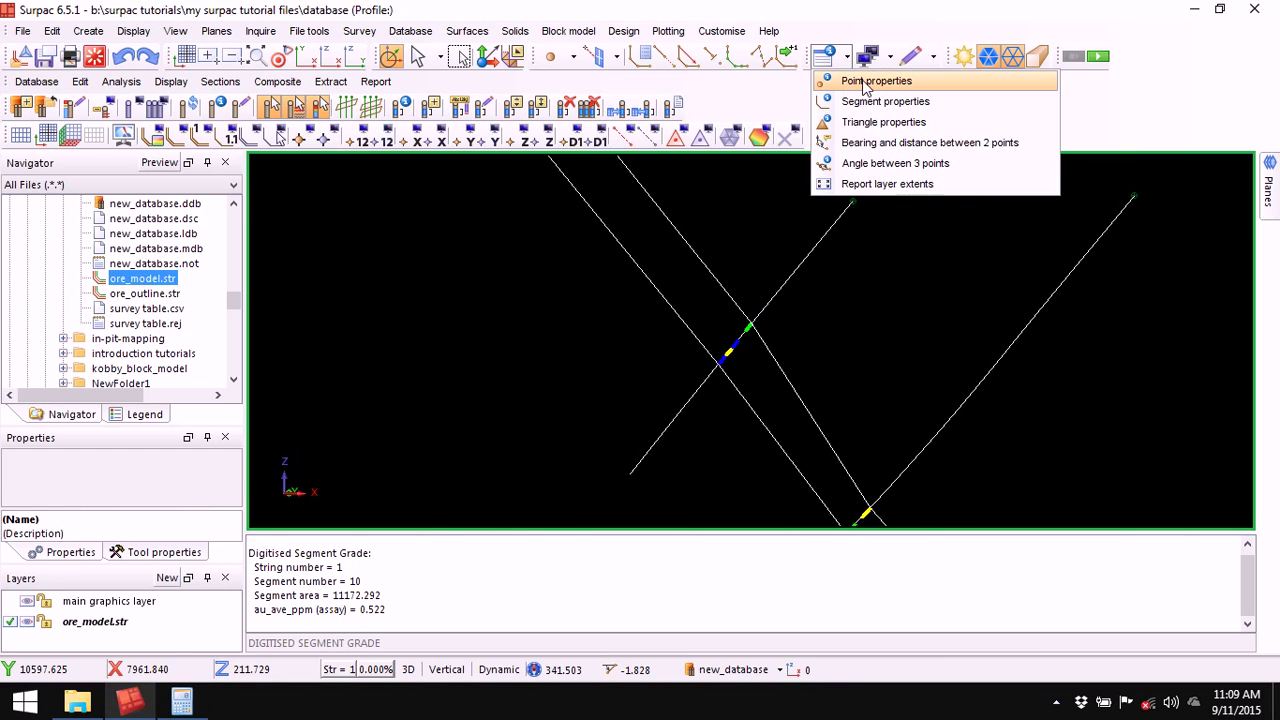
{"action": "left_click", "coordinate": [852, 81]}
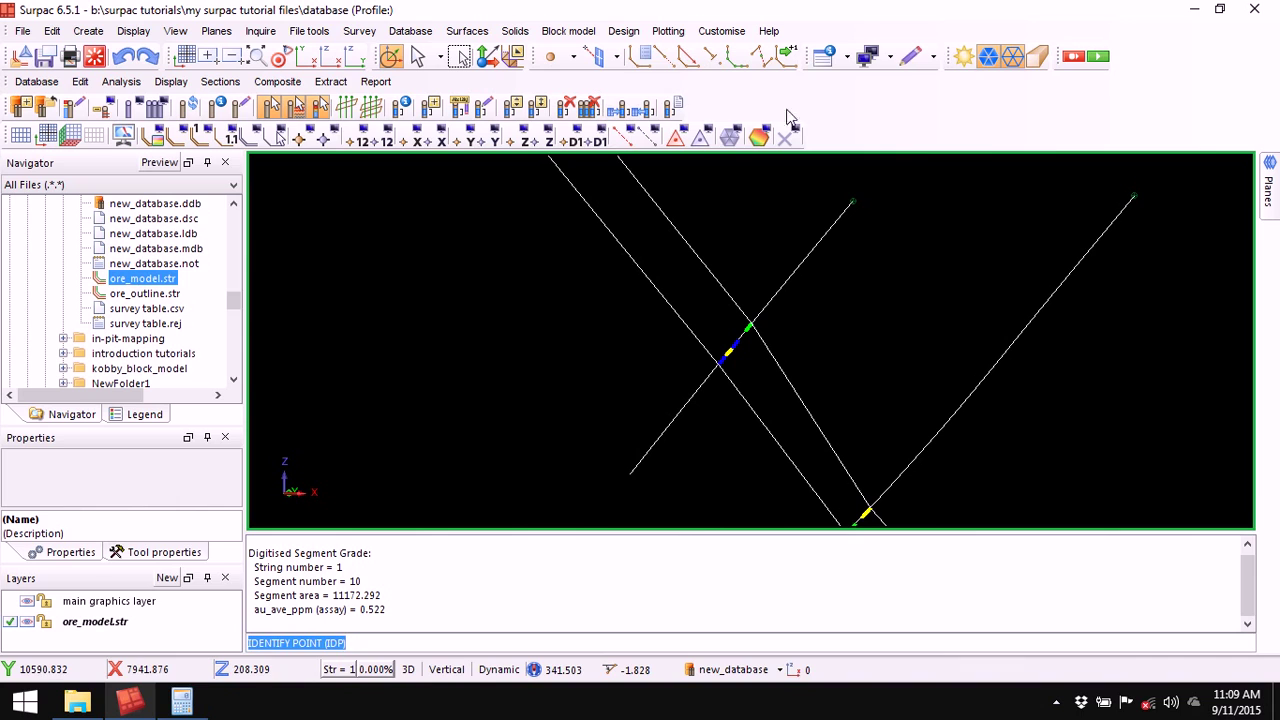
{"action": "left_click", "coordinate": [845, 58]}
{"action": "left_click", "coordinate": [852, 82]}
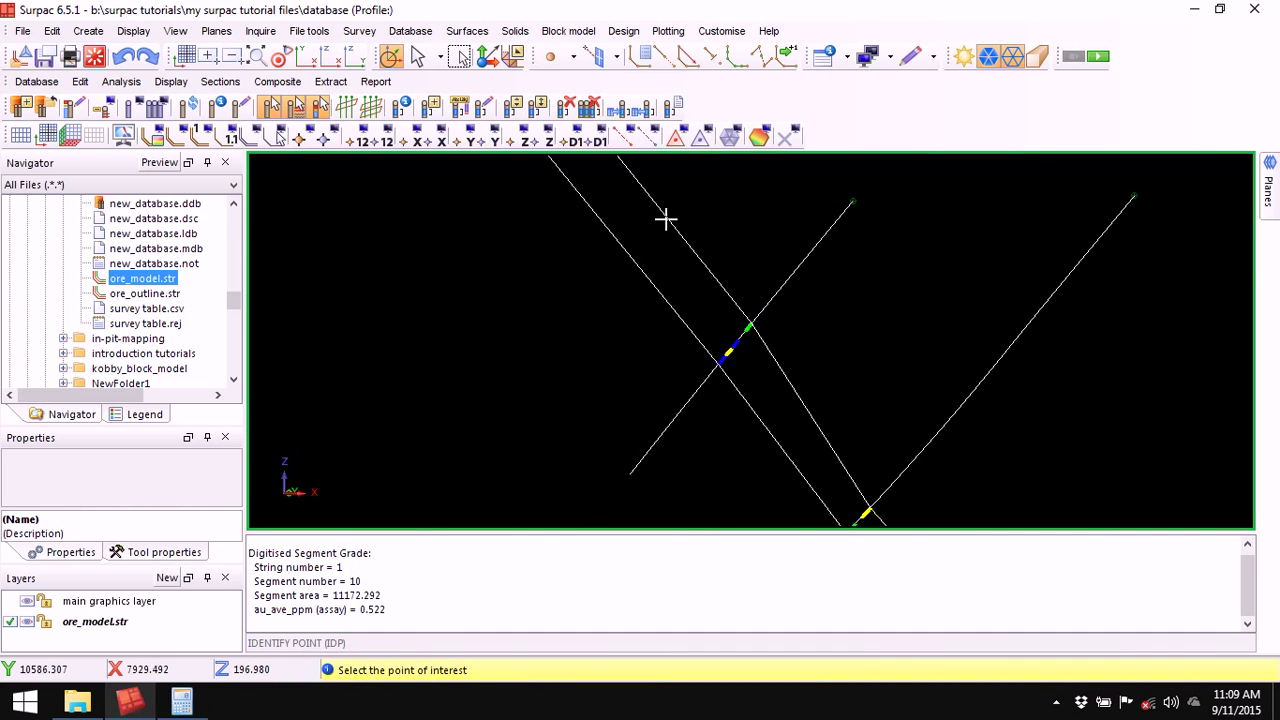
{"action": "left_click", "coordinate": [646, 277]}
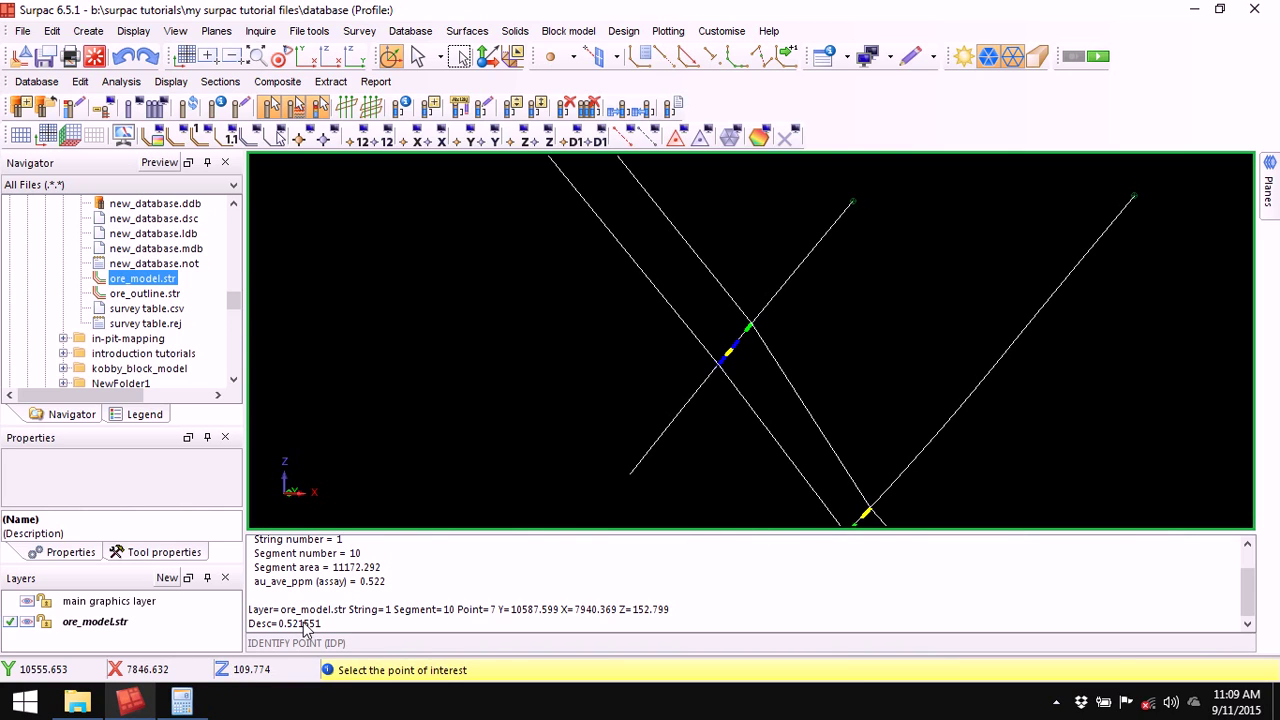
{"action": "double_click", "coordinate": [373, 582]}
{"action": "double_click", "coordinate": [300, 623]}
{"action": "key", "text": "Escape"}
{"action": "right_click", "coordinate": [728, 568]}
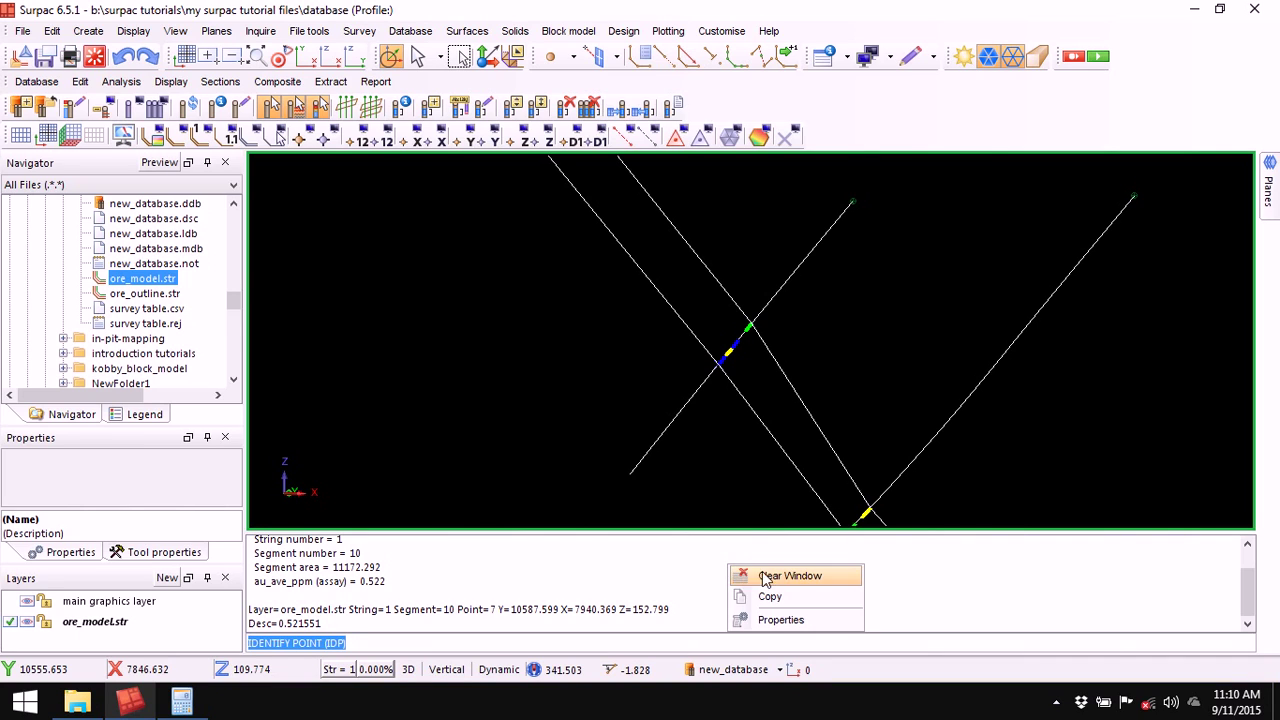
{"action": "left_click", "coordinate": [785, 576]}
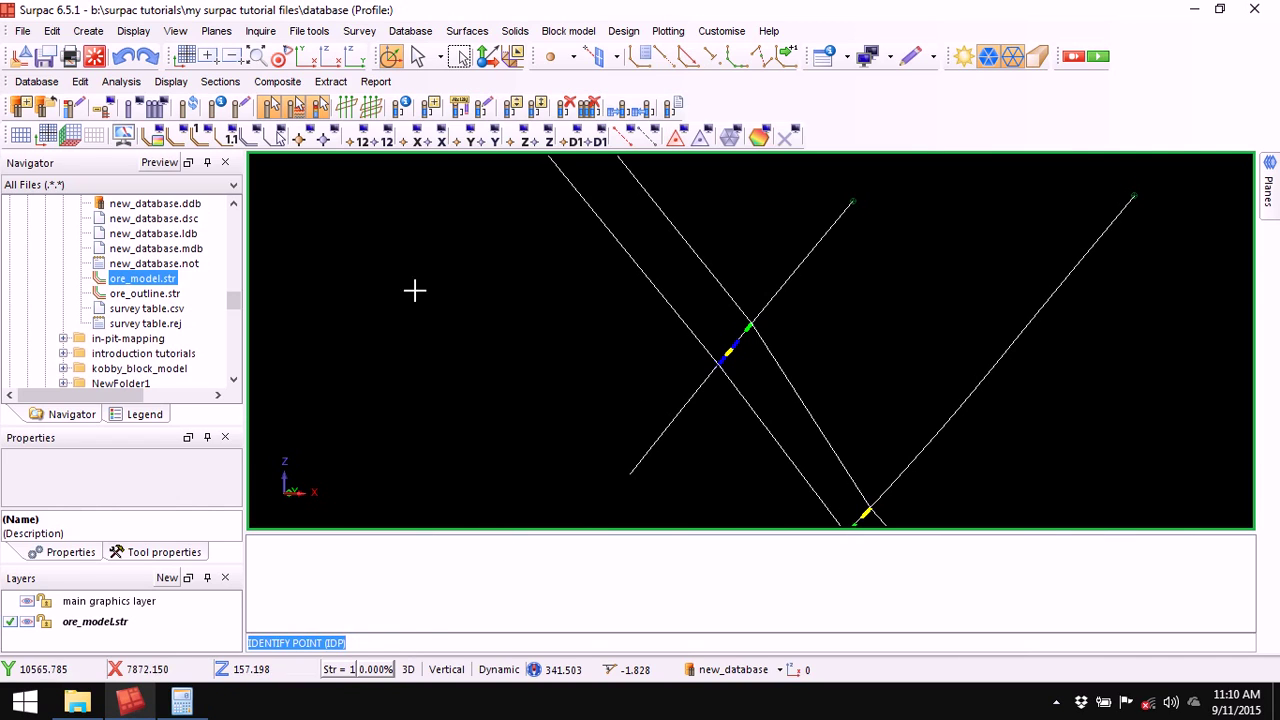
End section mode and clear the drillholes and temporary markers from the ore model view.
{"action": "left_click", "coordinate": [153, 110]}
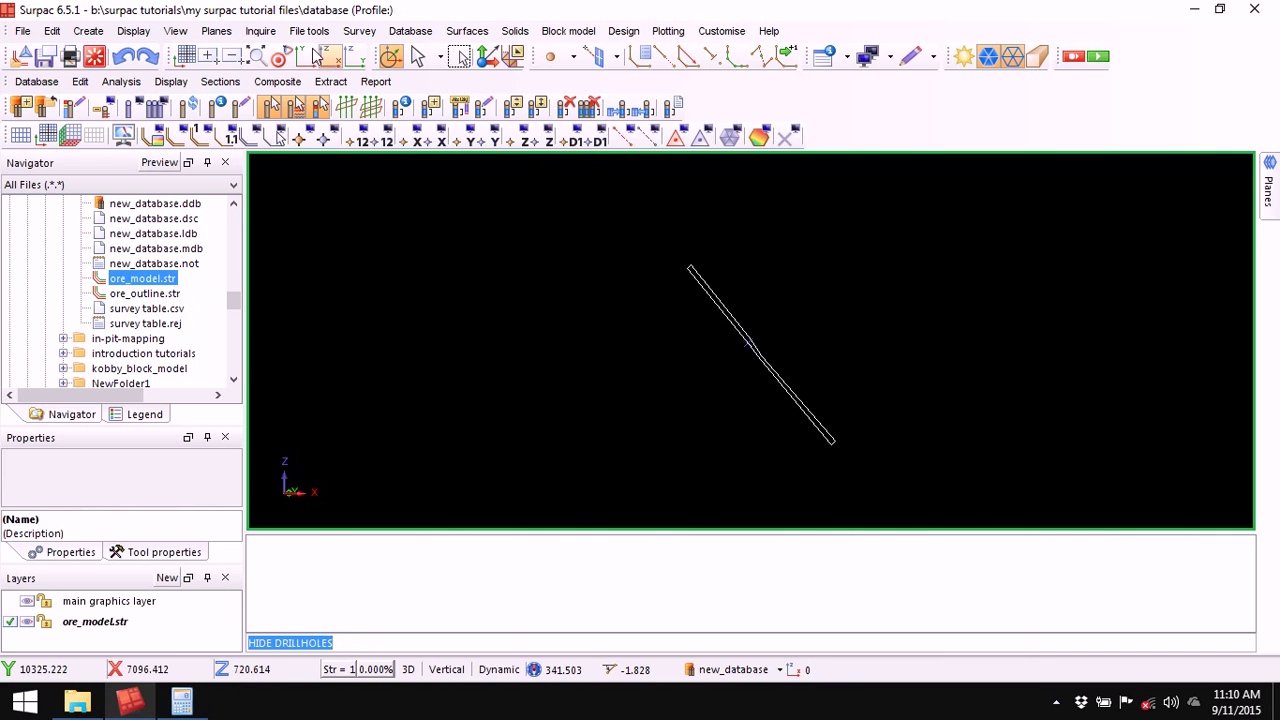
{"action": "left_click", "coordinate": [219, 82]}
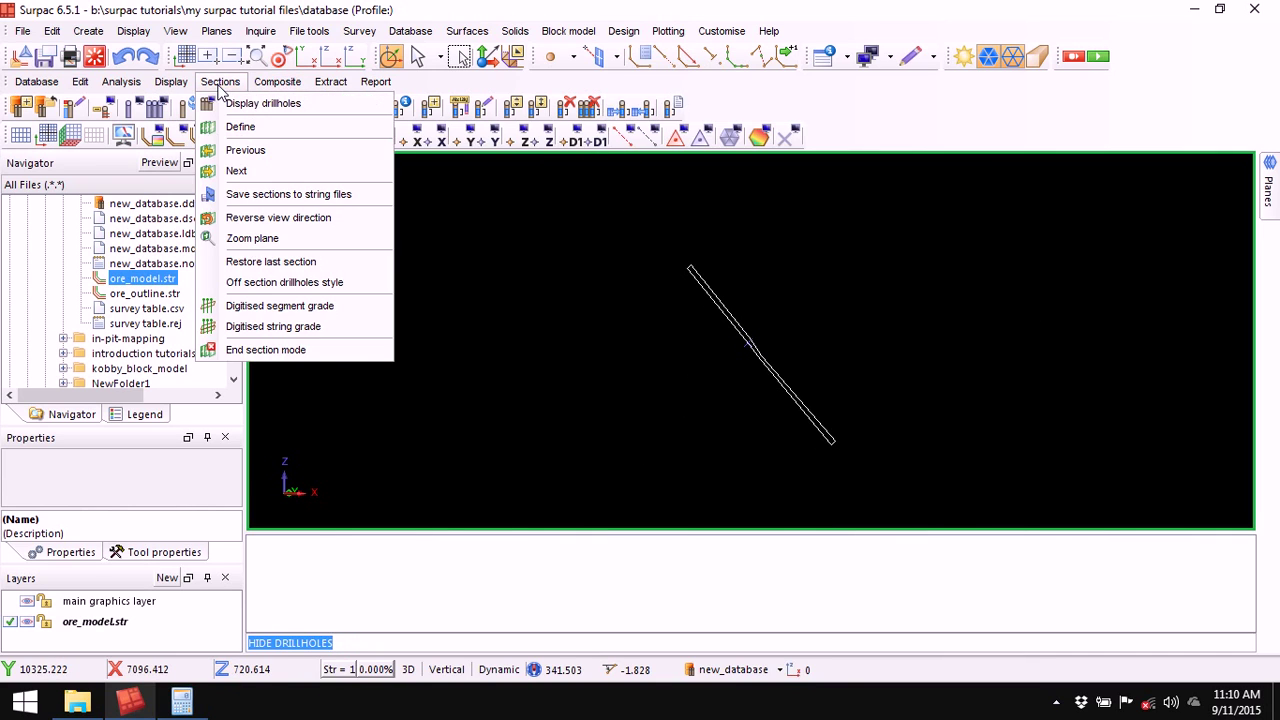
{"action": "left_click", "coordinate": [280, 349]}
{"action": "left_click_drag", "start_coordinate": [700, 358], "coordinate": [589, 351]}
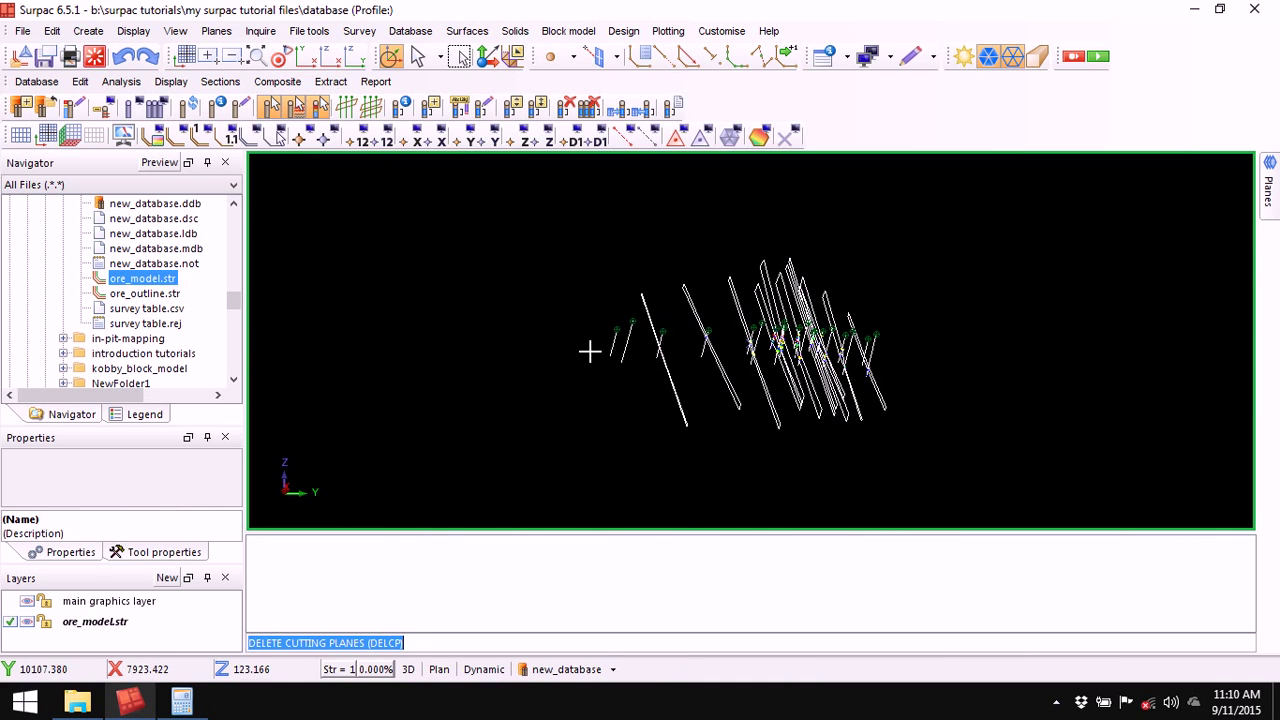
{"action": "left_click", "coordinate": [167, 113]}
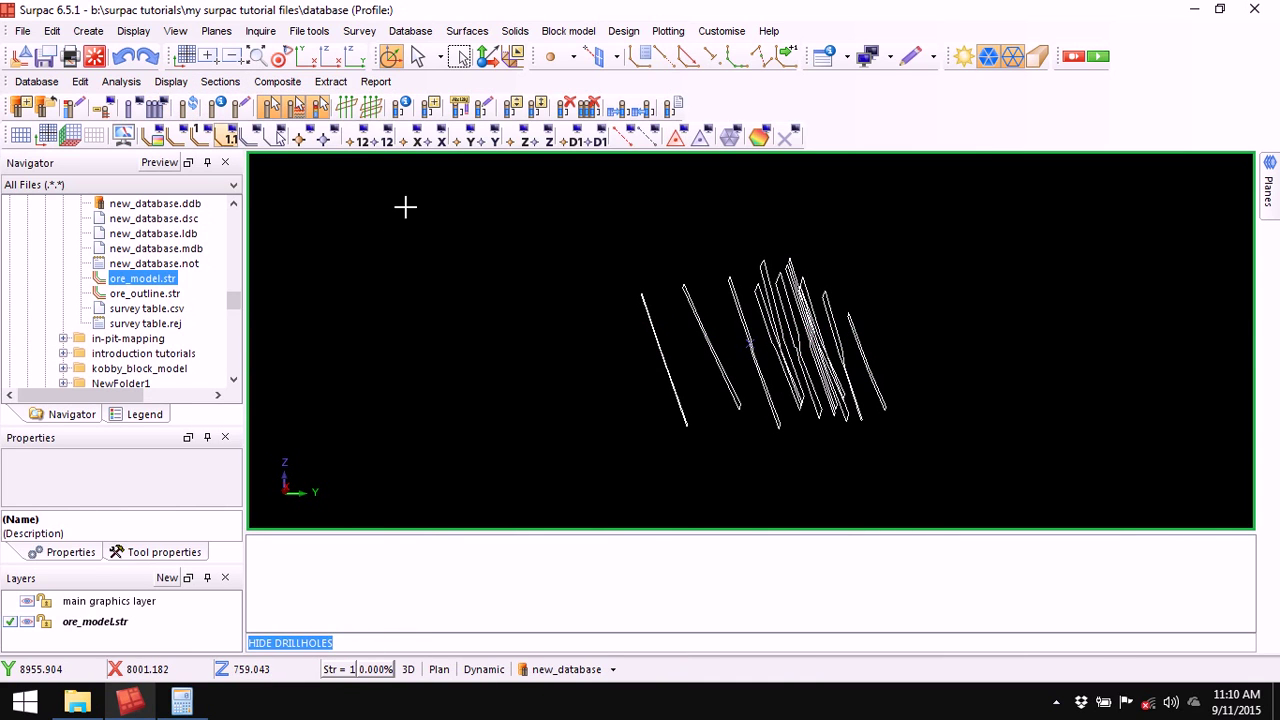
{"action": "left_click", "coordinate": [787, 137]}
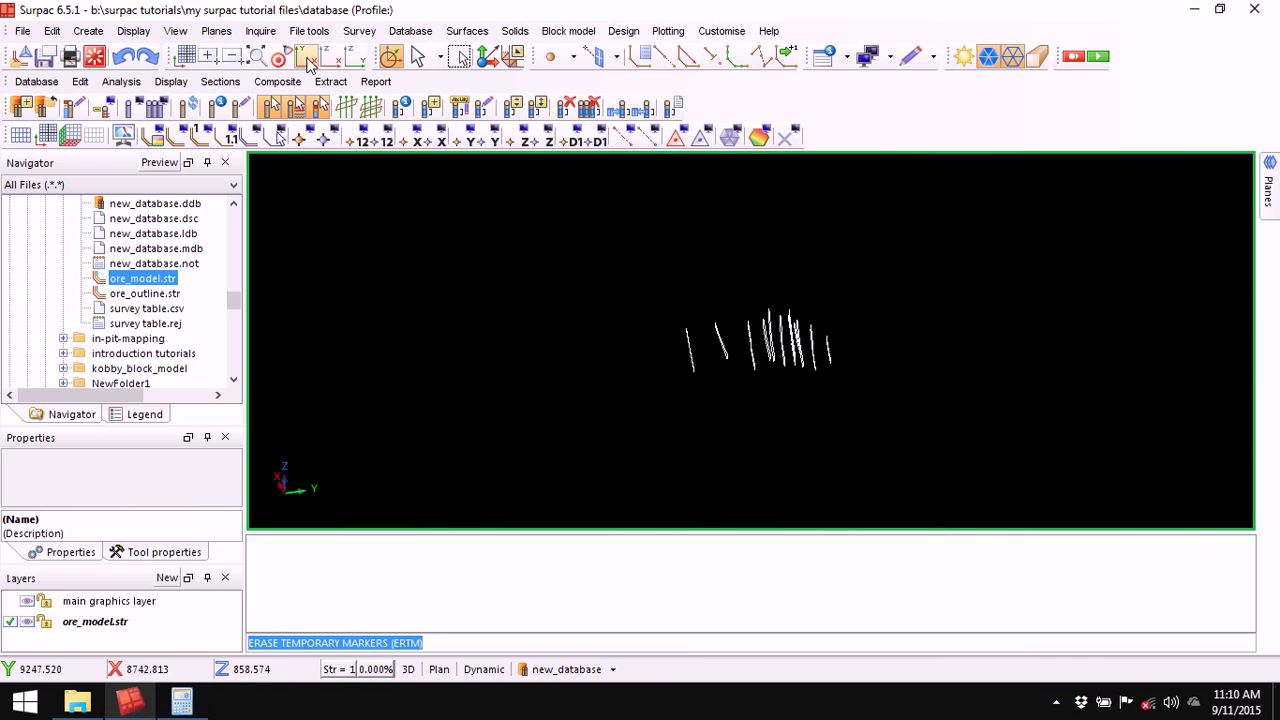
Inspect the segment properties of the two southernmost ore model segments to check their direction status.
{"action": "left_click", "coordinate": [258, 56]}
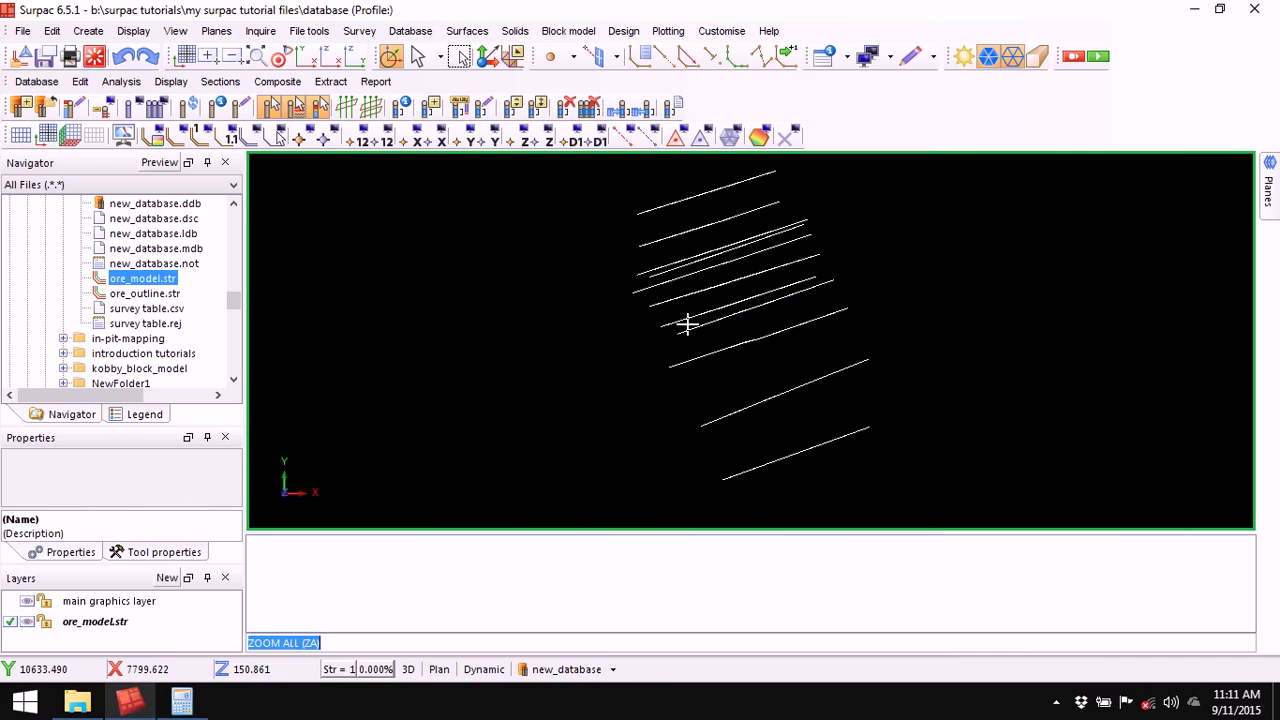
{"action": "middle_click_drag", "start_coordinate": [687, 323], "coordinate": [756, 348]}
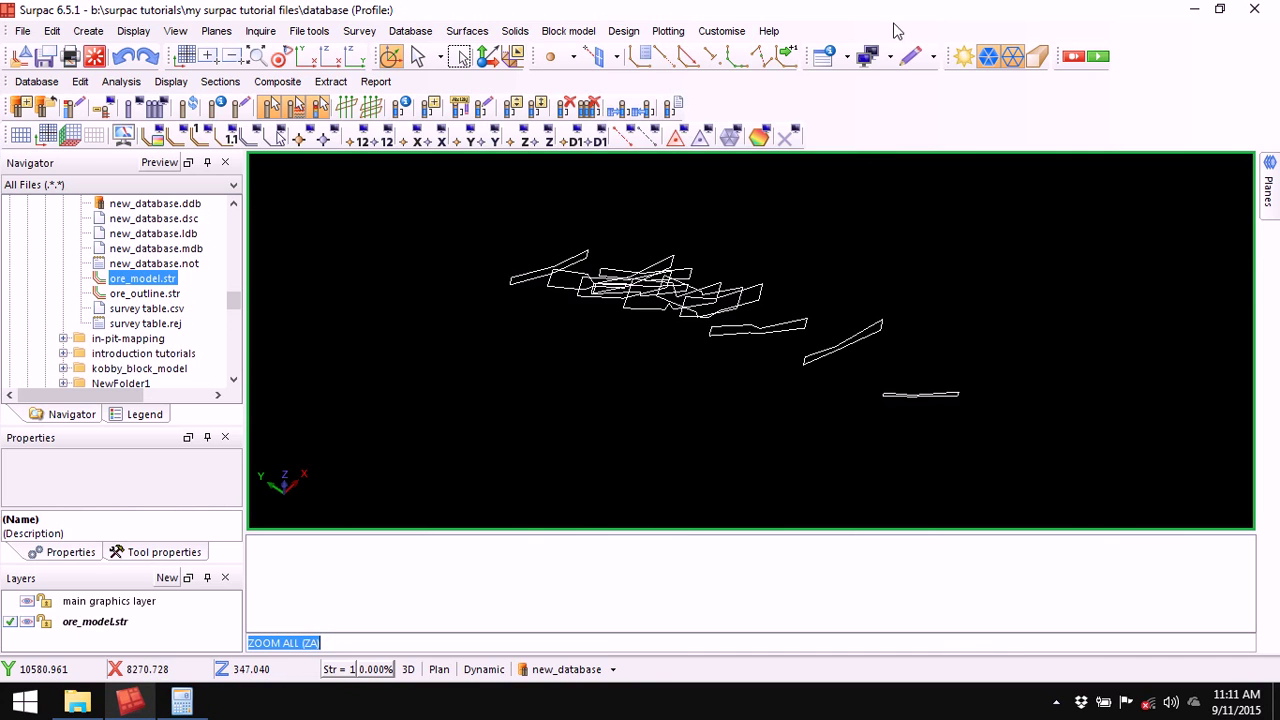
{"action": "left_click", "coordinate": [847, 57]}
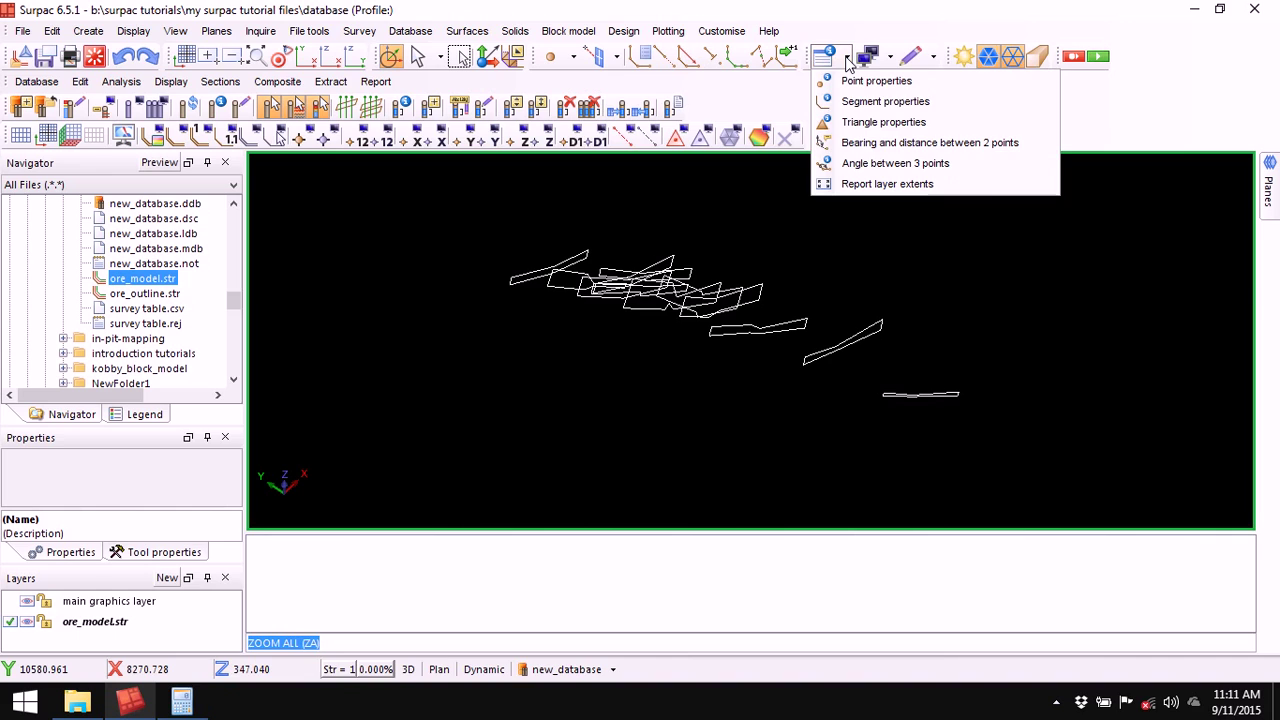
{"action": "left_click", "coordinate": [884, 102]}
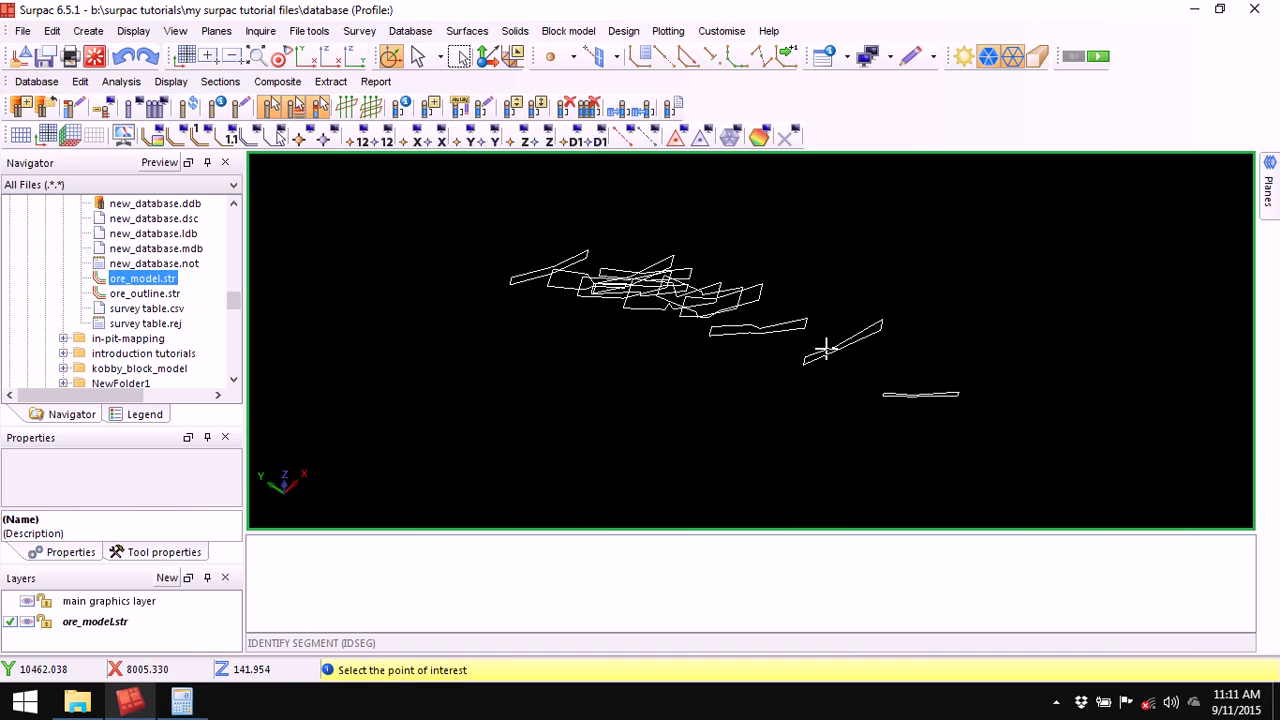
{"action": "left_click", "coordinate": [830, 346]}
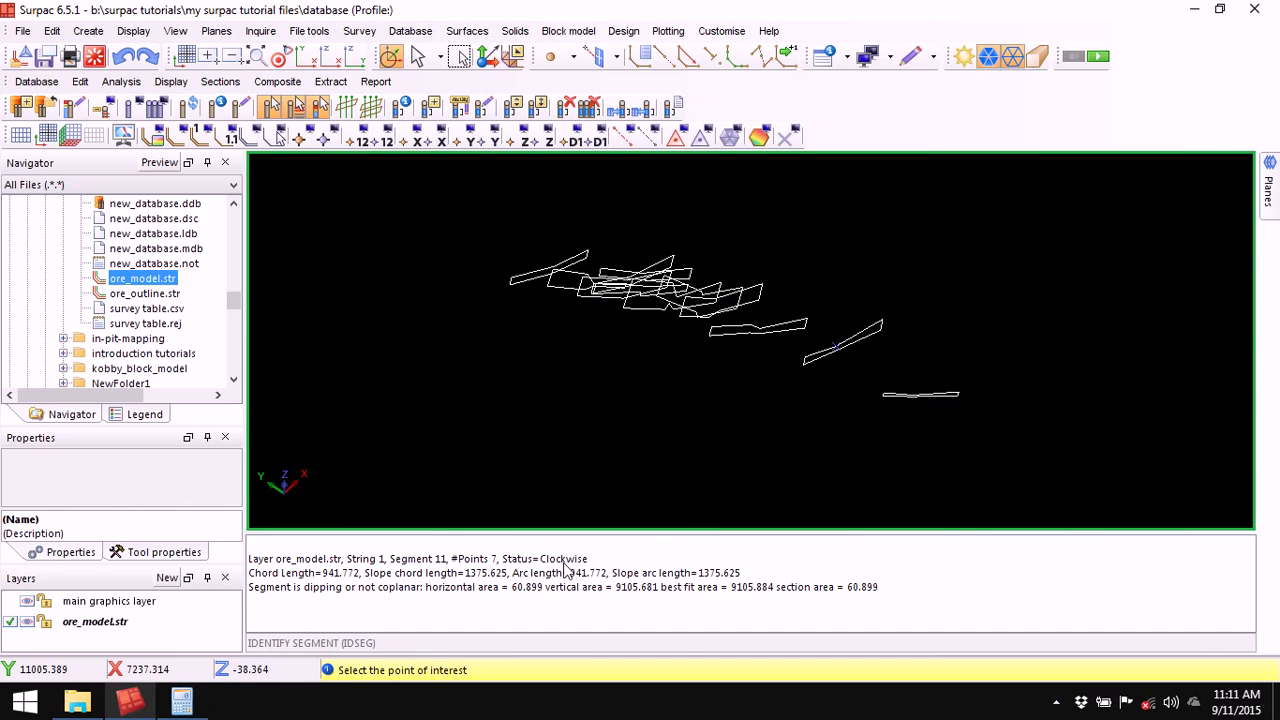
{"action": "double_click", "coordinate": [577, 561]}
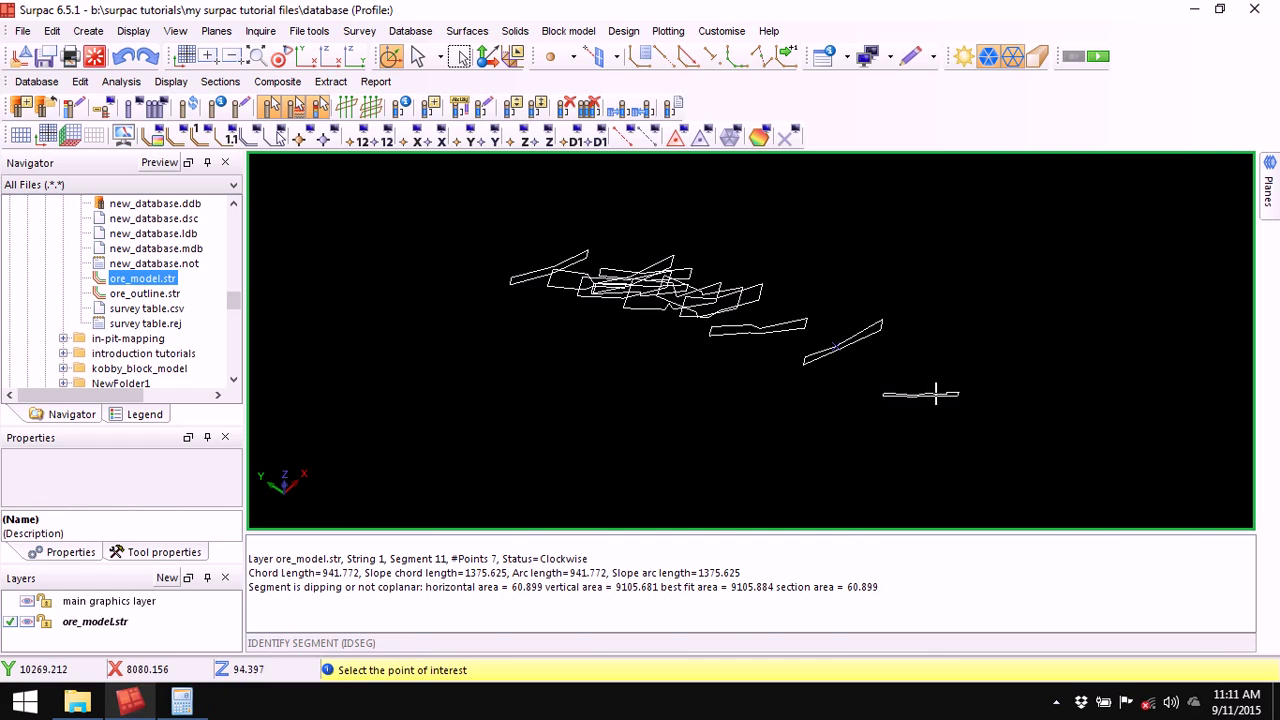
{"action": "left_click", "coordinate": [935, 393]}
{"action": "double_click", "coordinate": [572, 597]}
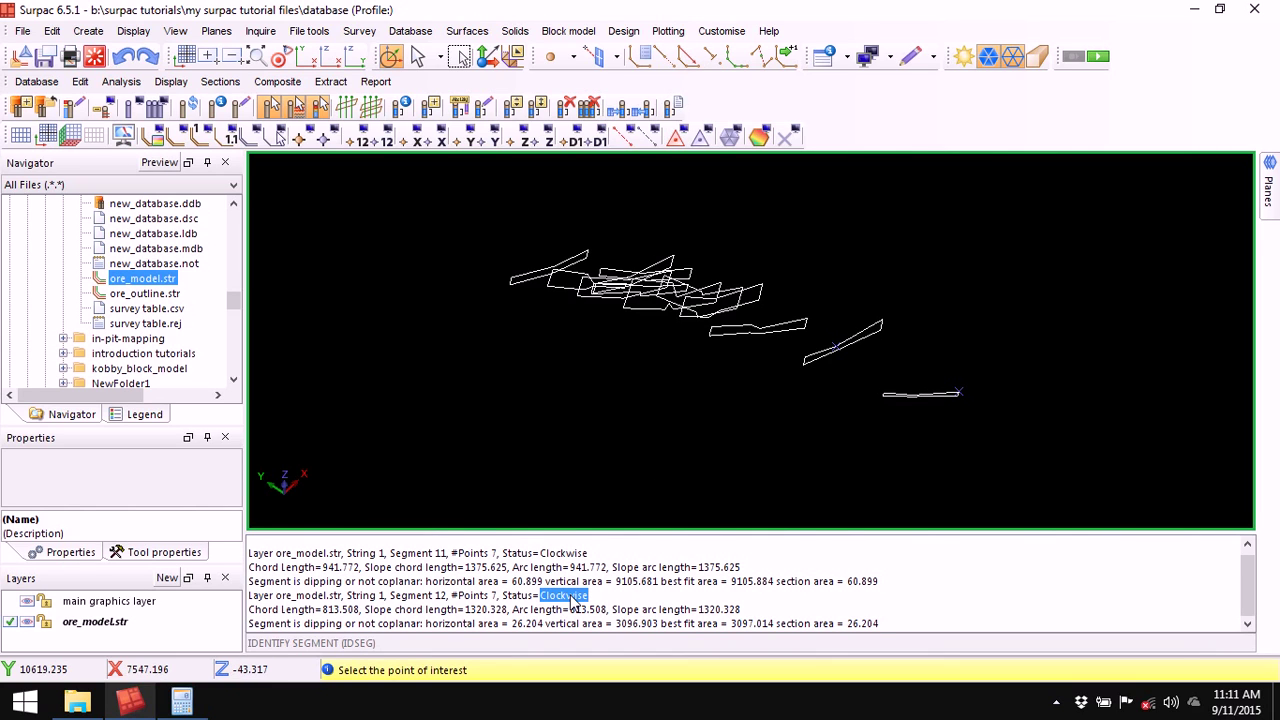
{"action": "key", "text": "Escape"}
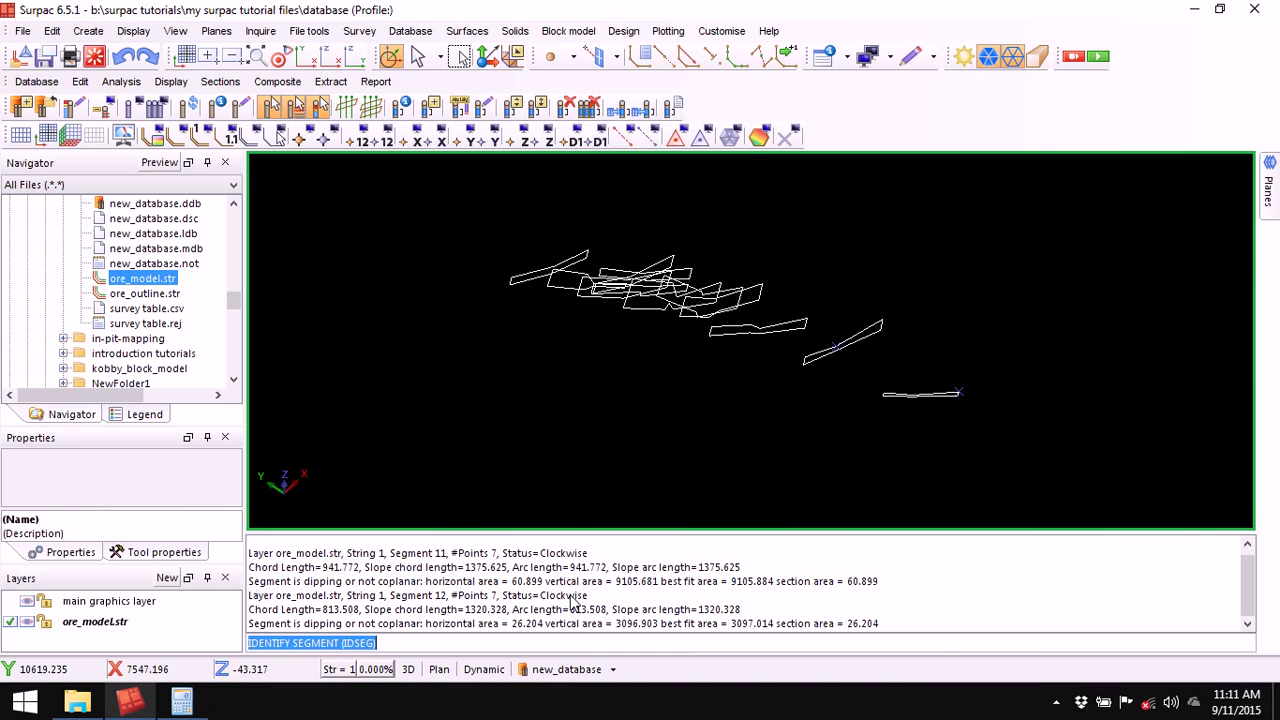
Clear the message output and erase the temporary markers from the ore model view.
{"action": "right_click", "coordinate": [657, 561]}
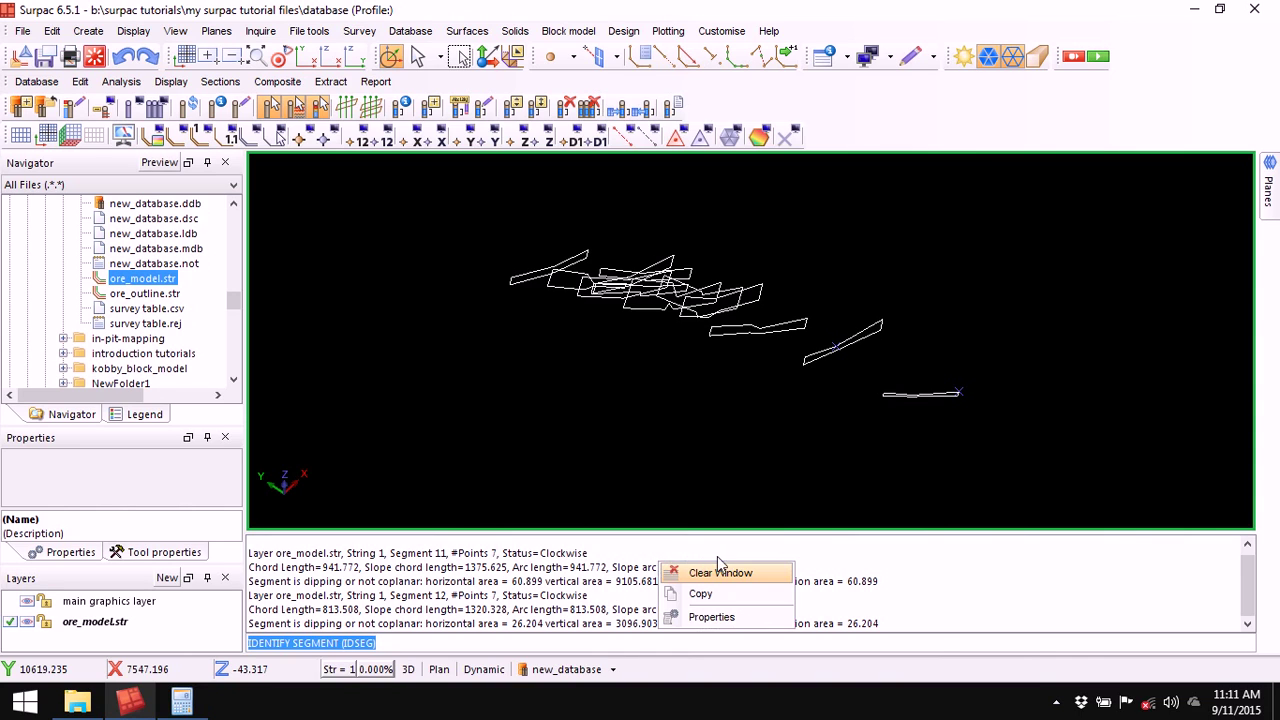
{"action": "left_click", "coordinate": [735, 567]}
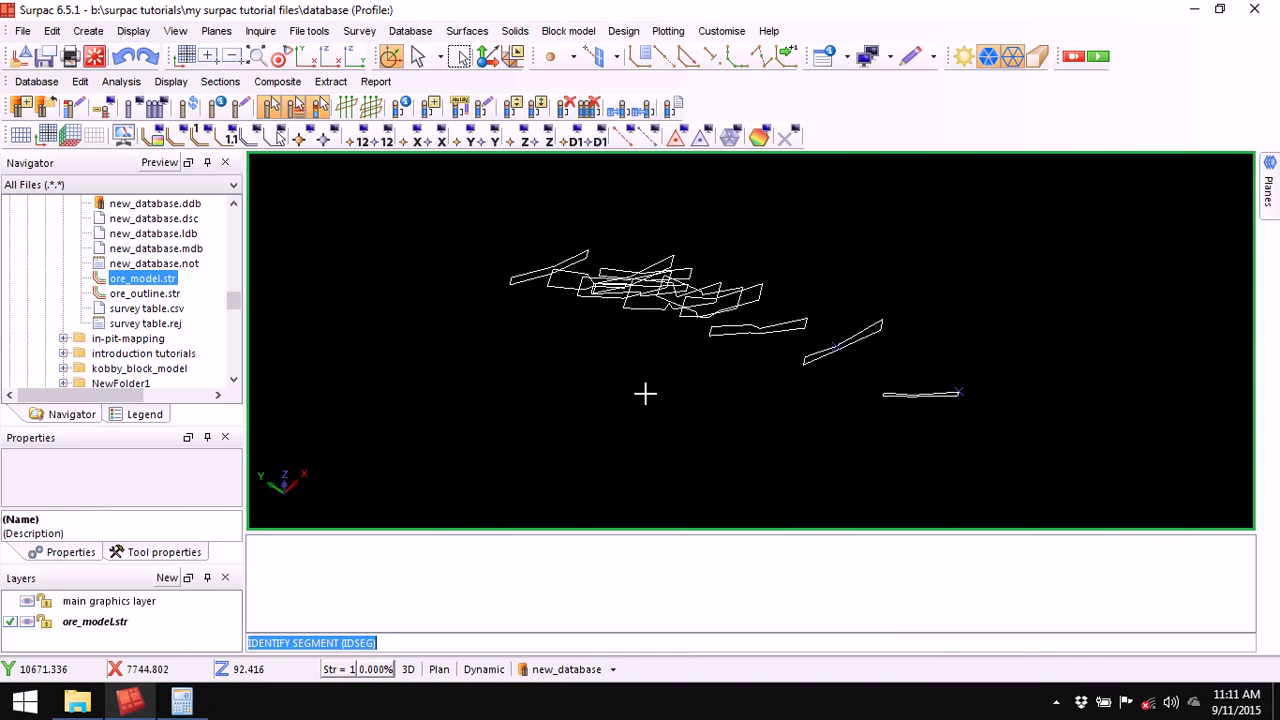
{"action": "left_click_drag", "start_coordinate": [649, 394], "coordinate": [666, 404]}
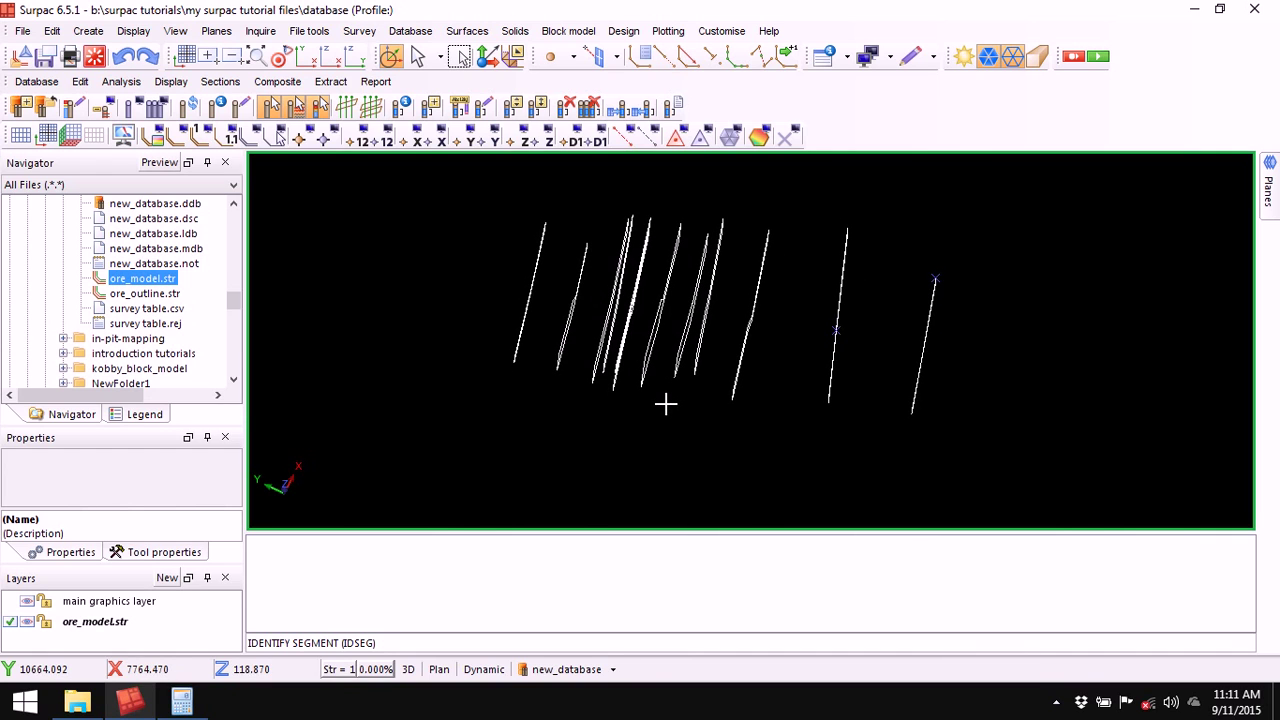
{"action": "left_click", "coordinate": [786, 137]}
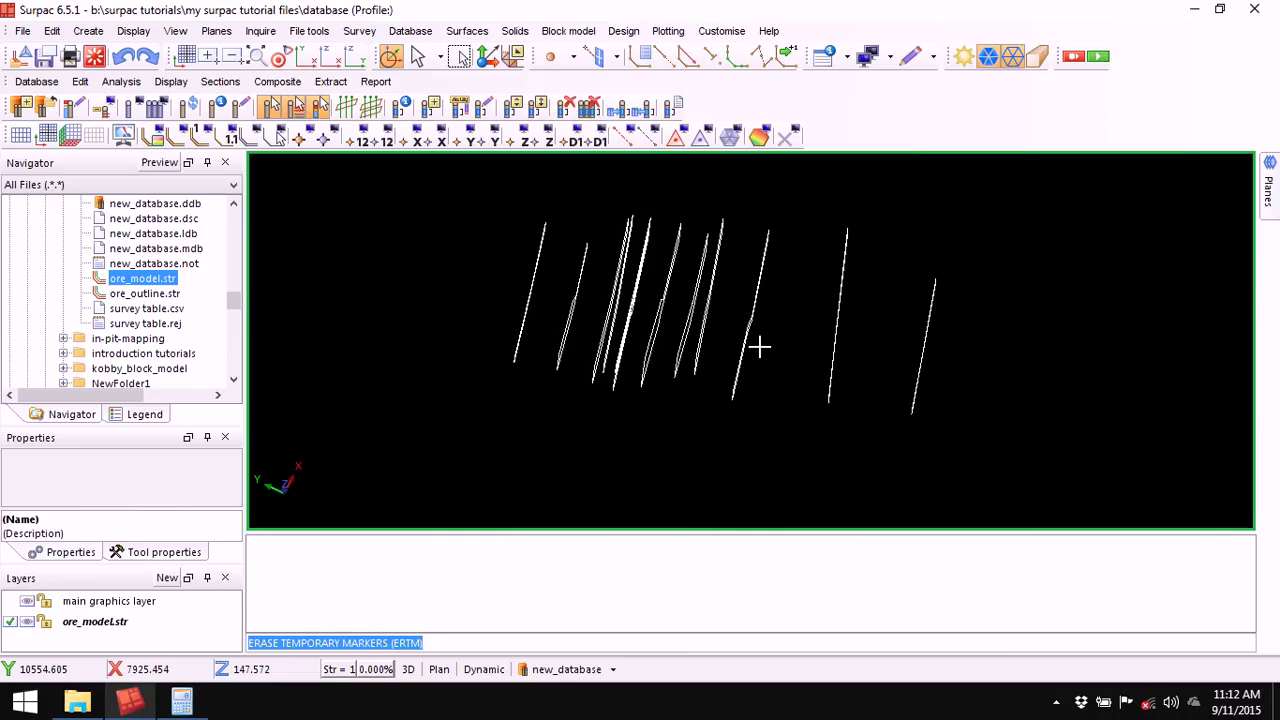
Change the direction of all strings in ore_model.str to clockwise, retaining their descriptions.
{"action": "left_click", "coordinate": [309, 31]}
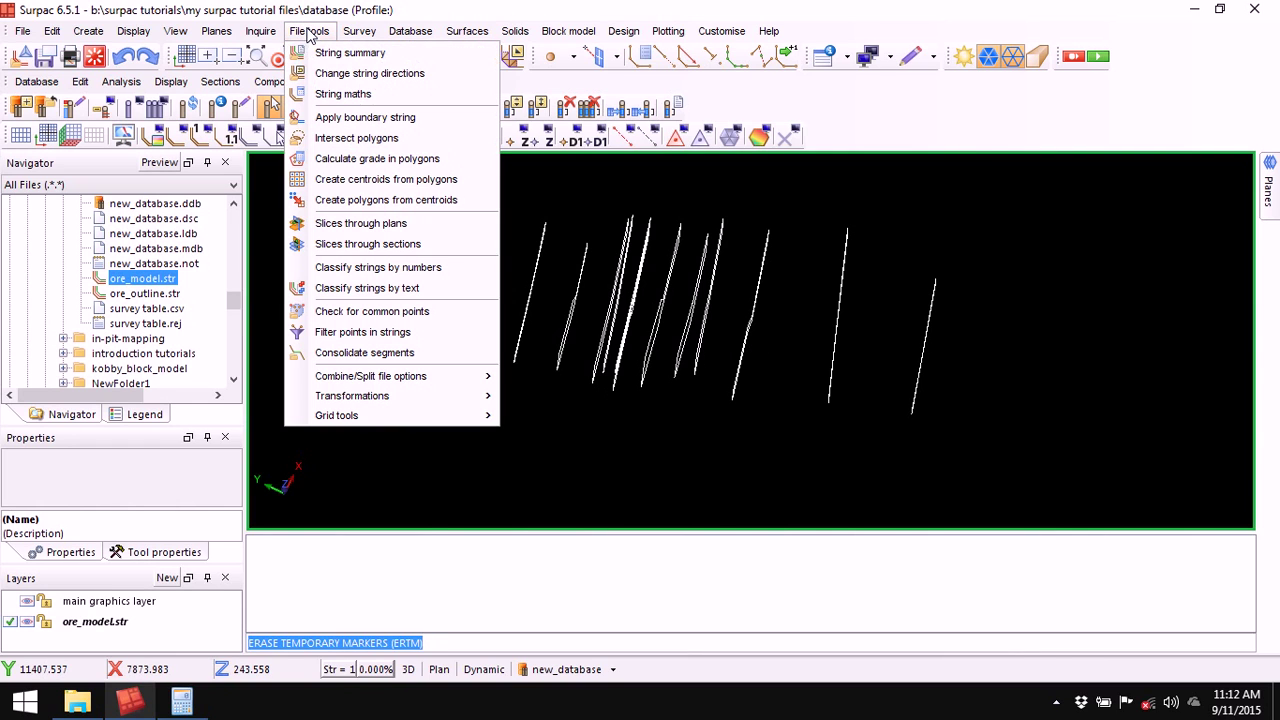
{"action": "left_click", "coordinate": [388, 74]}
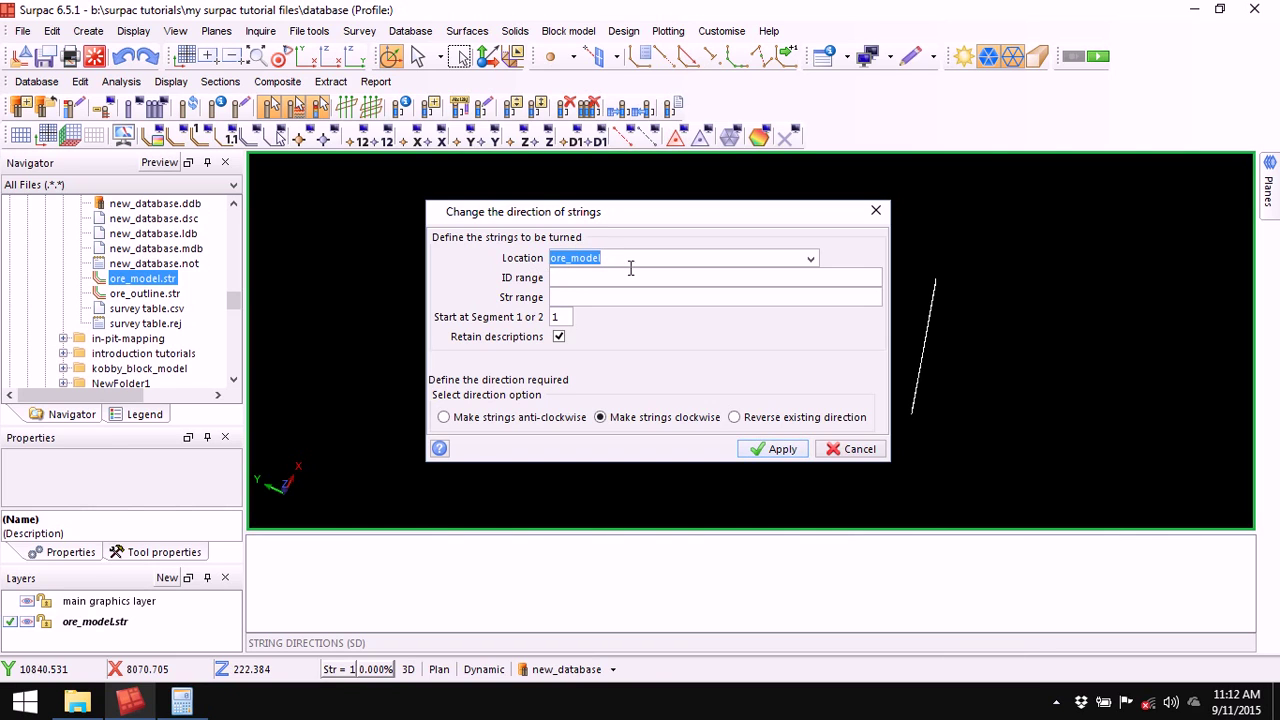
{"action": "left_click", "coordinate": [811, 258]}
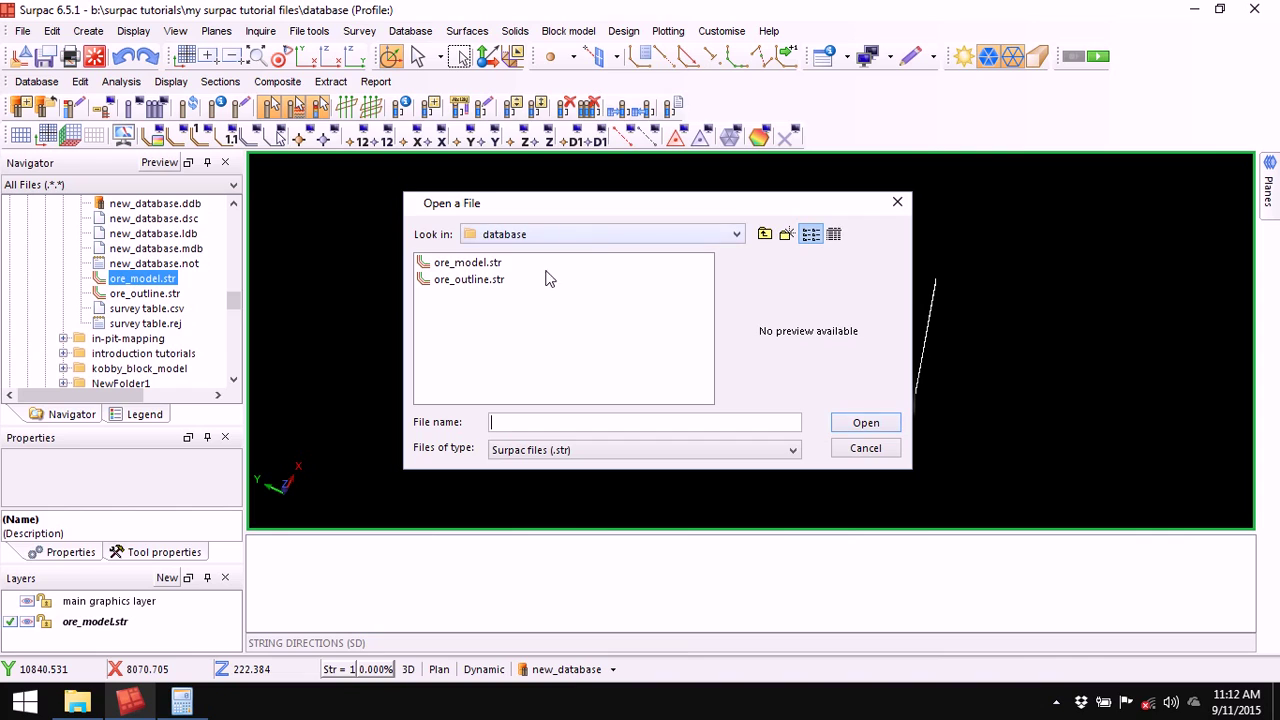
{"action": "left_click", "coordinate": [463, 264]}
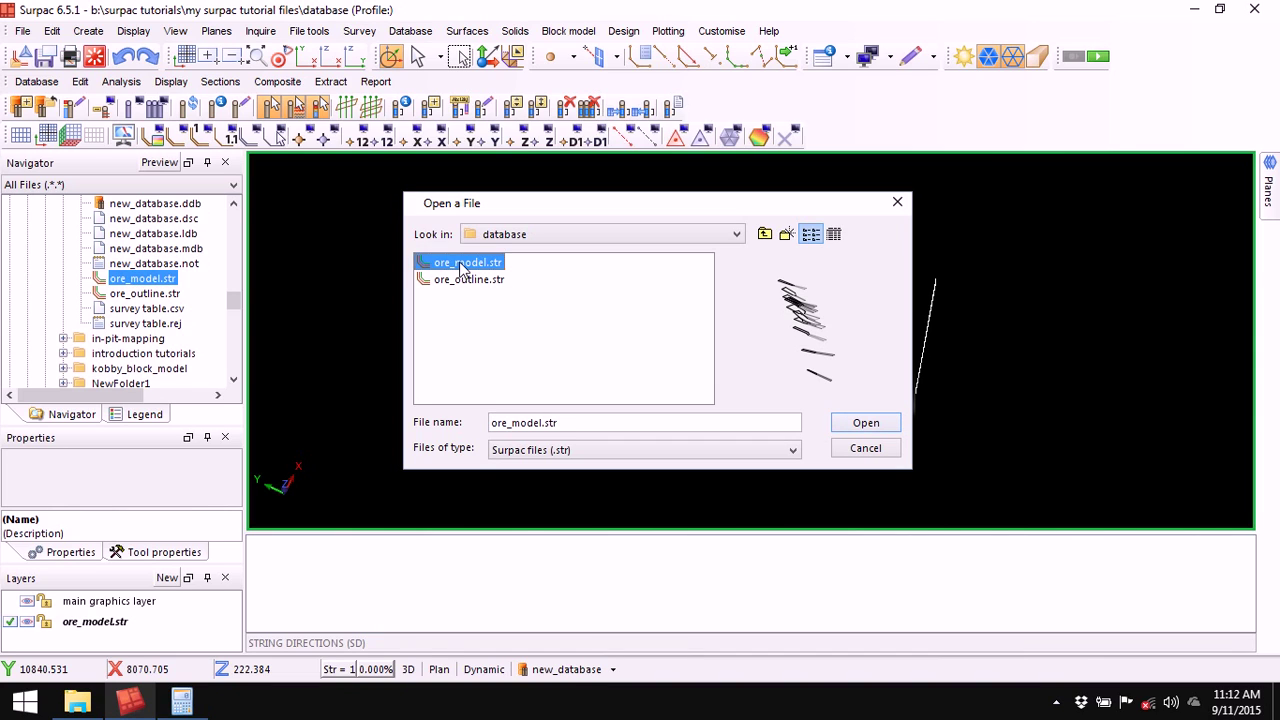
{"action": "left_click", "coordinate": [866, 425]}
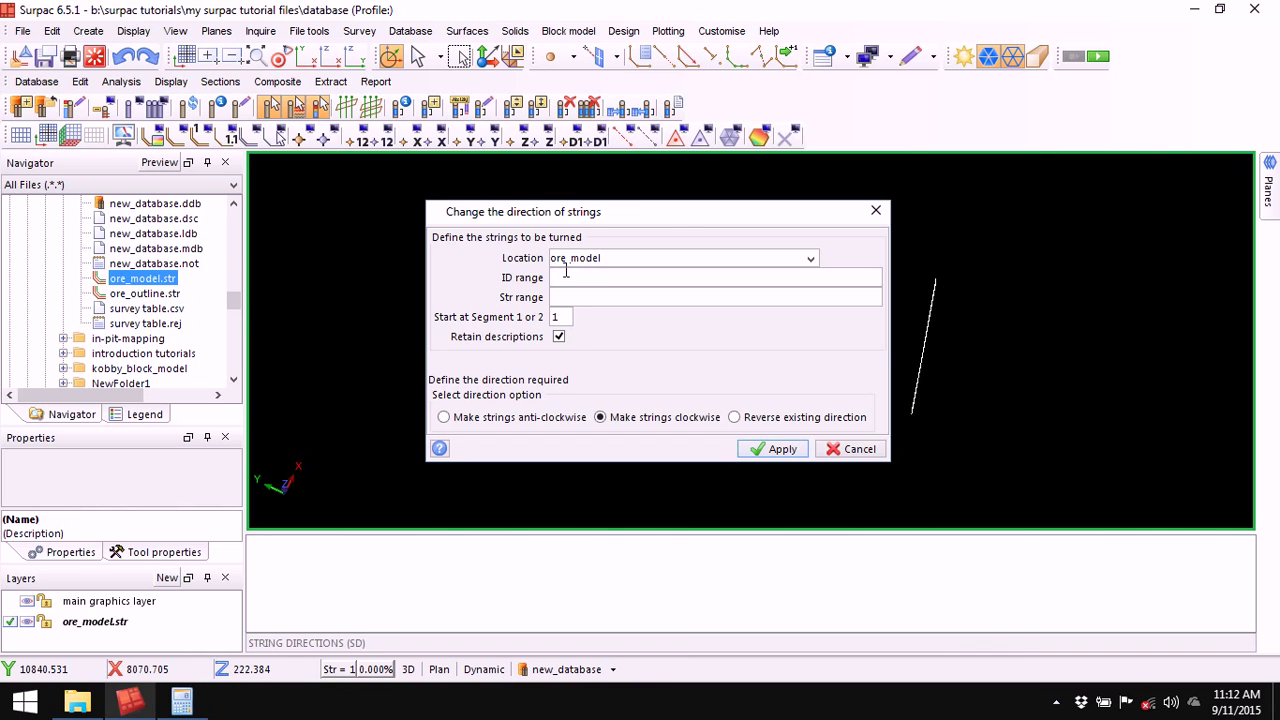
{"action": "left_click_drag", "start_coordinate": [677, 218], "coordinate": [675, 308]}
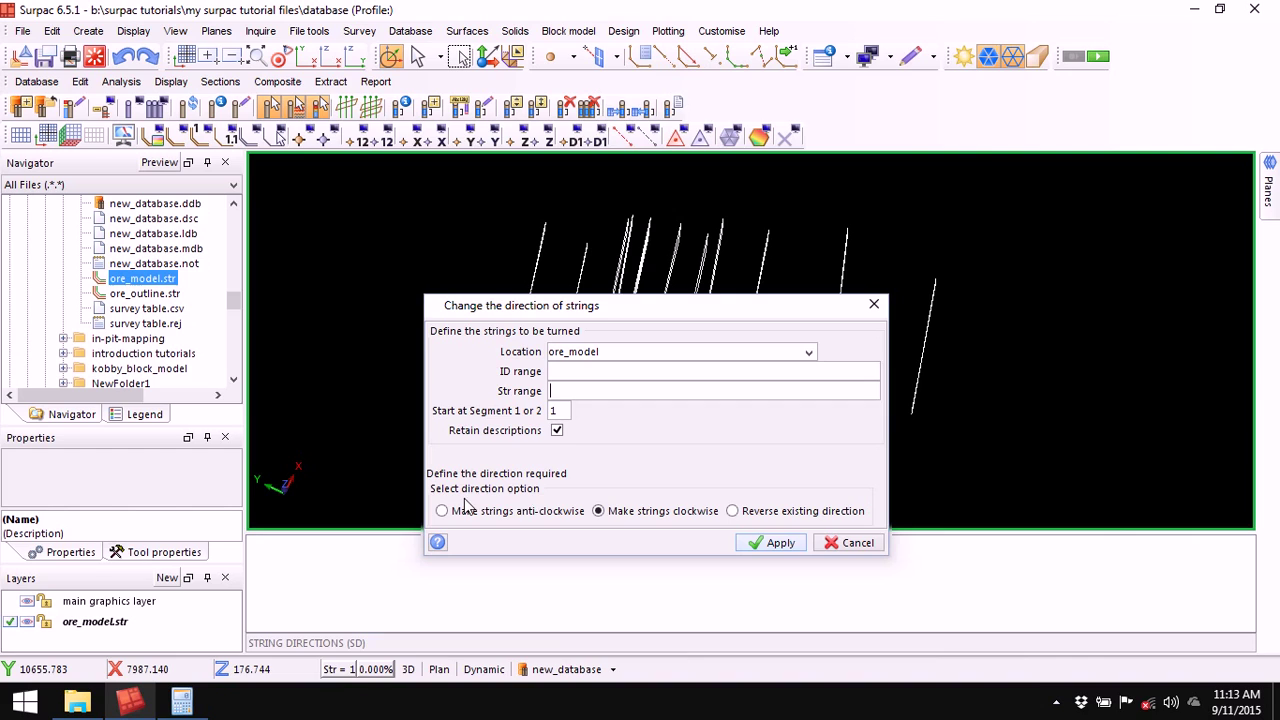
{"action": "left_click", "coordinate": [504, 518]}
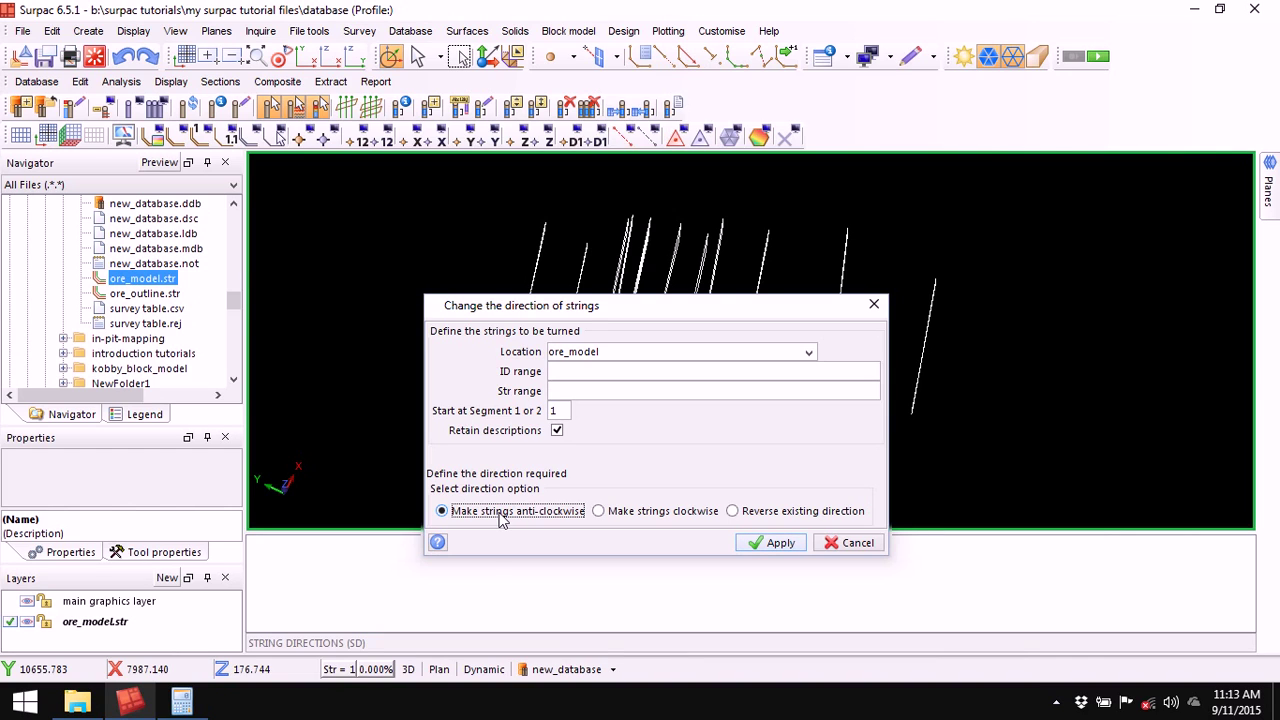
{"action": "left_click", "coordinate": [800, 516]}
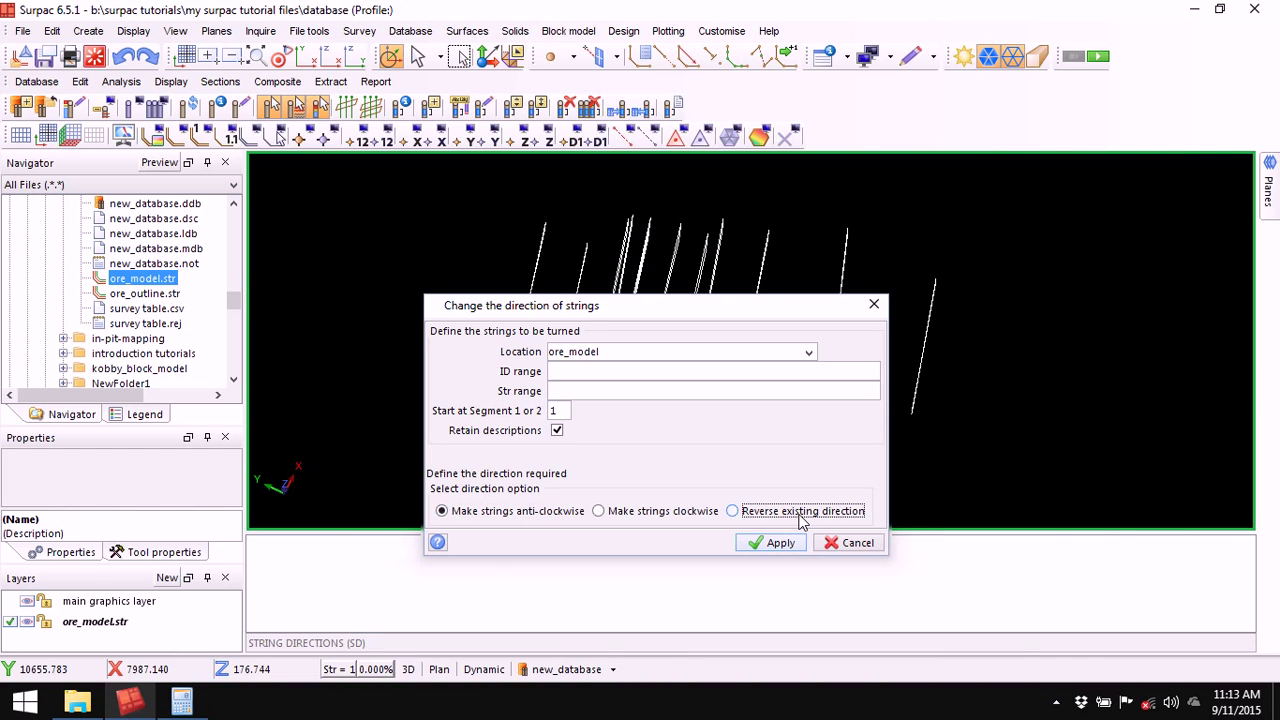
{"action": "left_click", "coordinate": [620, 515]}
{"action": "left_click", "coordinate": [777, 545]}
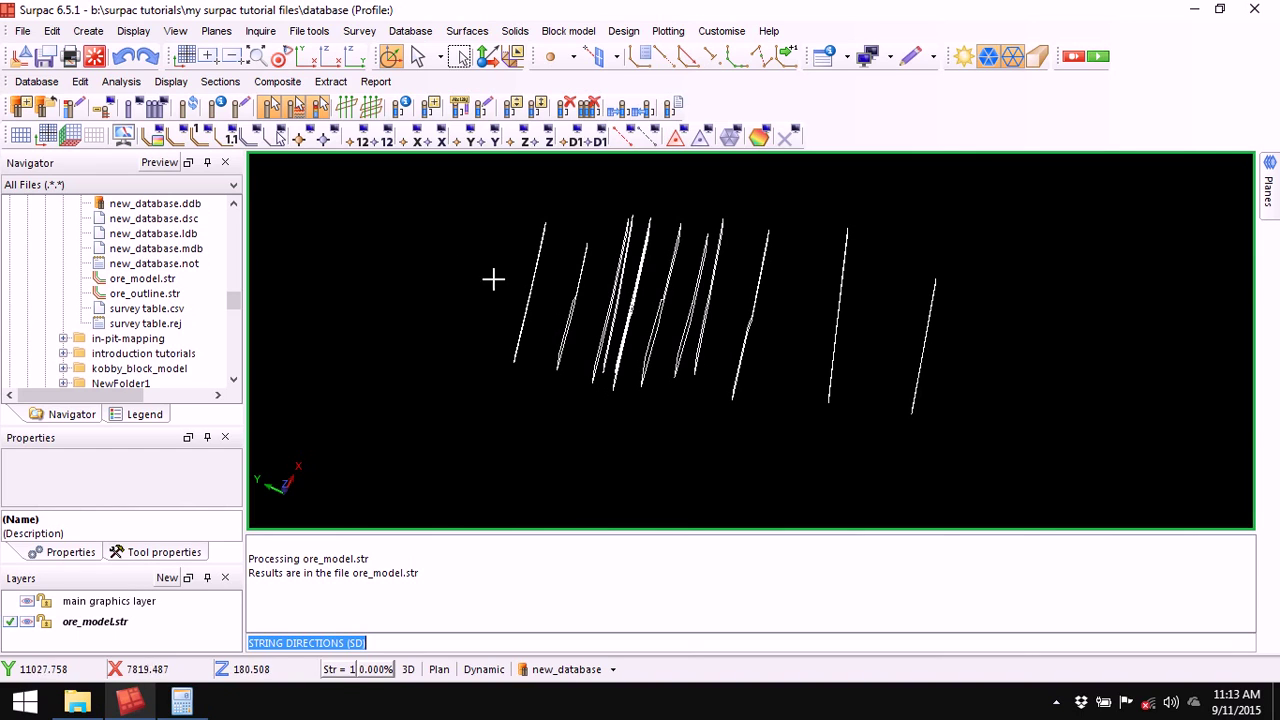
Reset the graphics, reload ore_model.str into the view and clear the message output.
{"action": "left_click", "coordinate": [95, 56]}
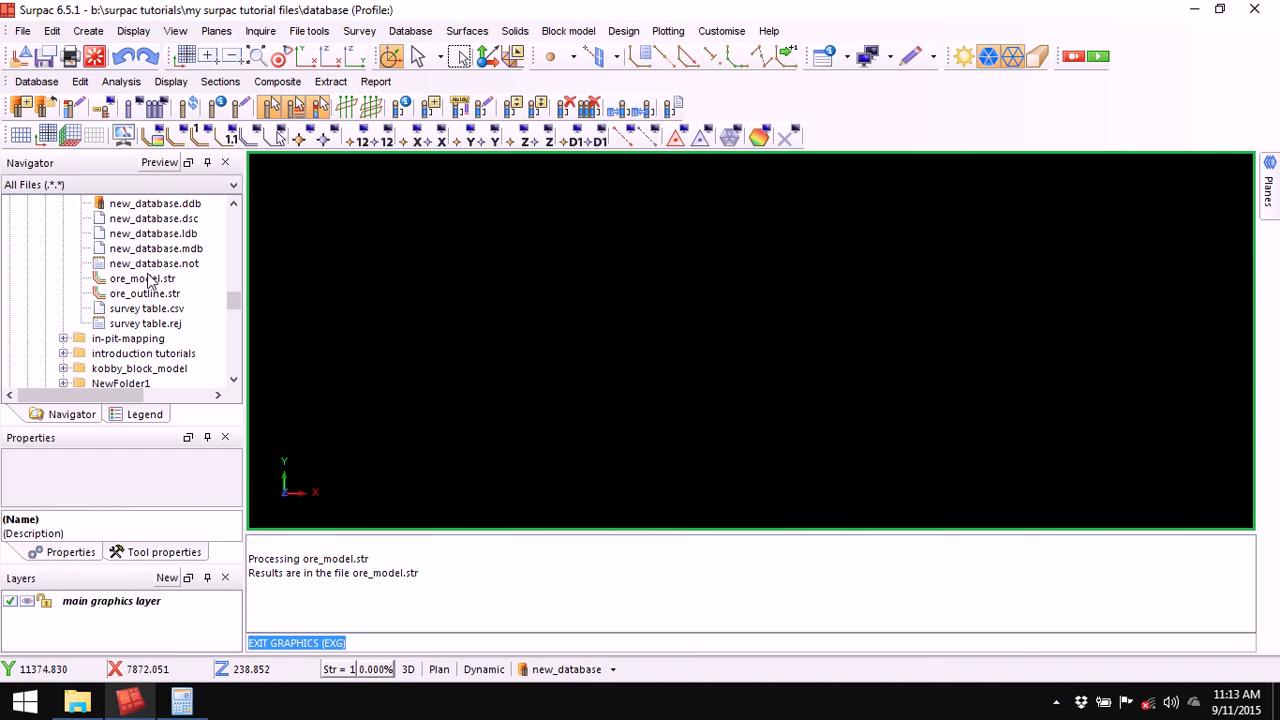
{"action": "left_click_drag", "start_coordinate": [143, 283], "coordinate": [610, 322]}
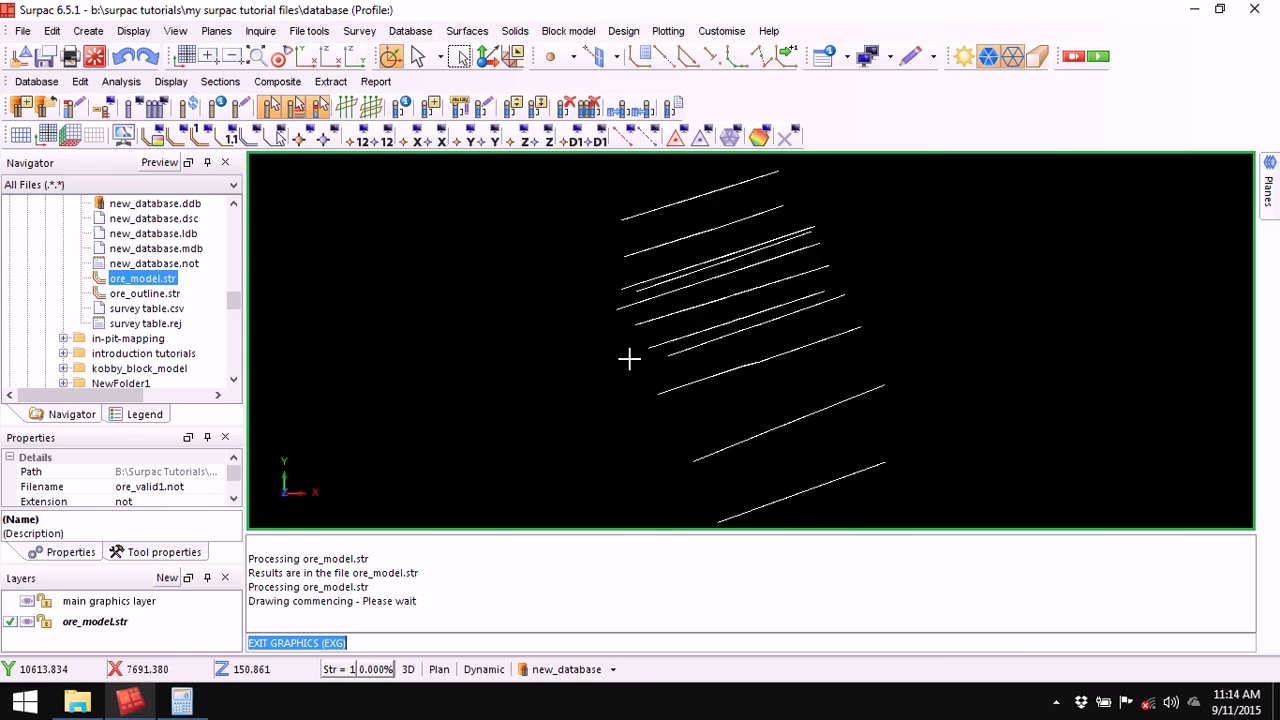
{"action": "middle_click_drag", "start_coordinate": [669, 350], "coordinate": [687, 345]}
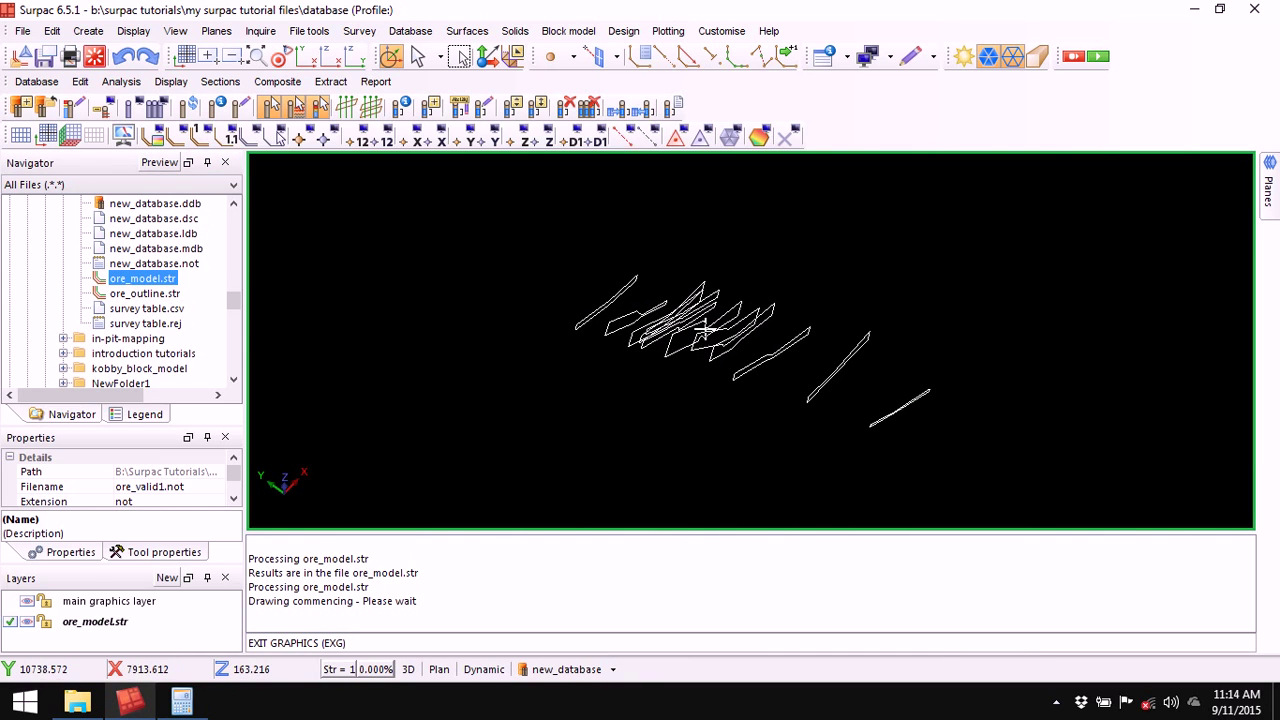
{"action": "scroll", "coordinate": [706, 374], "scroll_direction": "up", "scroll_amount": 1}
{"action": "right_click", "coordinate": [736, 573]}
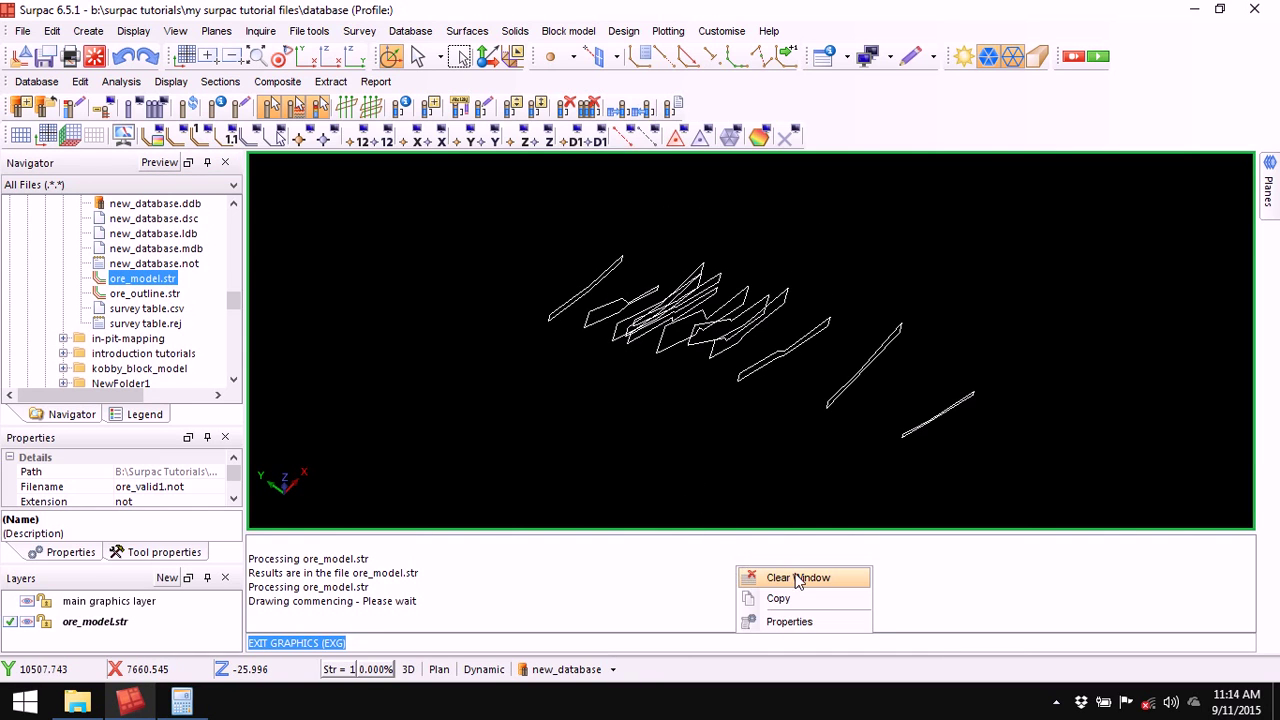
{"action": "left_click", "coordinate": [788, 577]}
Inspect the segment properties of a middle segment and both end segments of the reloaded ore model for direction, and clear the message output.
{"action": "left_click", "coordinate": [847, 58]}
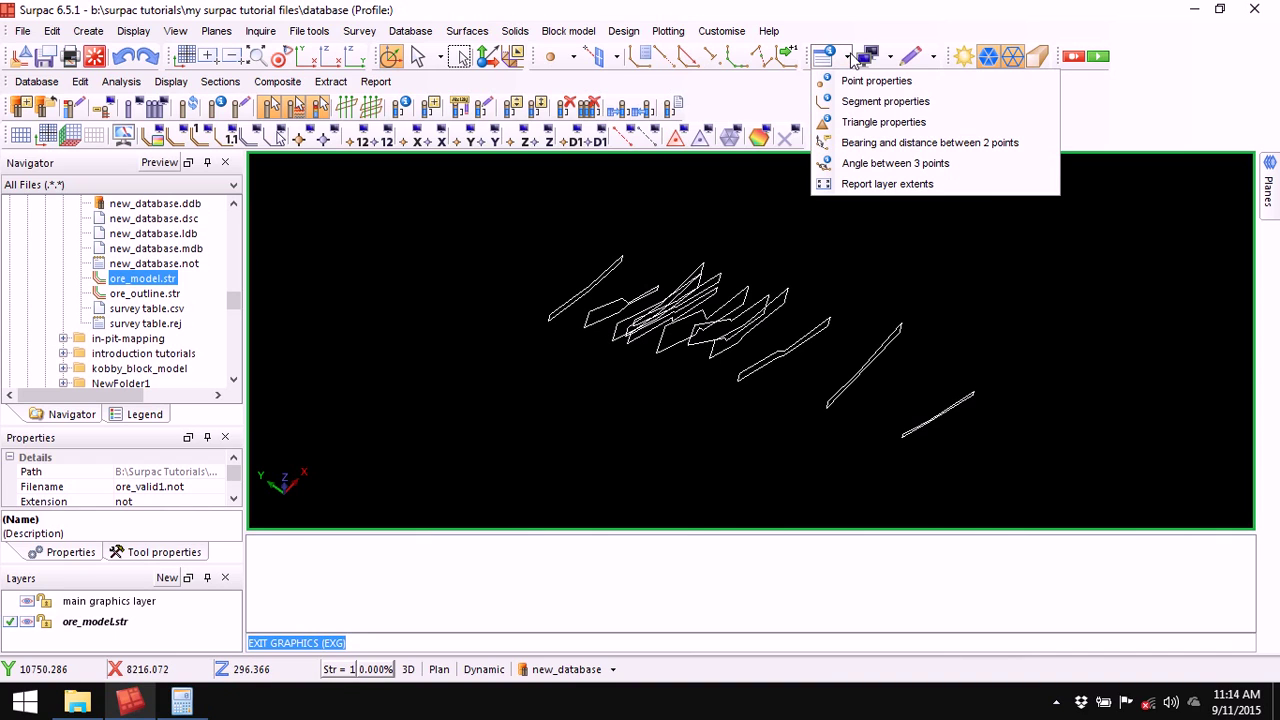
{"action": "left_click", "coordinate": [862, 103]}
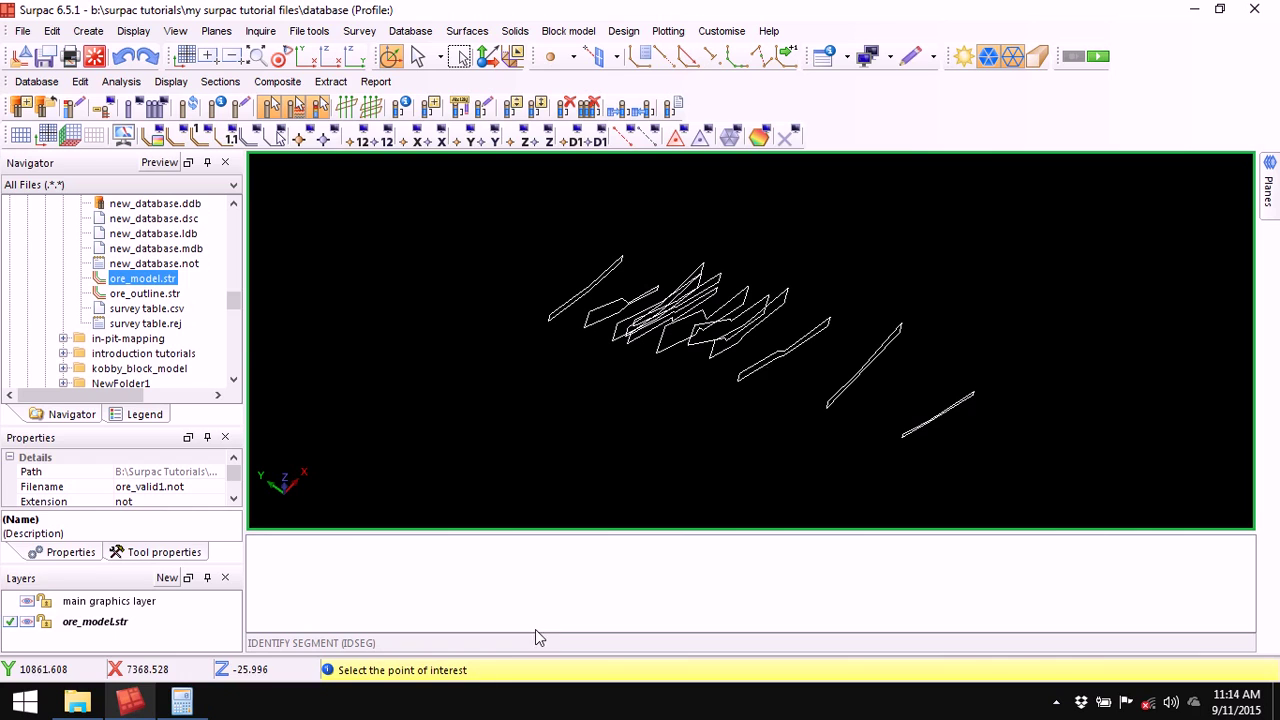
{"action": "left_click", "coordinate": [672, 305]}
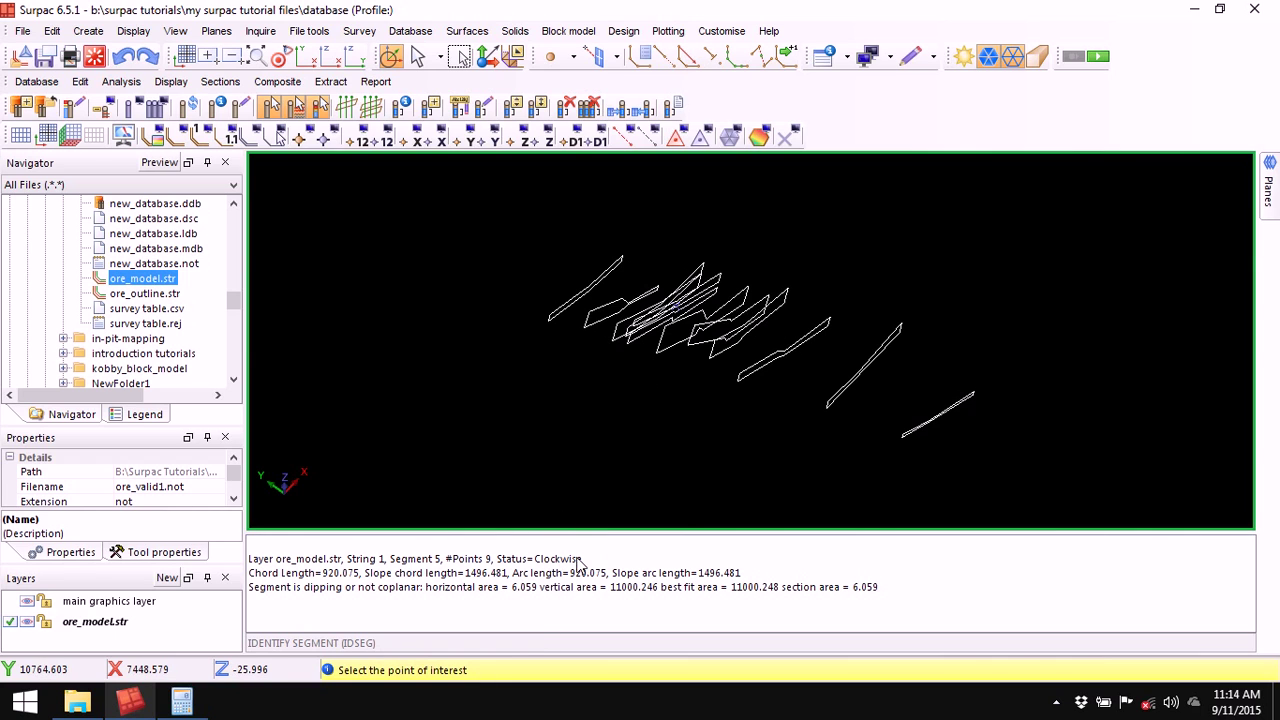
{"action": "left_click", "coordinate": [586, 285]}
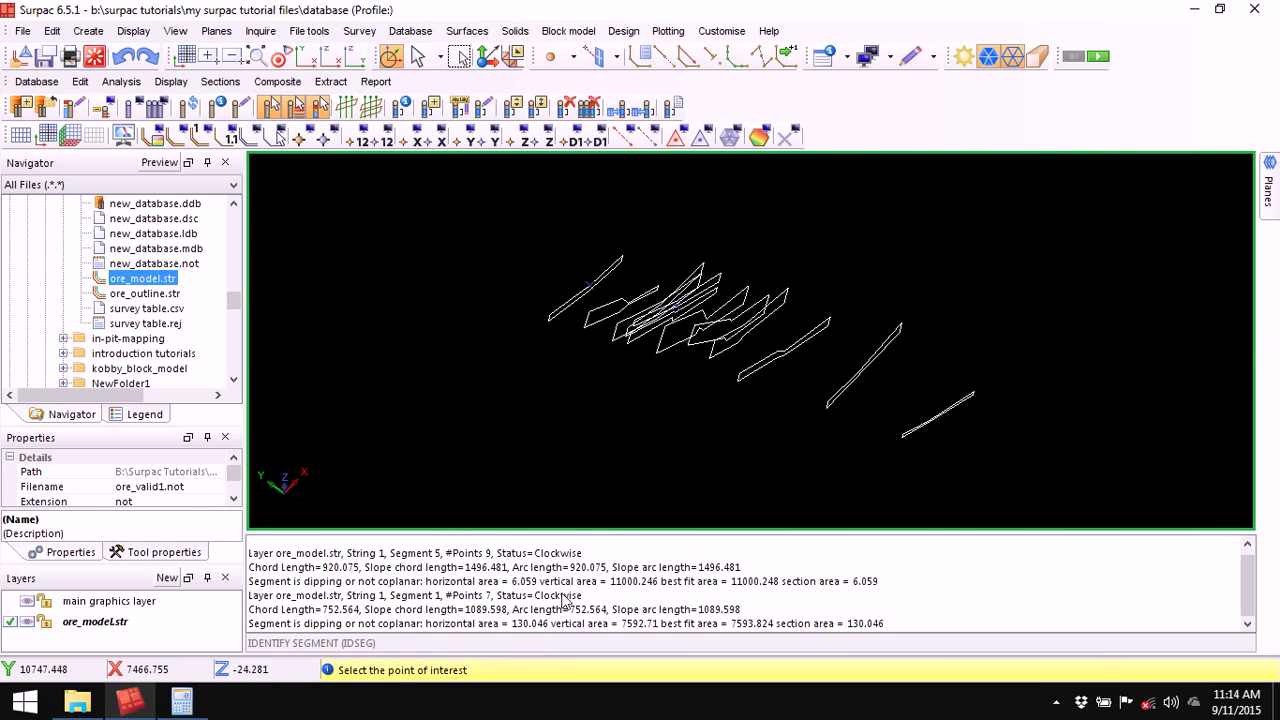
{"action": "left_click", "coordinate": [940, 414]}
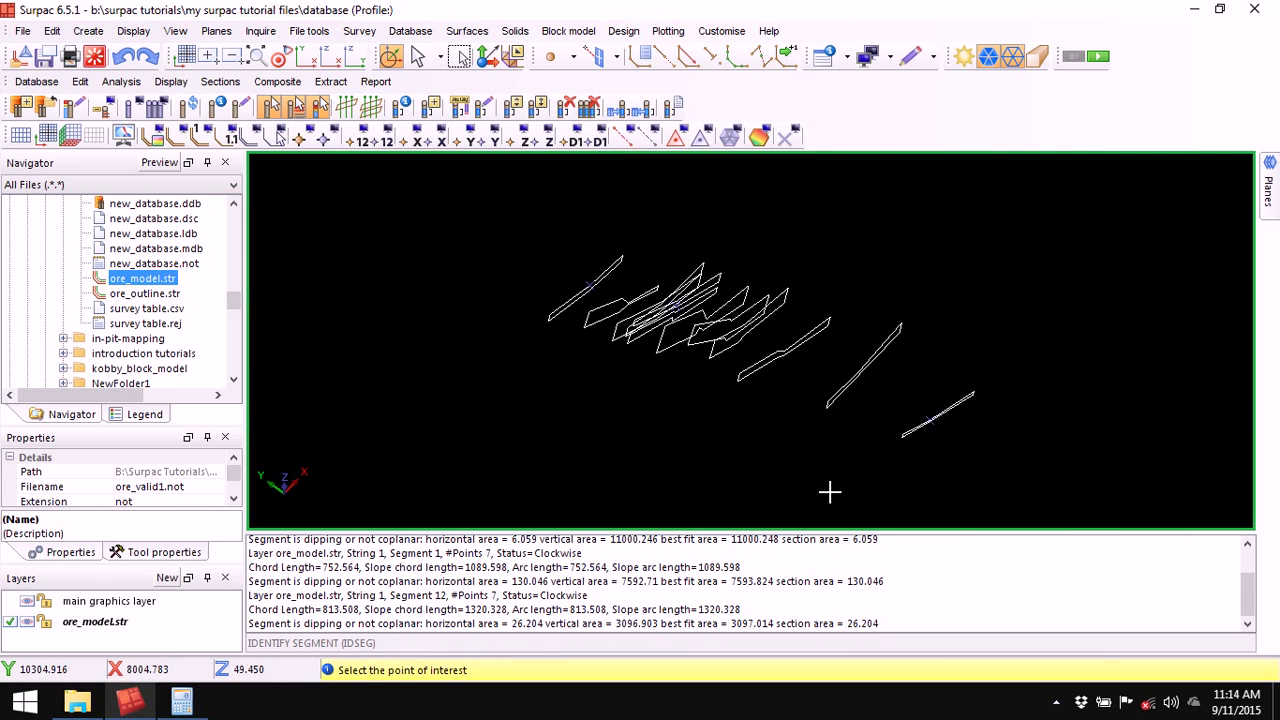
{"action": "double_click", "coordinate": [568, 596]}
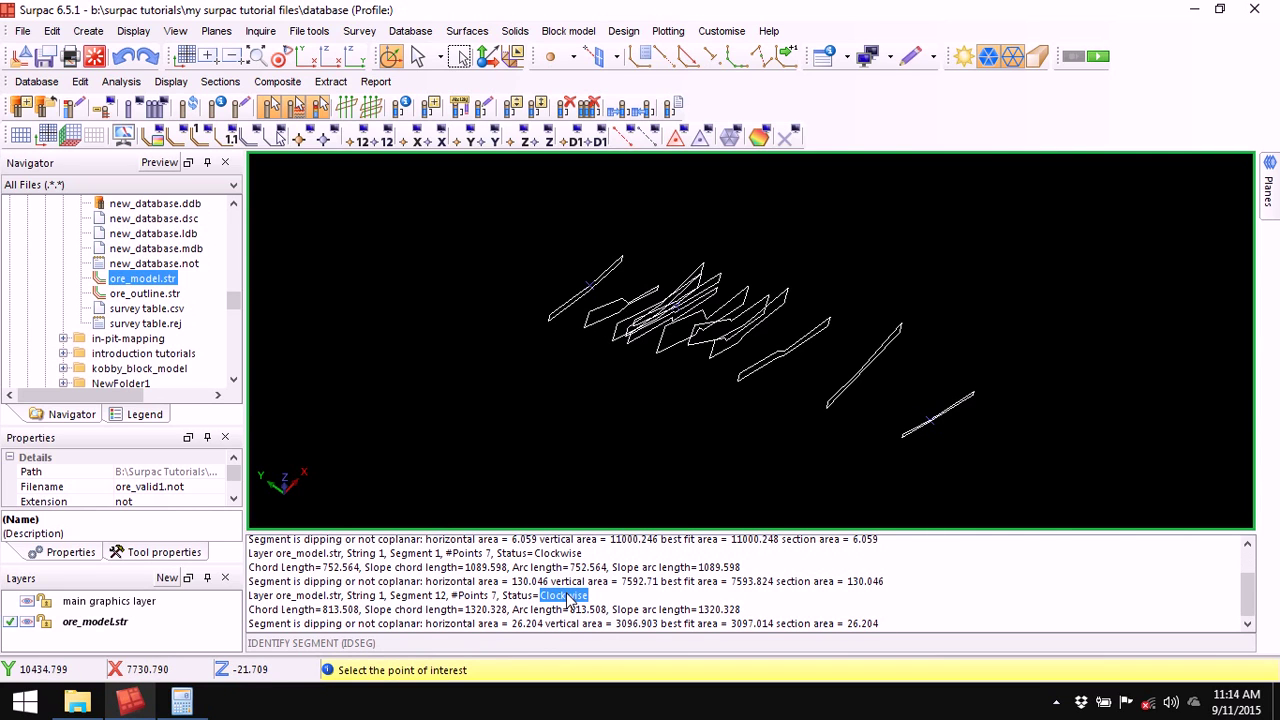
{"action": "key", "text": "Escape"}
{"action": "right_click", "coordinate": [726, 541]}
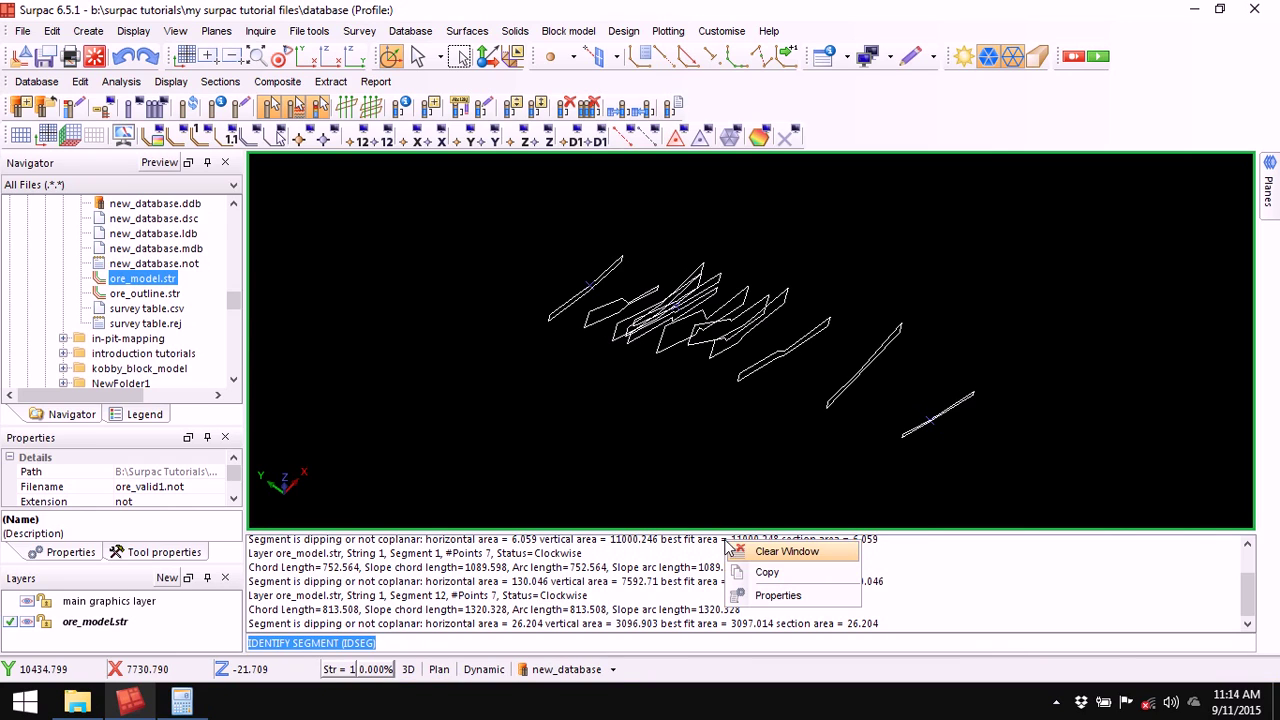
{"action": "left_click", "coordinate": [795, 553]}
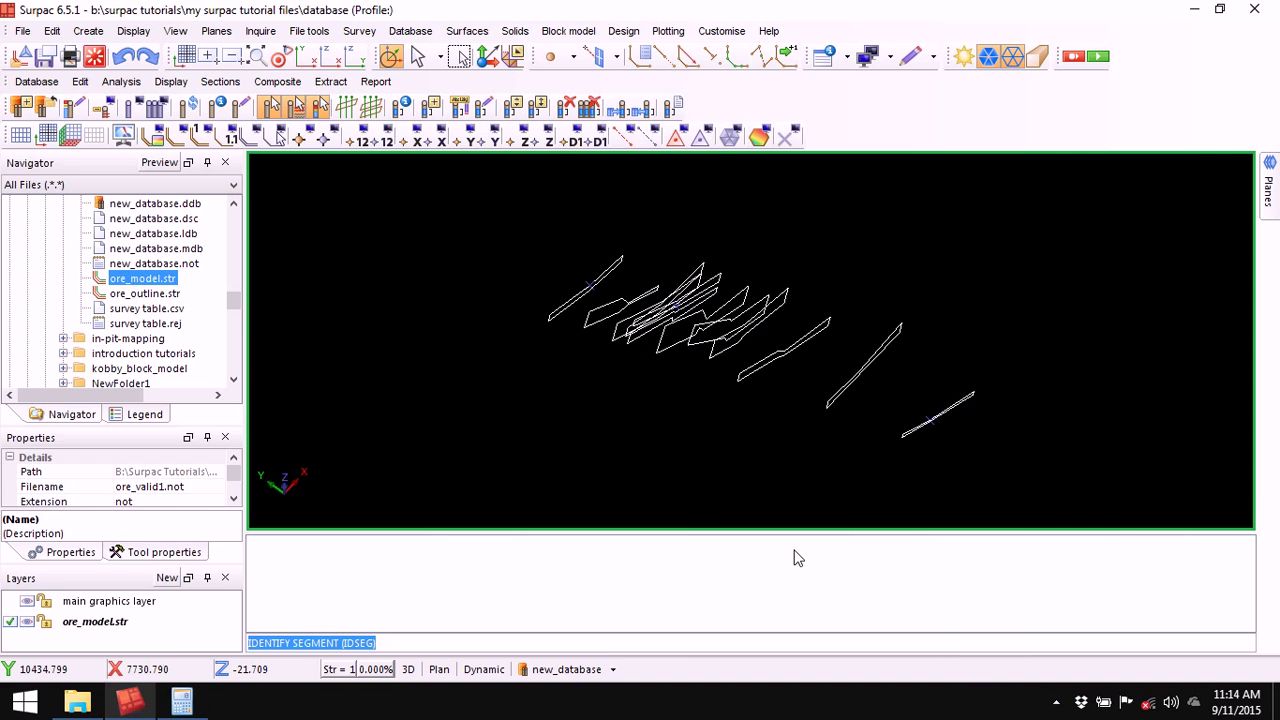
Display the drillholes with traces coloured by the assay table's average gold ppm field, without adding a hole constraint, and erase the temporary markers.
{"action": "middle_click_drag", "start_coordinate": [640, 434], "coordinate": [673, 431]}
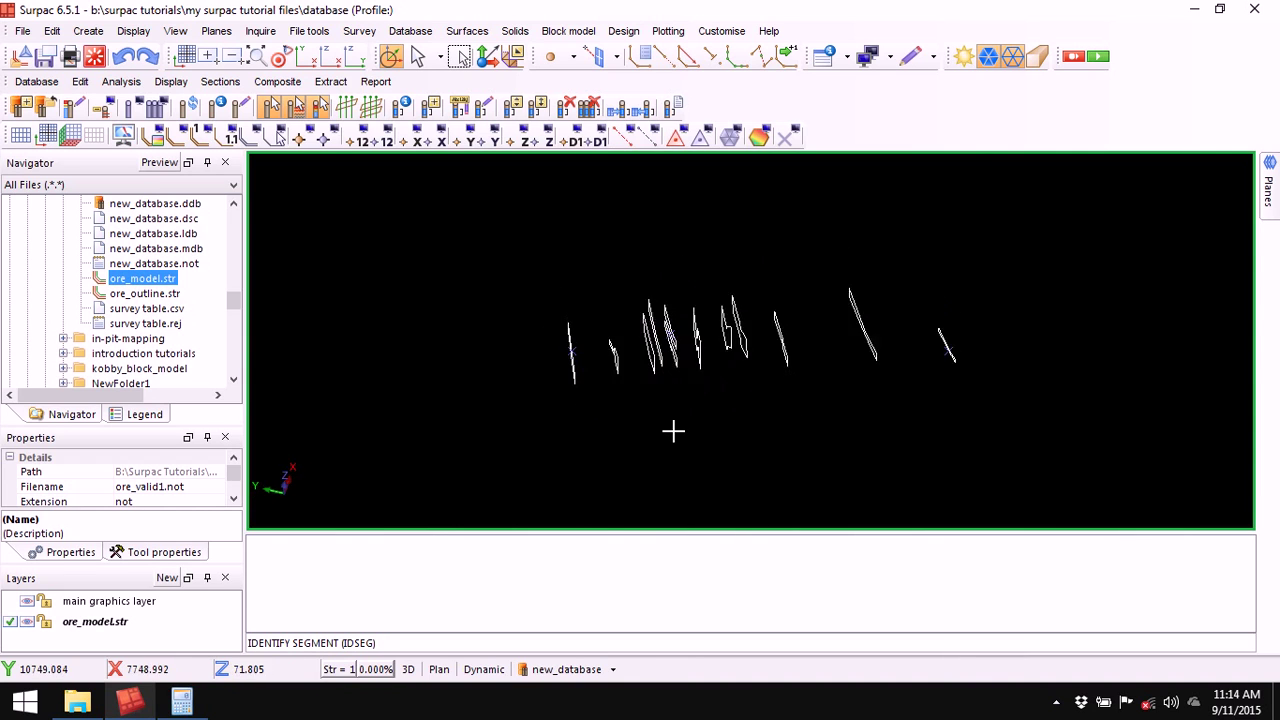
{"action": "left_click", "coordinate": [567, 670]}
{"action": "left_click", "coordinate": [611, 560]}
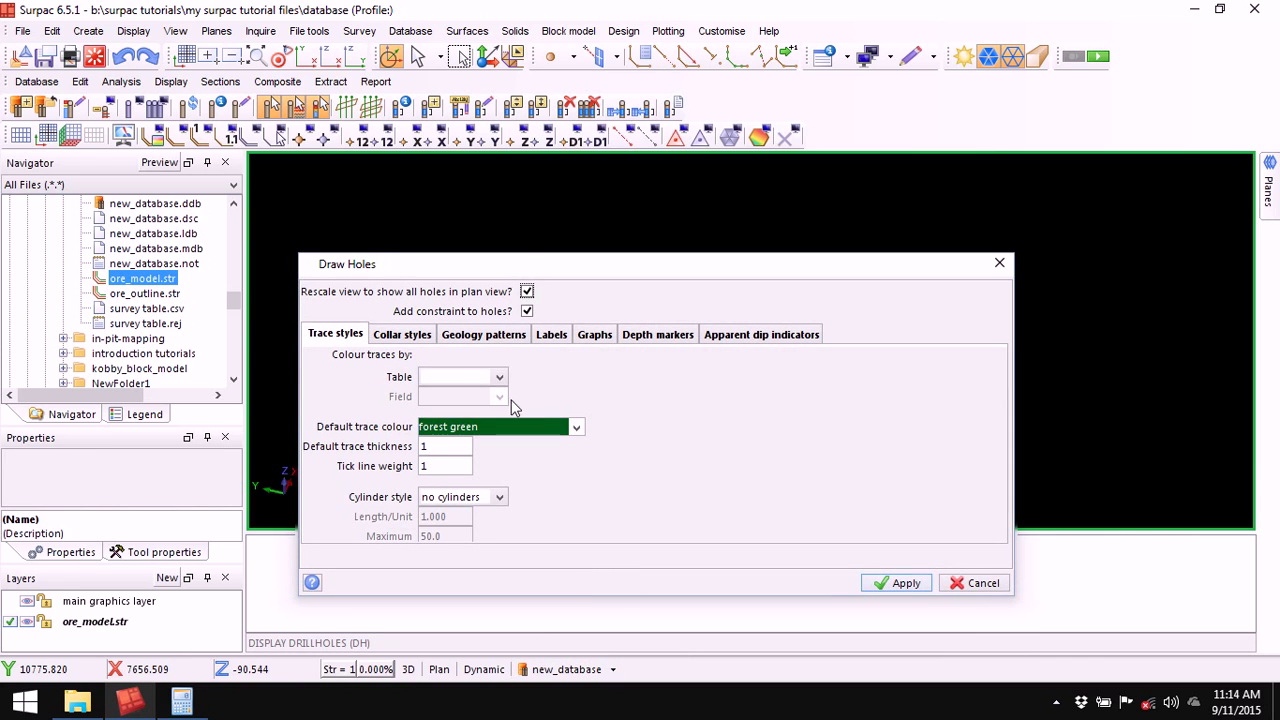
{"action": "left_click", "coordinate": [499, 377]}
{"action": "left_click", "coordinate": [470, 412]}
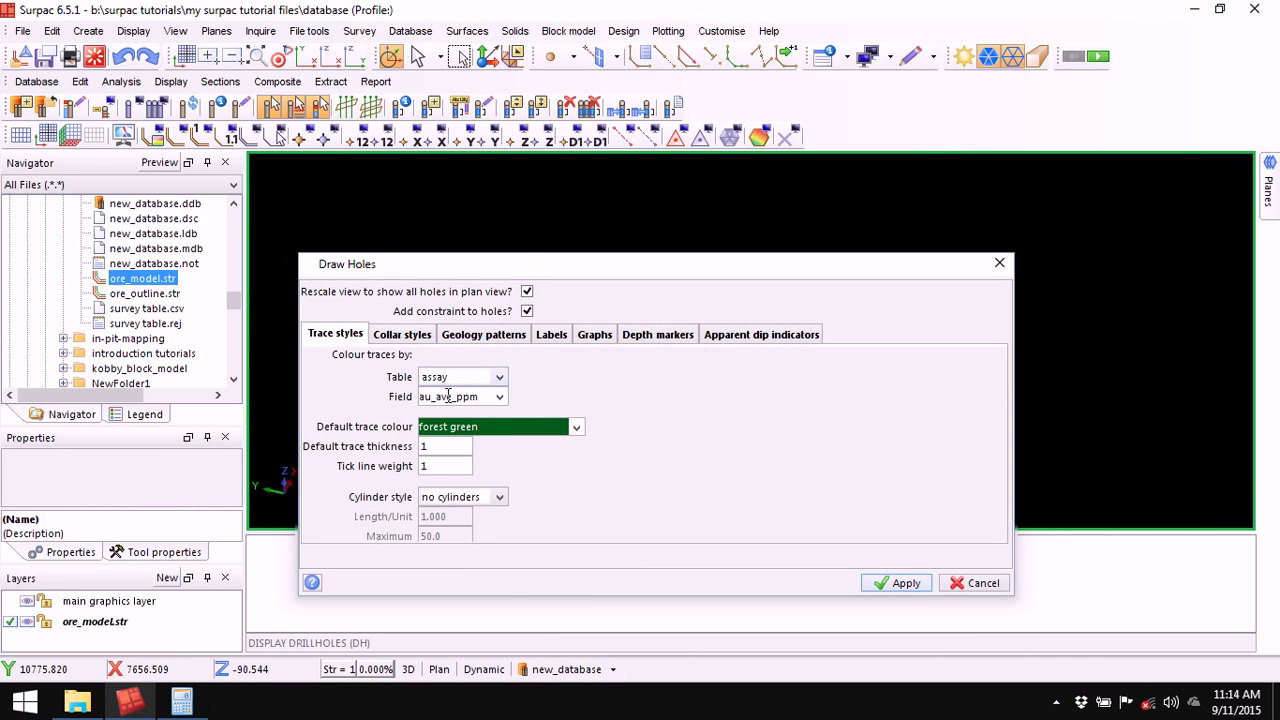
{"action": "left_click", "coordinate": [527, 311]}
{"action": "left_click", "coordinate": [897, 583]}
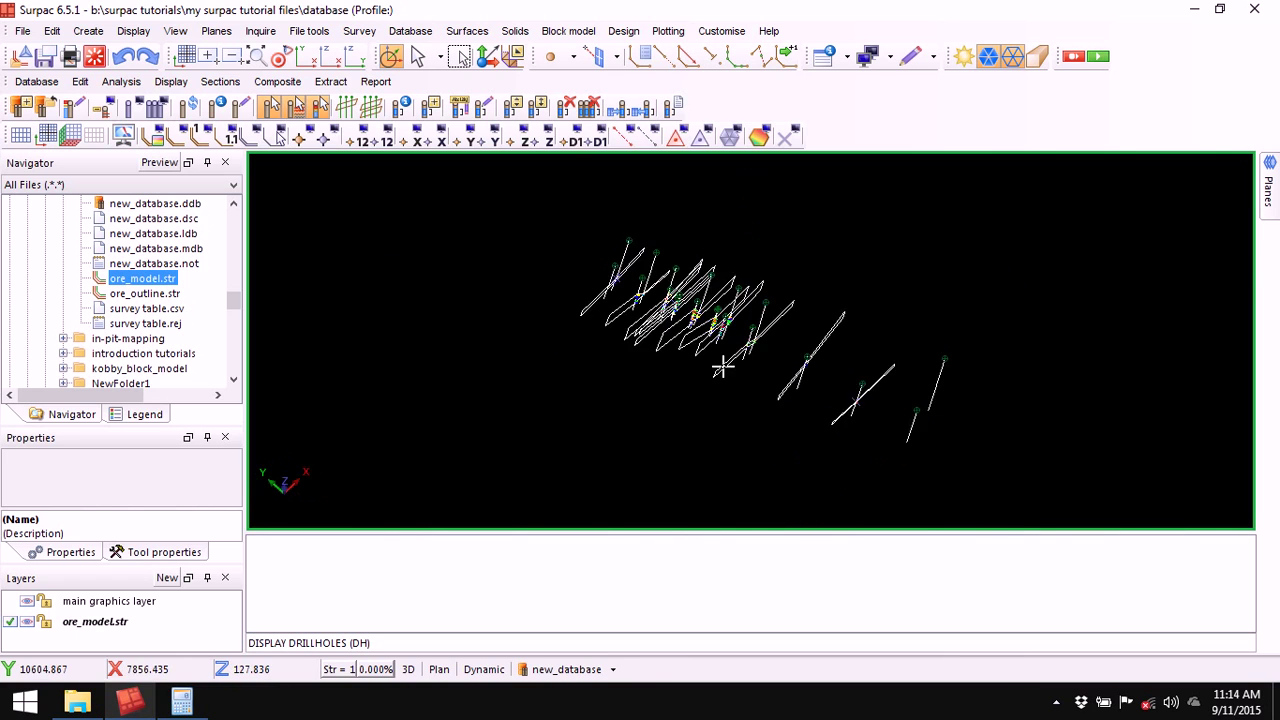
{"action": "left_click", "coordinate": [790, 136]}
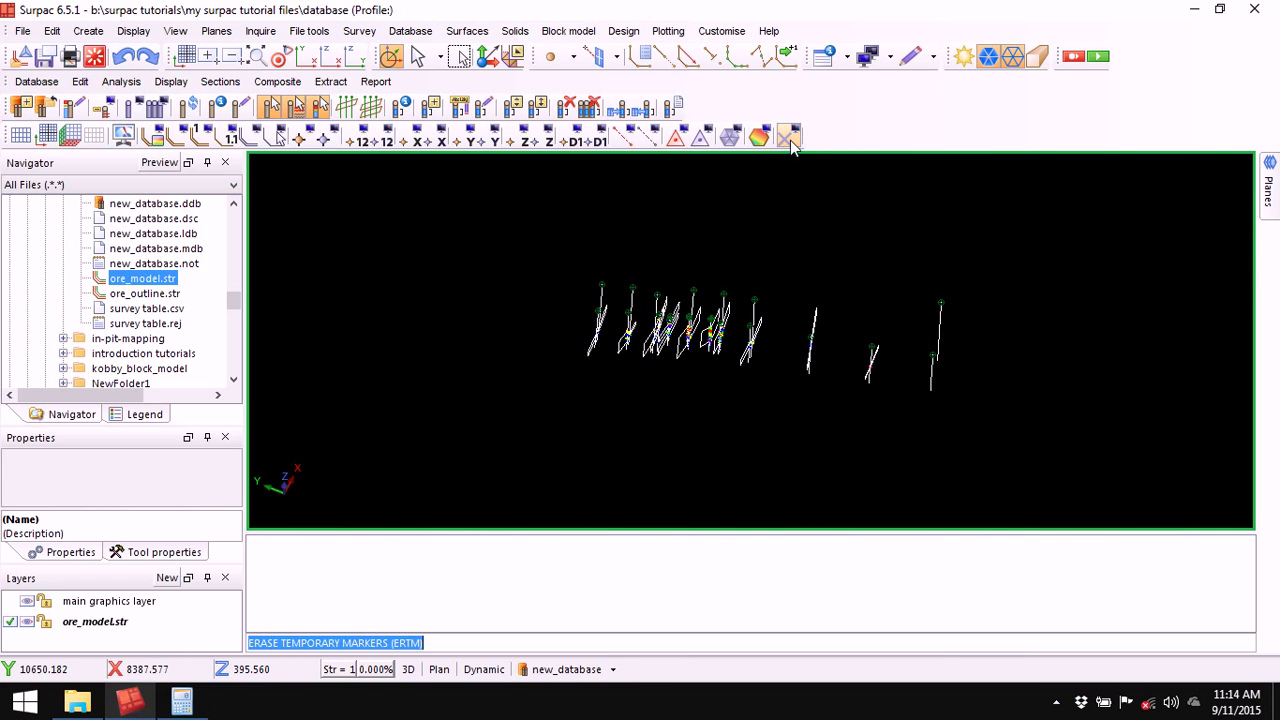
Examine the ore segments and coloured drillholes in plan and from several 3D angles, checking the spacing between sections and the end segments.
{"action": "left_click_drag", "start_coordinate": [665, 383], "coordinate": [712, 345]}
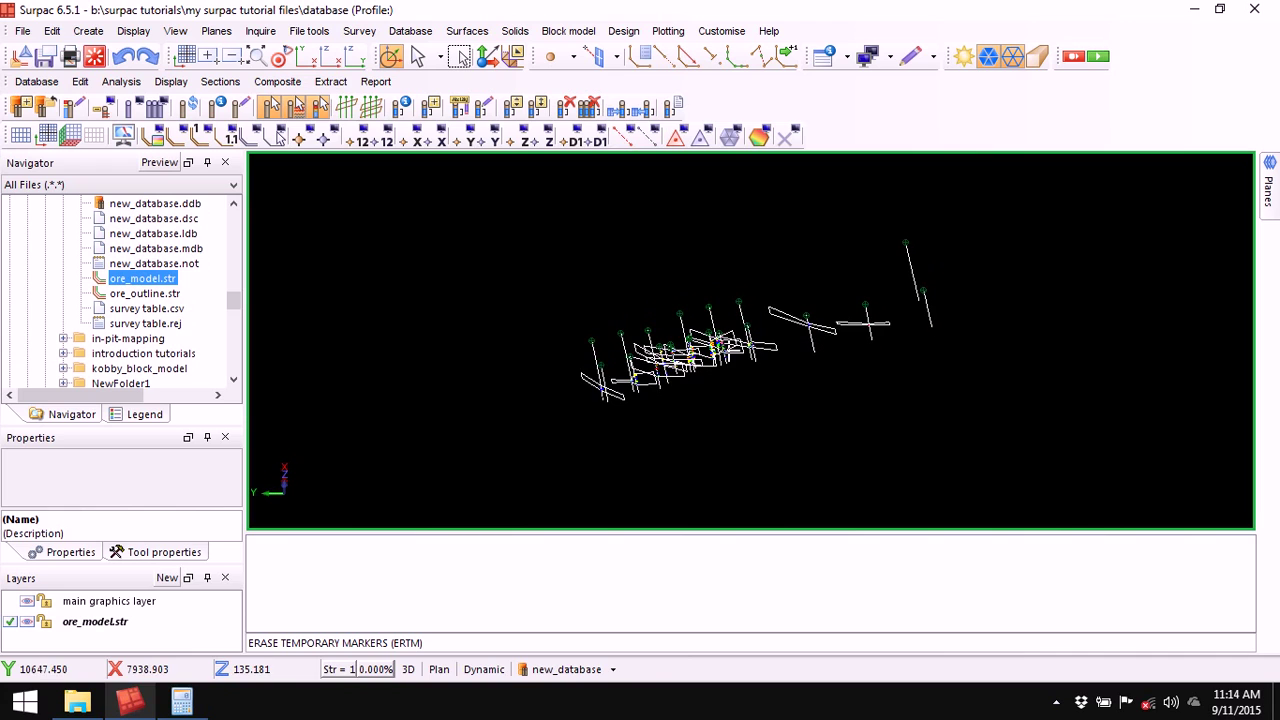
{"action": "left_click", "coordinate": [256, 55]}
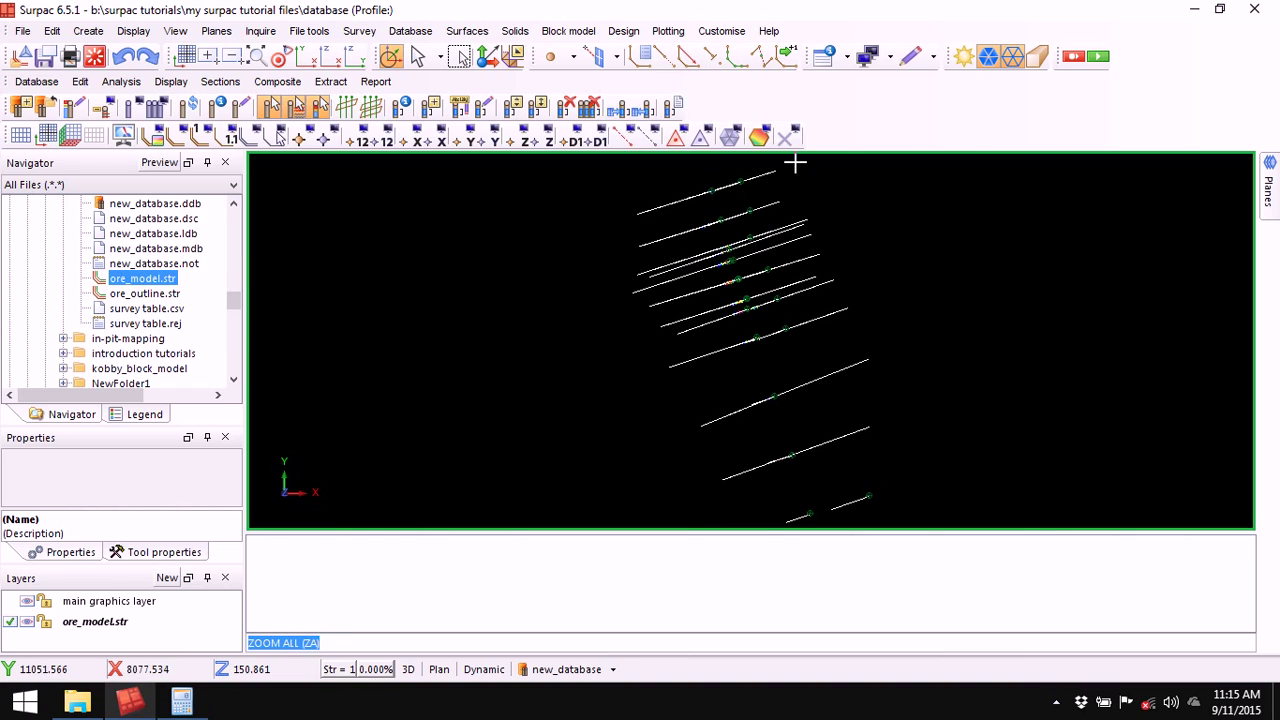
{"action": "scroll", "coordinate": [757, 402], "scroll_direction": "down", "scroll_amount": 2}
{"action": "mouse_move", "coordinate": [757, 402]}
{"action": "middle_mouse_down"}
{"action": "mouse_move", "coordinate": [666, 397]}
{"action": "mouse_move", "coordinate": [766, 386]}
{"action": "mouse_move", "coordinate": [745, 379]}
{"action": "mouse_move", "coordinate": [777, 394]}
{"action": "middle_mouse_up"}
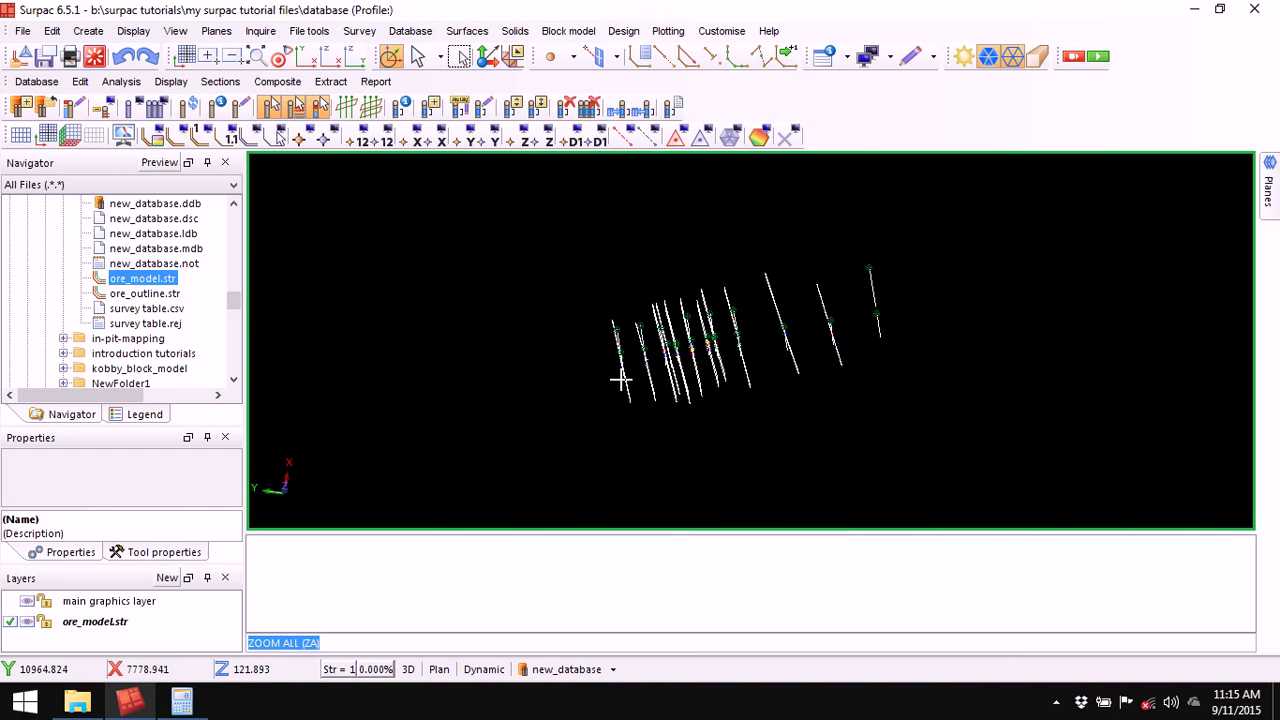
{"action": "left_click_drag", "start_coordinate": [772, 436], "coordinate": [748, 422]}
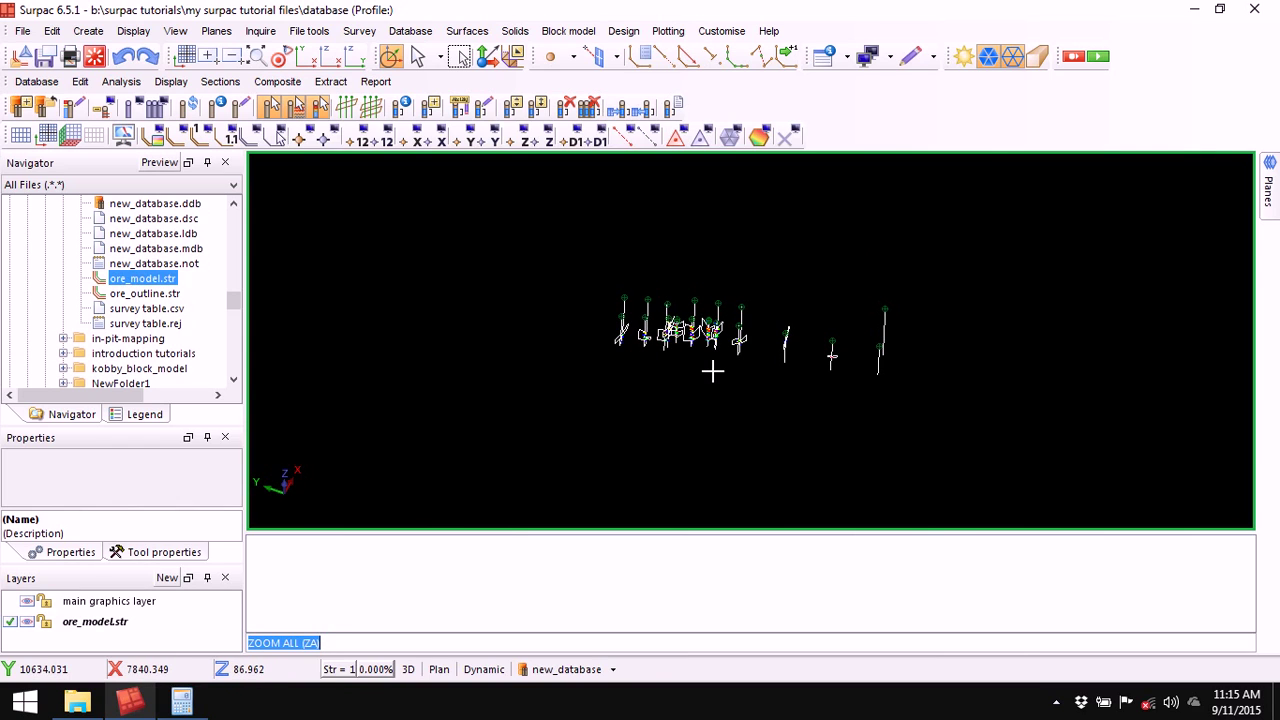
{"action": "left_click_drag", "start_coordinate": [706, 369], "coordinate": [711, 397]}
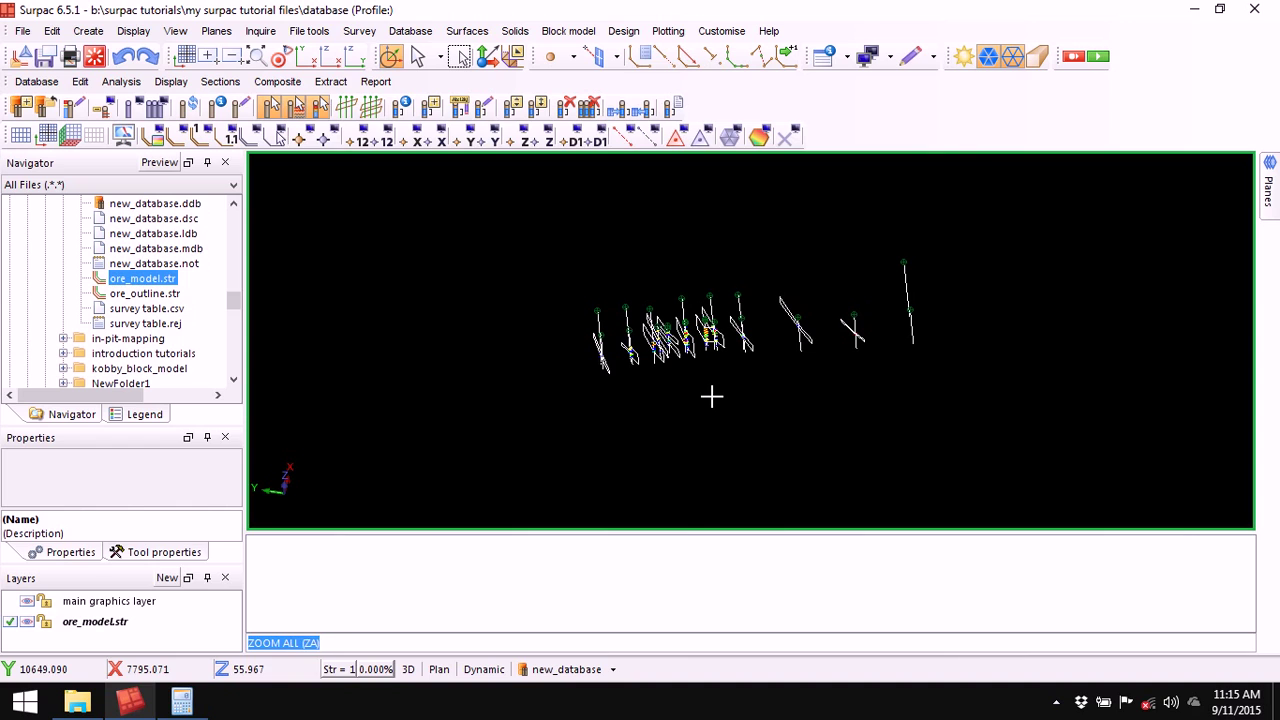
{"action": "left_click_drag", "start_coordinate": [697, 397], "coordinate": [652, 370]}
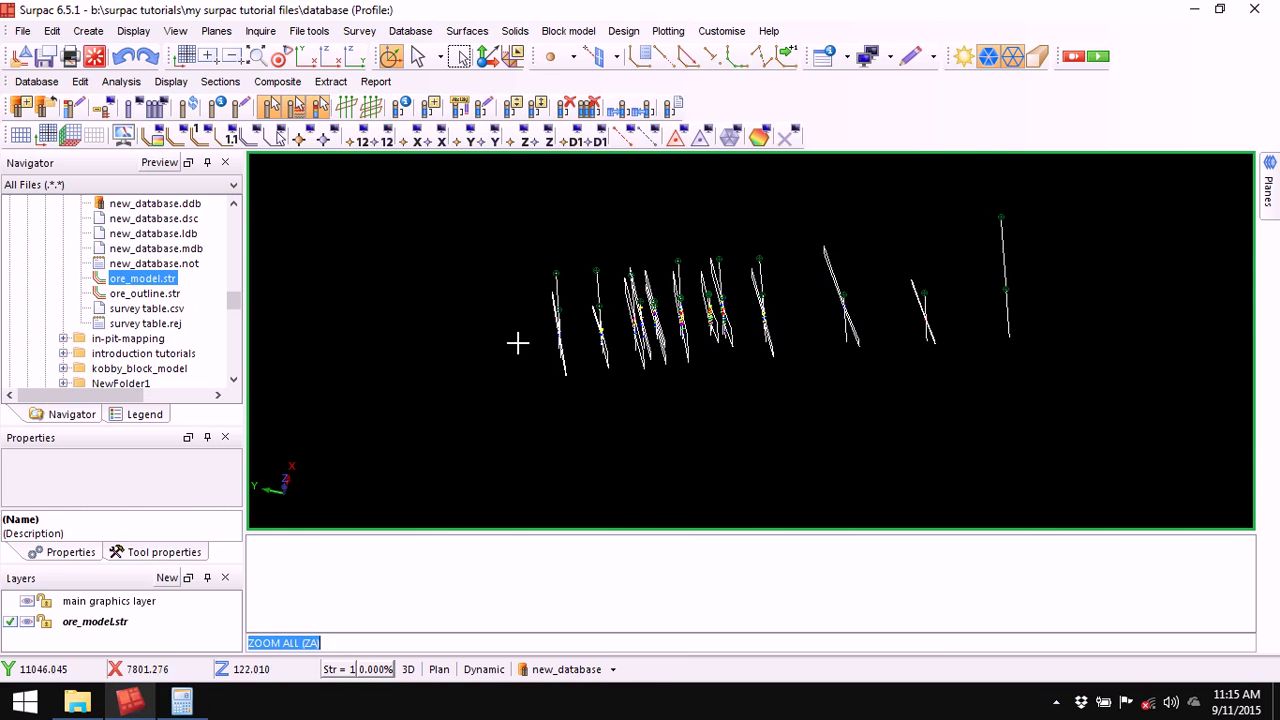
{"action": "middle_click_drag", "start_coordinate": [669, 397], "coordinate": [664, 392]}
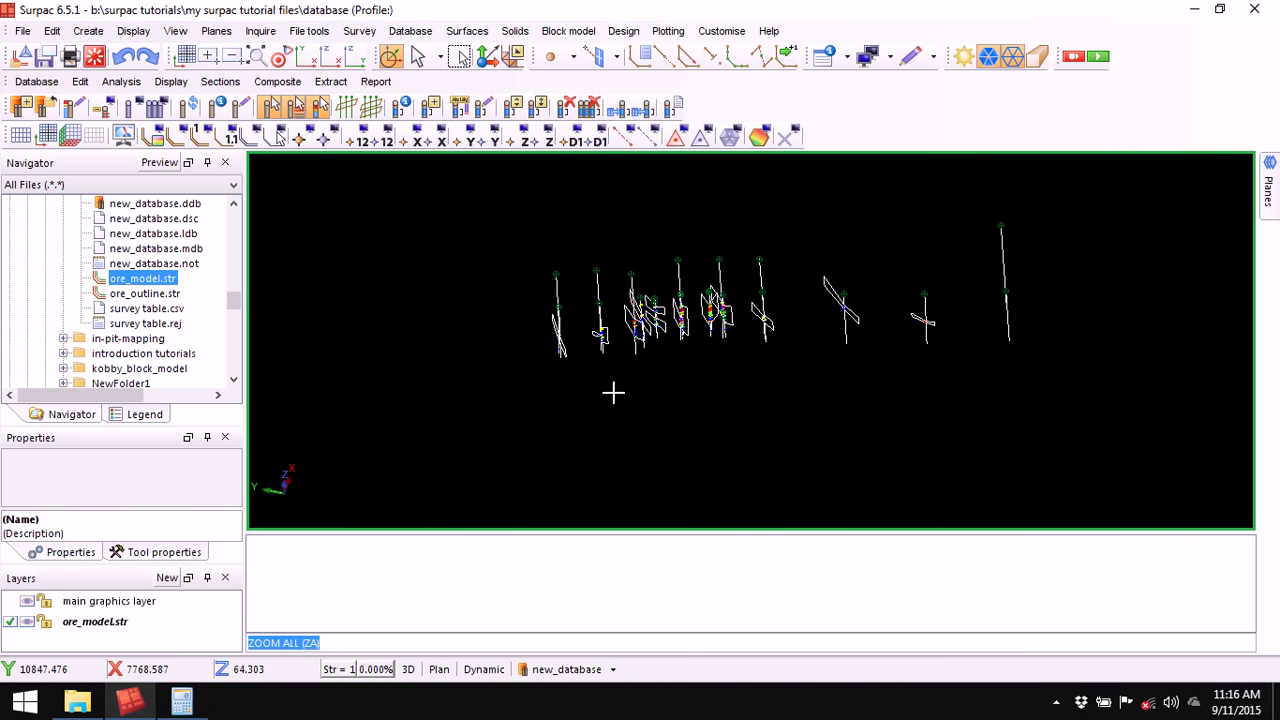
{"action": "middle_click_drag", "start_coordinate": [609, 391], "coordinate": [610, 390]}
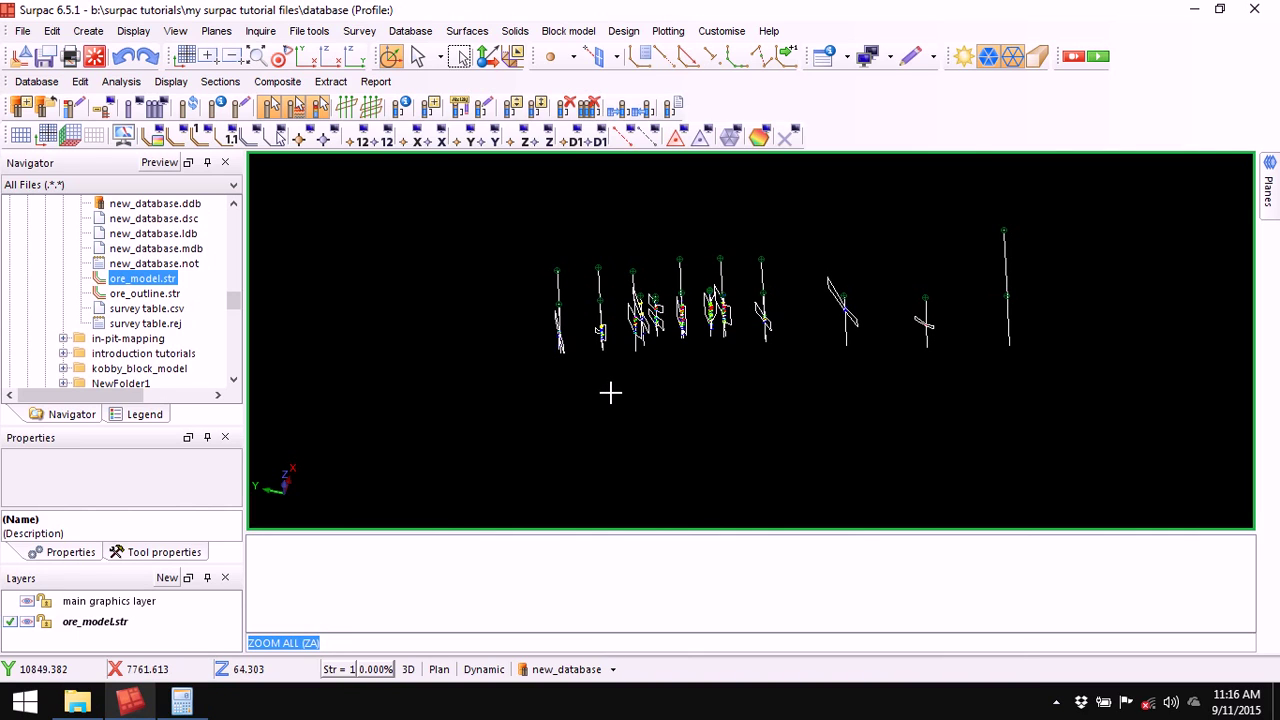
{"action": "middle_click_drag", "start_coordinate": [583, 363], "coordinate": [625, 372]}
{"action": "scroll", "coordinate": [625, 372], "scroll_direction": "up", "scroll_amount": 2}
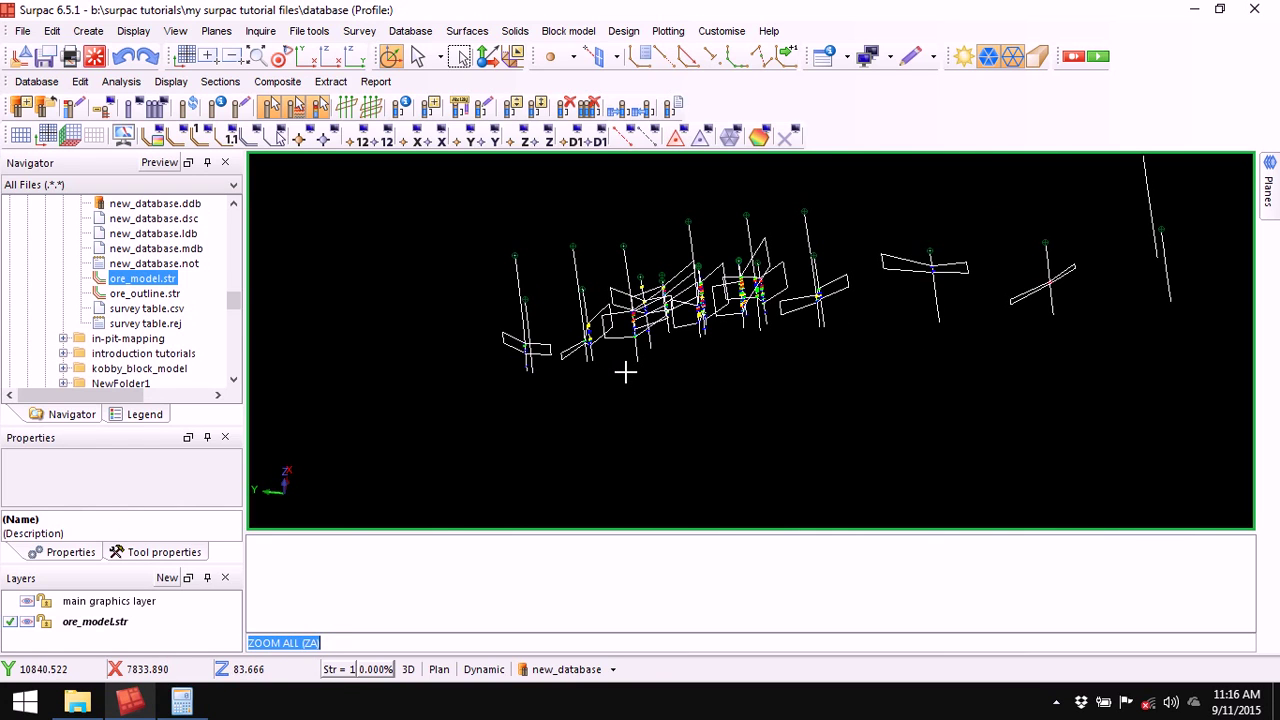
{"action": "left_click", "coordinate": [514, 31]}
{"action": "mouse_move", "coordinate": [532, 56]}
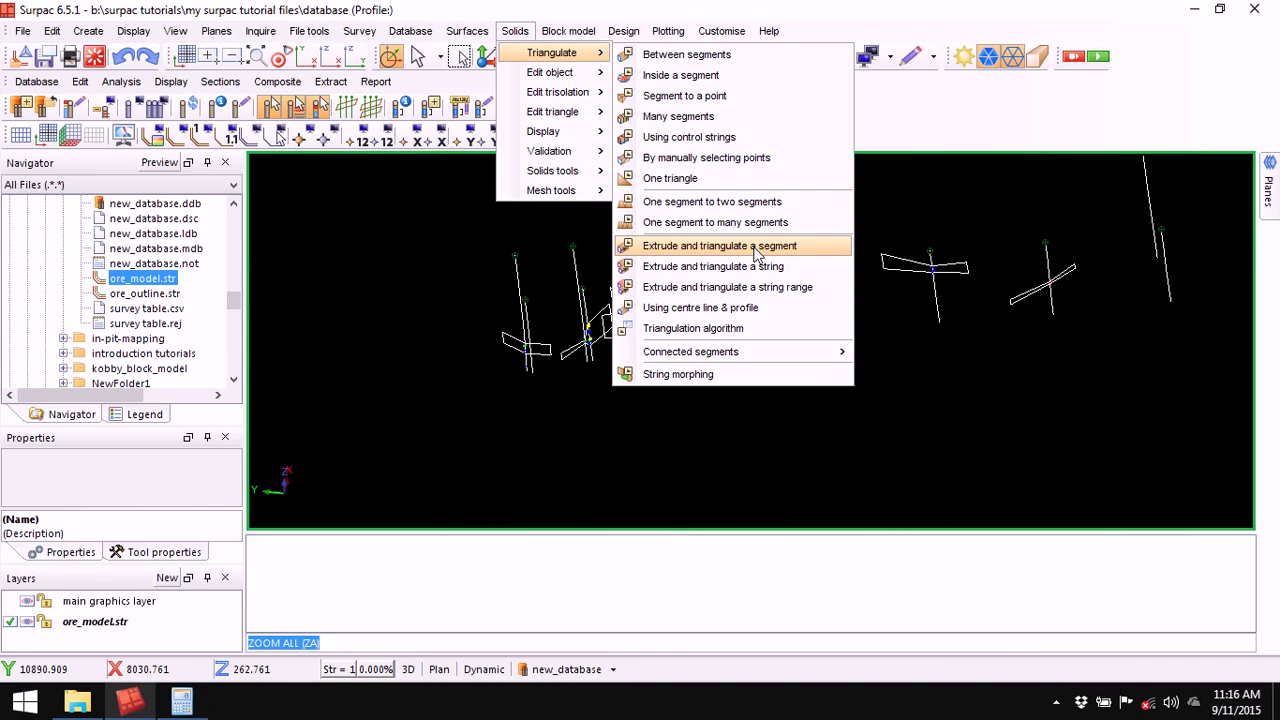
{"action": "left_click", "coordinate": [733, 248]}
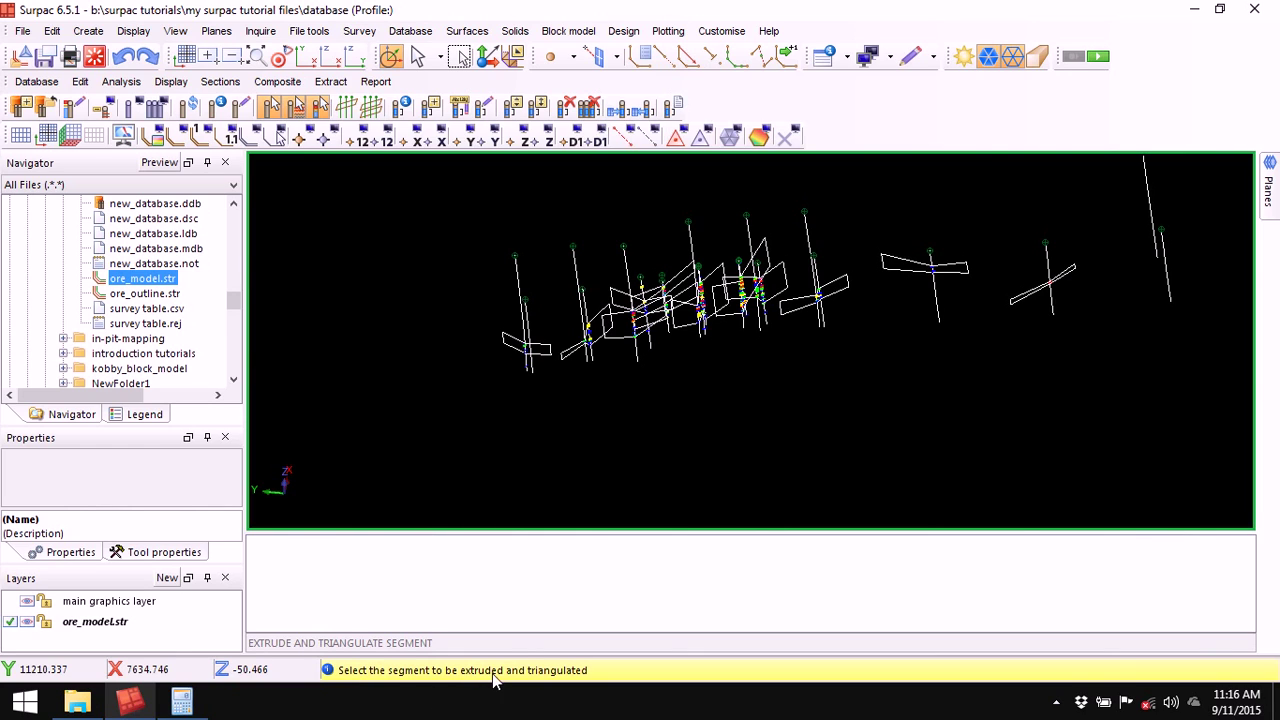
{"action": "left_click", "coordinate": [500, 337]}
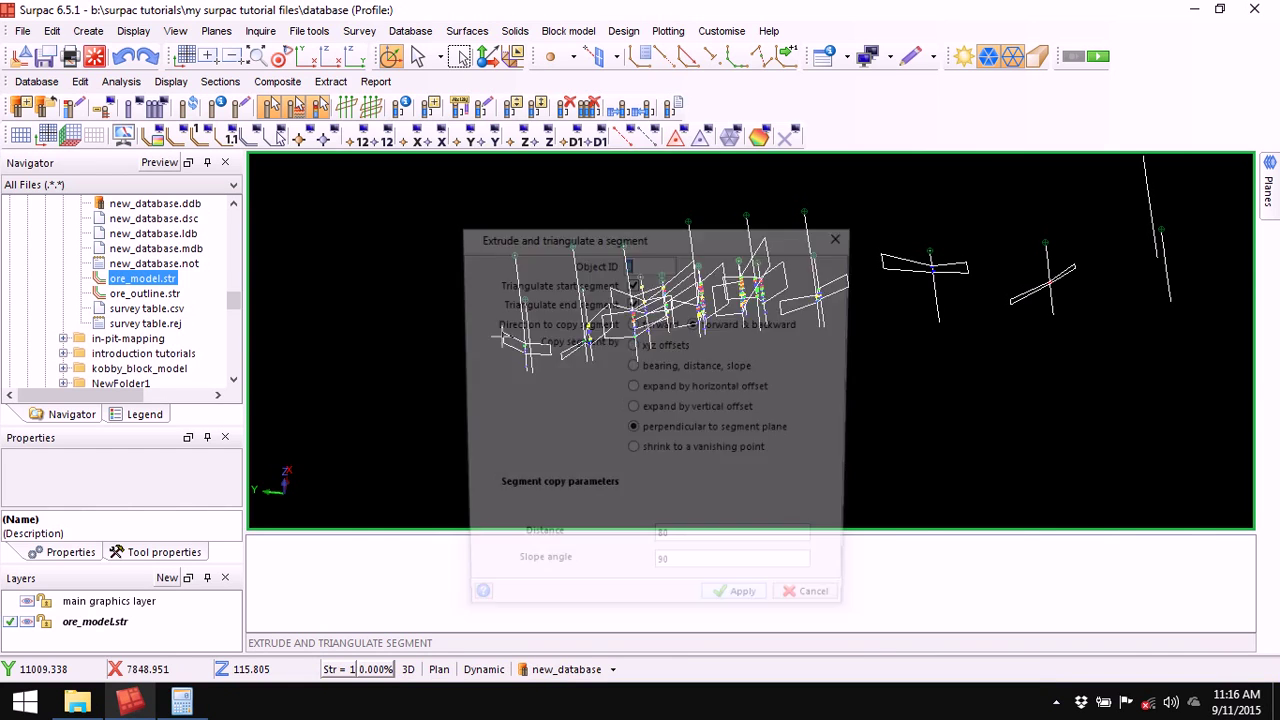
{"action": "left_click_drag", "start_coordinate": [675, 234], "coordinate": [836, 187]}
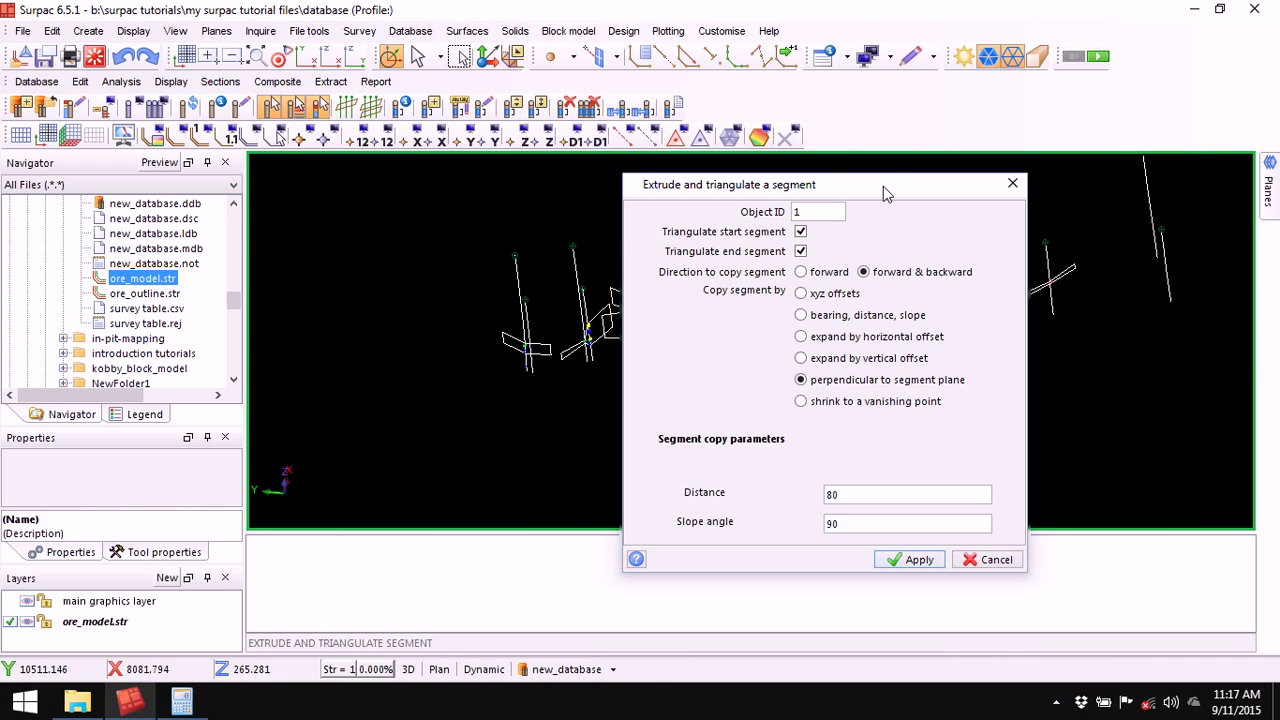
{"action": "left_click", "coordinate": [987, 559]}
{"action": "left_click", "coordinate": [772, 398]}
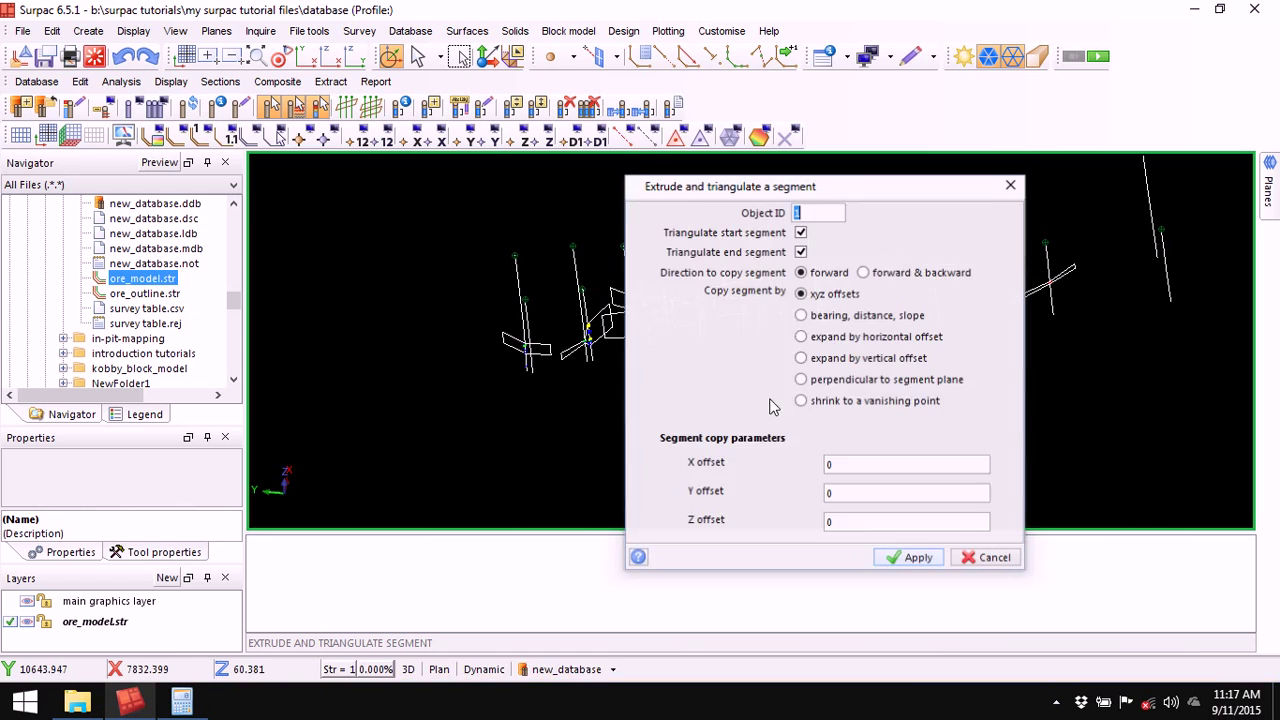
{"action": "left_click", "coordinate": [1010, 185]}
Extrude and triangulate the northernmost ore segment forward only, perpendicular to the segment plane, by 70 at a 90 slope angle as object 8.
{"action": "middle_click_drag", "start_coordinate": [848, 275], "coordinate": [830, 347]}
{"action": "left_click_drag", "start_coordinate": [830, 347], "coordinate": [826, 351]}
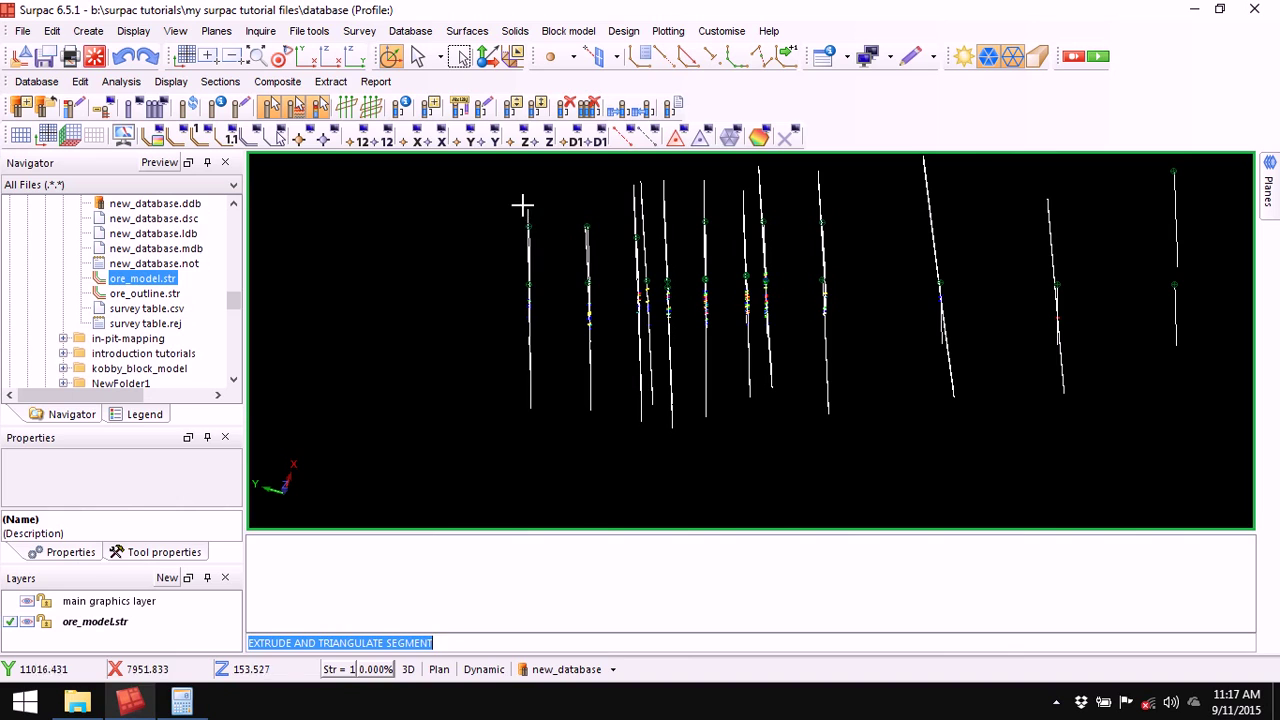
{"action": "left_click_drag", "start_coordinate": [729, 374], "coordinate": [736, 361]}
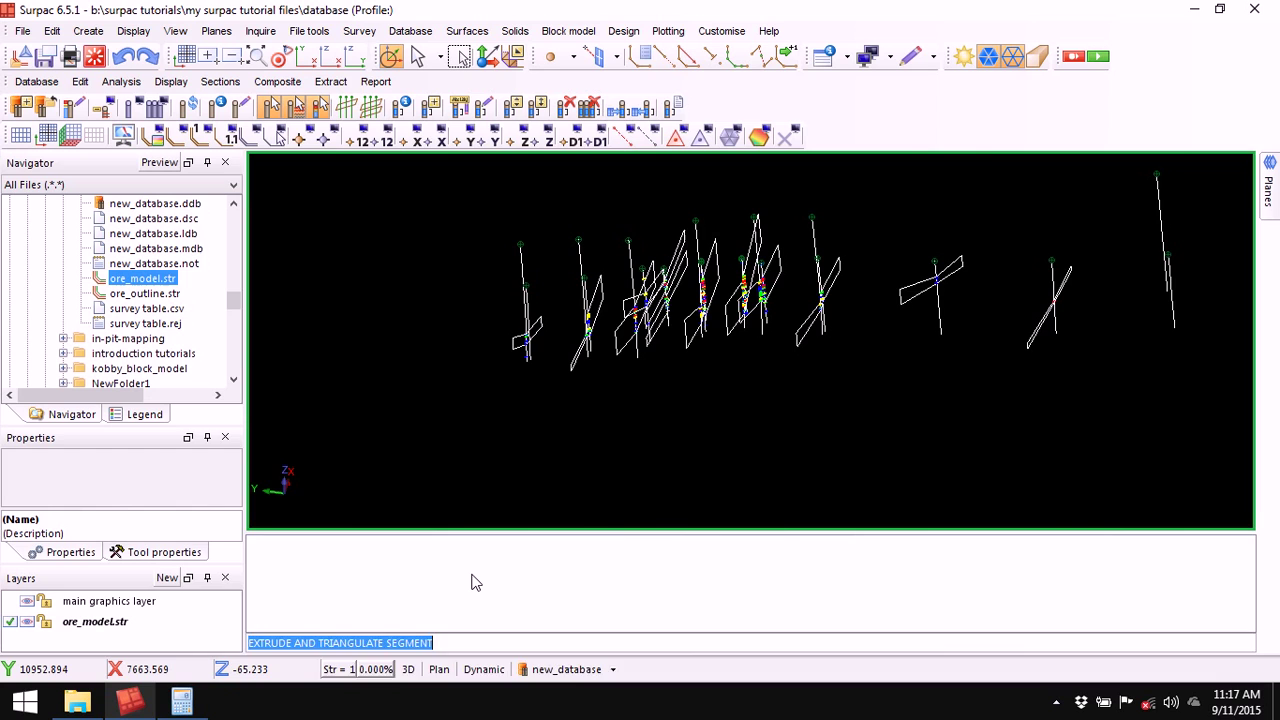
{"action": "key", "text": "Return"}
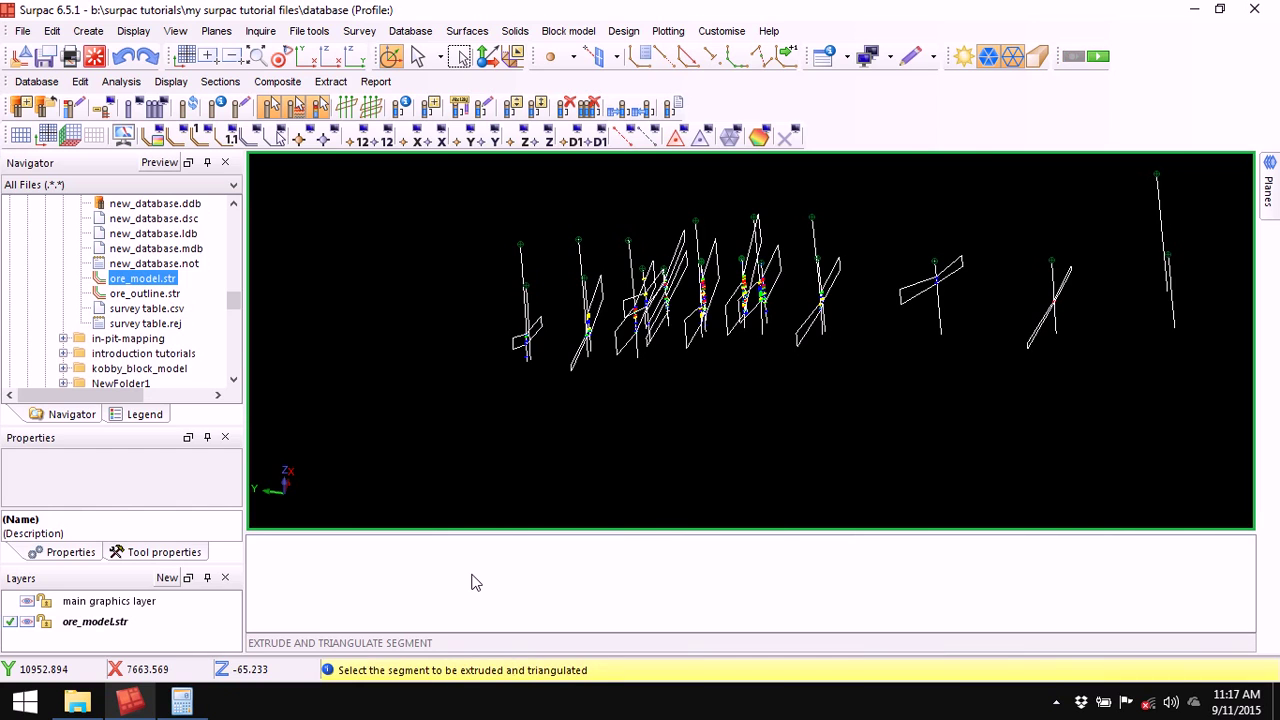
{"action": "left_click", "coordinate": [505, 342]}
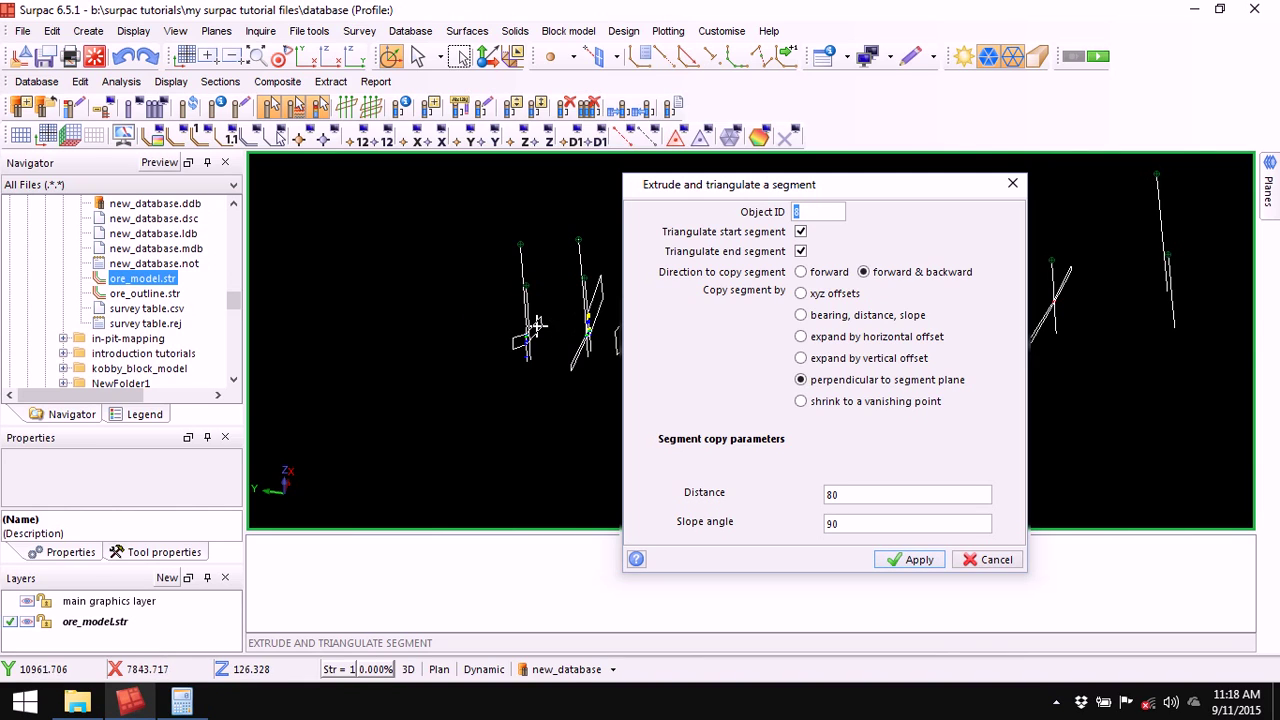
{"action": "left_click", "coordinate": [801, 272]}
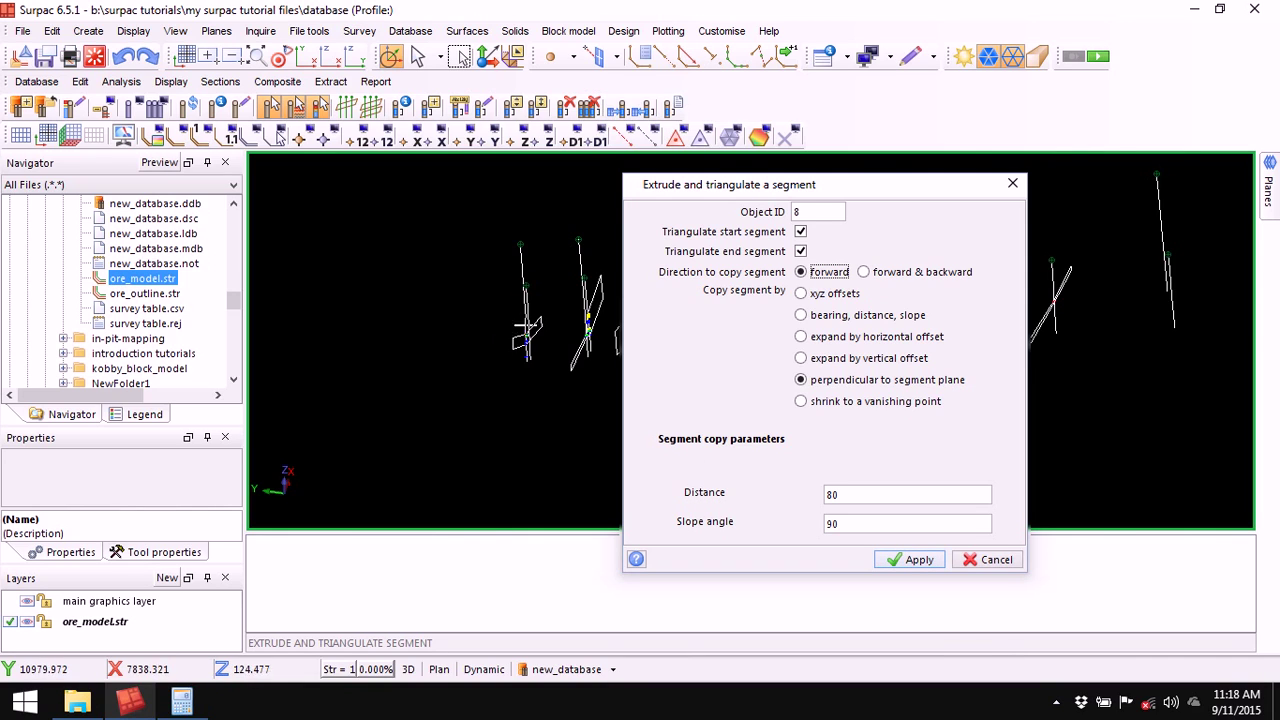
{"action": "double_click", "coordinate": [849, 493]}
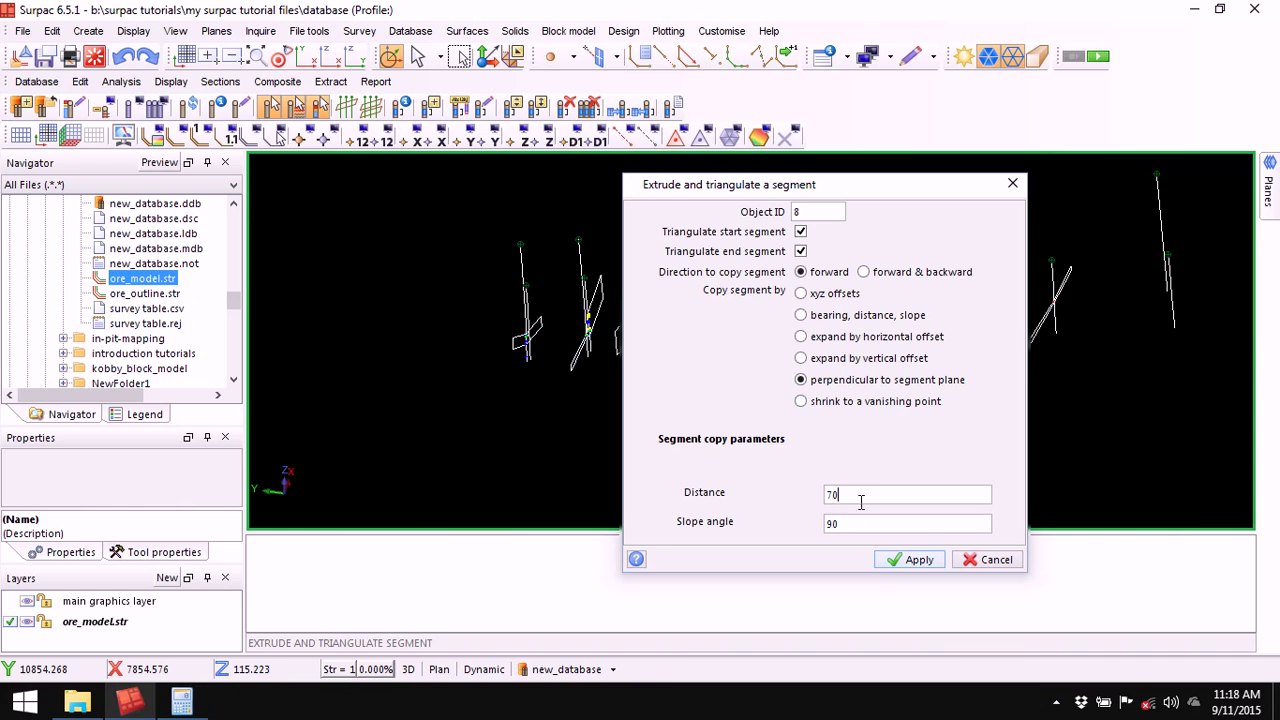
{"action": "left_click", "coordinate": [914, 560]}
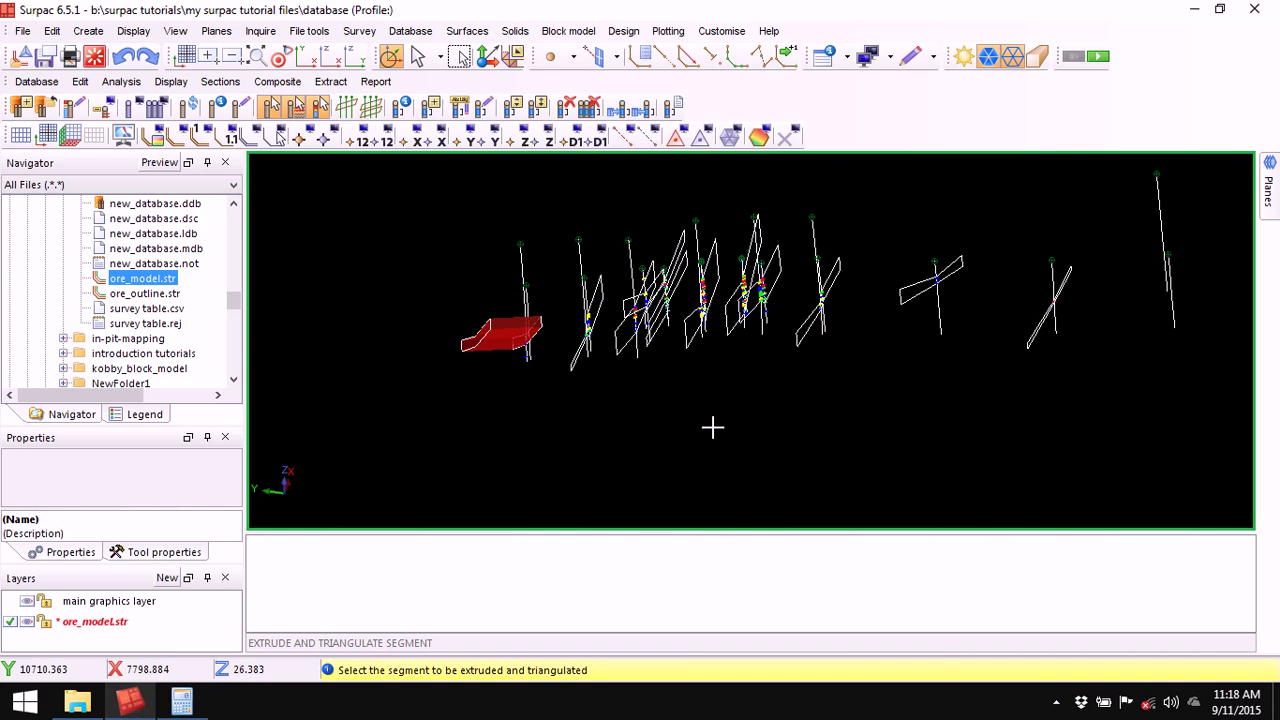
{"action": "key", "text": "Escape"}
{"action": "left_click_drag", "start_coordinate": [694, 370], "coordinate": [540, 394]}
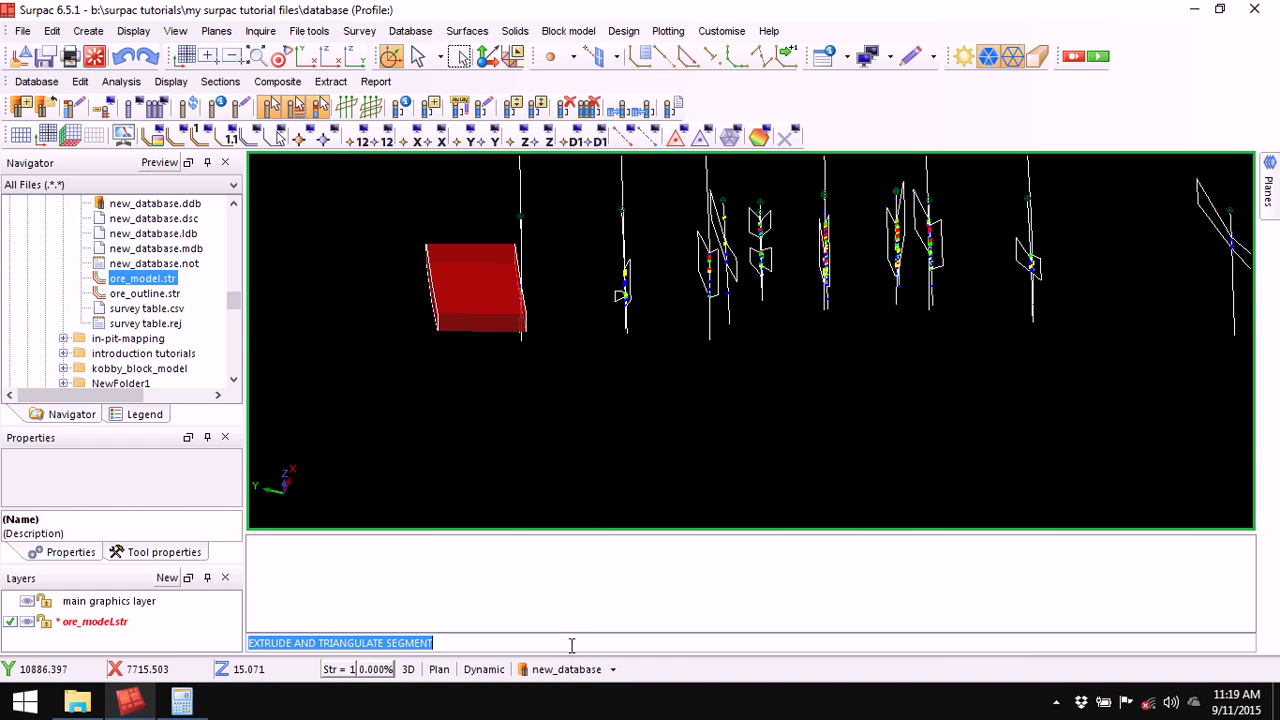
Undo the extrusion of the northernmost ore segment.
{"action": "key", "text": "Return"}
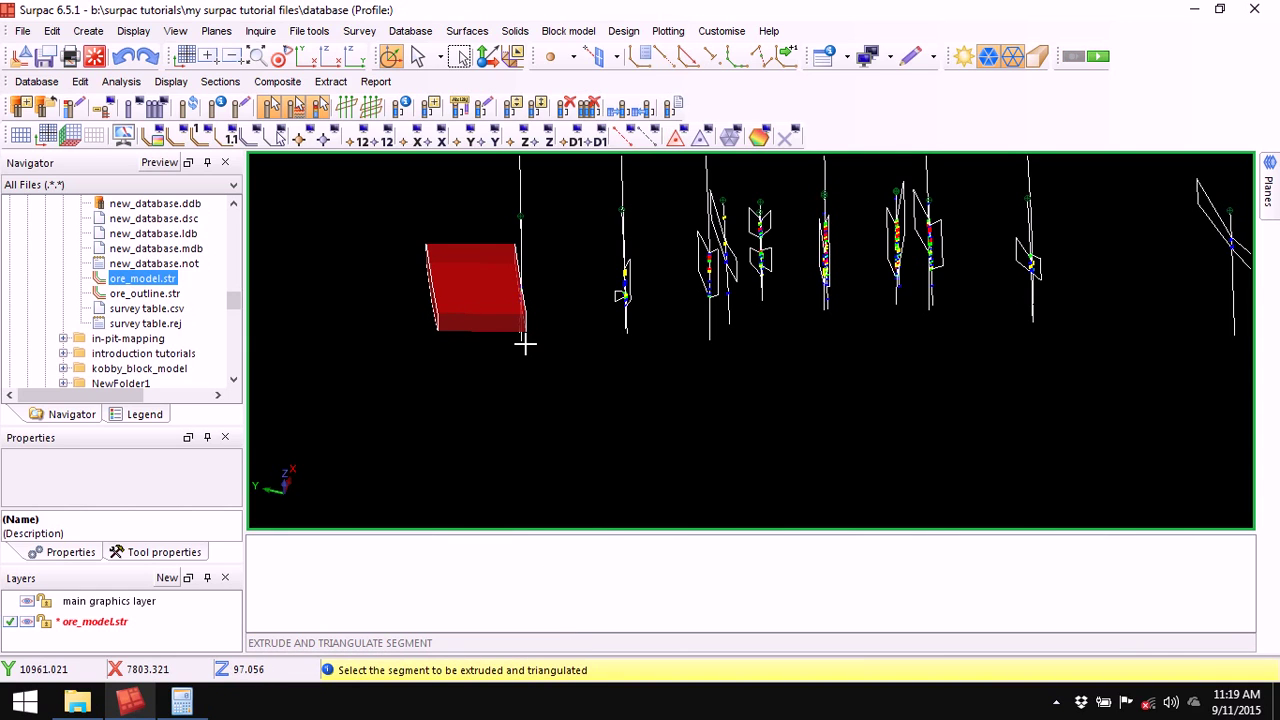
{"action": "key", "text": "Escape"}
{"action": "left_click", "coordinate": [123, 56]}
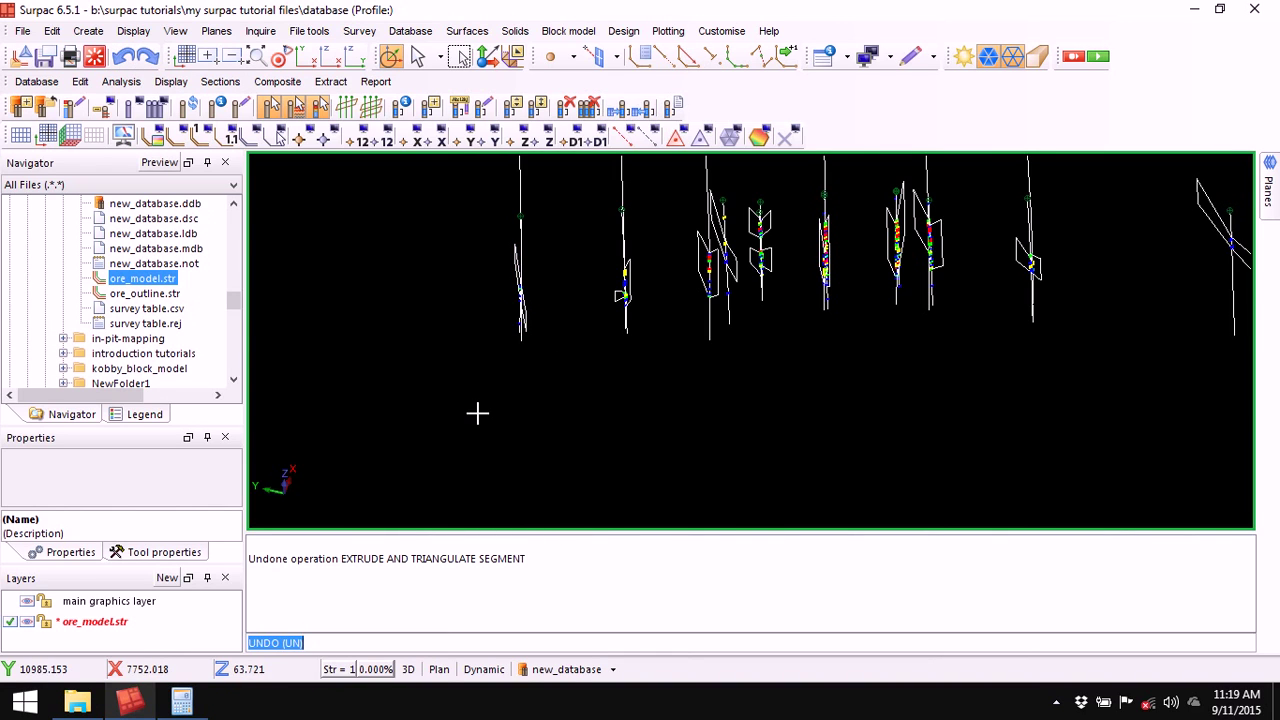
Extrude and triangulate the northernmost ore segment forward by 70, perpendicular to its plane, with object ID 1 and both ends triangulated.
{"action": "right_click", "coordinate": [477, 412]}
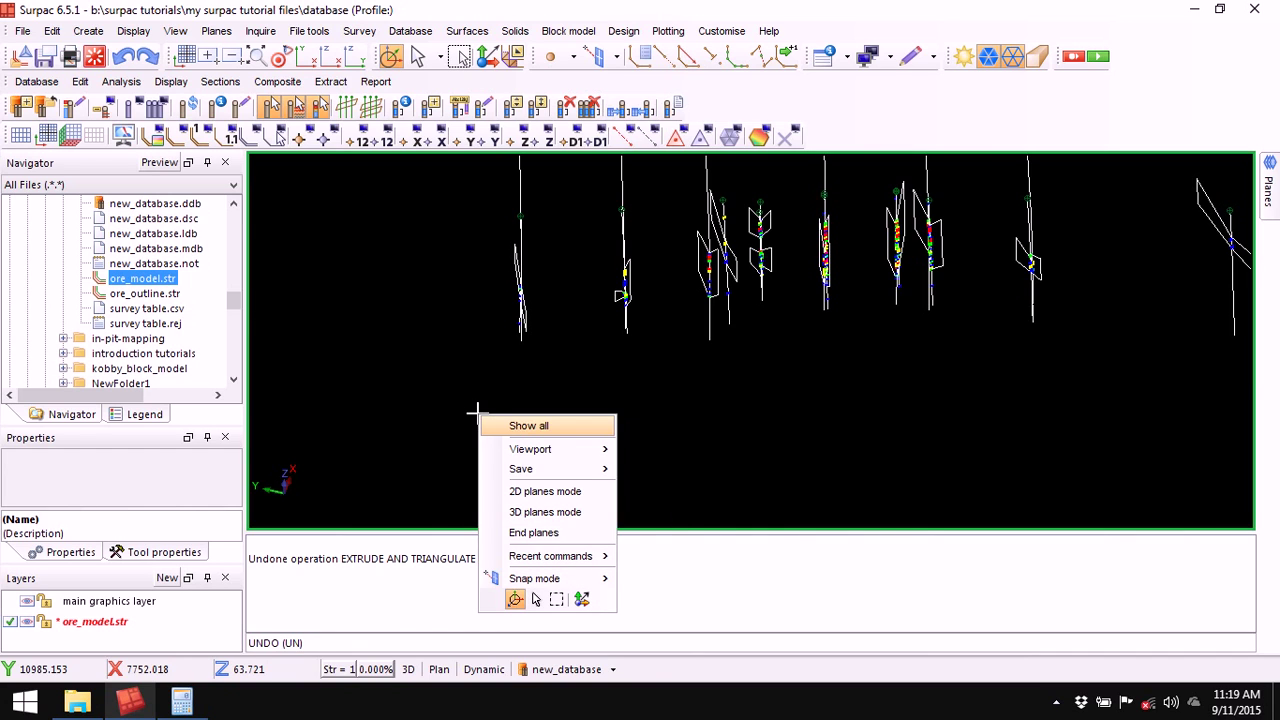
{"action": "mouse_move", "coordinate": [556, 562]}
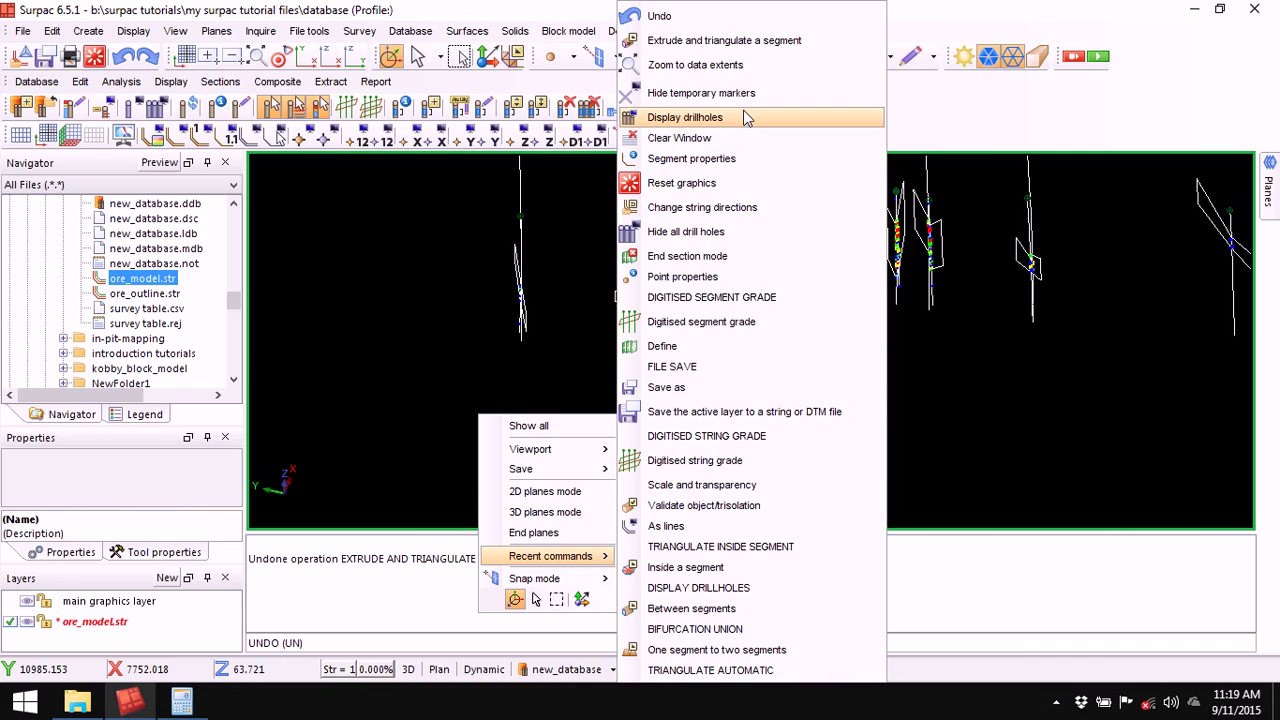
{"action": "left_click", "coordinate": [772, 41]}
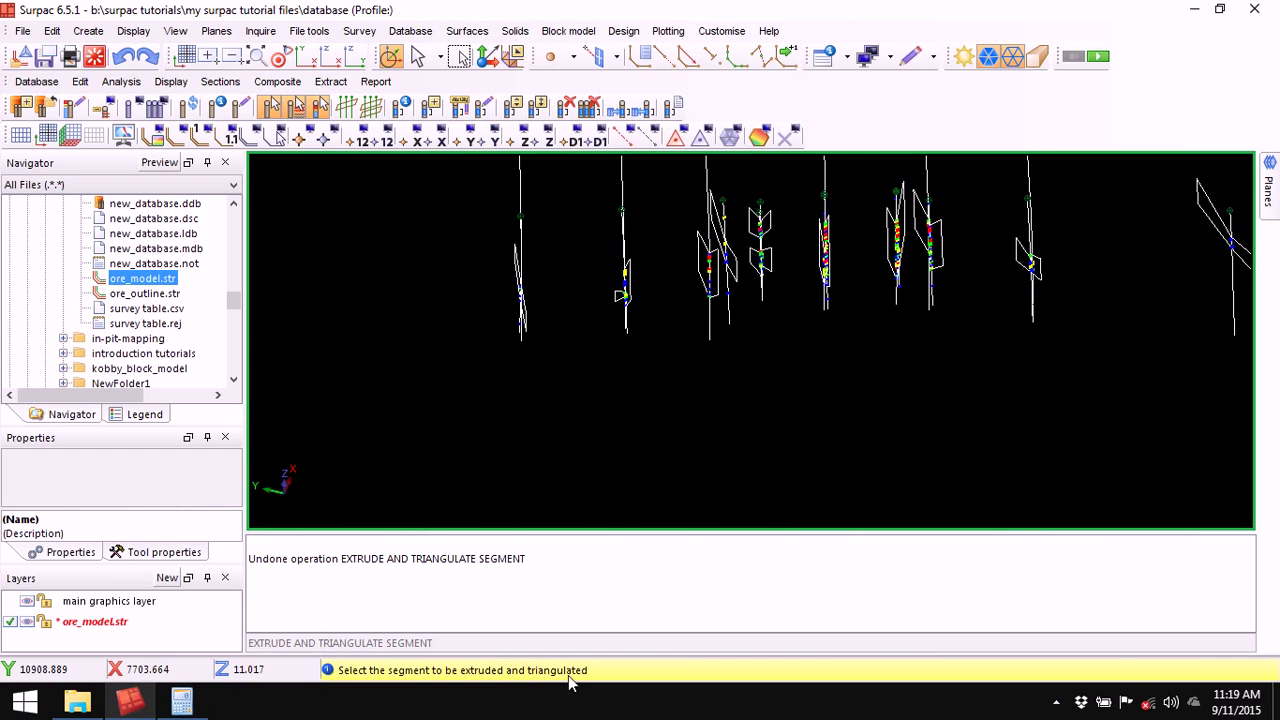
{"action": "left_click", "coordinate": [533, 315]}
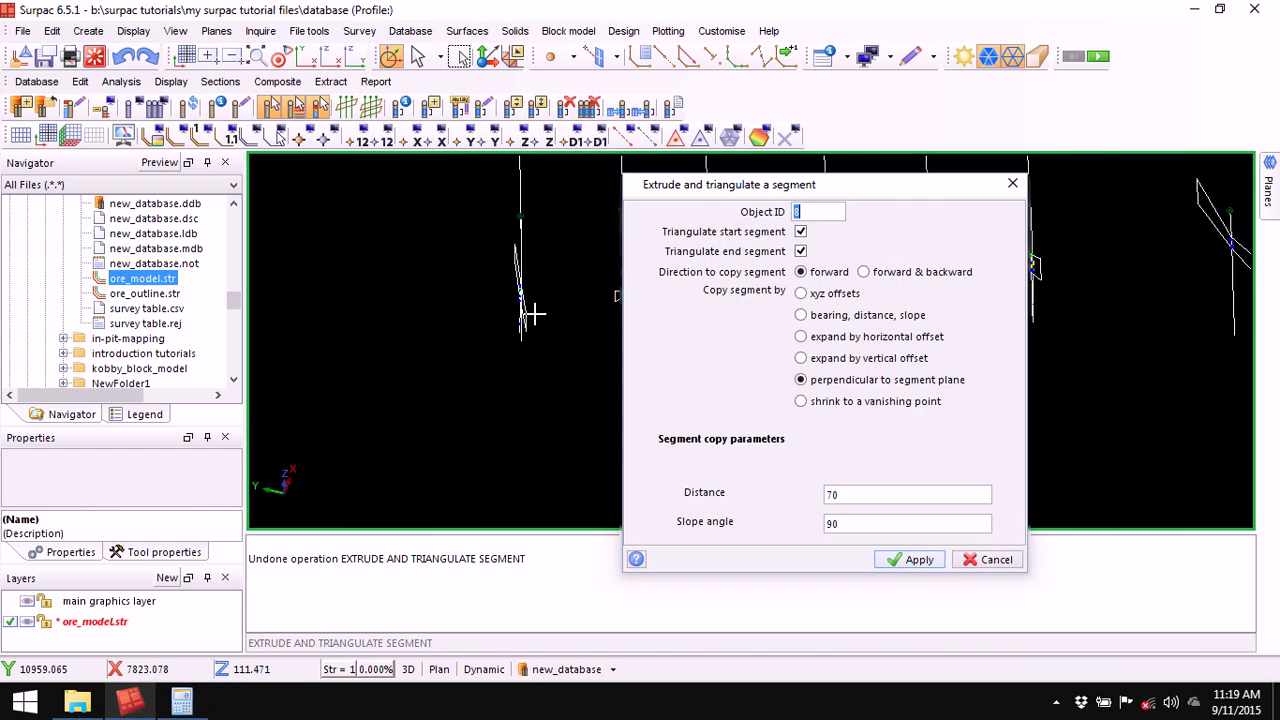
{"action": "left_click_drag", "start_coordinate": [843, 186], "coordinate": [706, 198]}
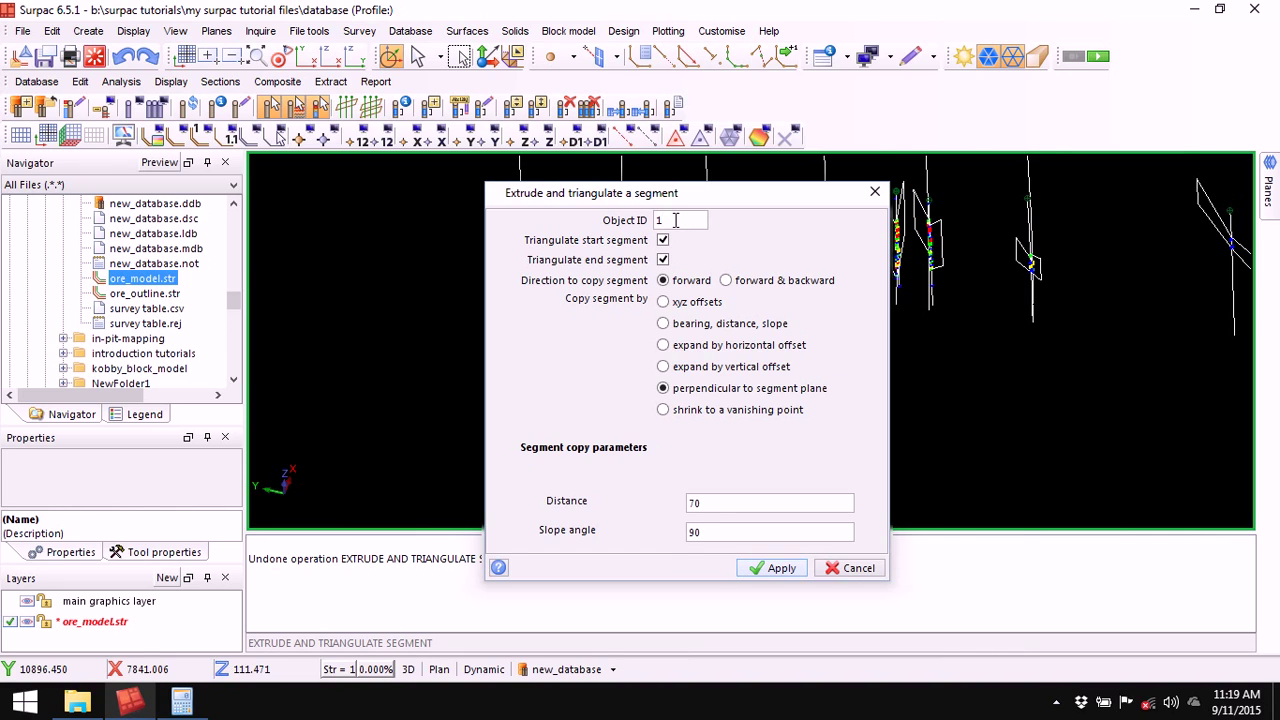
{"action": "left_click", "coordinate": [775, 568]}
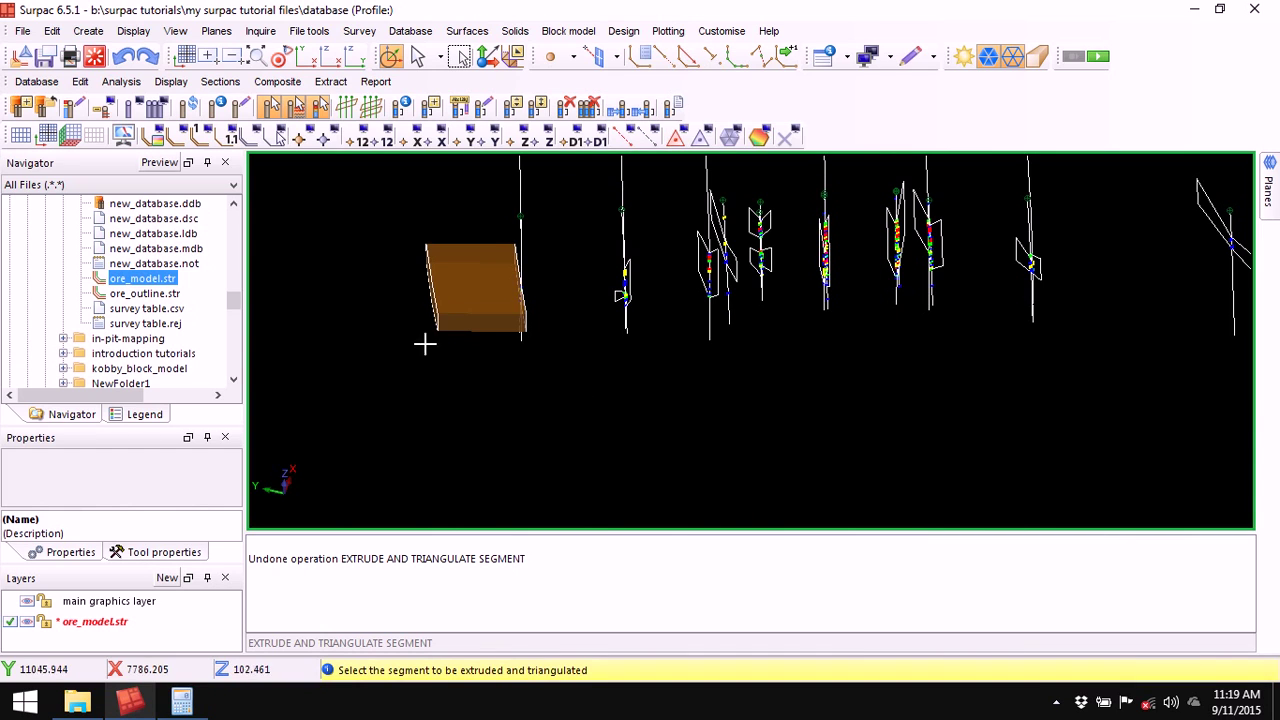
Undo the object 1 extrusion of the northernmost ore segment.
{"action": "key", "text": "Escape"}
{"action": "left_click_drag", "start_coordinate": [520, 392], "coordinate": [508, 329]}
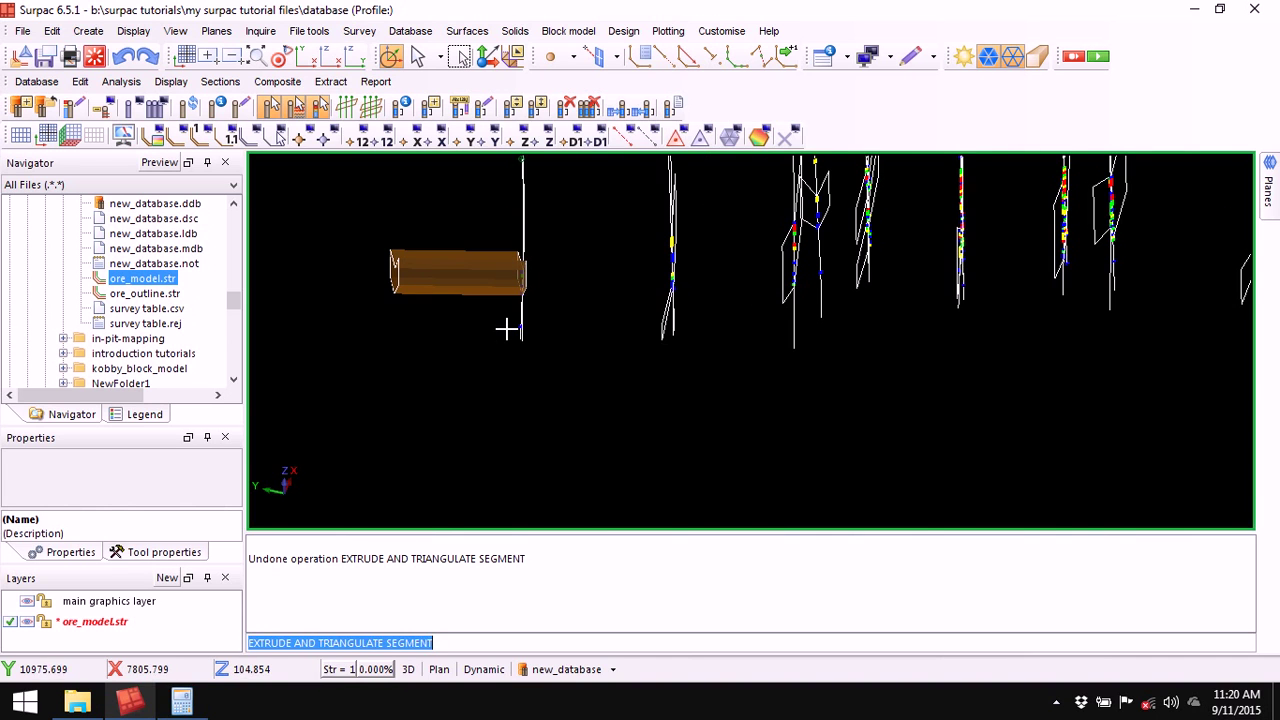
{"action": "left_click_drag", "start_coordinate": [580, 309], "coordinate": [627, 308]}
{"action": "scroll", "coordinate": [627, 308], "scroll_direction": "down", "scroll_amount": 1}
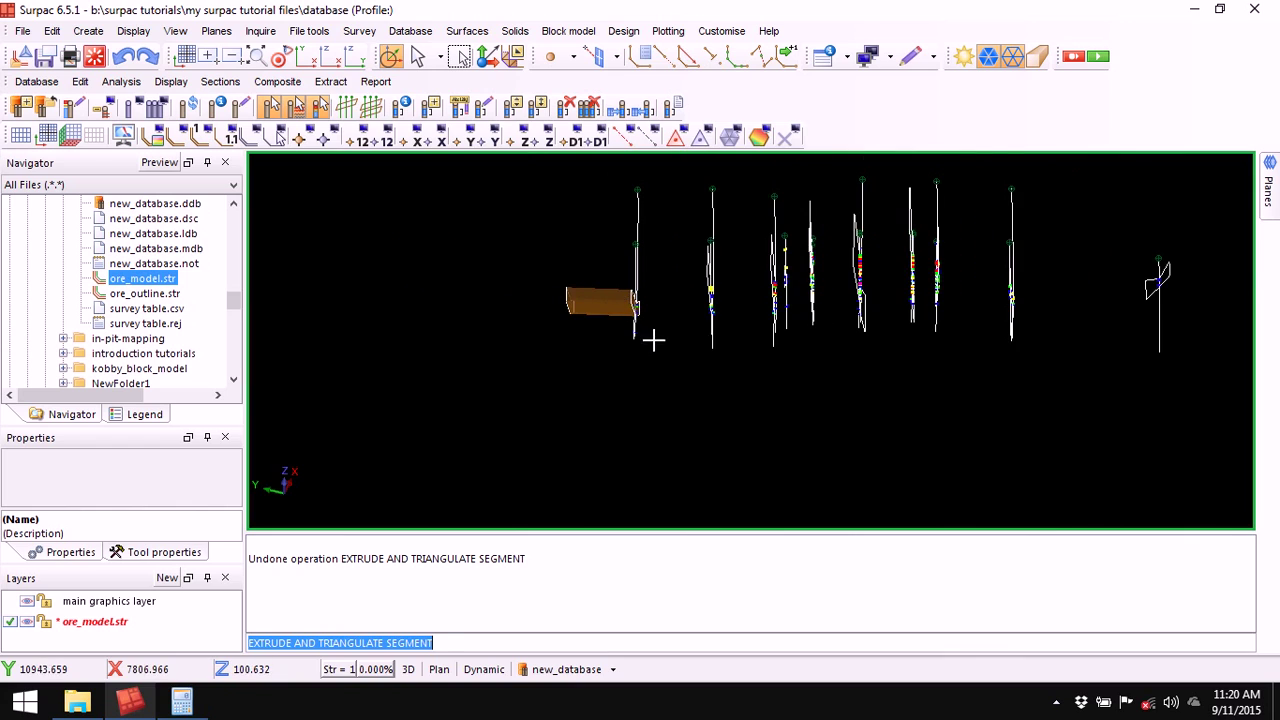
{"action": "scroll", "coordinate": [664, 320], "scroll_direction": "up", "scroll_amount": 1}
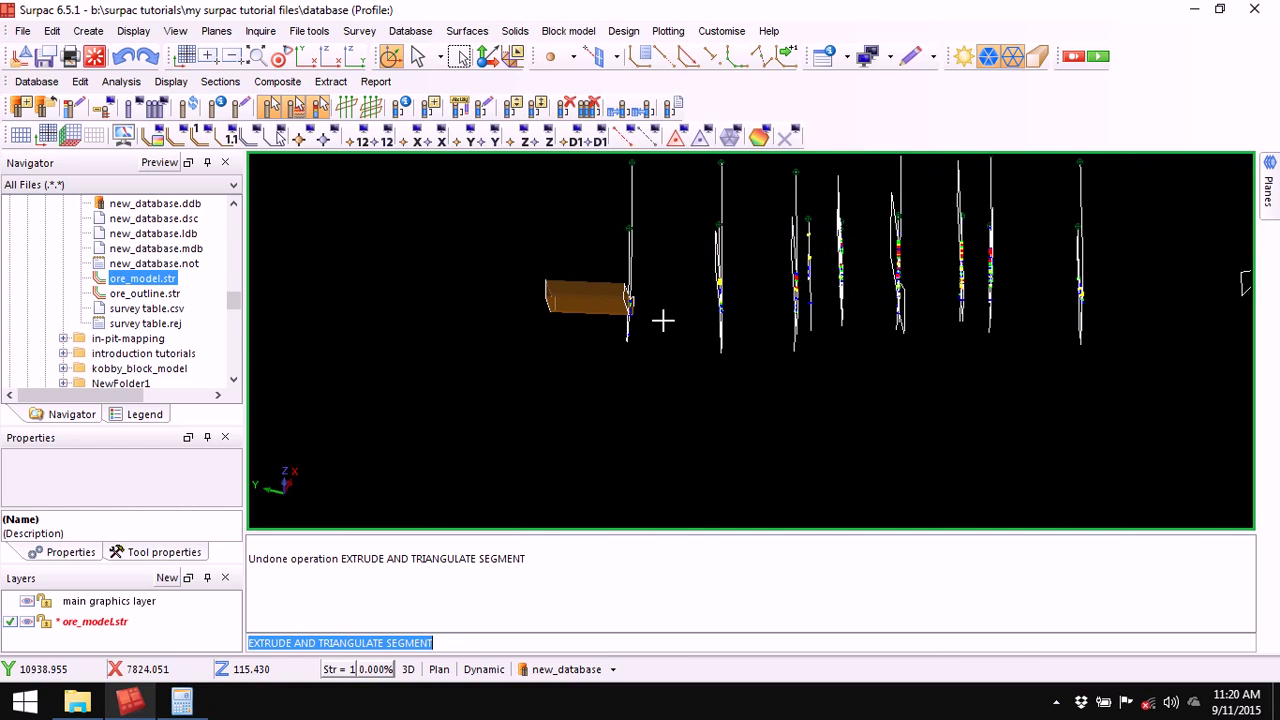
{"action": "left_click", "coordinate": [121, 57]}
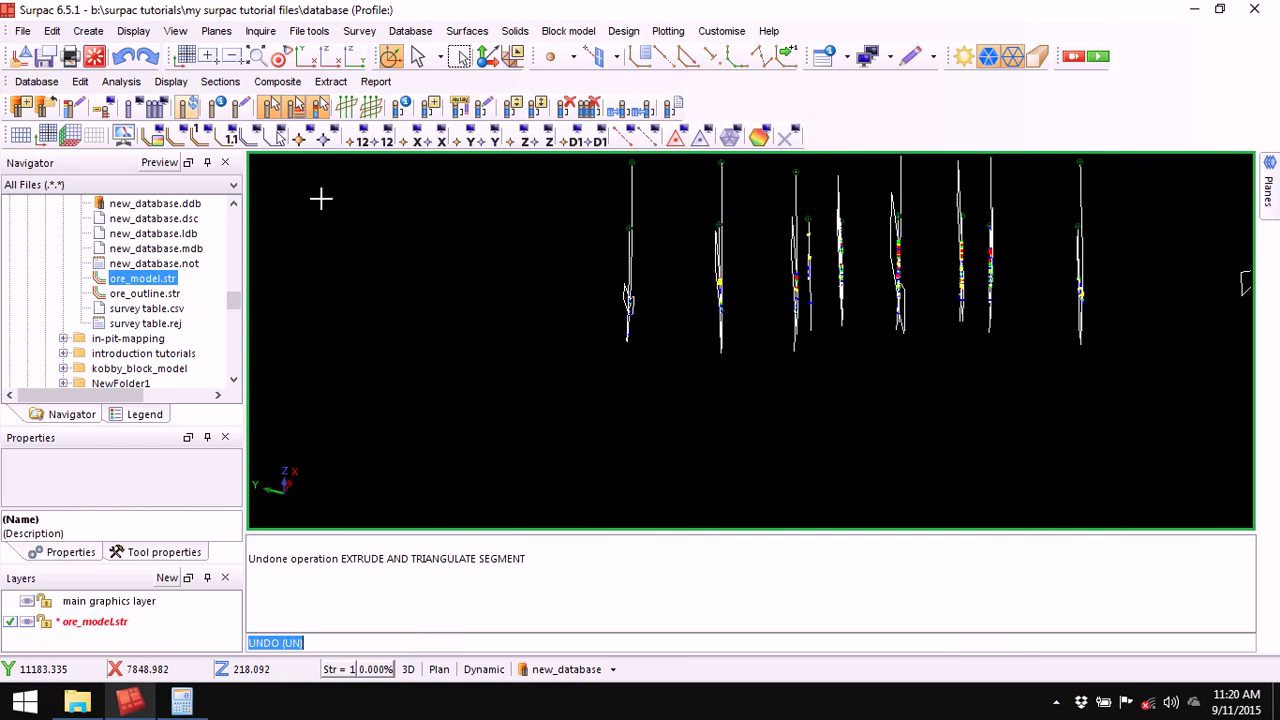
Extrude and triangulate the northernmost ore segment forward by 70, perpendicular to its plane at a 90 slope angle, with object ID 8.
{"action": "right_click", "coordinate": [477, 343]}
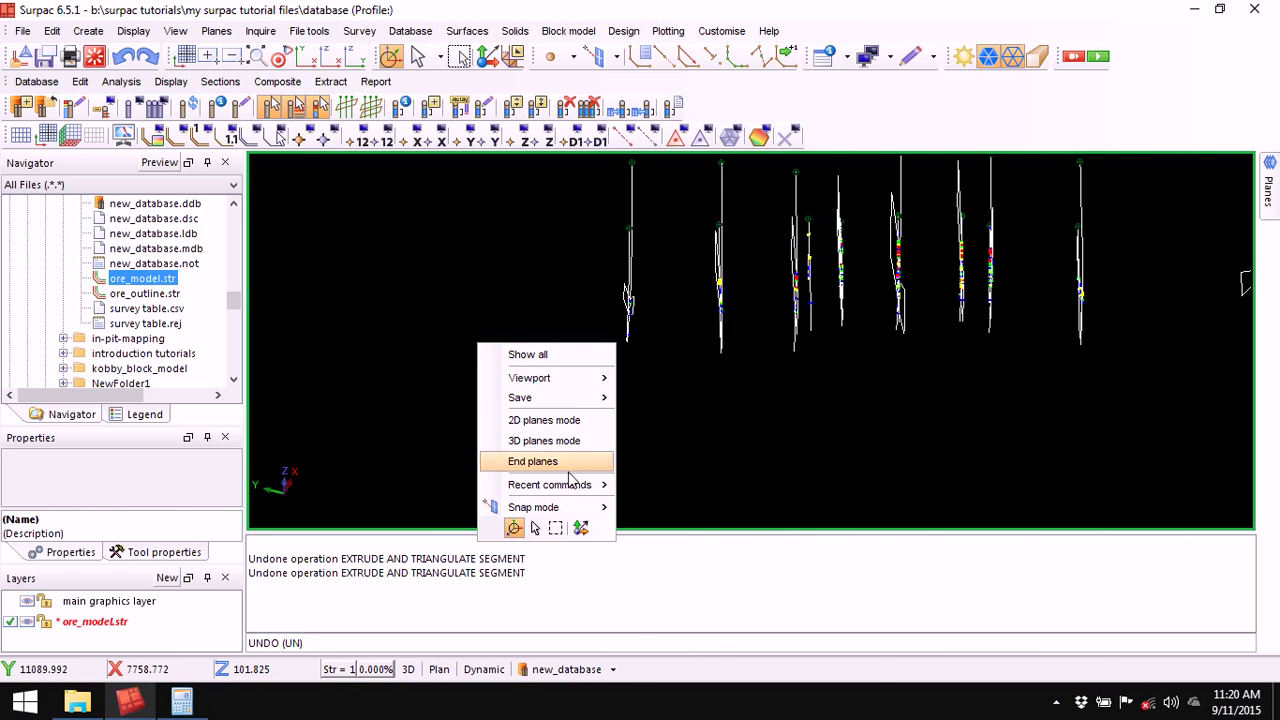
{"action": "mouse_move", "coordinate": [580, 485]}
{"action": "left_click", "coordinate": [722, 40]}
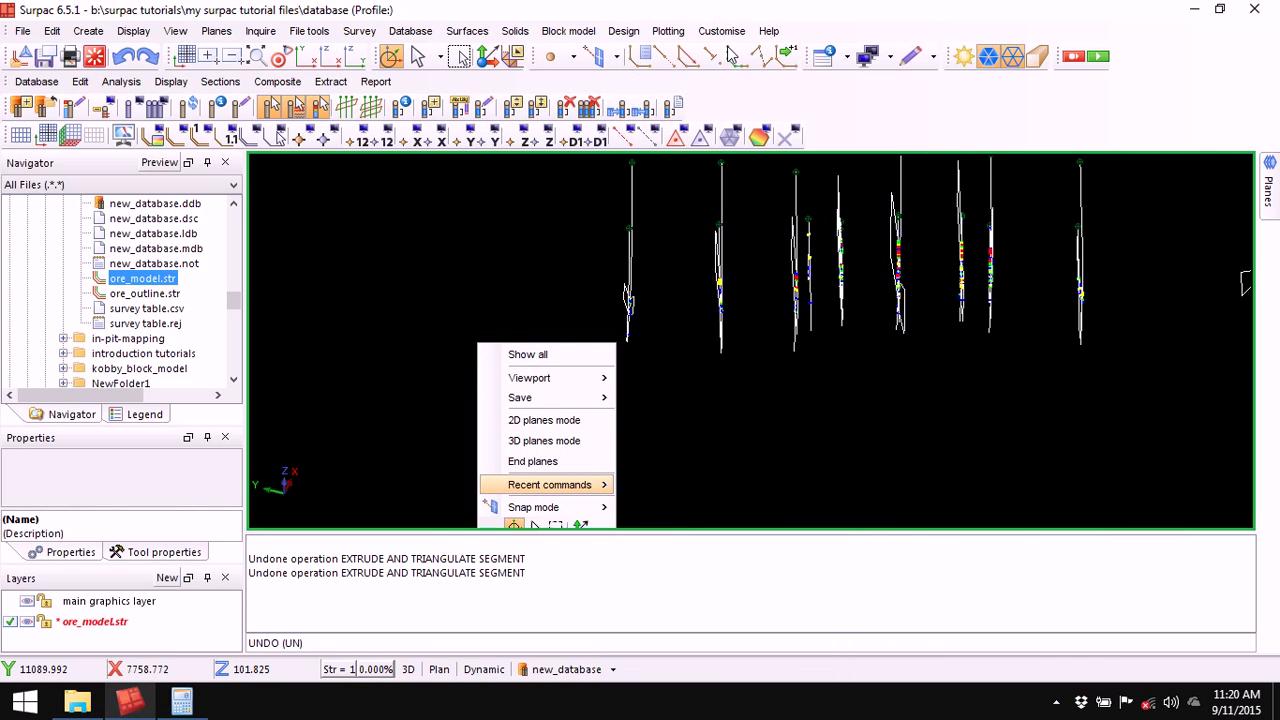
{"action": "left_click", "coordinate": [613, 291]}
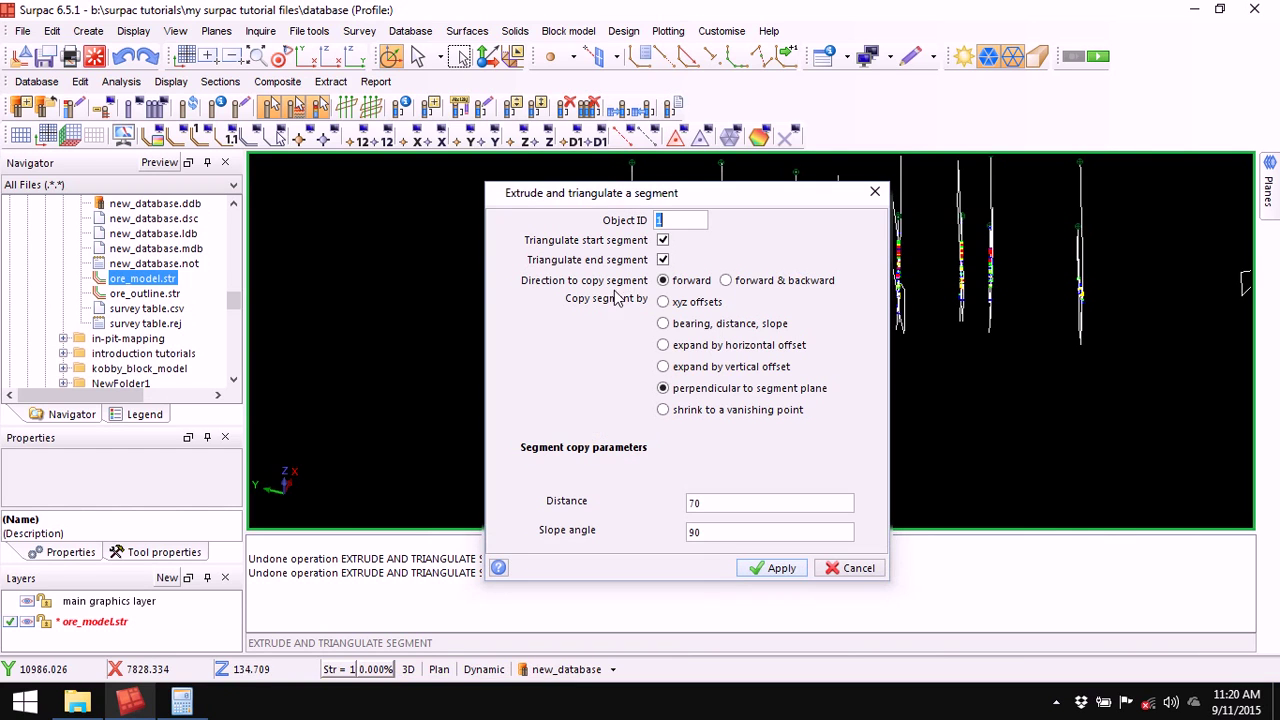
{"action": "right_click", "coordinate": [674, 221]}
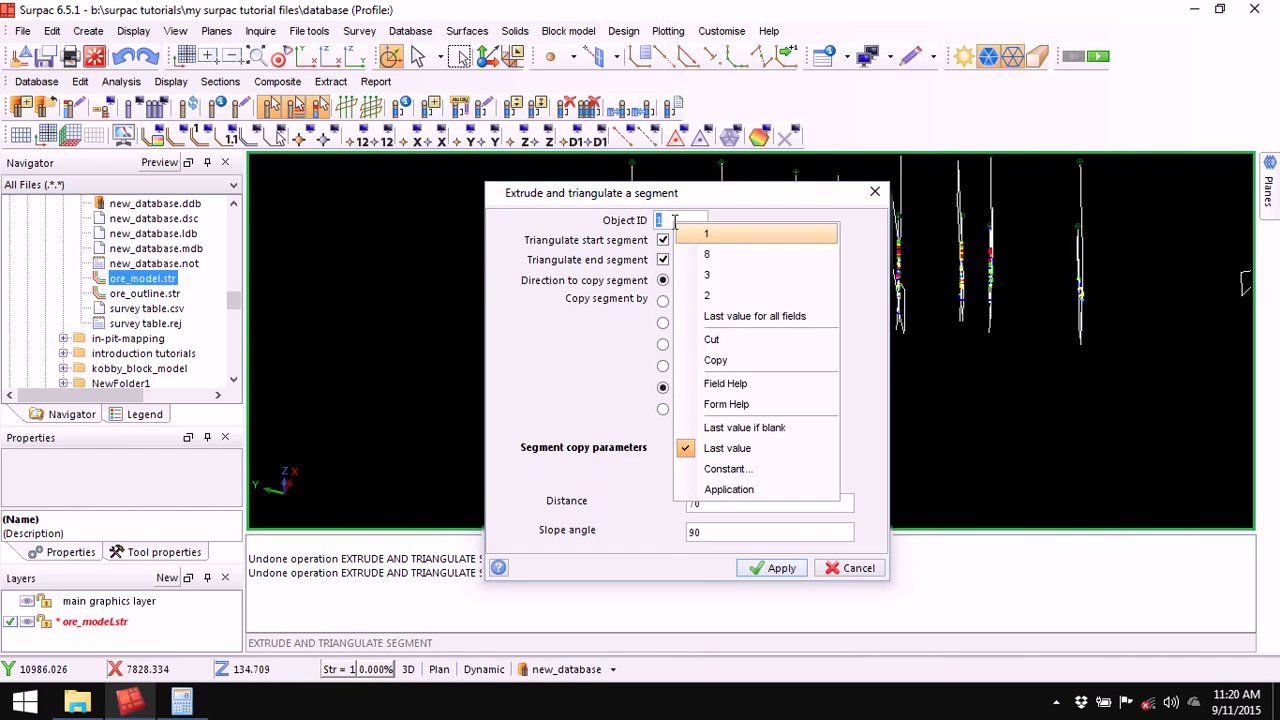
{"action": "left_click", "coordinate": [738, 258]}
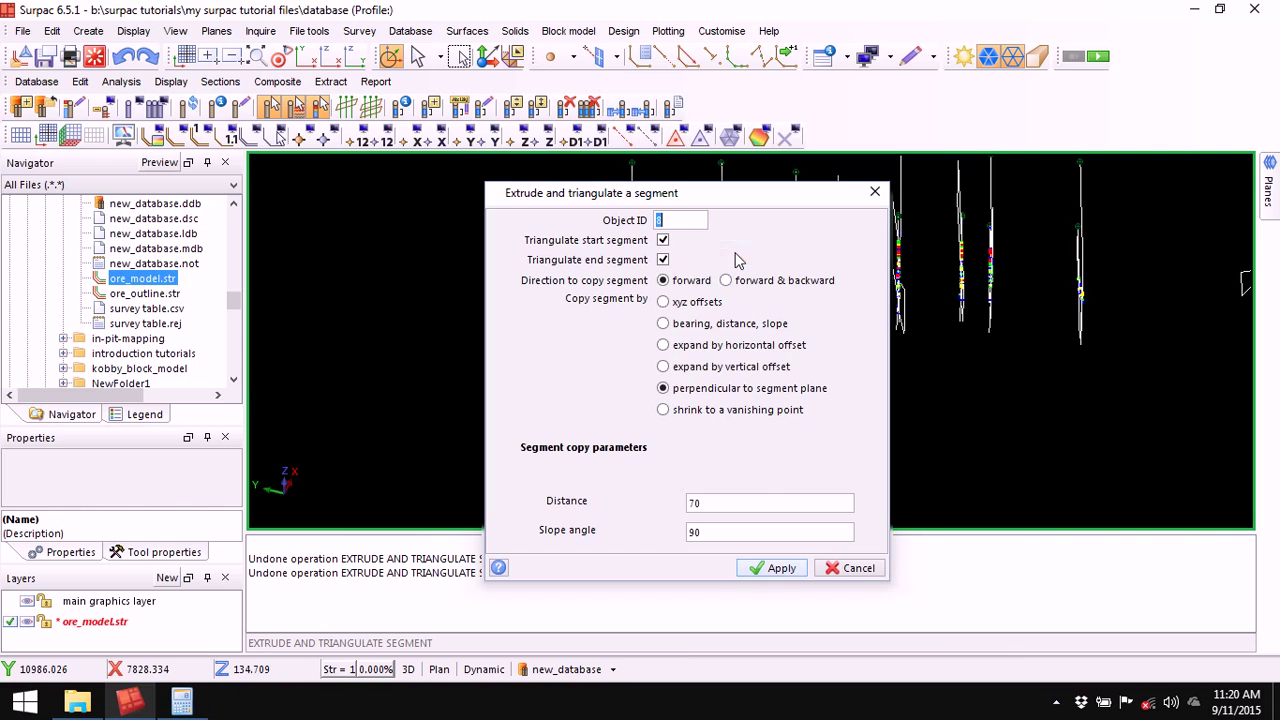
{"action": "left_click", "coordinate": [777, 567]}
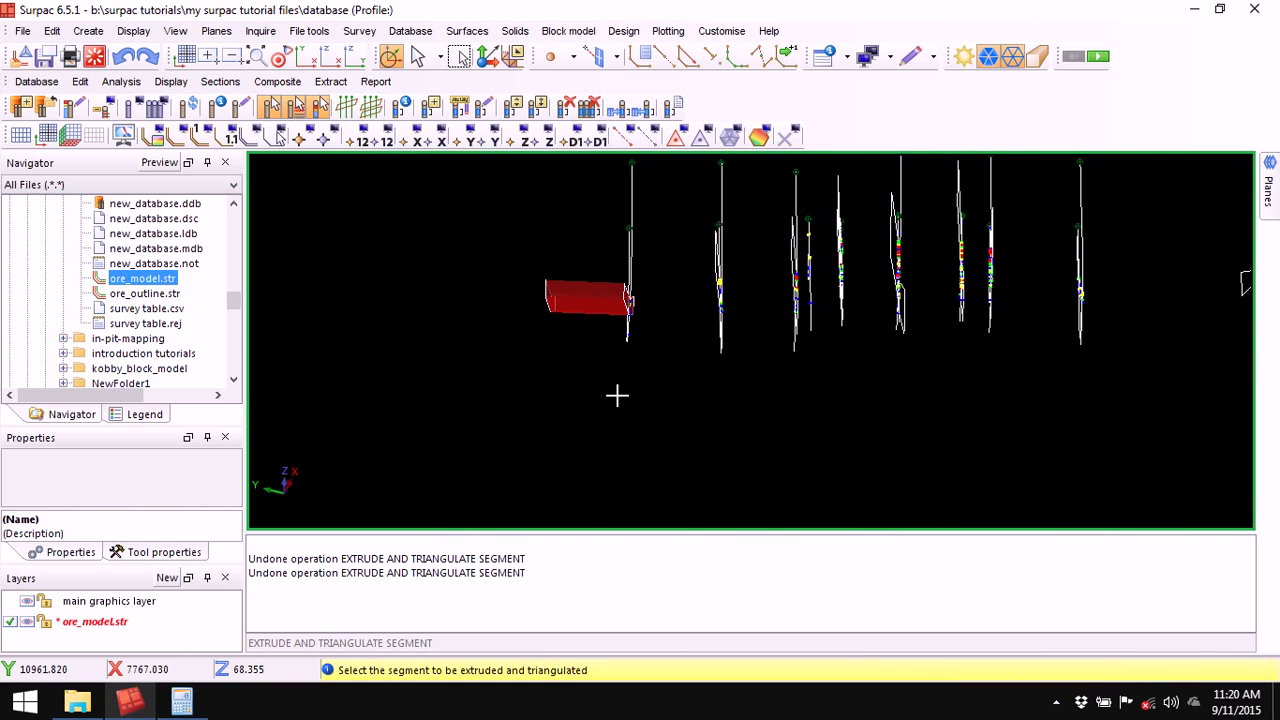
{"action": "key", "text": "Escape"}
{"action": "left_click_drag", "start_coordinate": [623, 383], "coordinate": [651, 398]}
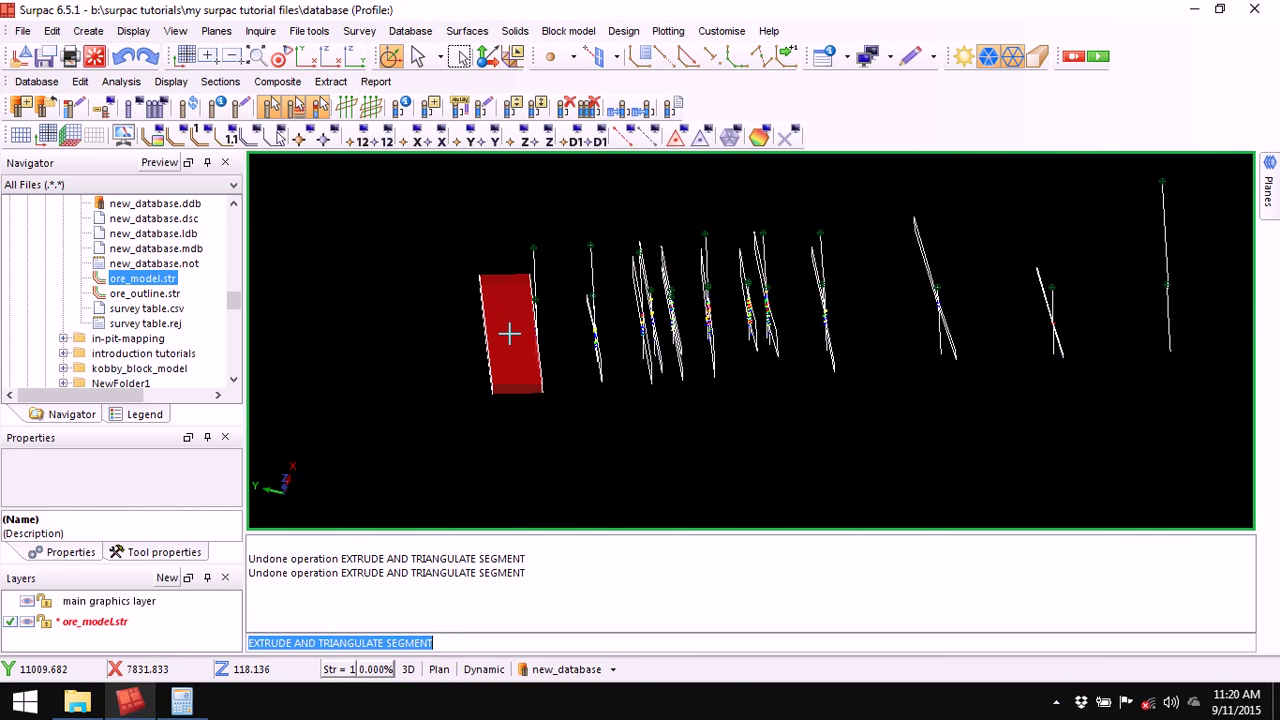
Clear the message window and delete the extruded trisolation at the northernmost ore segment, keeping the copied segment.
{"action": "right_click", "coordinate": [697, 596]}
{"action": "left_click", "coordinate": [745, 598]}
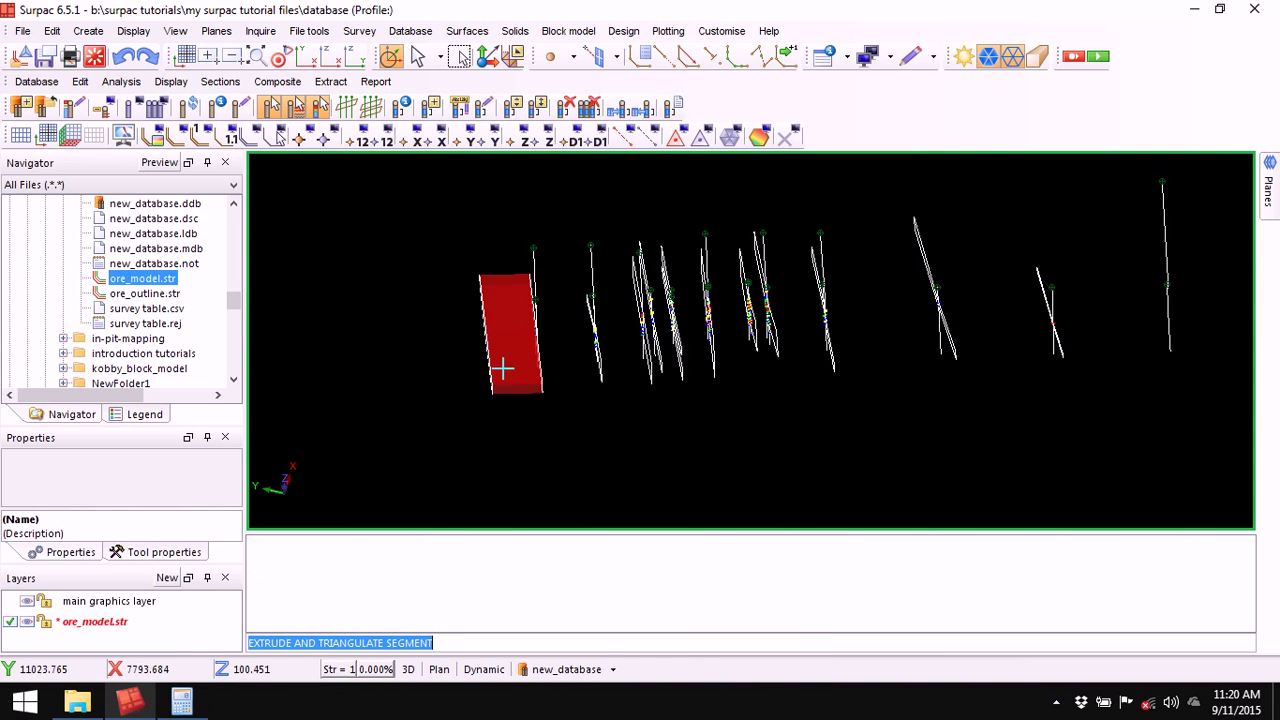
{"action": "left_click", "coordinate": [516, 36]}
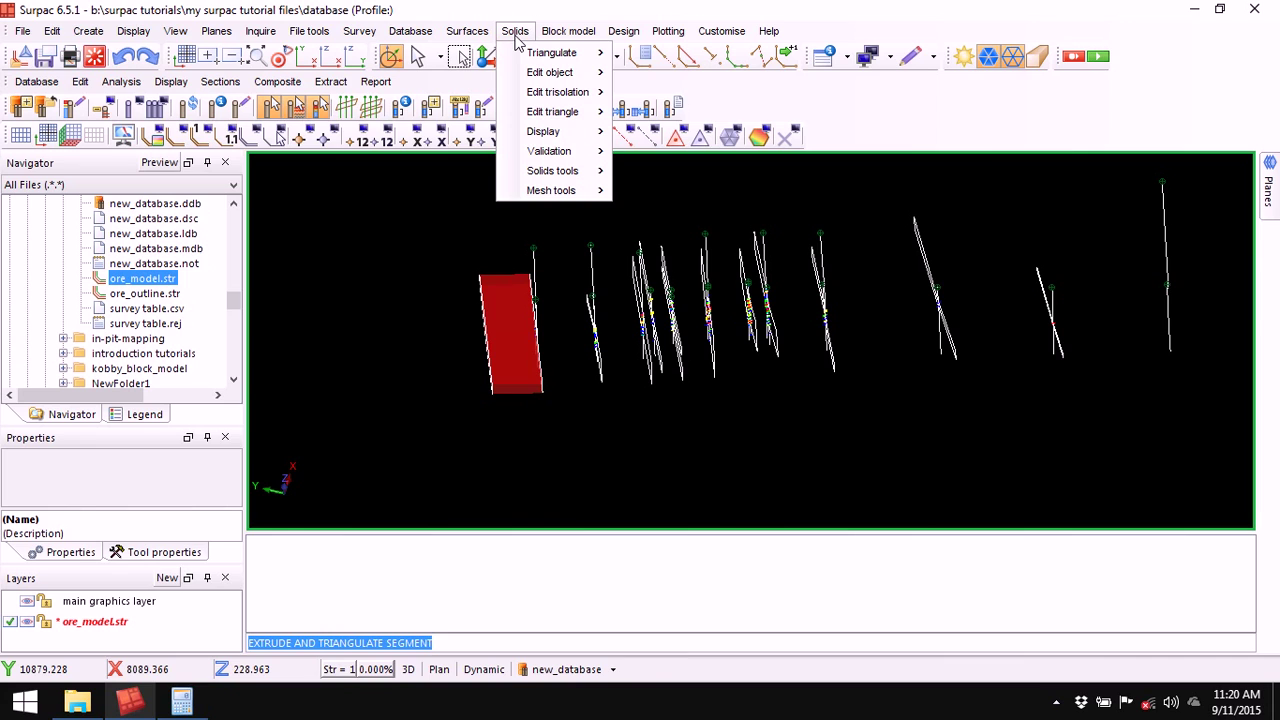
{"action": "mouse_move", "coordinate": [560, 93]}
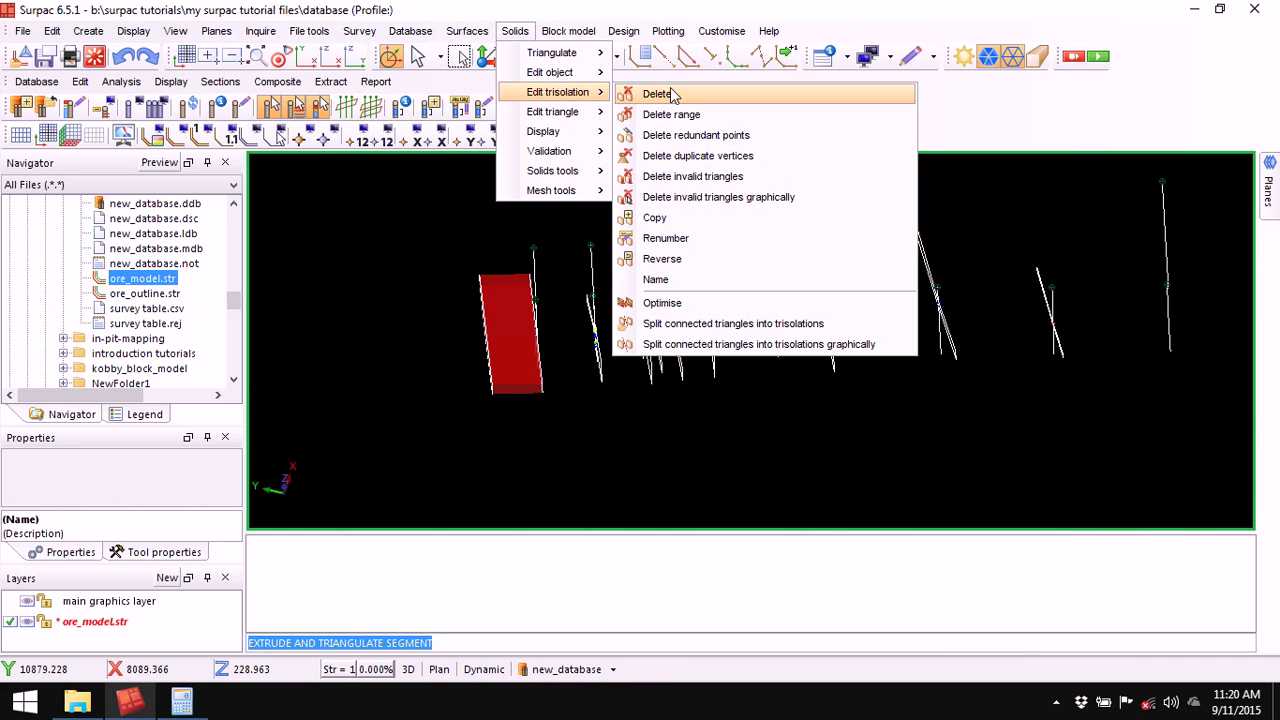
{"action": "left_click", "coordinate": [692, 100]}
{"action": "left_click", "coordinate": [515, 310]}
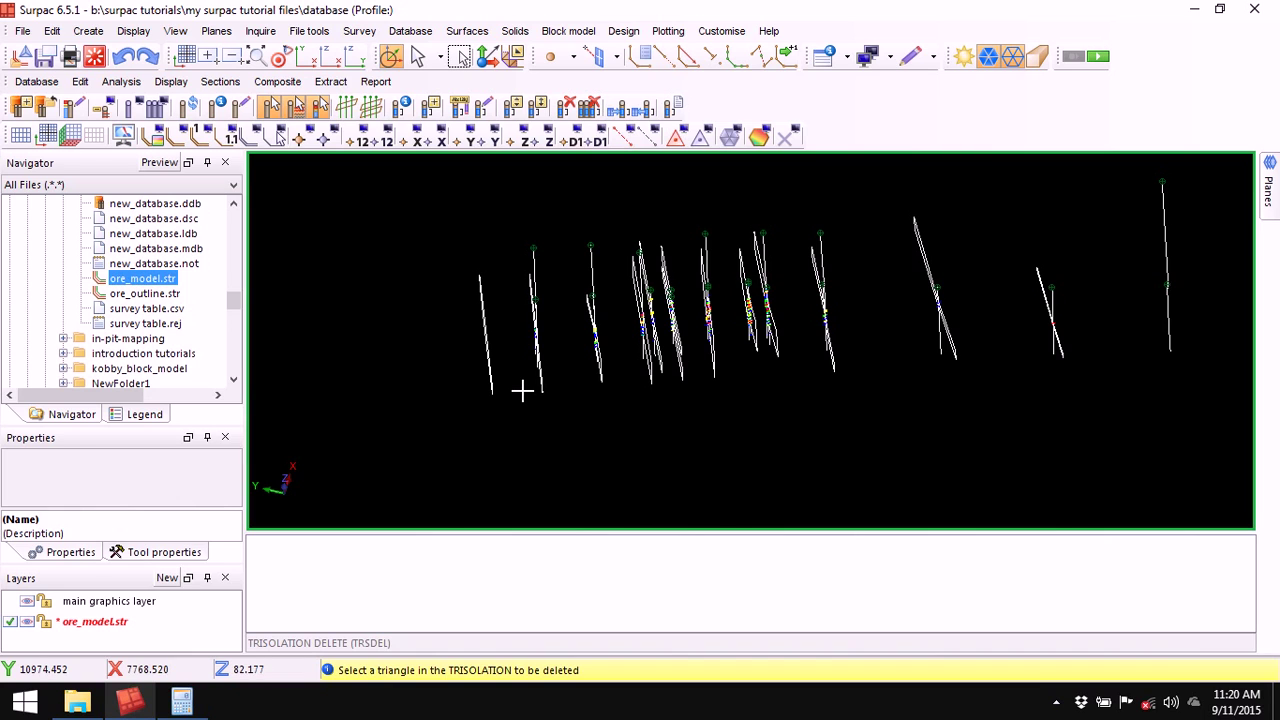
{"action": "key", "text": "Escape"}
Extrude and triangulate the southernmost ore segment forward and backward by 70, perpendicular to its plane at a 90 slope angle, as object 8.
{"action": "scroll", "coordinate": [771, 424], "scroll_direction": "down", "scroll_amount": 2}
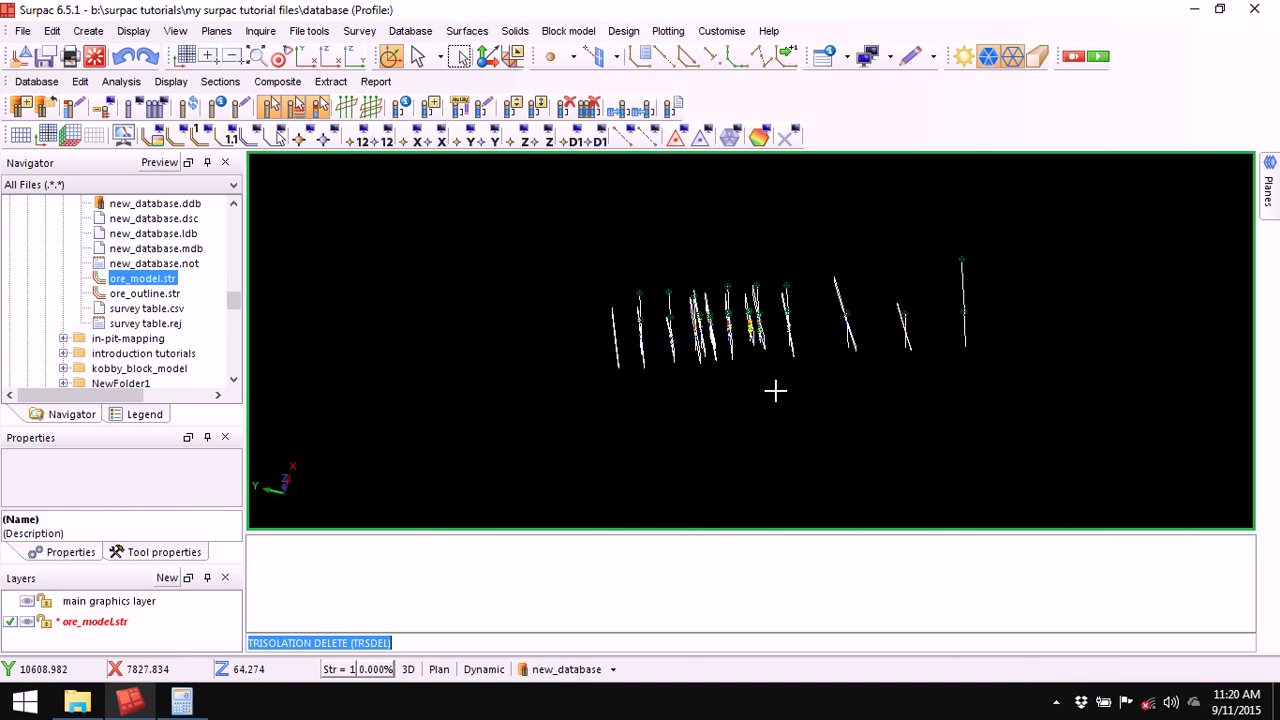
{"action": "middle_click_drag", "start_coordinate": [786, 371], "coordinate": [662, 387]}
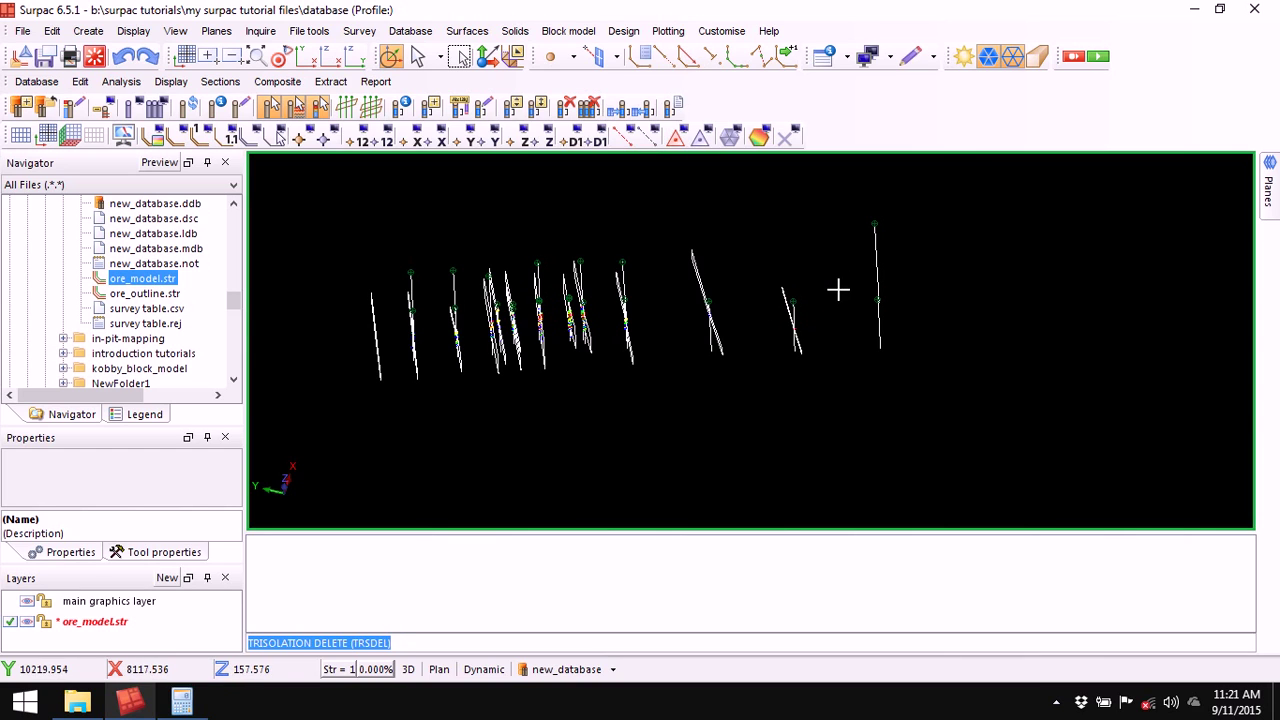
{"action": "right_click", "coordinate": [658, 438]}
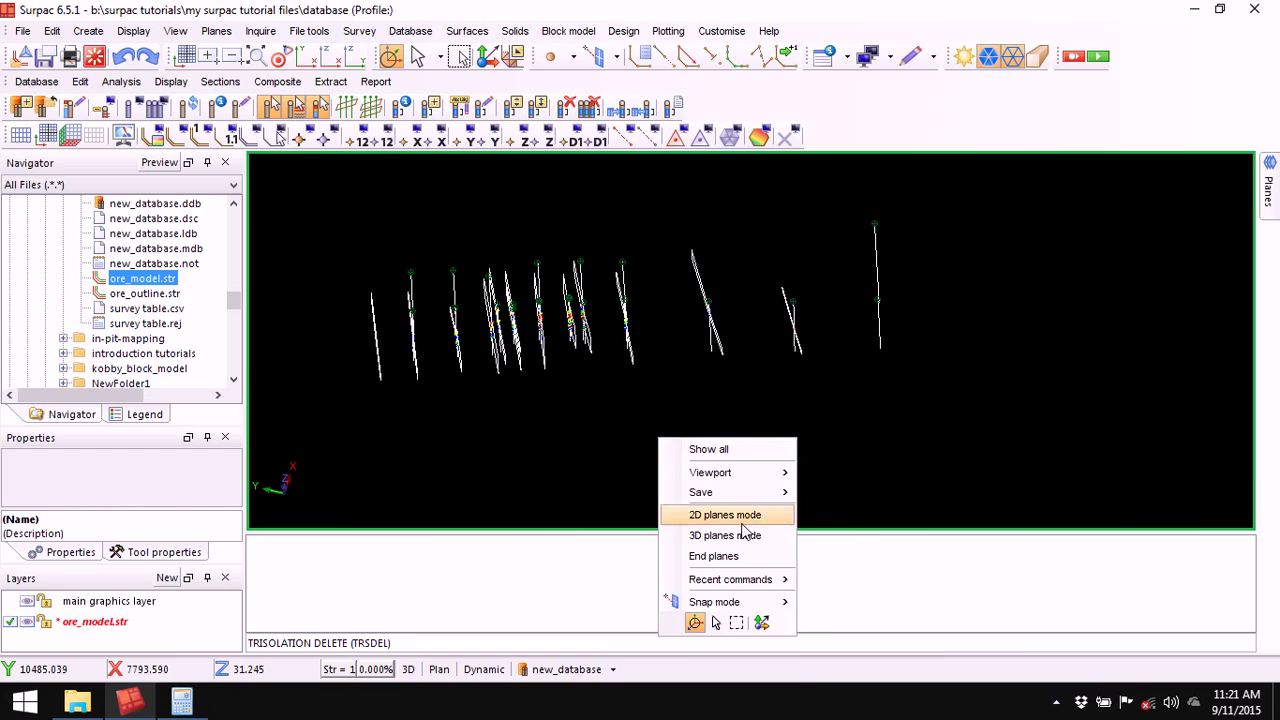
{"action": "mouse_move", "coordinate": [722, 582]}
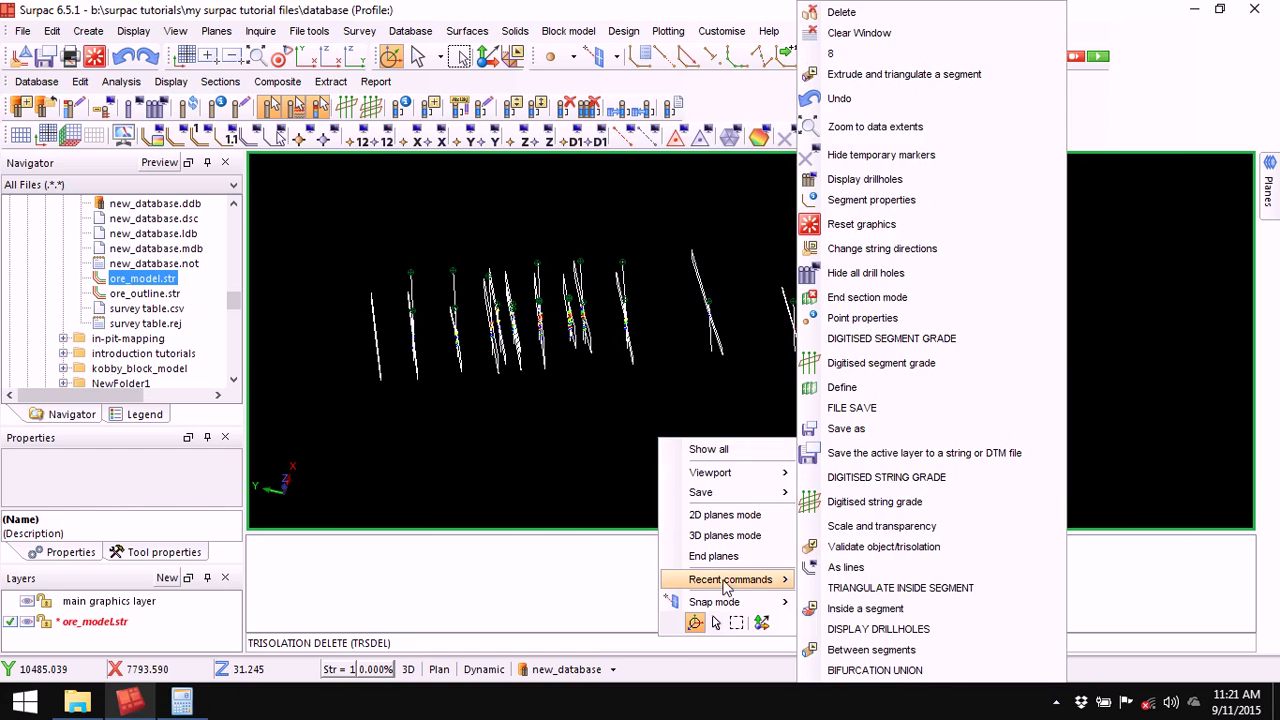
{"action": "left_click", "coordinate": [930, 76]}
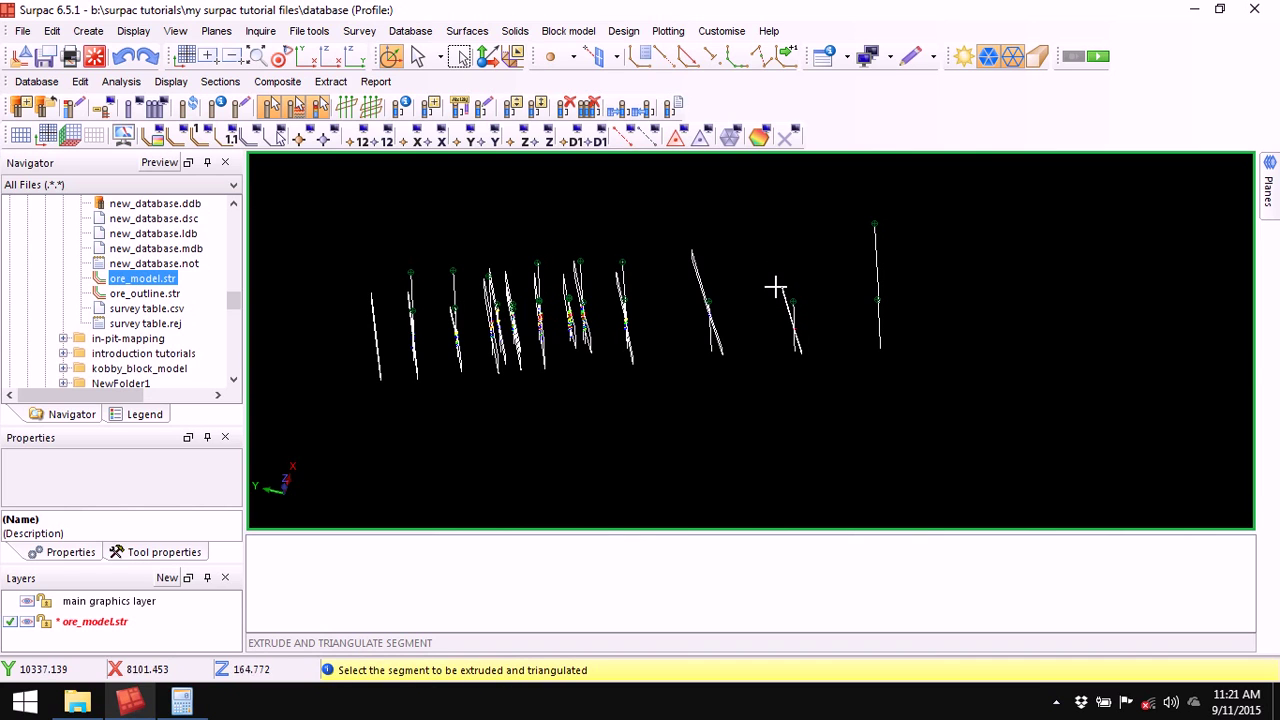
{"action": "left_click", "coordinate": [776, 287]}
{"action": "left_click", "coordinate": [728, 282]}
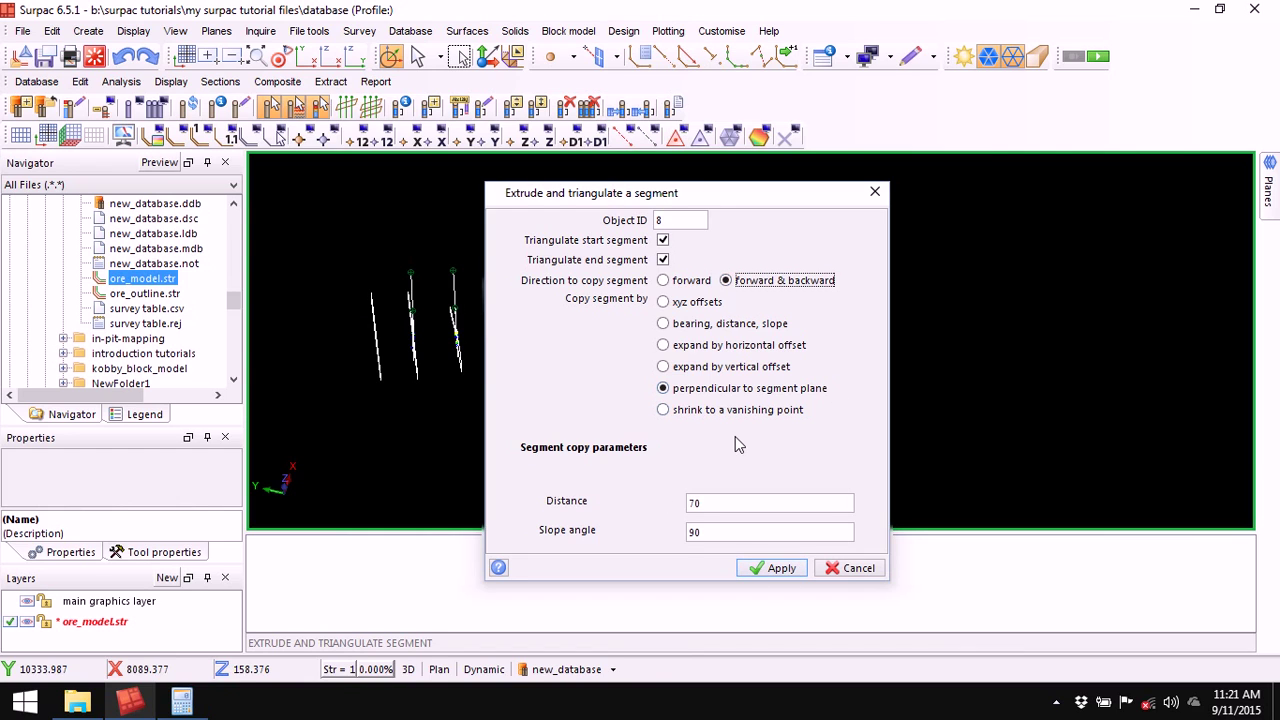
{"action": "left_click", "coordinate": [770, 568]}
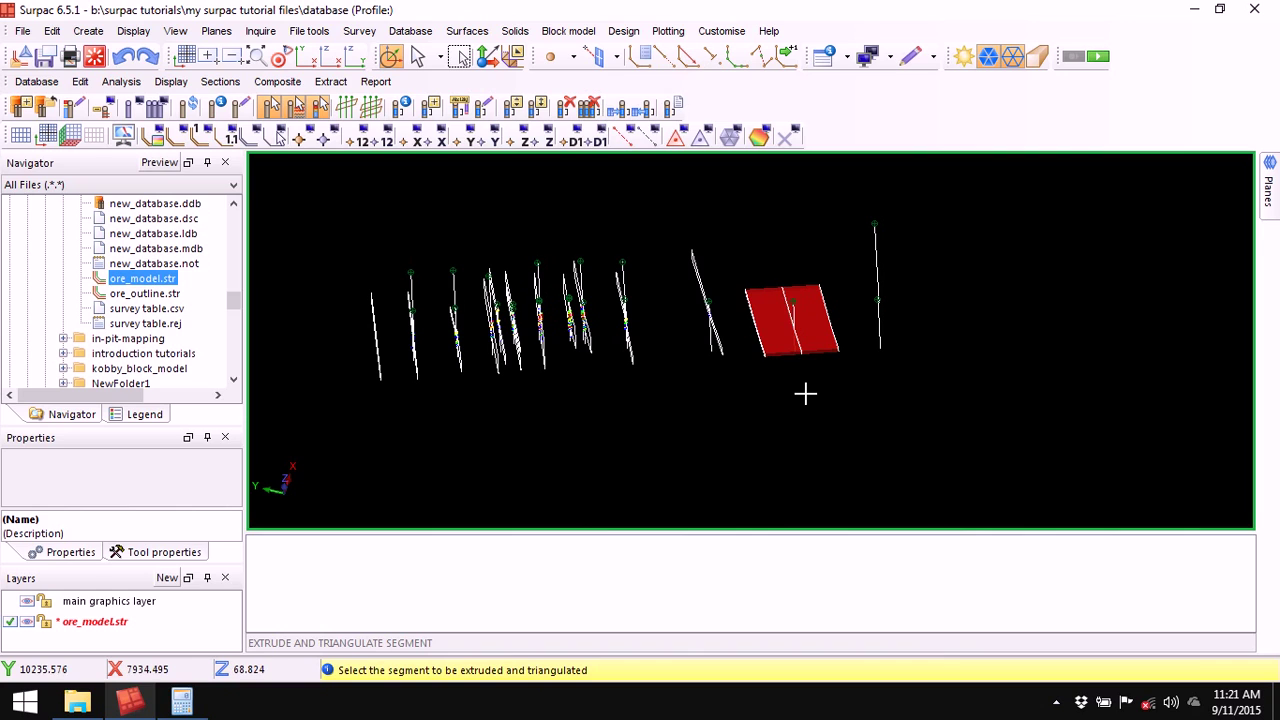
{"action": "key", "text": "Escape"}
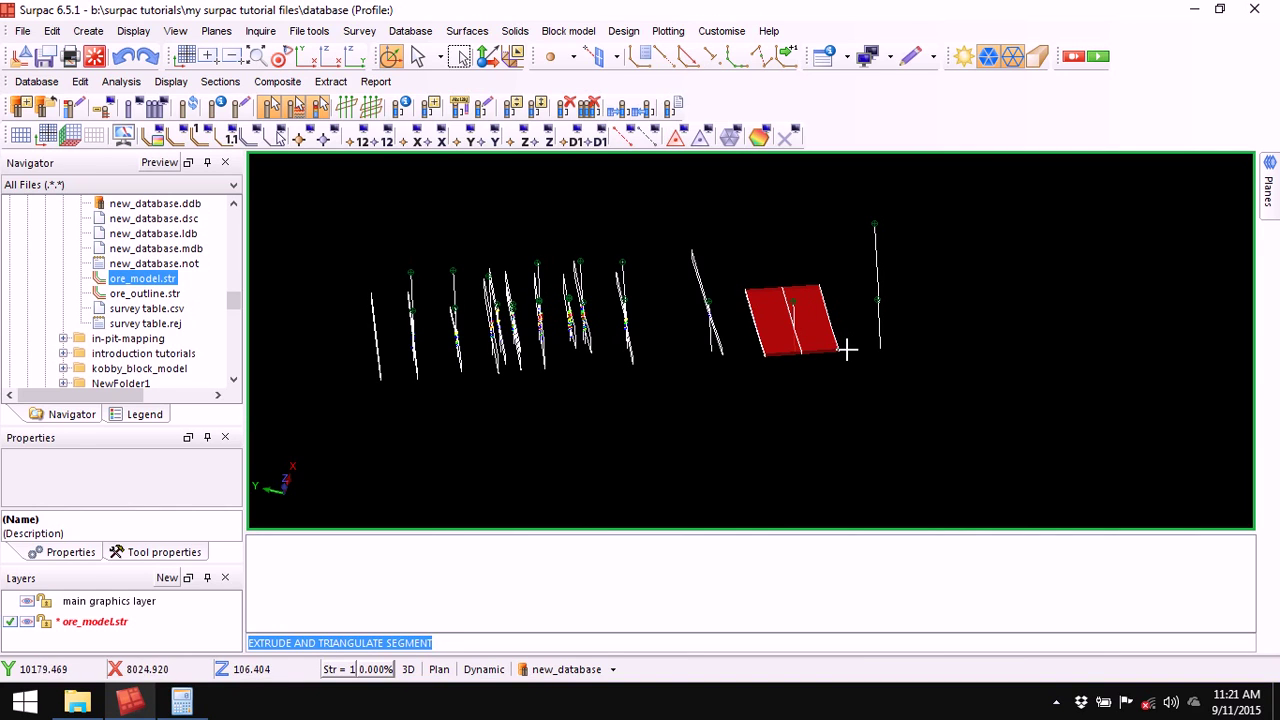
Delete the extruded trisolation around the southernmost ore segment, keeping the copied segments on both sides.
{"action": "left_click_drag", "start_coordinate": [846, 396], "coordinate": [814, 389]}
{"action": "scroll", "coordinate": [794, 369], "scroll_direction": "up", "scroll_amount": 4}
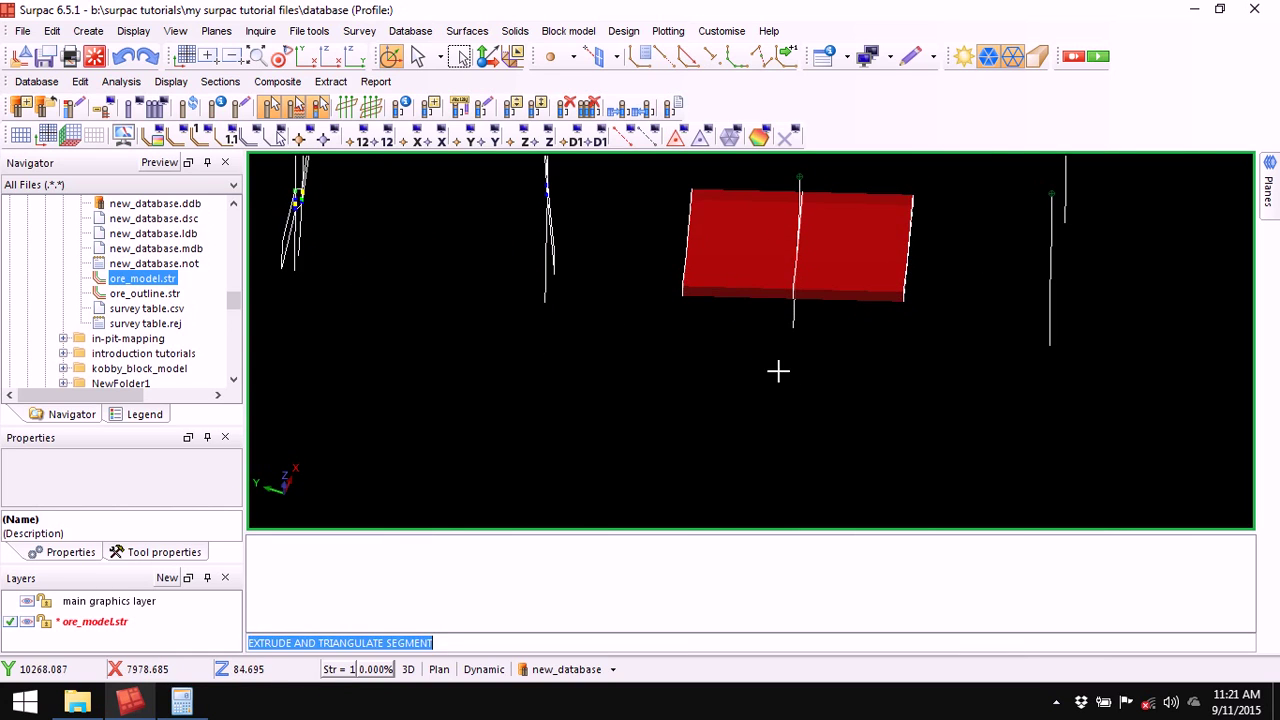
{"action": "left_click_drag", "start_coordinate": [729, 360], "coordinate": [734, 360]}
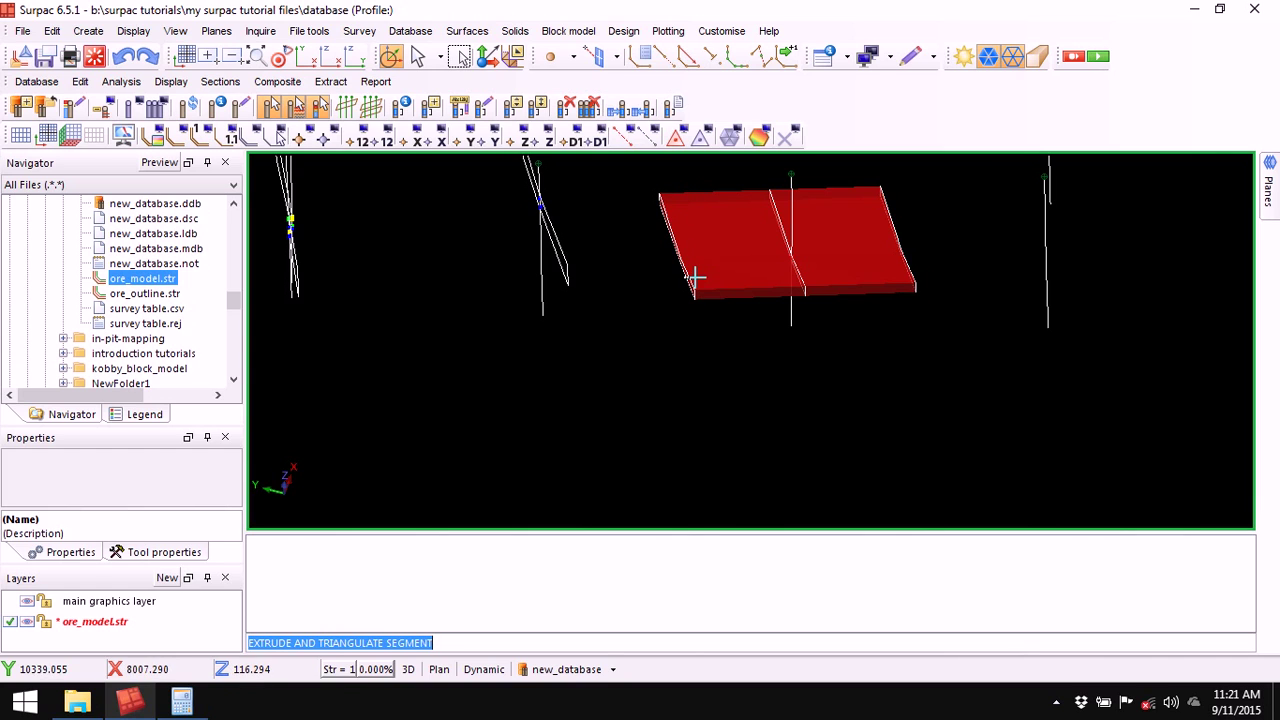
{"action": "left_click", "coordinate": [514, 31]}
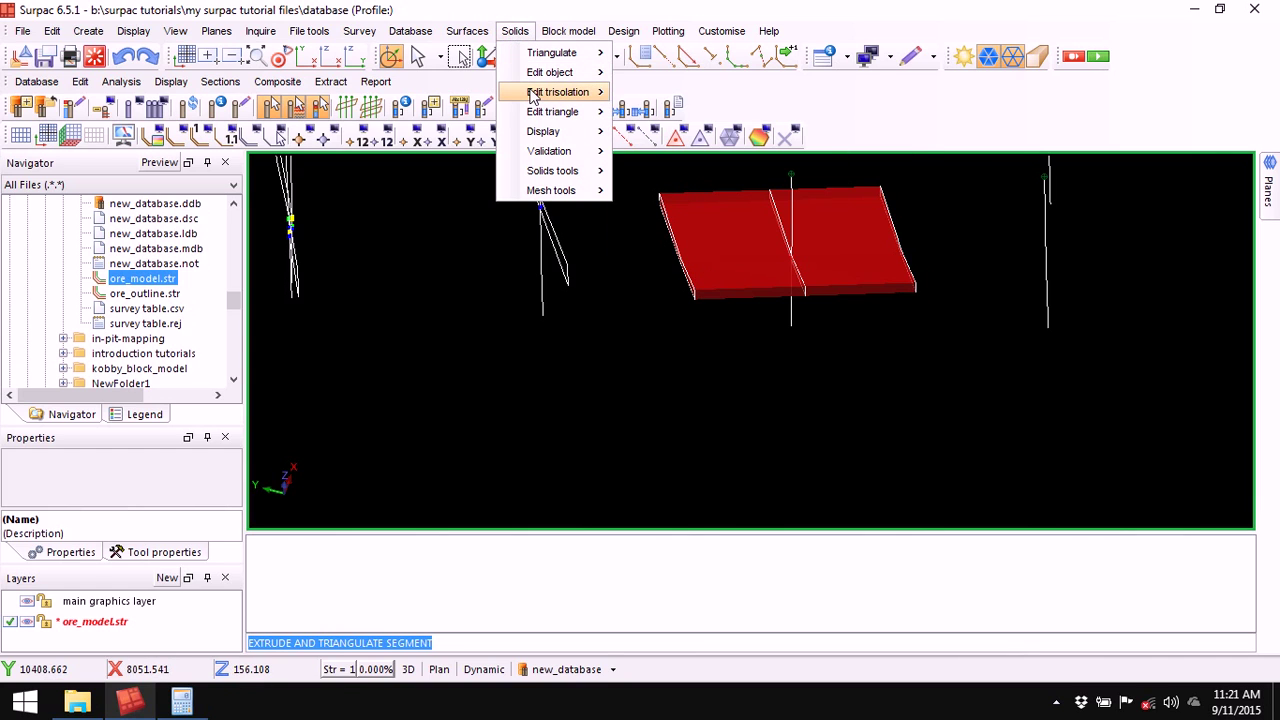
{"action": "mouse_move", "coordinate": [532, 94]}
{"action": "left_click", "coordinate": [677, 94]}
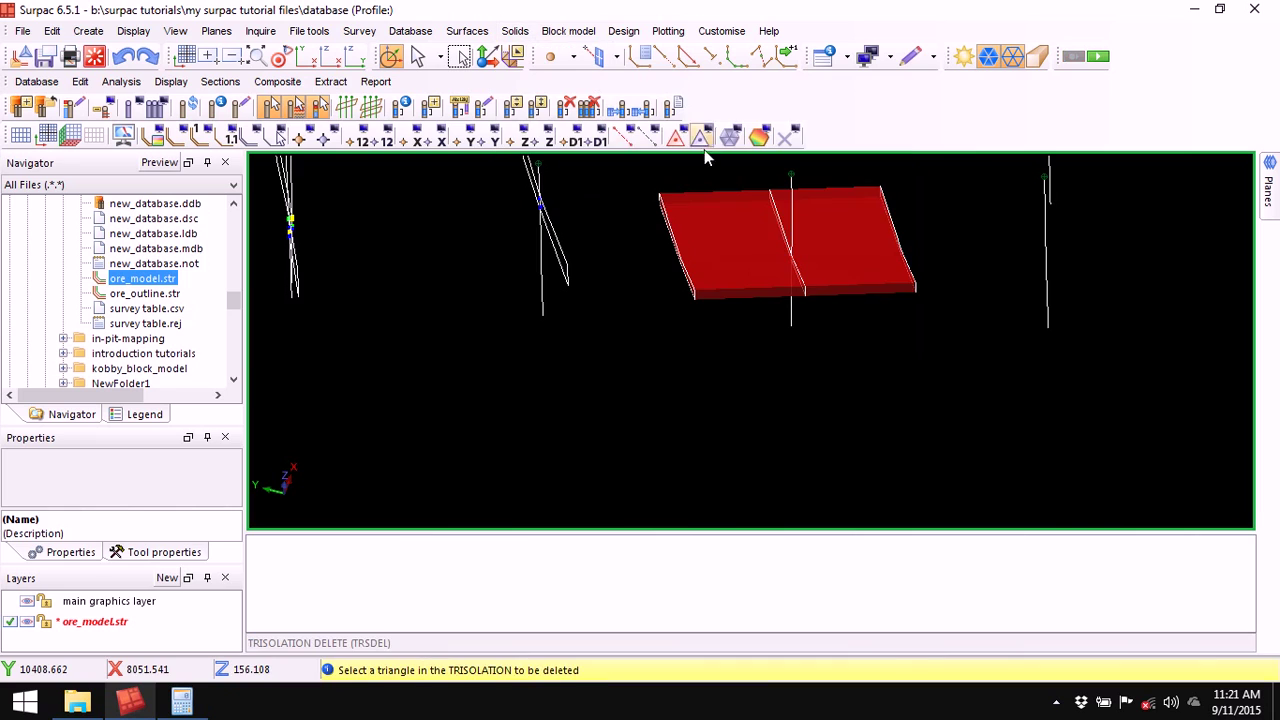
{"action": "left_click", "coordinate": [746, 254]}
{"action": "key", "text": "Escape"}
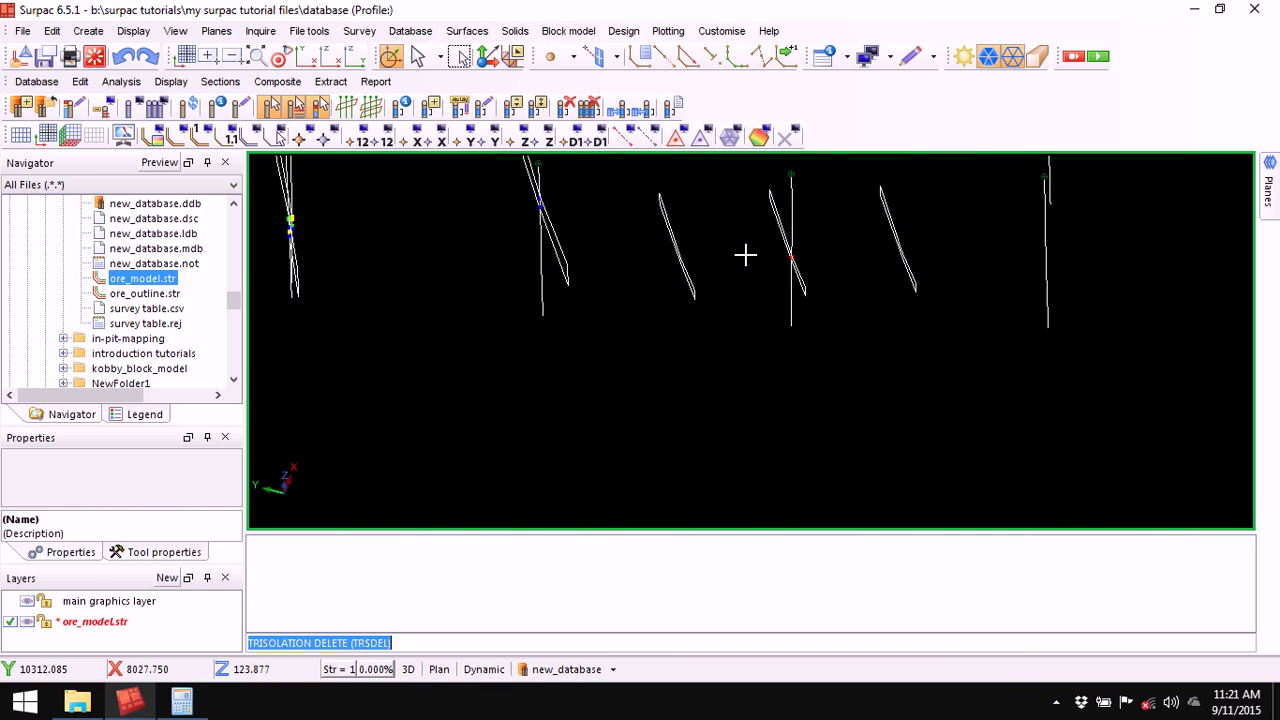
Delete the copied segment on the northern side of the southernmost original ore segment and erase the temporary markers.
{"action": "scroll", "coordinate": [680, 245], "scroll_direction": "up", "scroll_amount": 1}
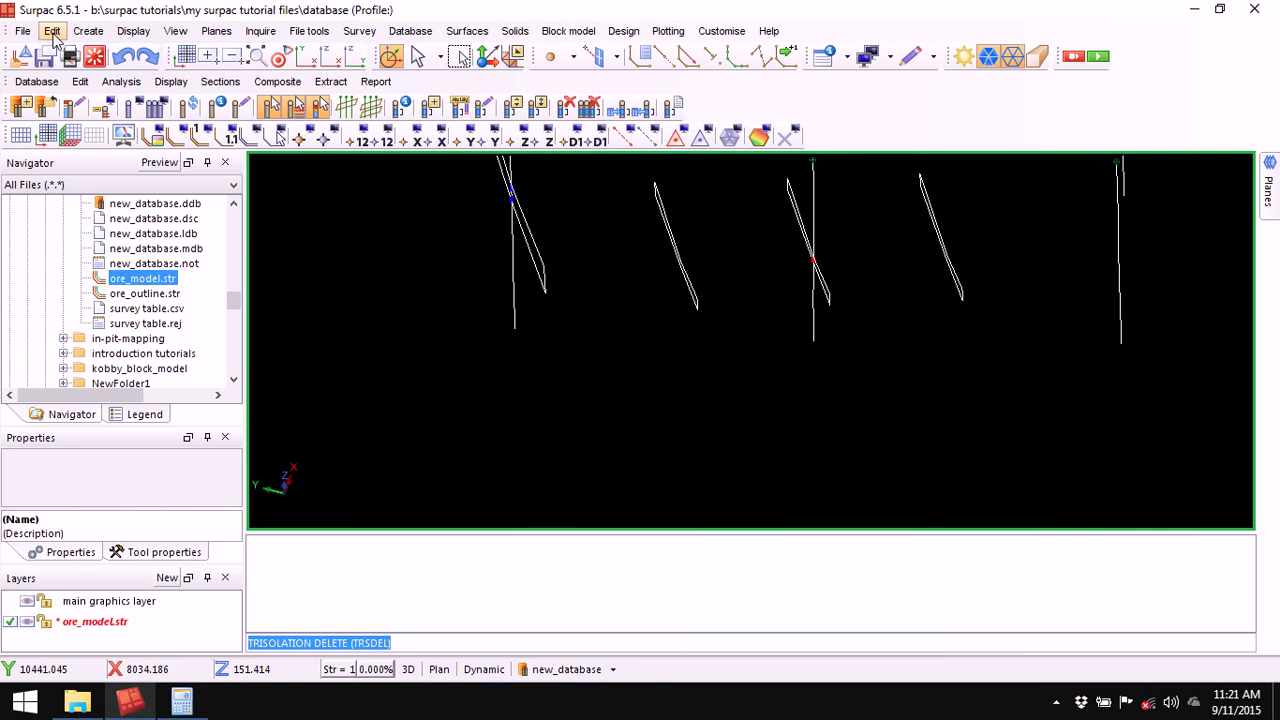
{"action": "left_click", "coordinate": [53, 33]}
{"action": "mouse_move", "coordinate": [77, 97]}
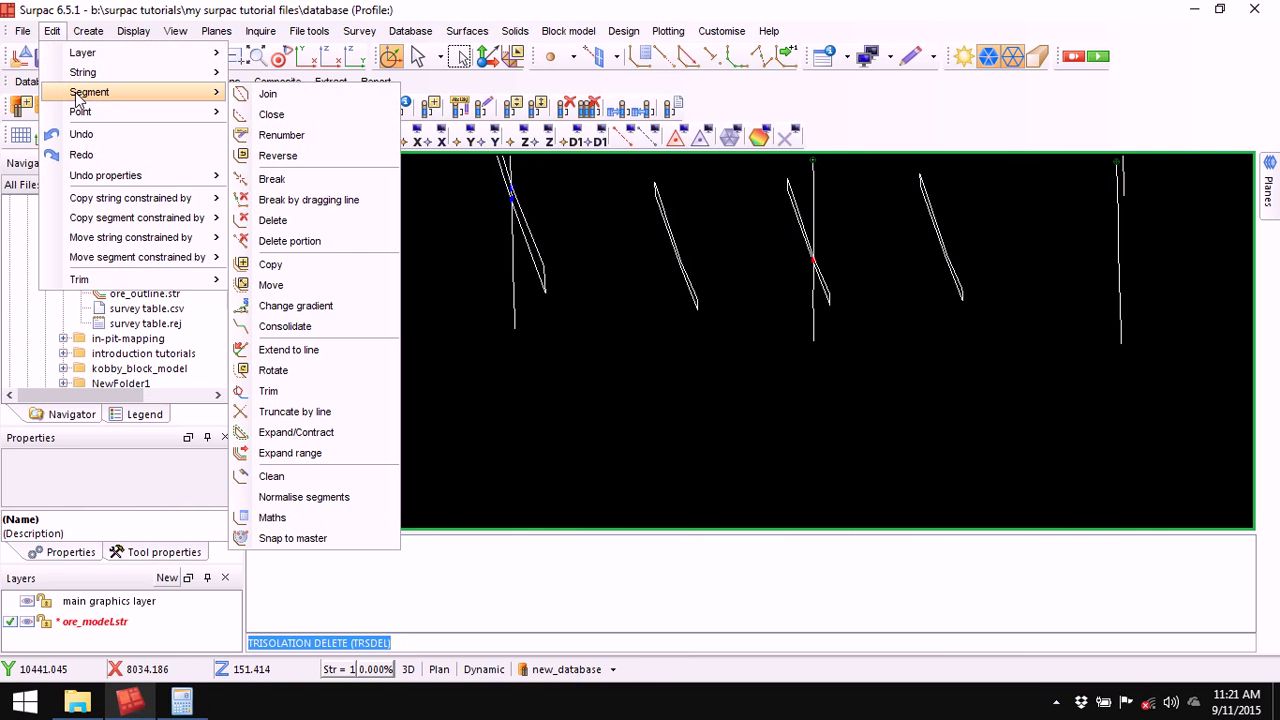
{"action": "left_click", "coordinate": [314, 220]}
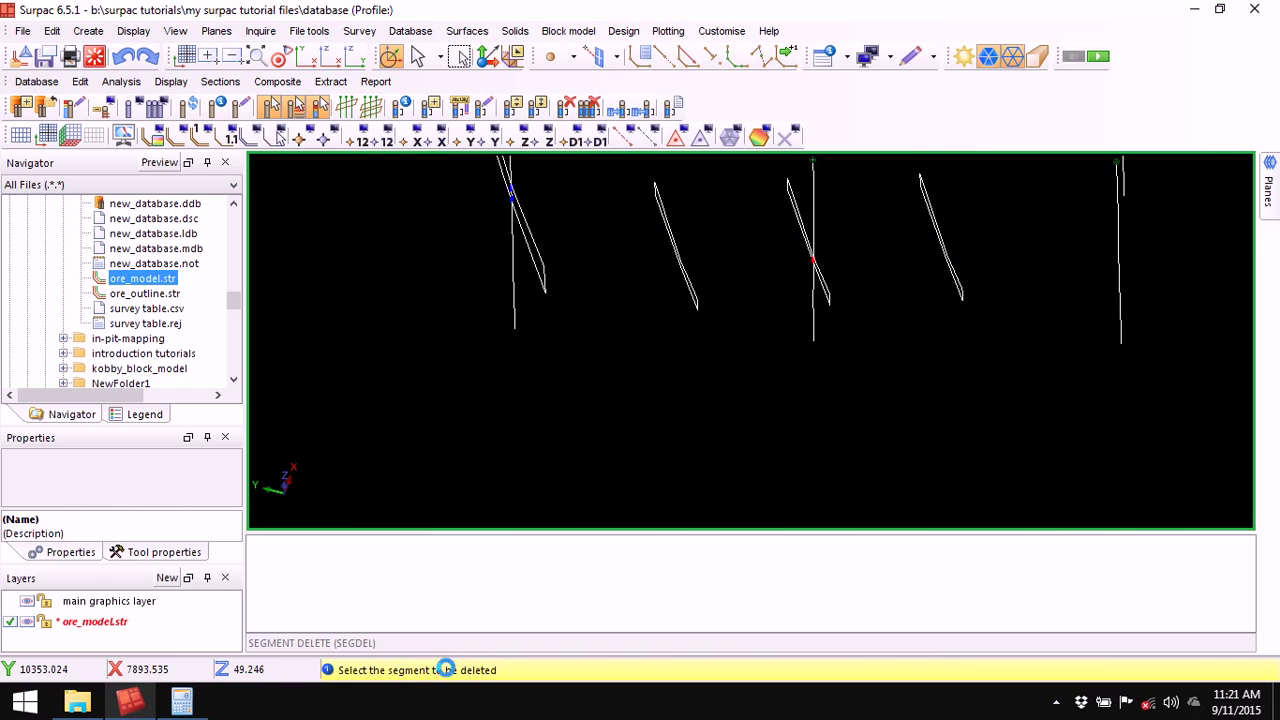
{"action": "left_click", "coordinate": [667, 218]}
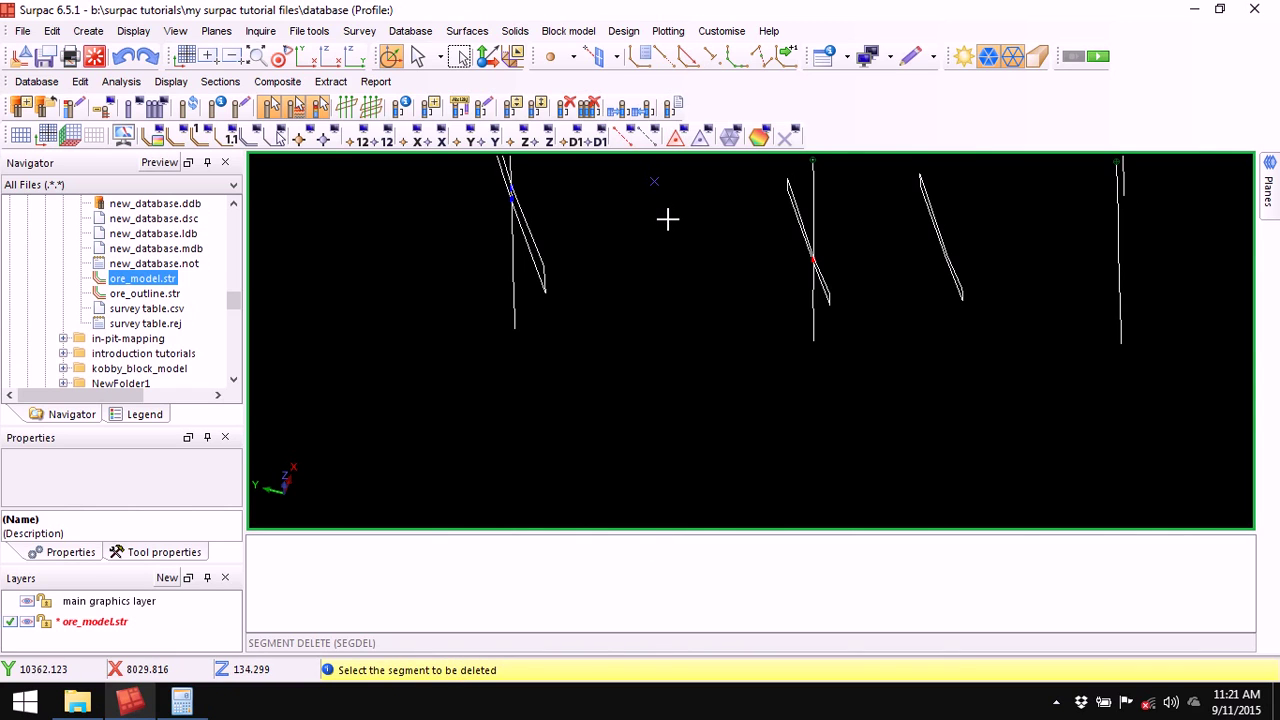
{"action": "key", "text": "Escape"}
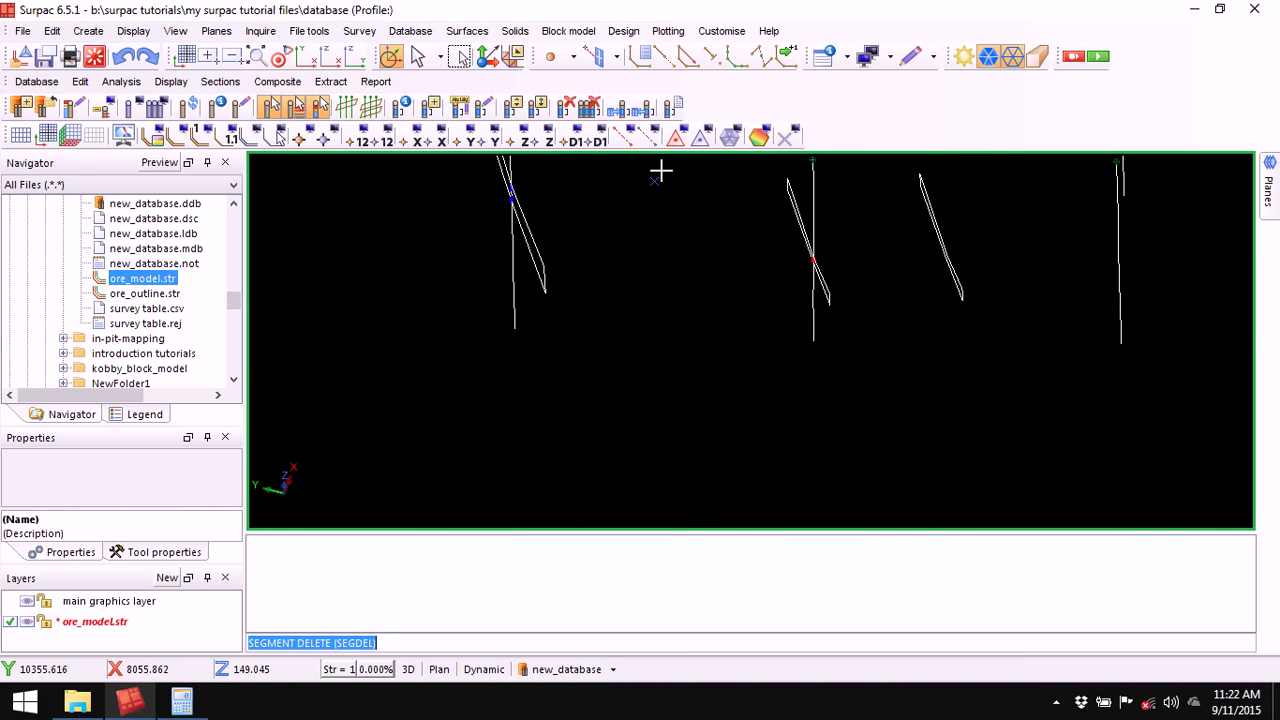
{"action": "left_click", "coordinate": [787, 137]}
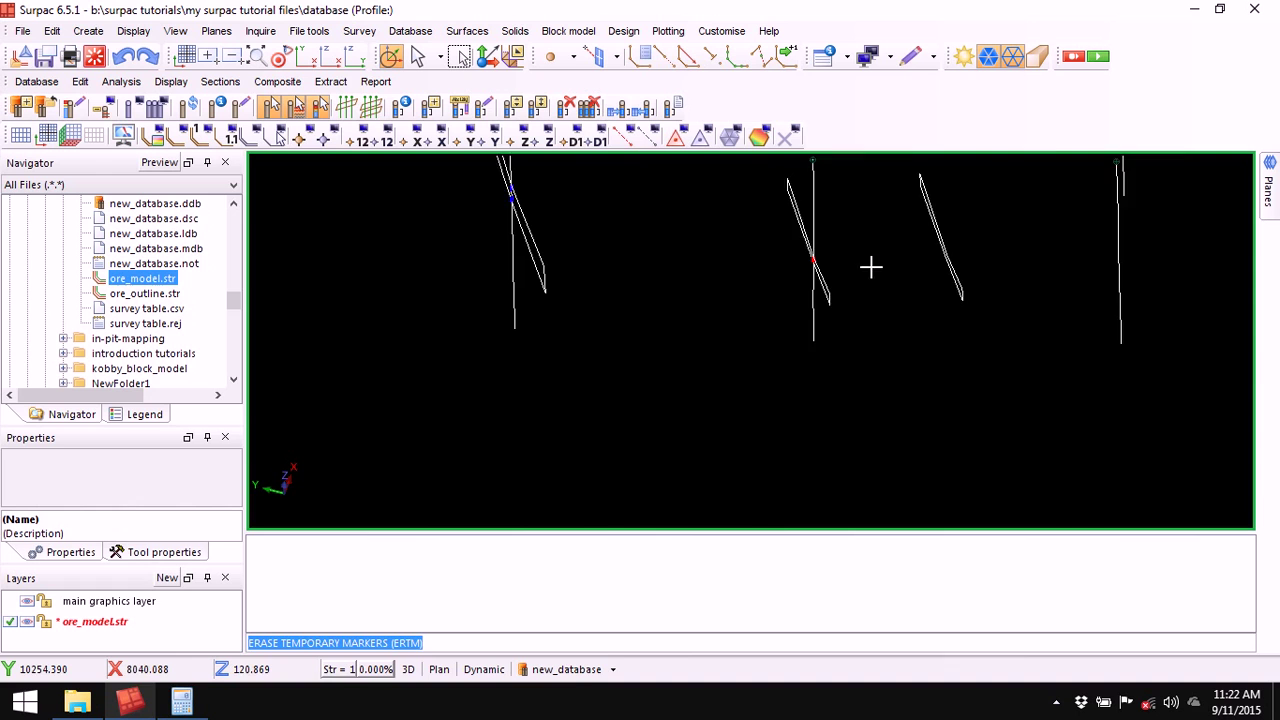
{"action": "scroll", "coordinate": [871, 274], "scroll_direction": "down", "scroll_amount": 5}
{"action": "scroll", "coordinate": [870, 280], "scroll_direction": "down", "scroll_amount": 2}
{"action": "middle_click_drag", "start_coordinate": [672, 286], "coordinate": [822, 290]}
{"action": "mouse_move", "coordinate": [727, 340]}
{"action": "left_mouse_down"}
{"action": "mouse_move", "coordinate": [729, 363]}
{"action": "mouse_move", "coordinate": [757, 357]}
{"action": "mouse_move", "coordinate": [714, 357]}
{"action": "mouse_move", "coordinate": [744, 362]}
{"action": "mouse_move", "coordinate": [733, 361]}
{"action": "left_mouse_up"}
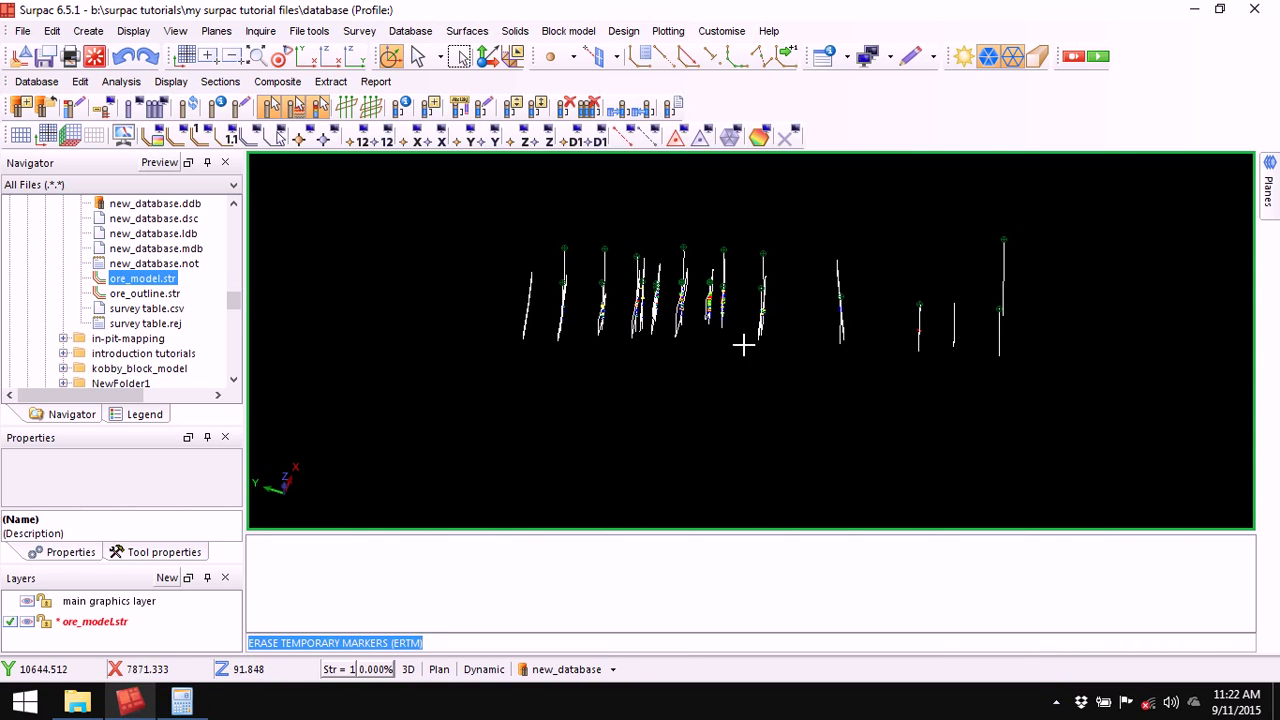
Display the ore_model.str strings with string and segment numbers, placing the text at each segment's centroid.
{"action": "left_click_drag", "start_coordinate": [664, 381], "coordinate": [666, 382]}
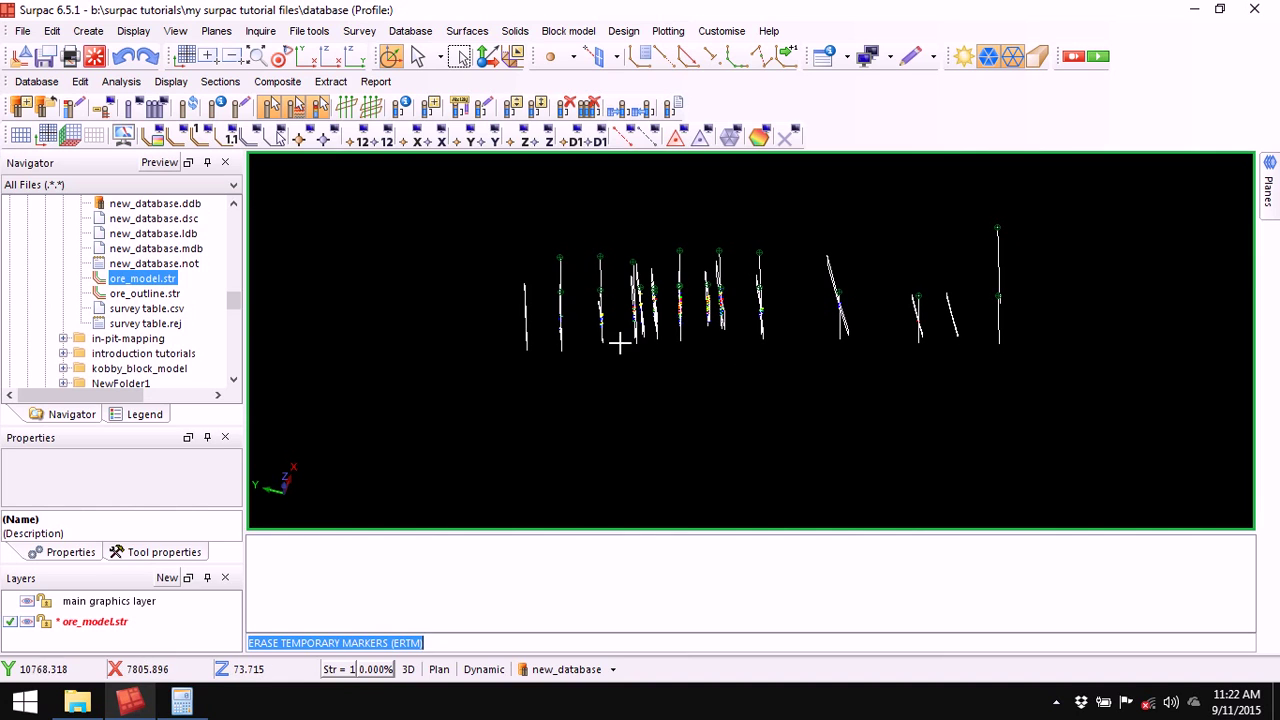
{"action": "left_click_drag", "start_coordinate": [634, 308], "coordinate": [608, 324]}
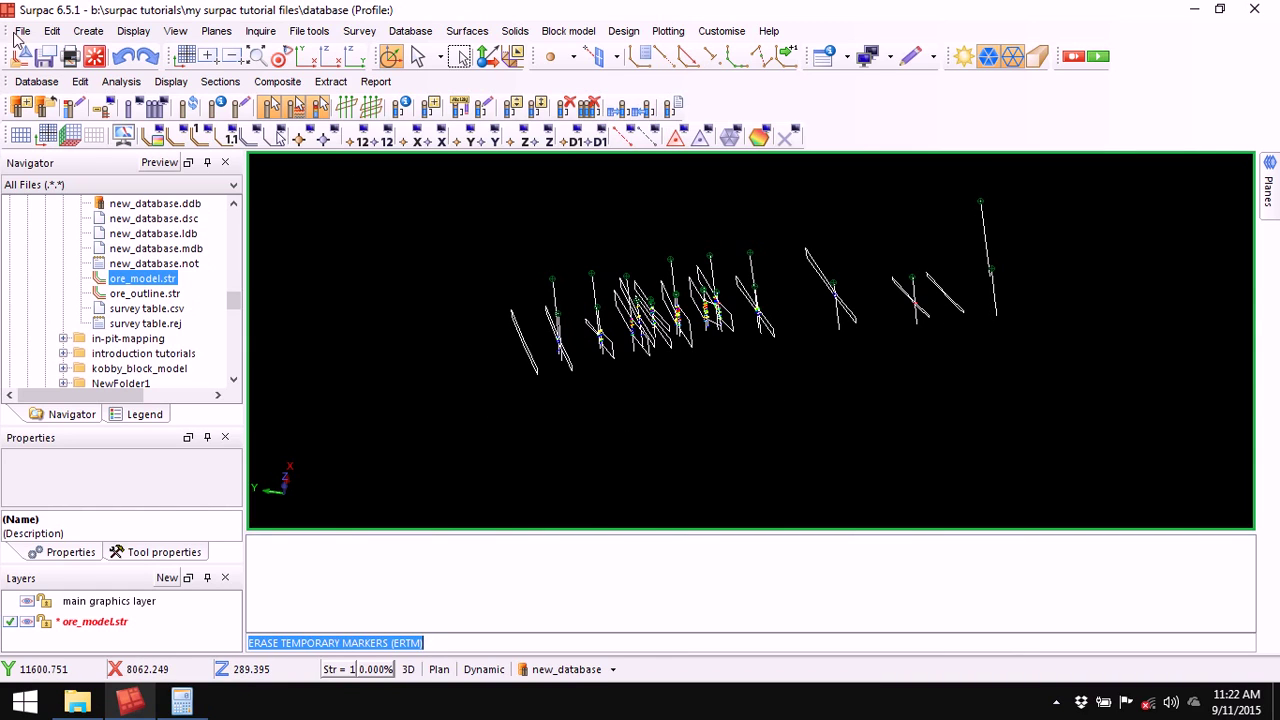
{"action": "left_click", "coordinate": [128, 30]}
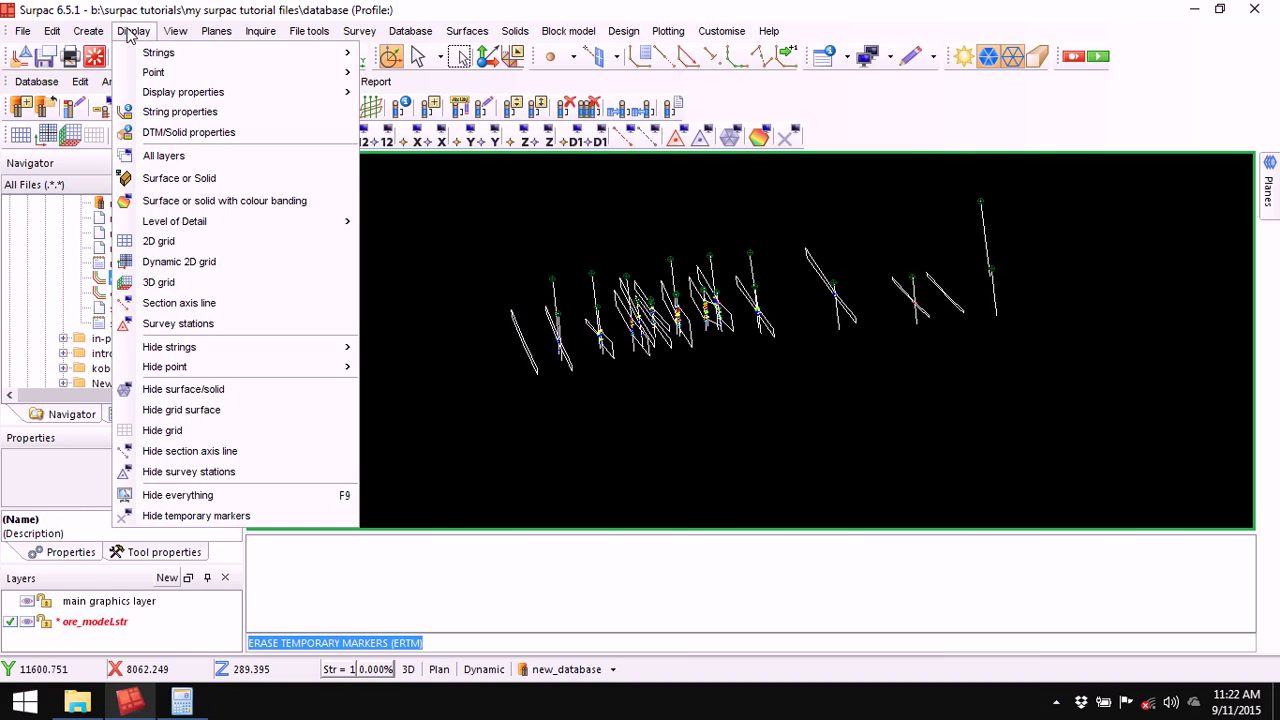
{"action": "mouse_move", "coordinate": [140, 54]}
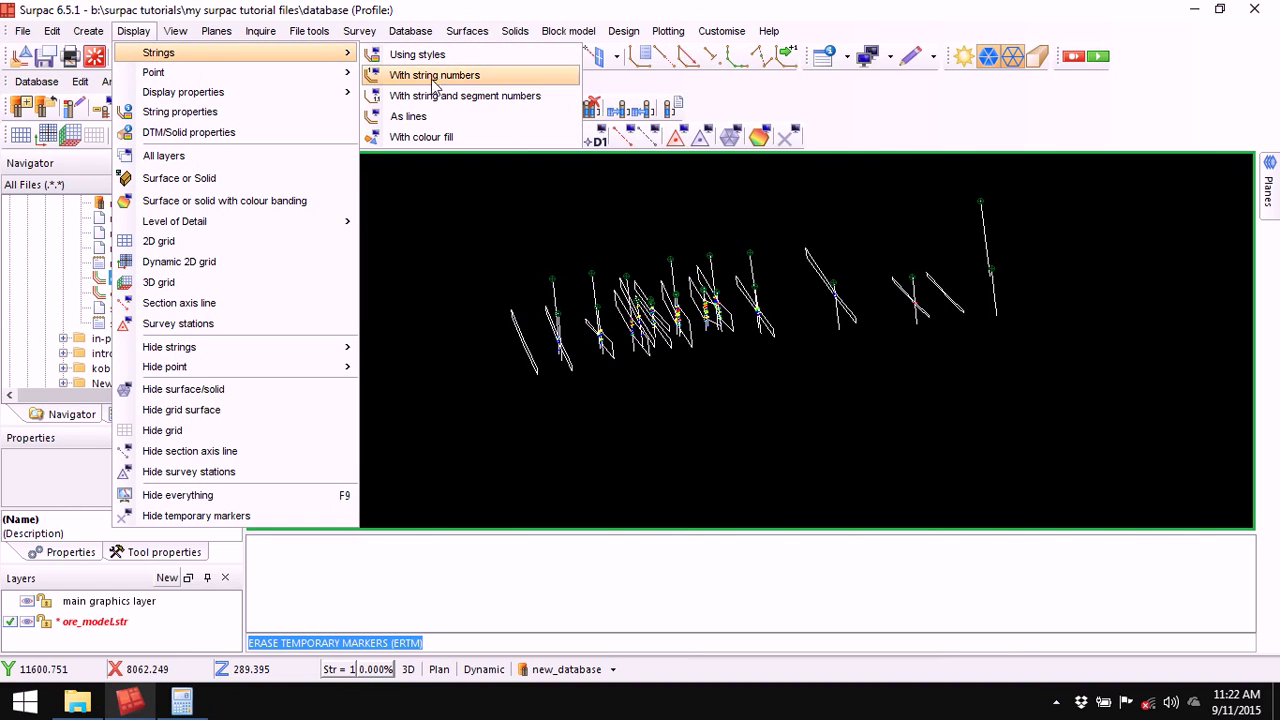
{"action": "left_click", "coordinate": [495, 104]}
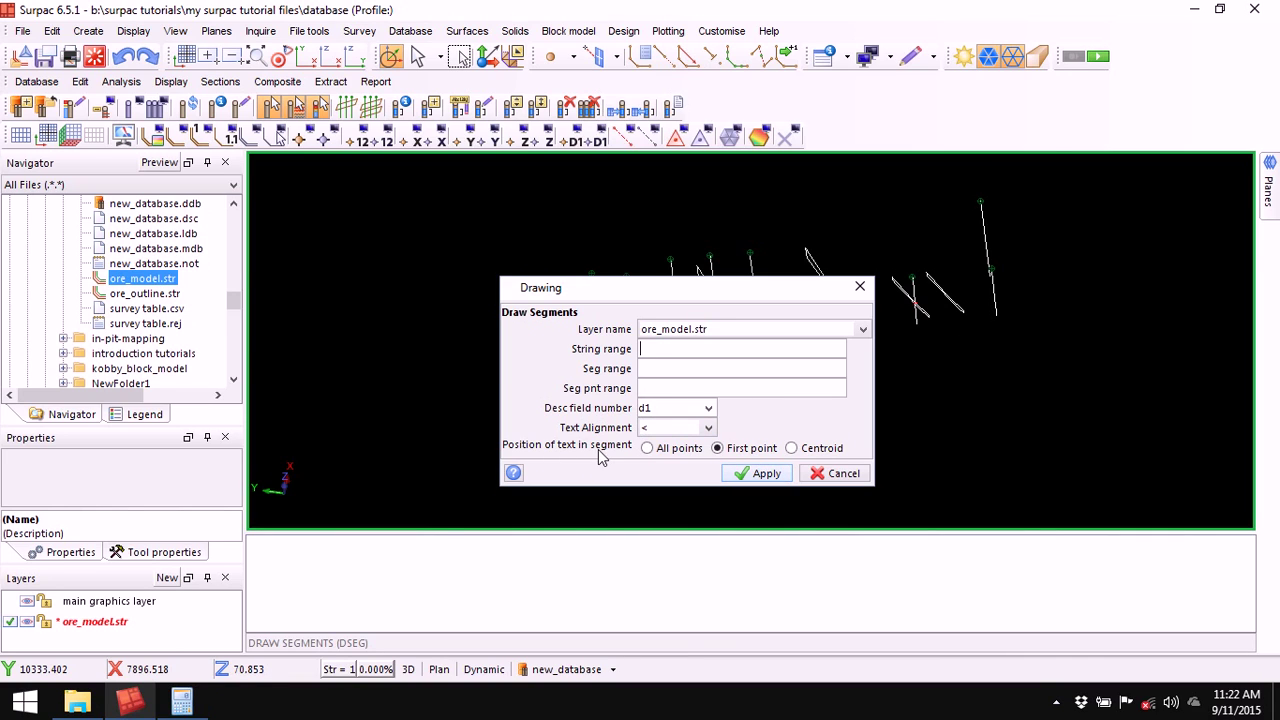
{"action": "left_click_drag", "start_coordinate": [718, 296], "coordinate": [541, 278]}
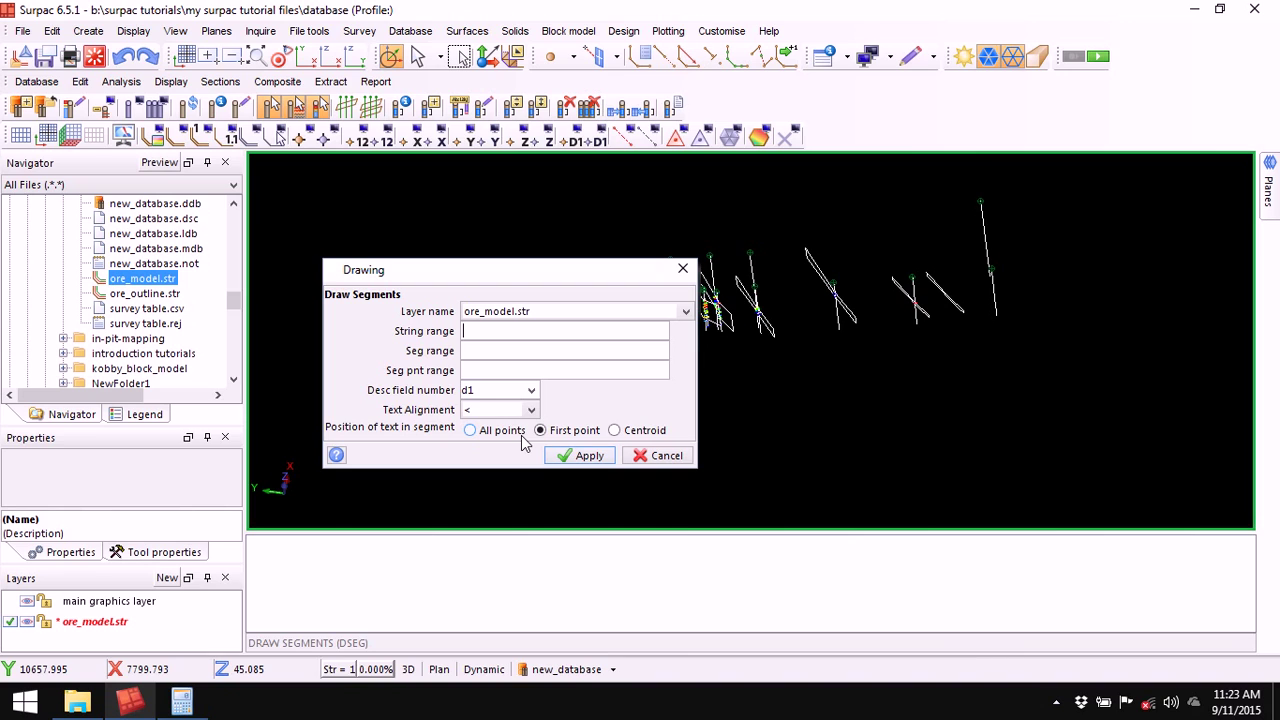
{"action": "left_click", "coordinate": [619, 434]}
{"action": "left_click", "coordinate": [588, 456]}
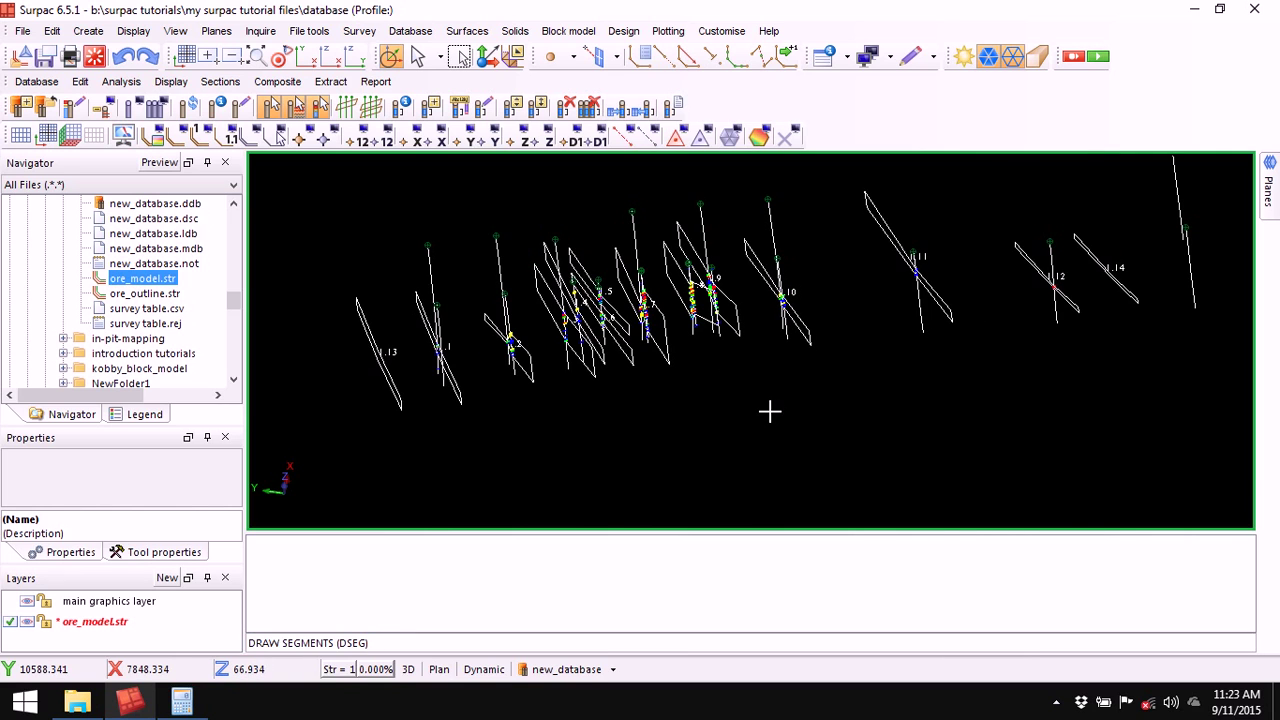
Examine the segment numbers and their order along the ore model from the northernmost to the southernmost segment.
{"action": "scroll", "coordinate": [769, 410], "scroll_direction": "down", "scroll_amount": 1}
{"action": "left_click_drag", "start_coordinate": [662, 422], "coordinate": [649, 426]}
{"action": "scroll", "coordinate": [572, 378], "scroll_direction": "up", "scroll_amount": 3}
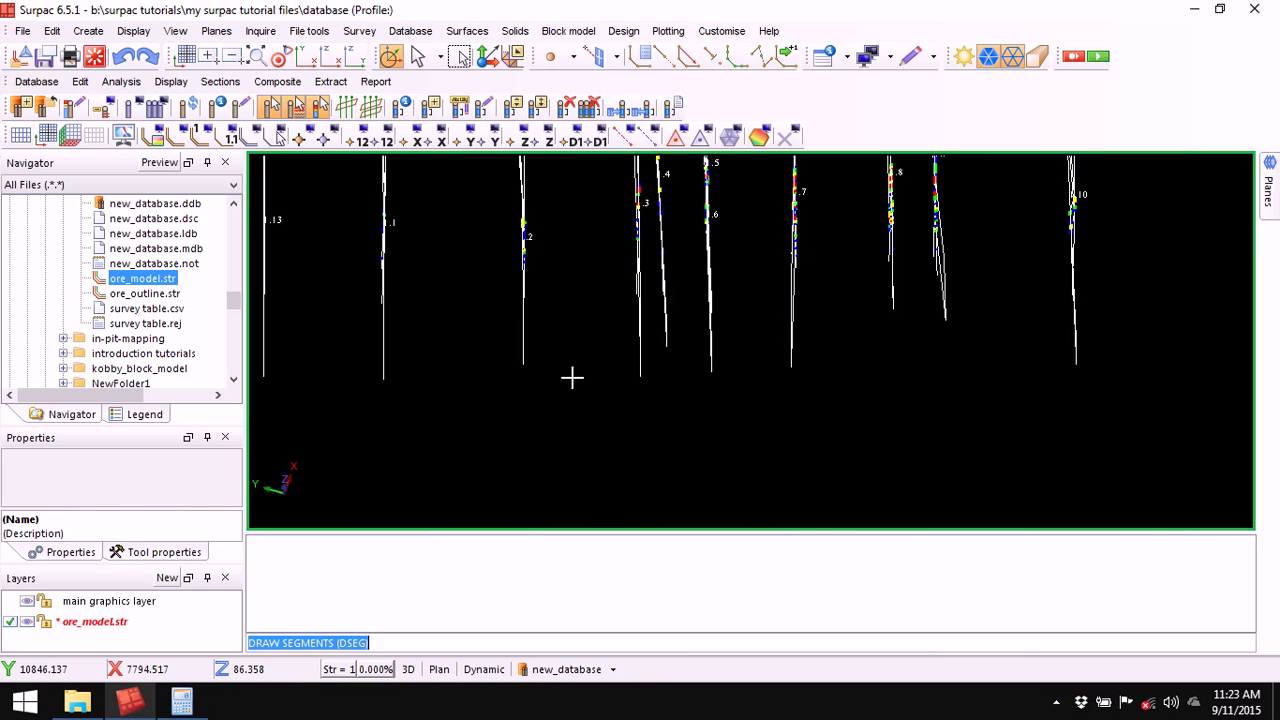
{"action": "left_click_drag", "start_coordinate": [486, 317], "coordinate": [647, 312]}
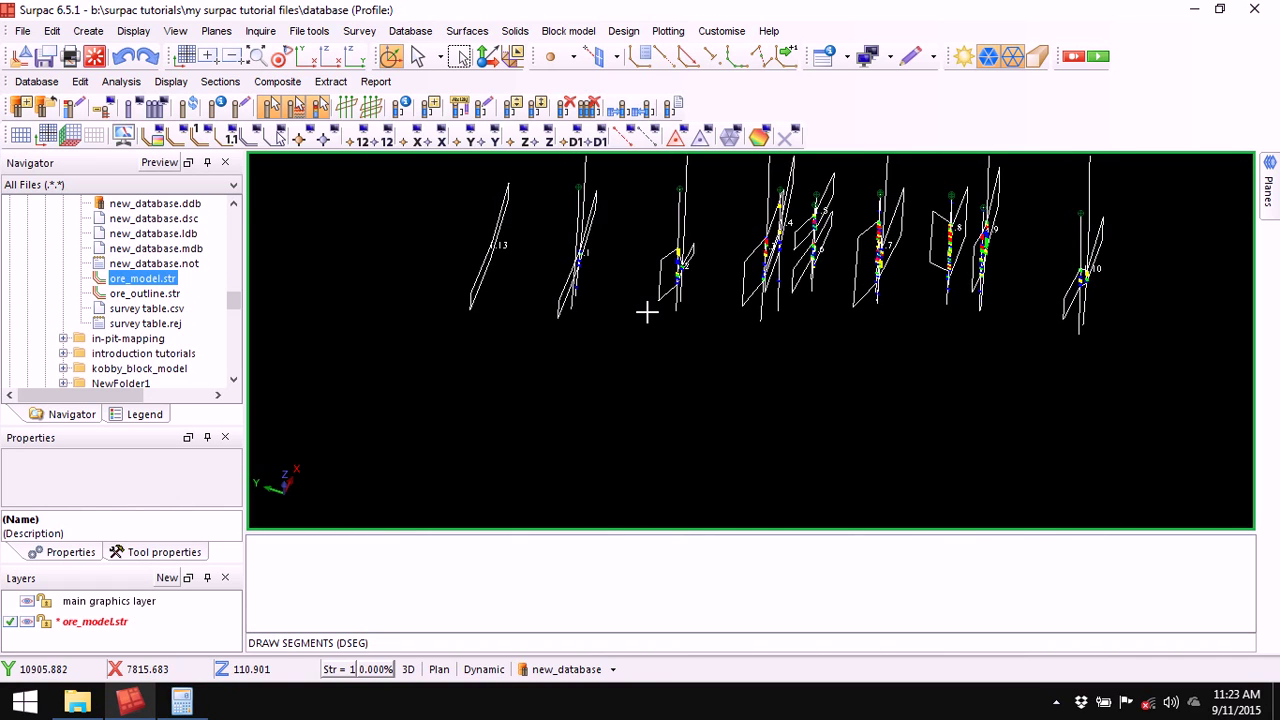
{"action": "mouse_move", "coordinate": [723, 291]}
{"action": "left_mouse_down"}
{"action": "mouse_move", "coordinate": [737, 291]}
{"action": "mouse_move", "coordinate": [727, 288]}
{"action": "left_mouse_up"}
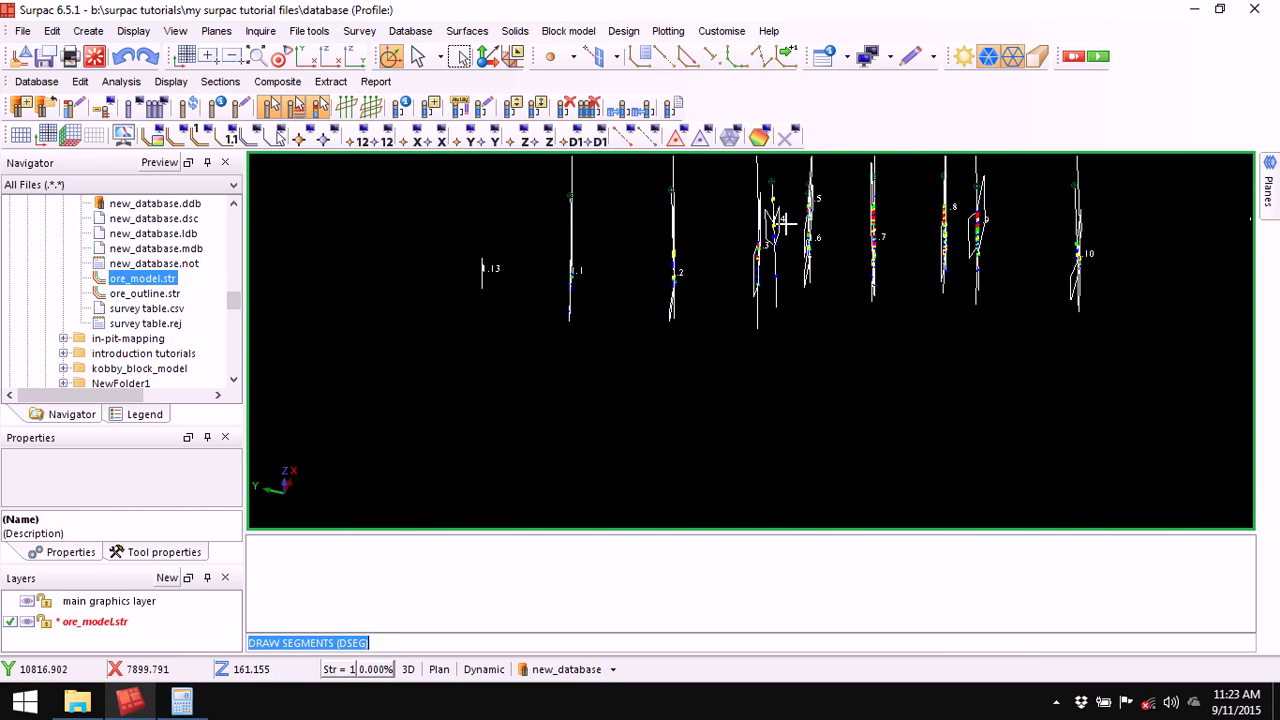
{"action": "left_click_drag", "start_coordinate": [1087, 270], "coordinate": [1087, 270]}
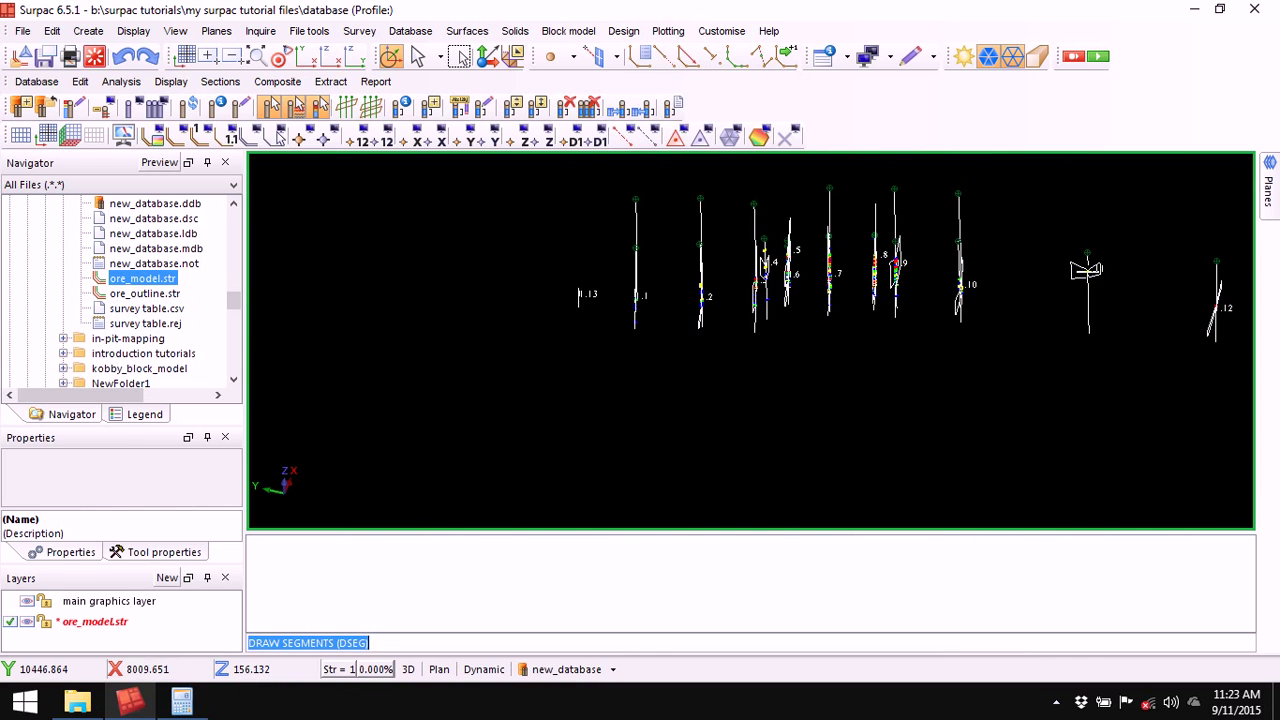
{"action": "scroll", "coordinate": [1115, 284], "scroll_direction": "down", "scroll_amount": 3}
{"action": "middle_click_drag", "start_coordinate": [1077, 283], "coordinate": [968, 318]}
{"action": "scroll", "coordinate": [967, 364], "scroll_direction": "up", "scroll_amount": 4}
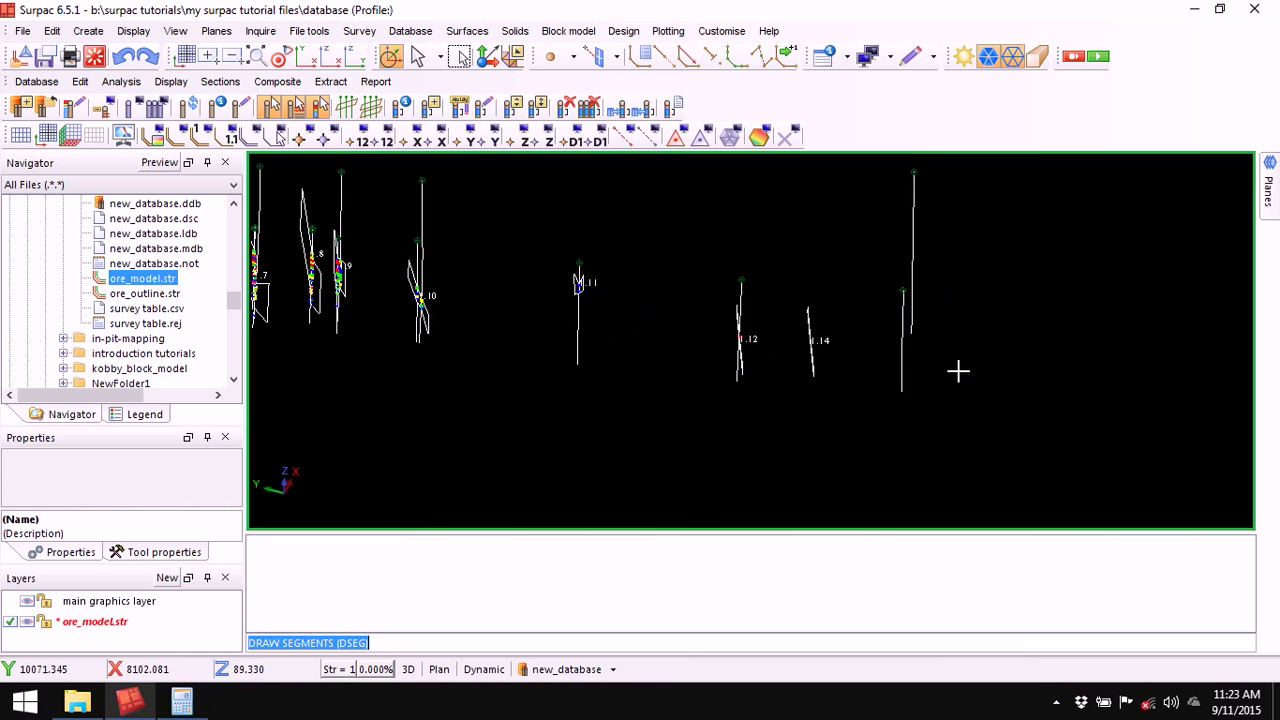
{"action": "scroll", "coordinate": [828, 357], "scroll_direction": "down", "scroll_amount": 2}
{"action": "middle_click_drag", "start_coordinate": [749, 354], "coordinate": [802, 366]}
{"action": "scroll", "coordinate": [802, 366], "scroll_direction": "up", "scroll_amount": 3}
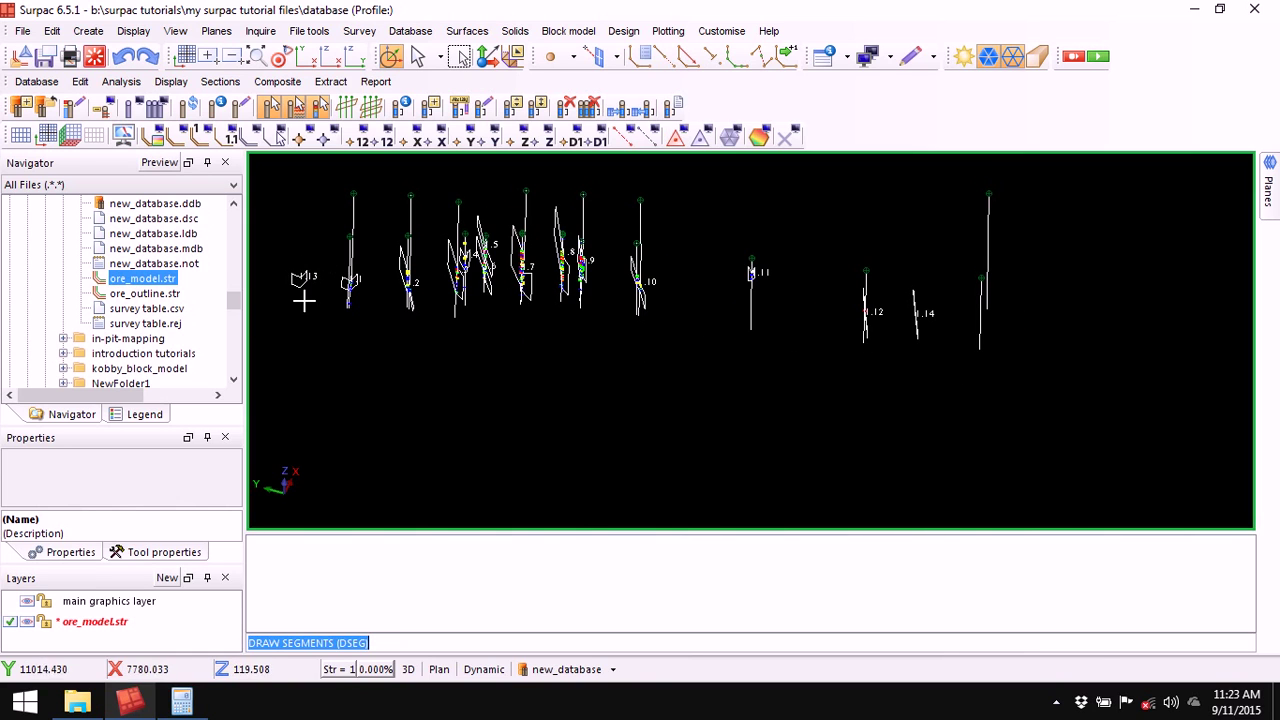
{"action": "scroll", "coordinate": [292, 288], "scroll_direction": "up", "scroll_amount": 2}
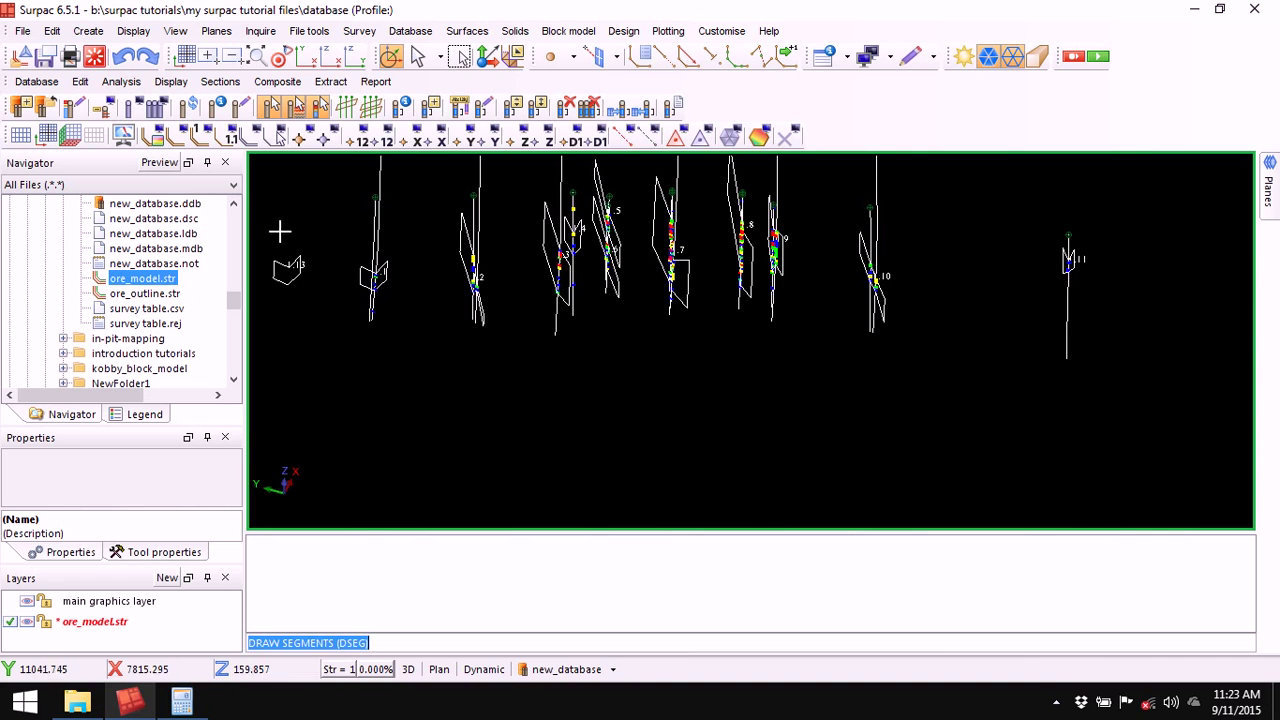
{"action": "left_click_drag", "start_coordinate": [1079, 335], "coordinate": [1077, 335]}
{"action": "scroll", "coordinate": [1079, 338], "scroll_direction": "down", "scroll_amount": 3}
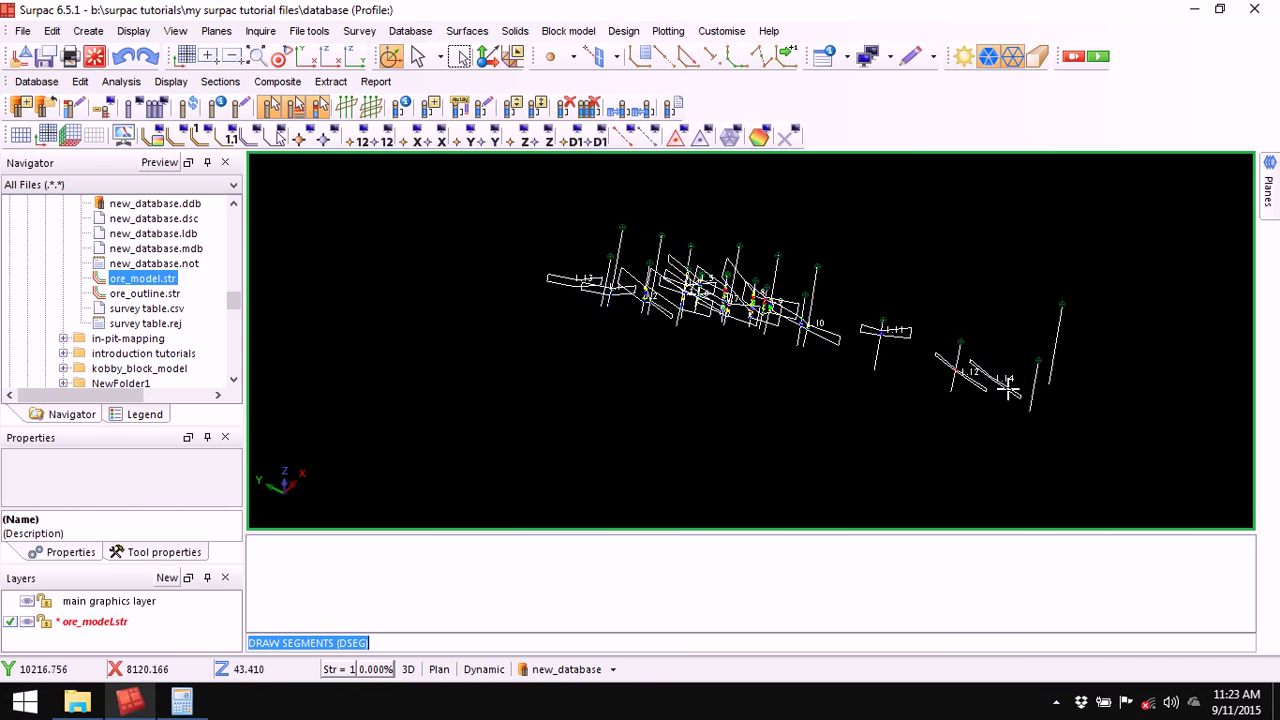
{"action": "left_click_drag", "start_coordinate": [946, 412], "coordinate": [958, 412]}
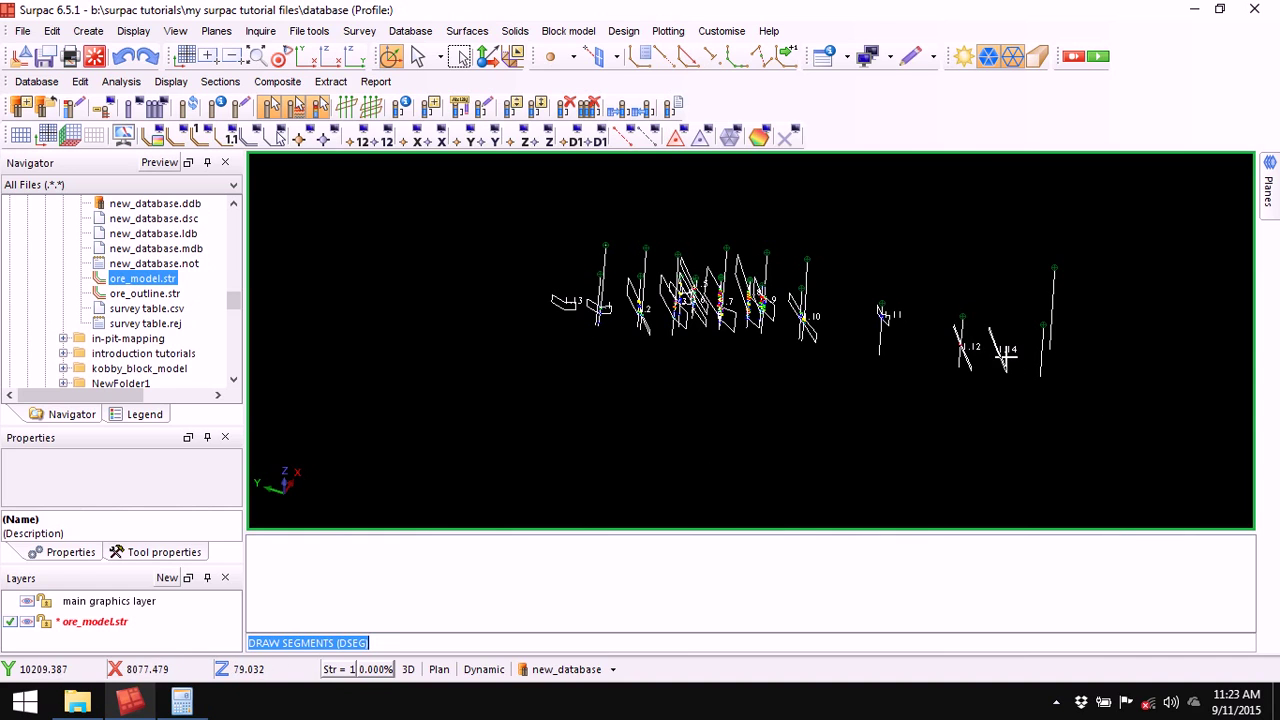
Hide the drillholes so that only the numbered ore segments are displayed.
{"action": "left_click_drag", "start_coordinate": [846, 394], "coordinate": [863, 402]}
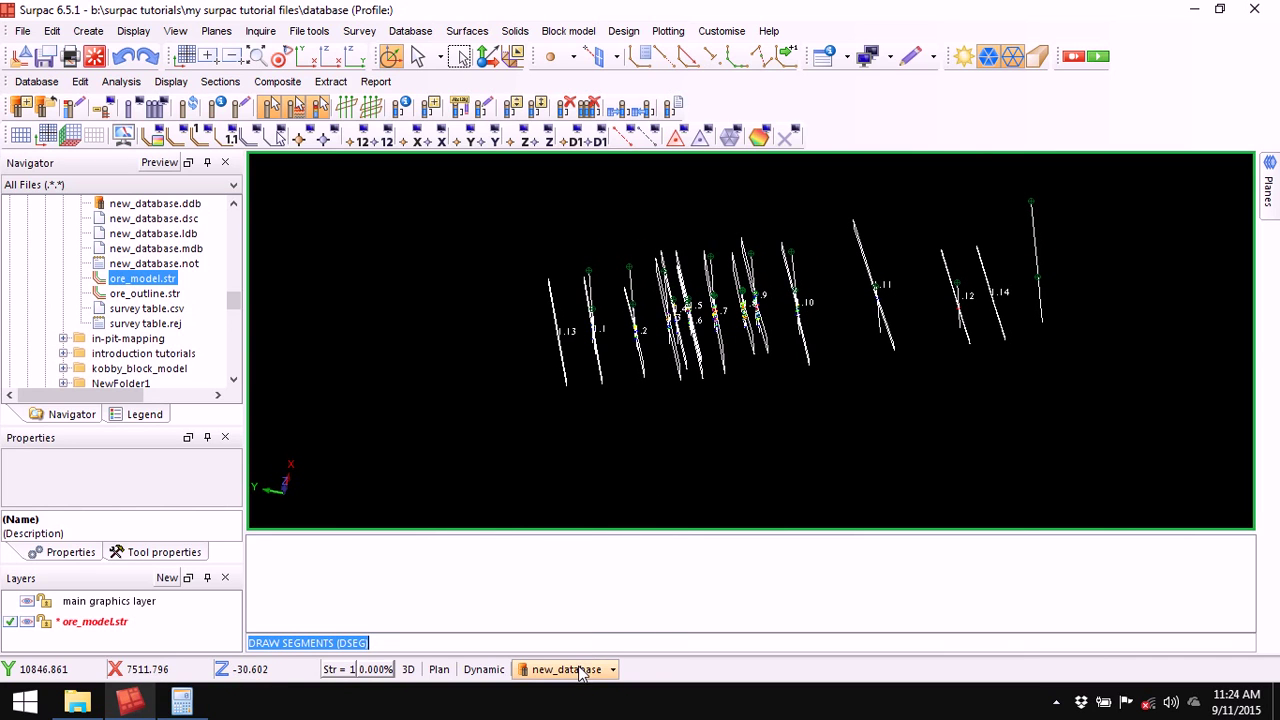
{"action": "left_click", "coordinate": [163, 109]}
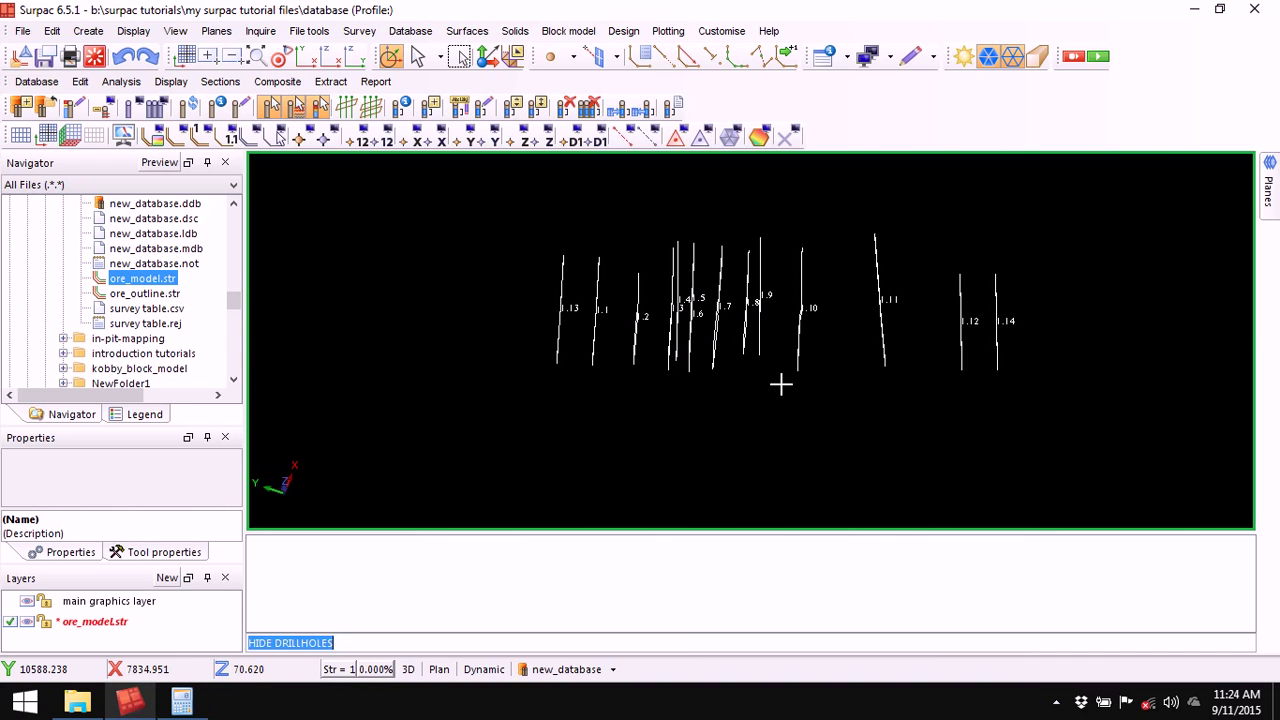
{"action": "scroll", "coordinate": [780, 384], "scroll_direction": "up", "scroll_amount": 1}
{"action": "middle_click_drag", "start_coordinate": [718, 326], "coordinate": [704, 365]}
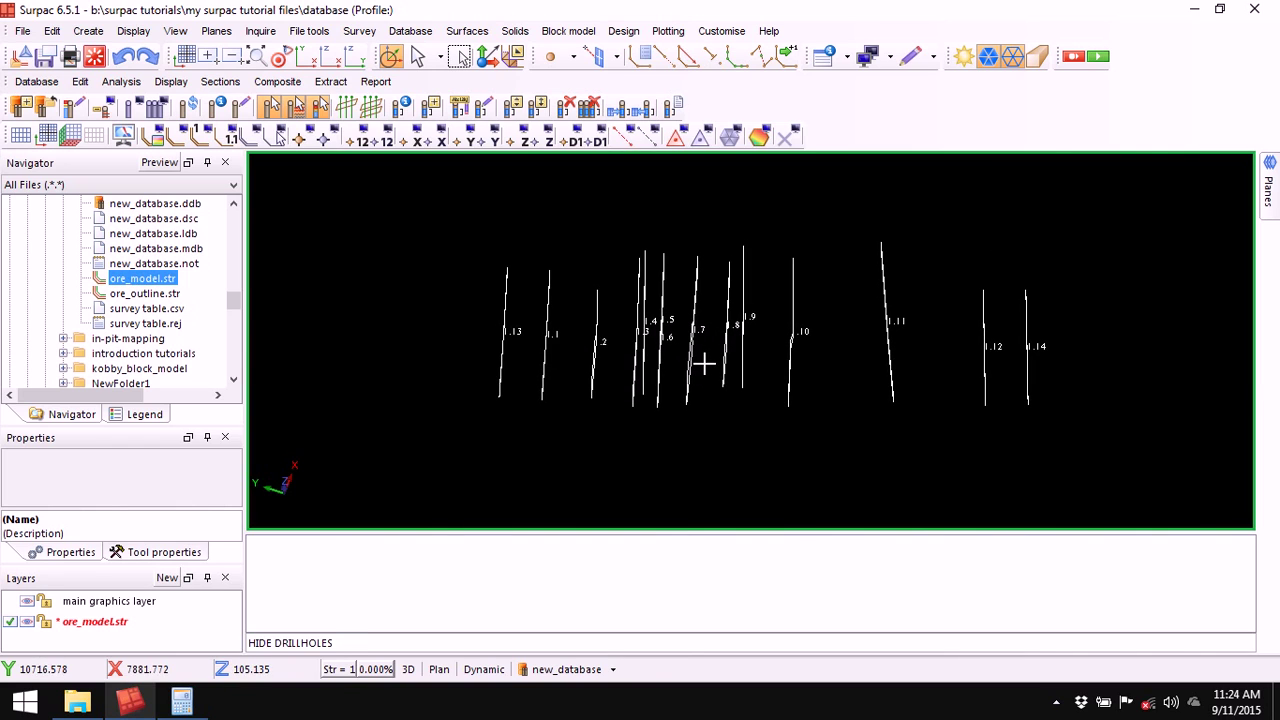
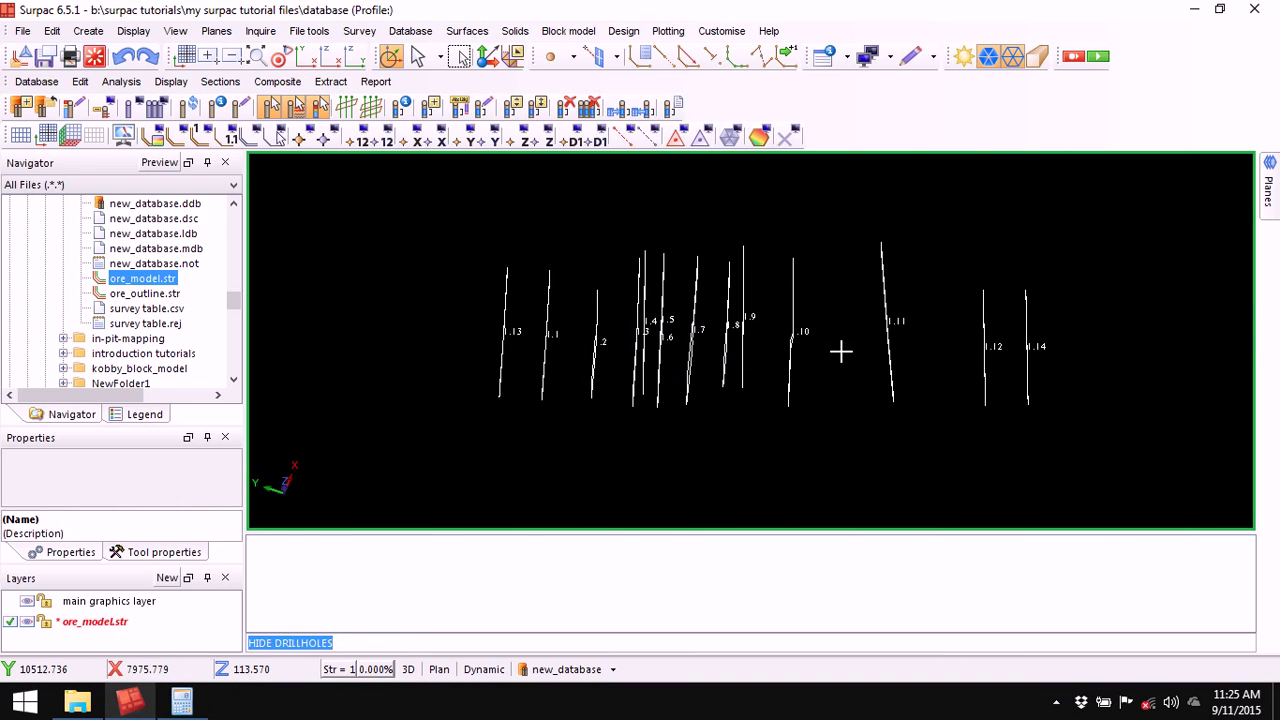
Save the ore model layer as the Surpac string file ore_model.str, overwriting the existing file.
{"action": "type", "text": "s"}
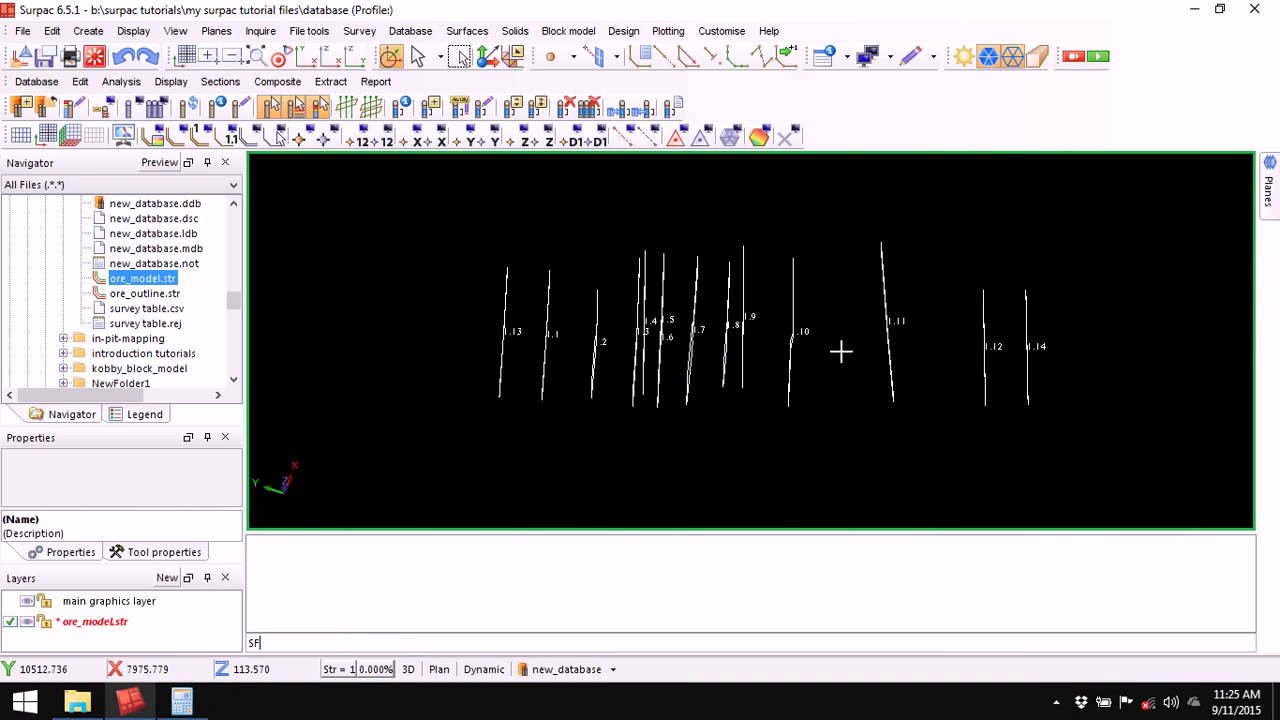
{"action": "type", "text": "f"}
{"action": "key", "text": "Return"}
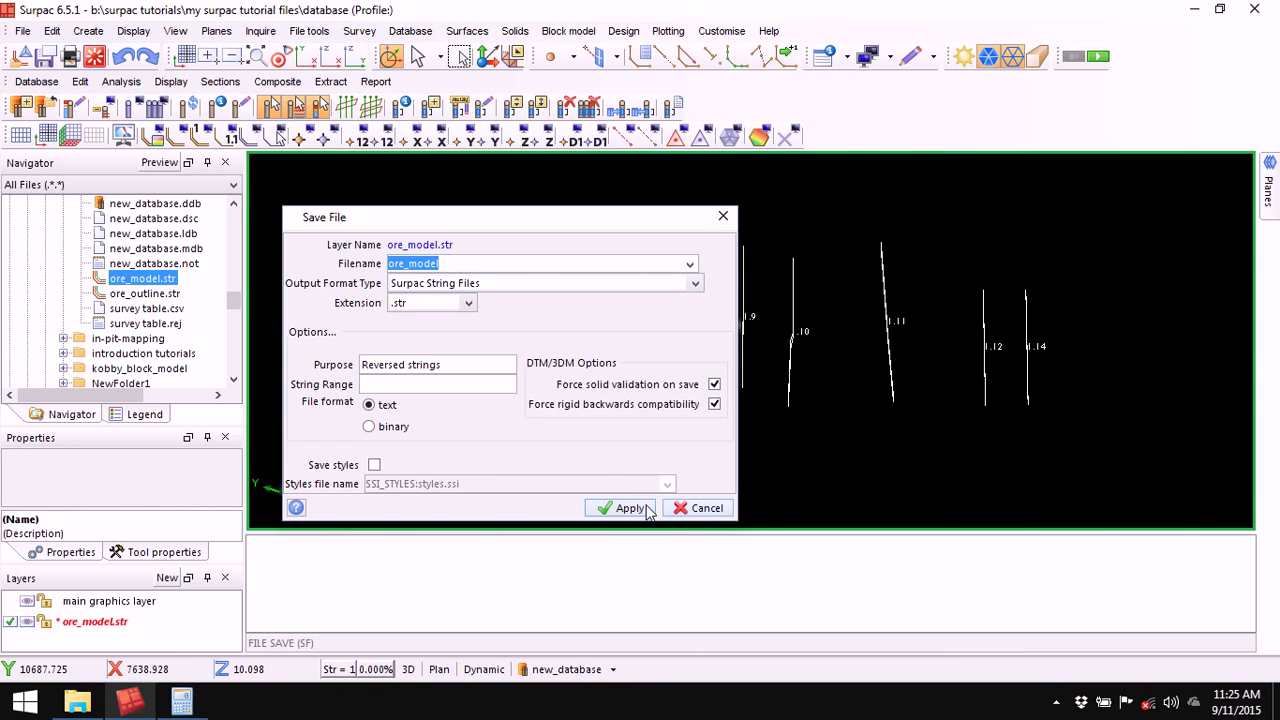
{"action": "left_click", "coordinate": [626, 508]}
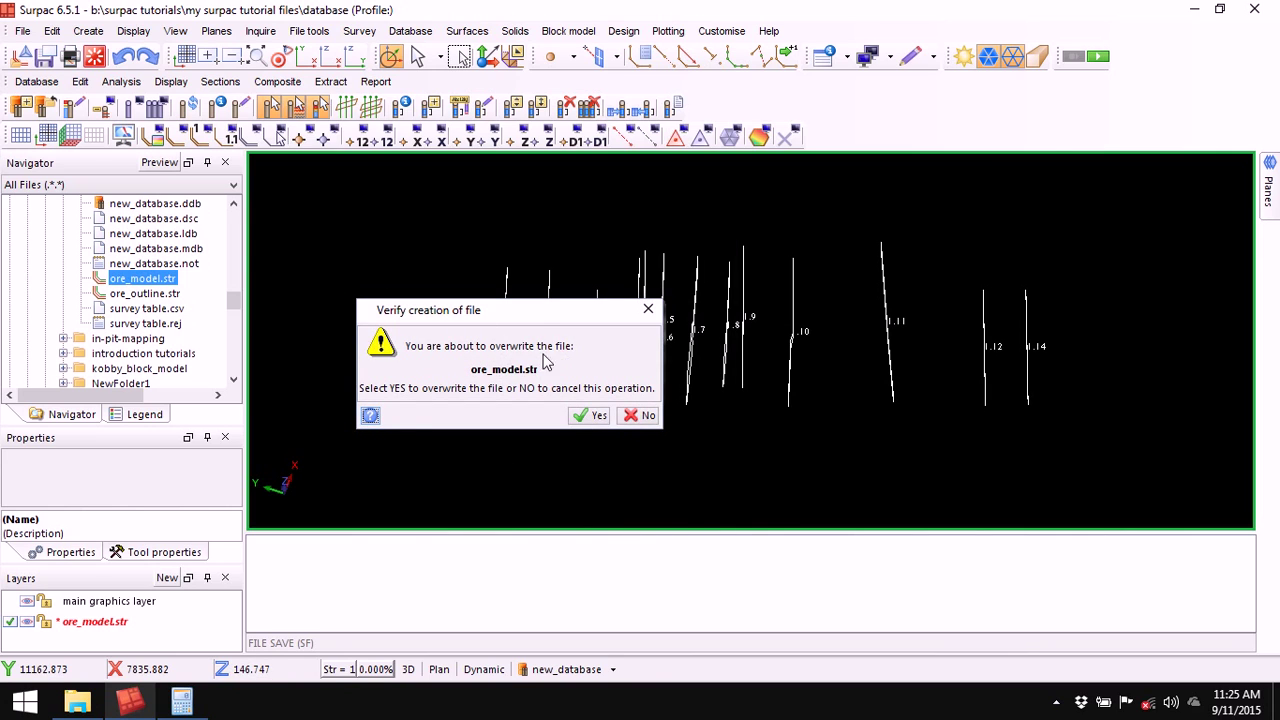
{"action": "left_click", "coordinate": [592, 418]}
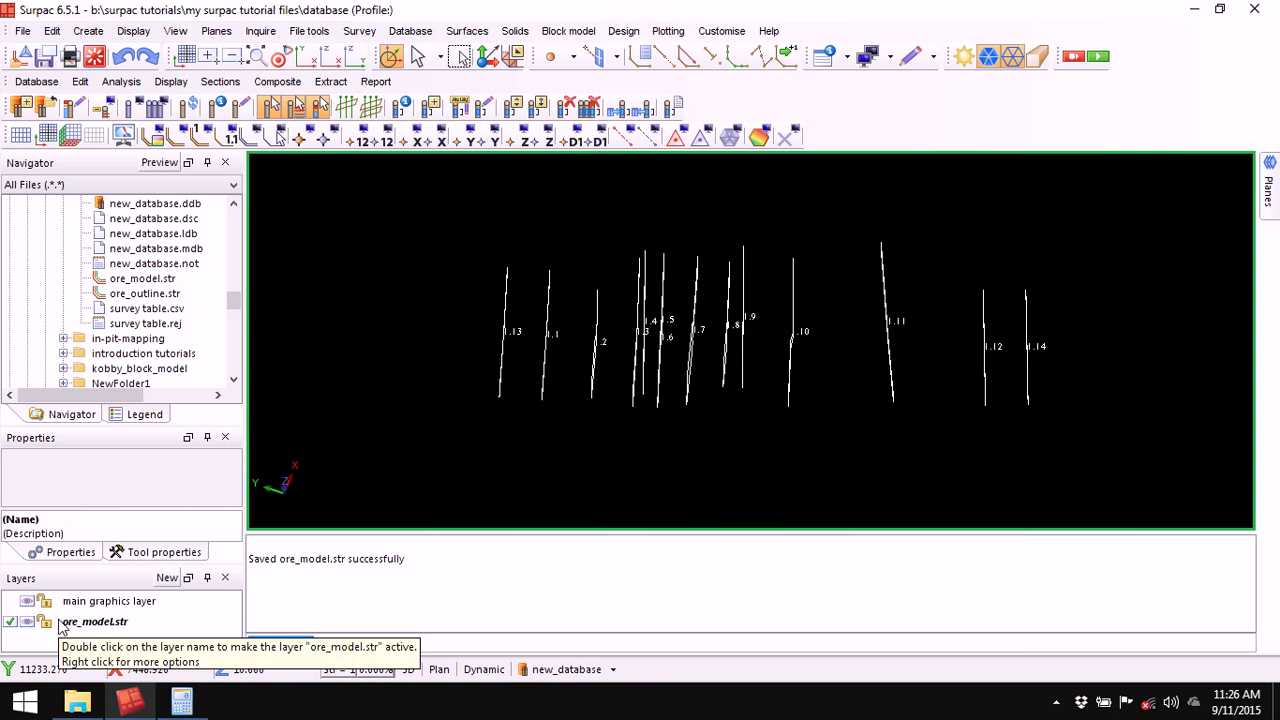
Run Clean string with the Cross-overs function on the ore string, marking all cross-over types with string as target and the XY plane.
{"action": "scroll", "coordinate": [469, 380], "scroll_direction": "down", "scroll_amount": 1}
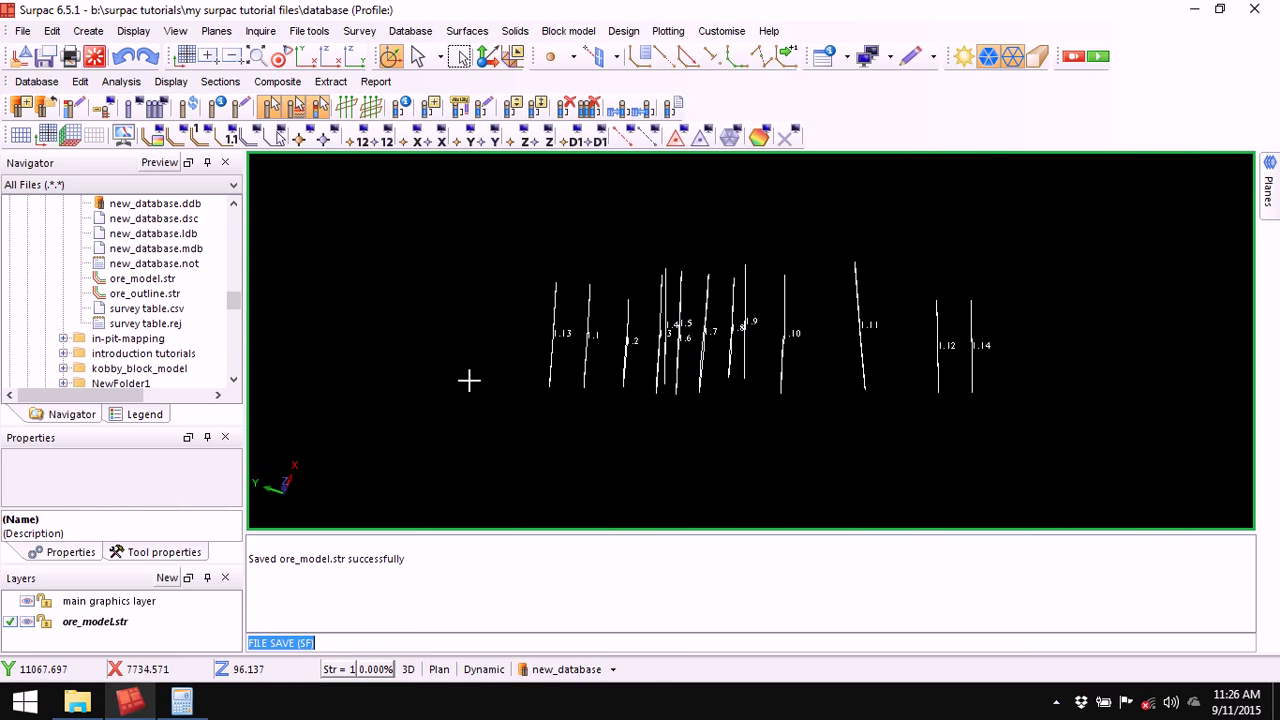
{"action": "scroll", "coordinate": [801, 402], "scroll_direction": "up", "scroll_amount": 2}
{"action": "mouse_move", "coordinate": [754, 340]}
{"action": "left_mouse_down"}
{"action": "mouse_move", "coordinate": [770, 347]}
{"action": "mouse_move", "coordinate": [749, 331]}
{"action": "left_mouse_up"}
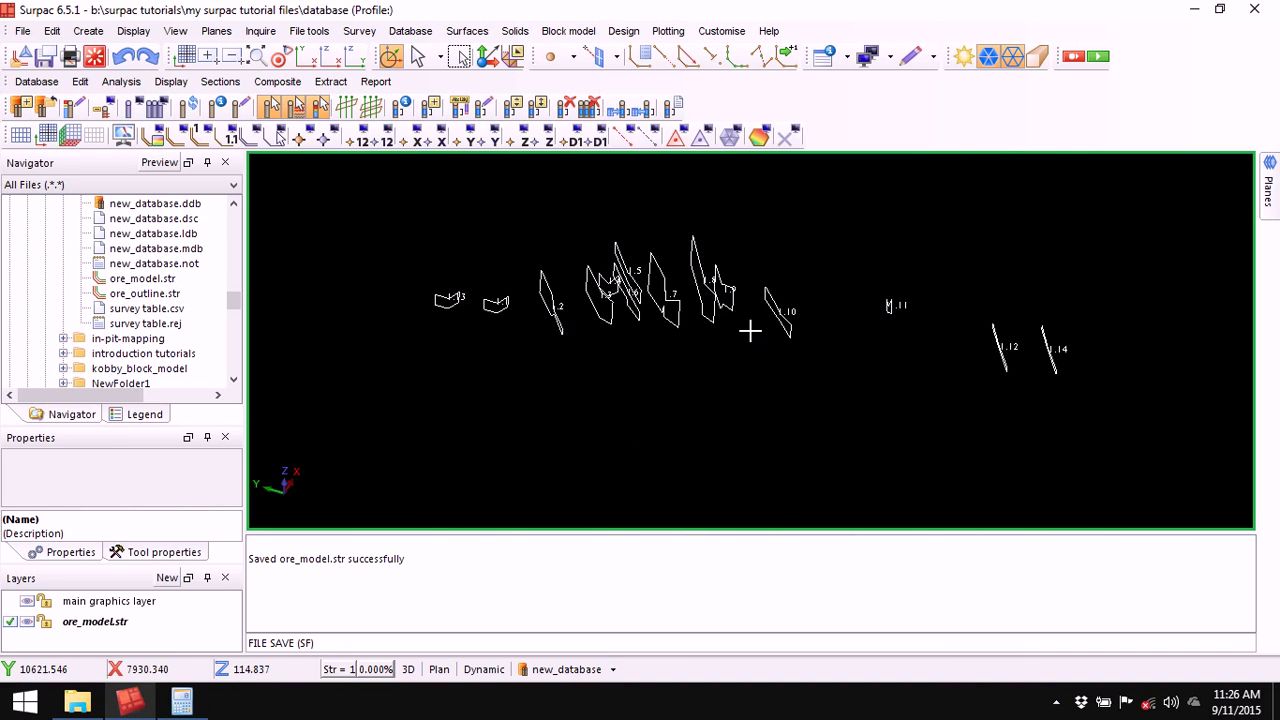
{"action": "left_click_drag", "start_coordinate": [669, 286], "coordinate": [708, 328]}
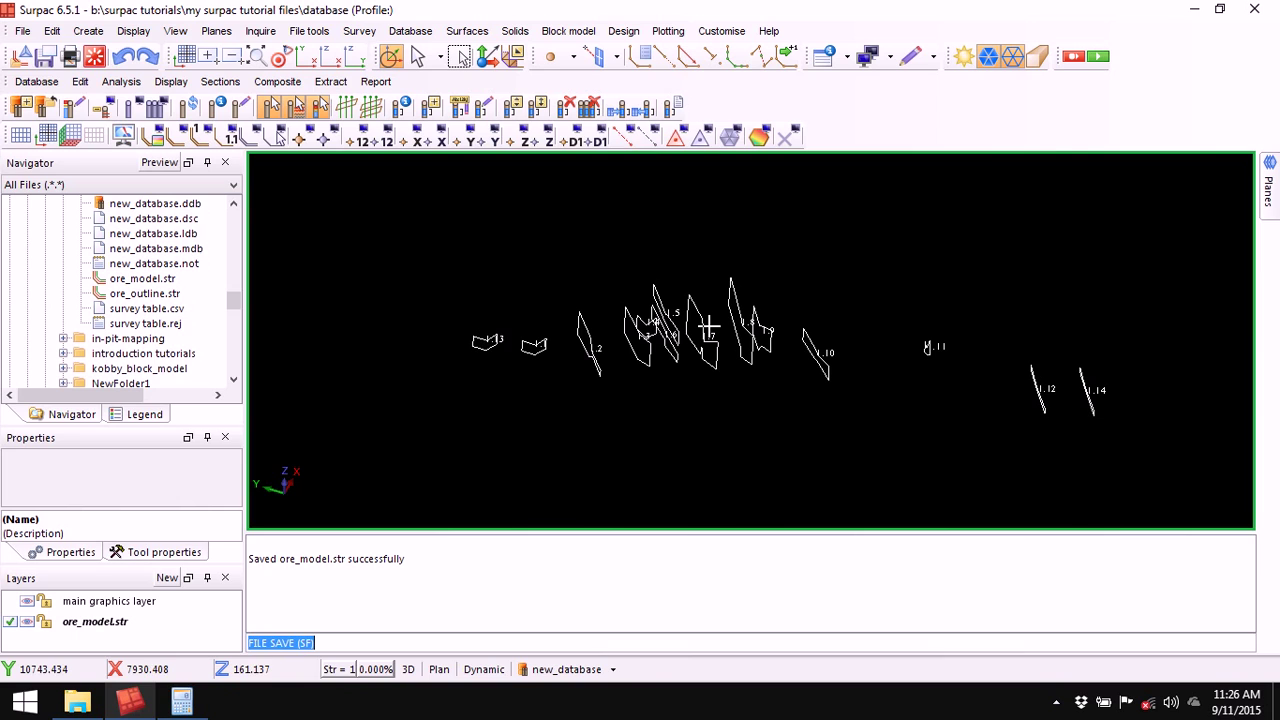
{"action": "left_click", "coordinate": [56, 34]}
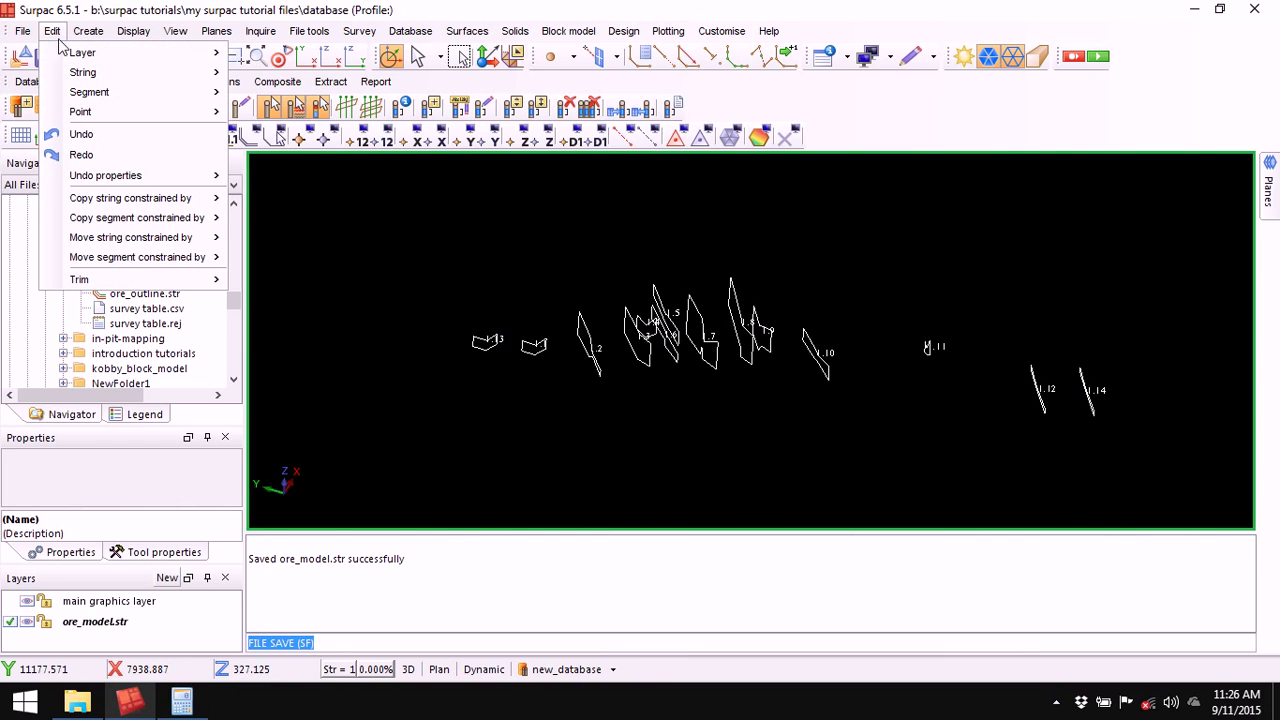
{"action": "mouse_move", "coordinate": [126, 77]}
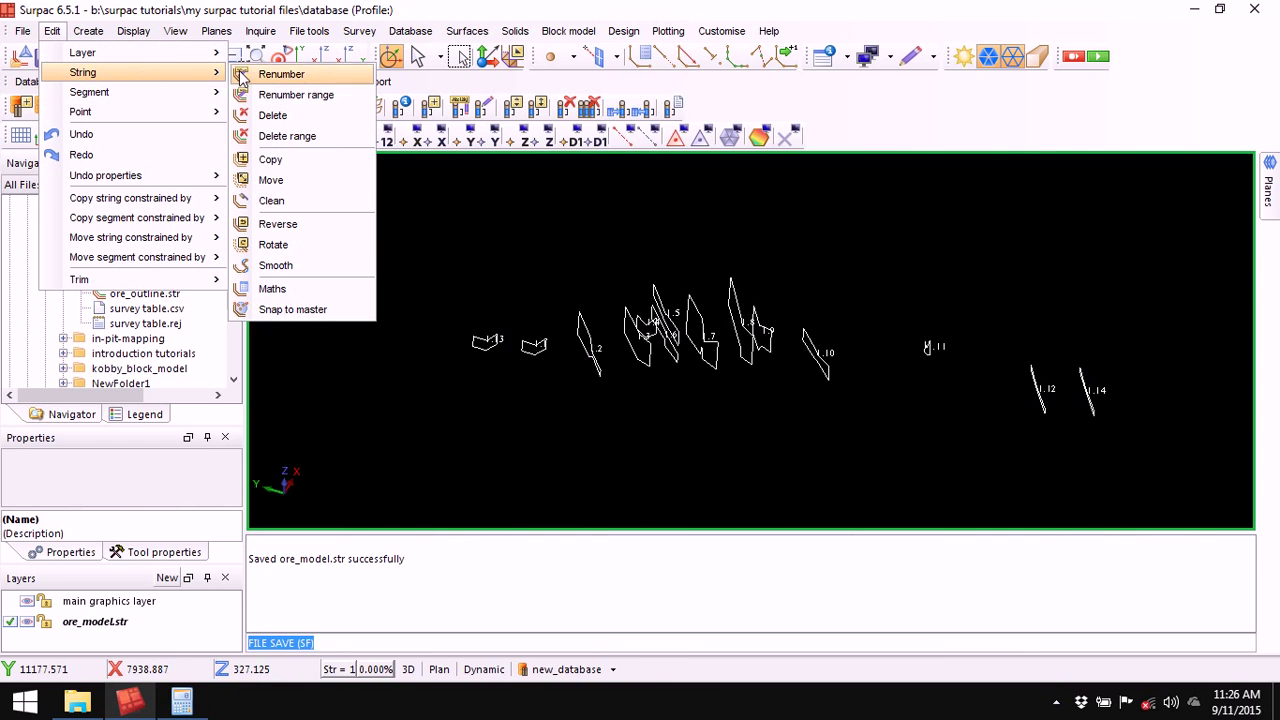
{"action": "left_click", "coordinate": [287, 200]}
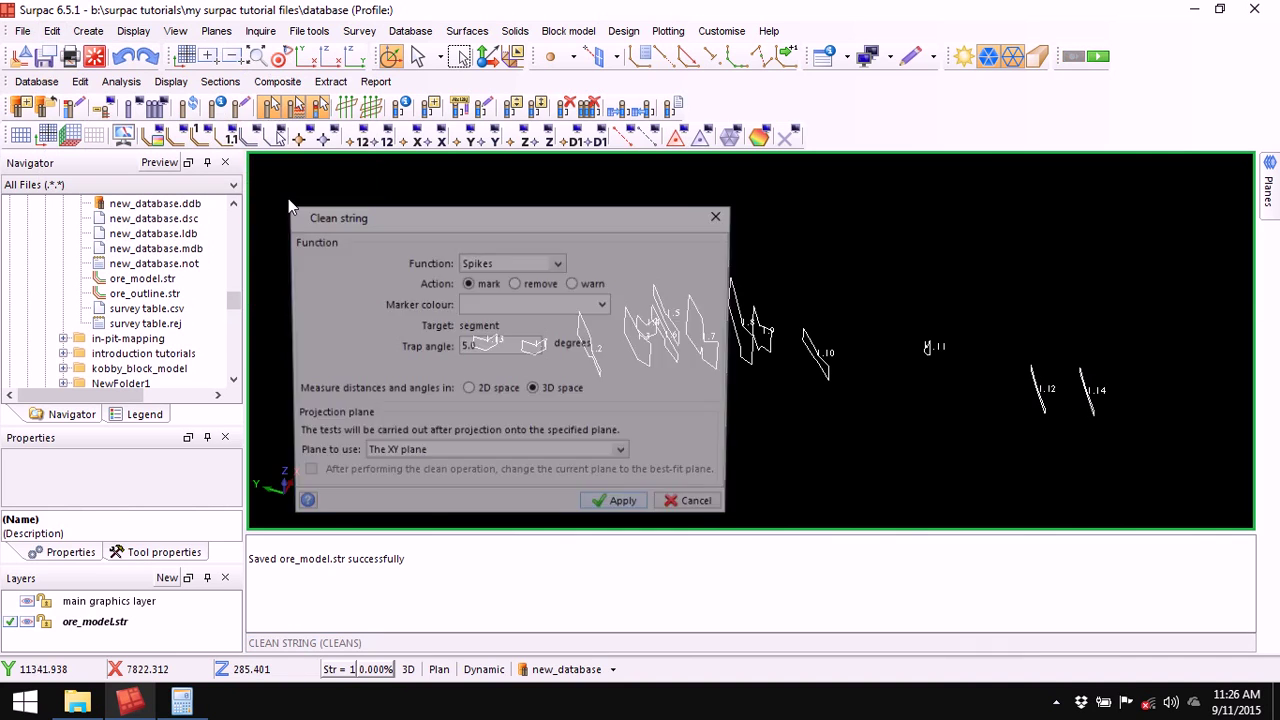
{"action": "left_click_drag", "start_coordinate": [515, 217], "coordinate": [682, 186]}
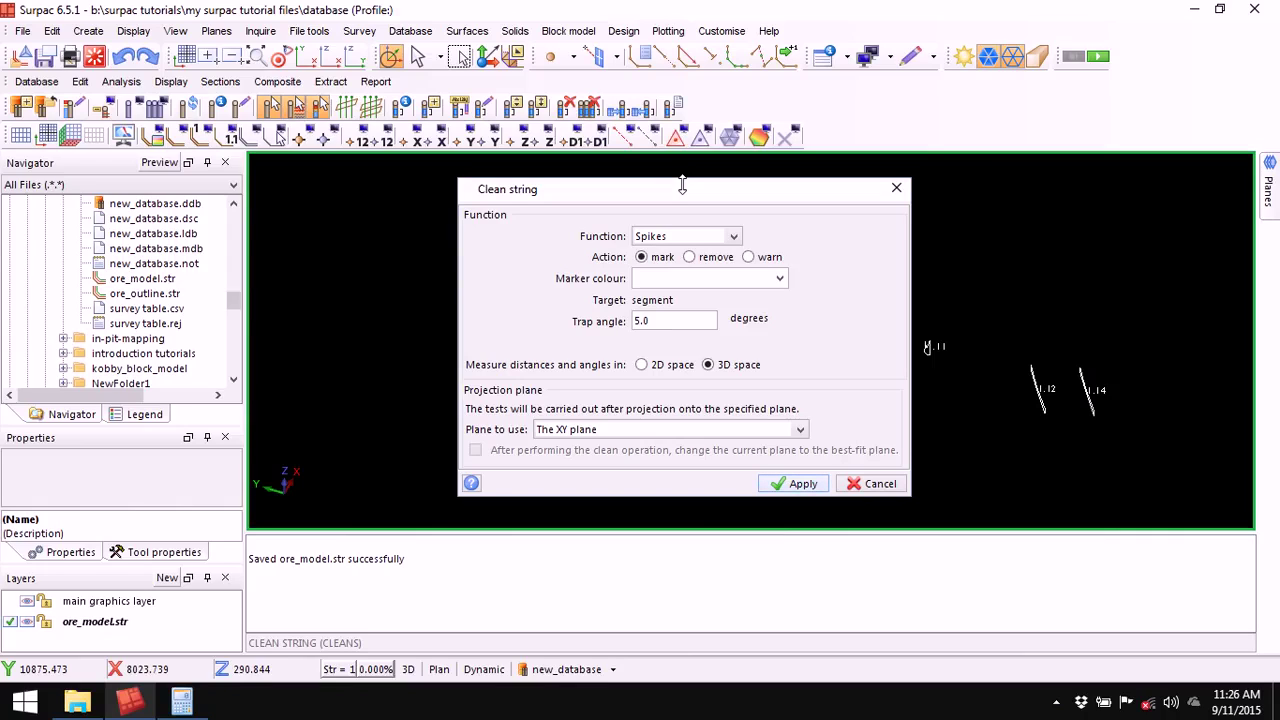
{"action": "left_click", "coordinate": [735, 238]}
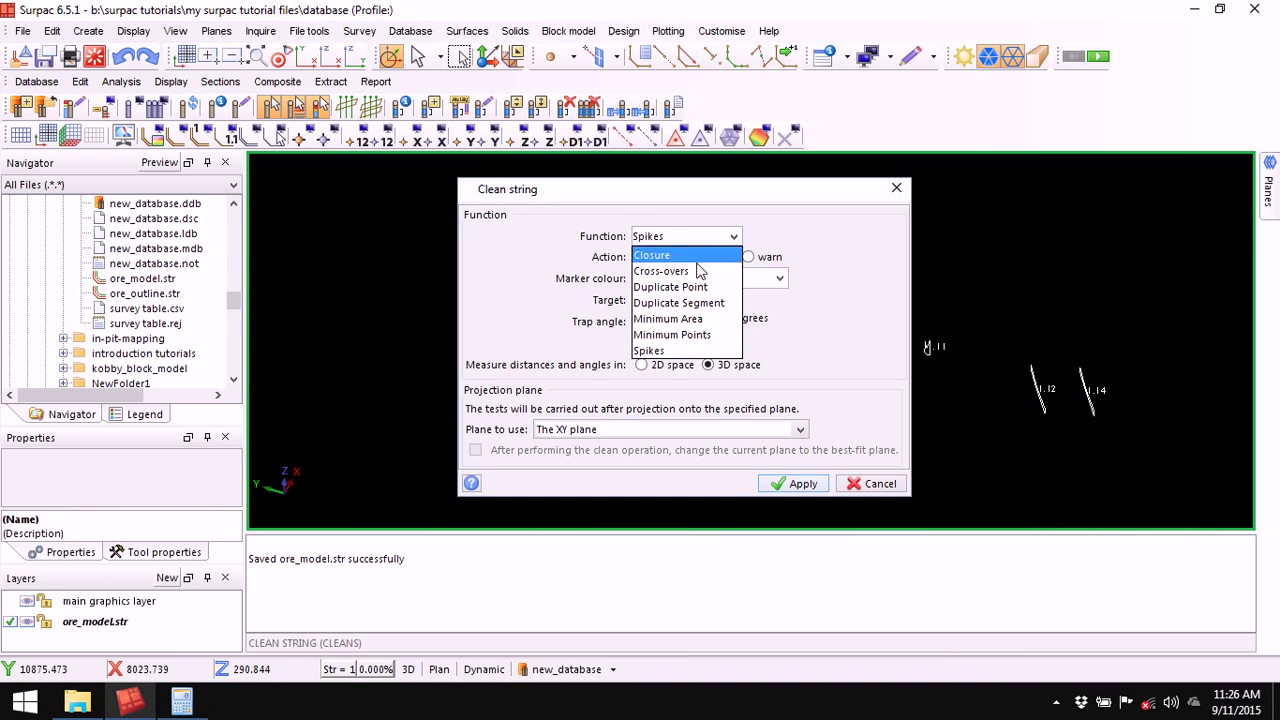
{"action": "left_click", "coordinate": [662, 271]}
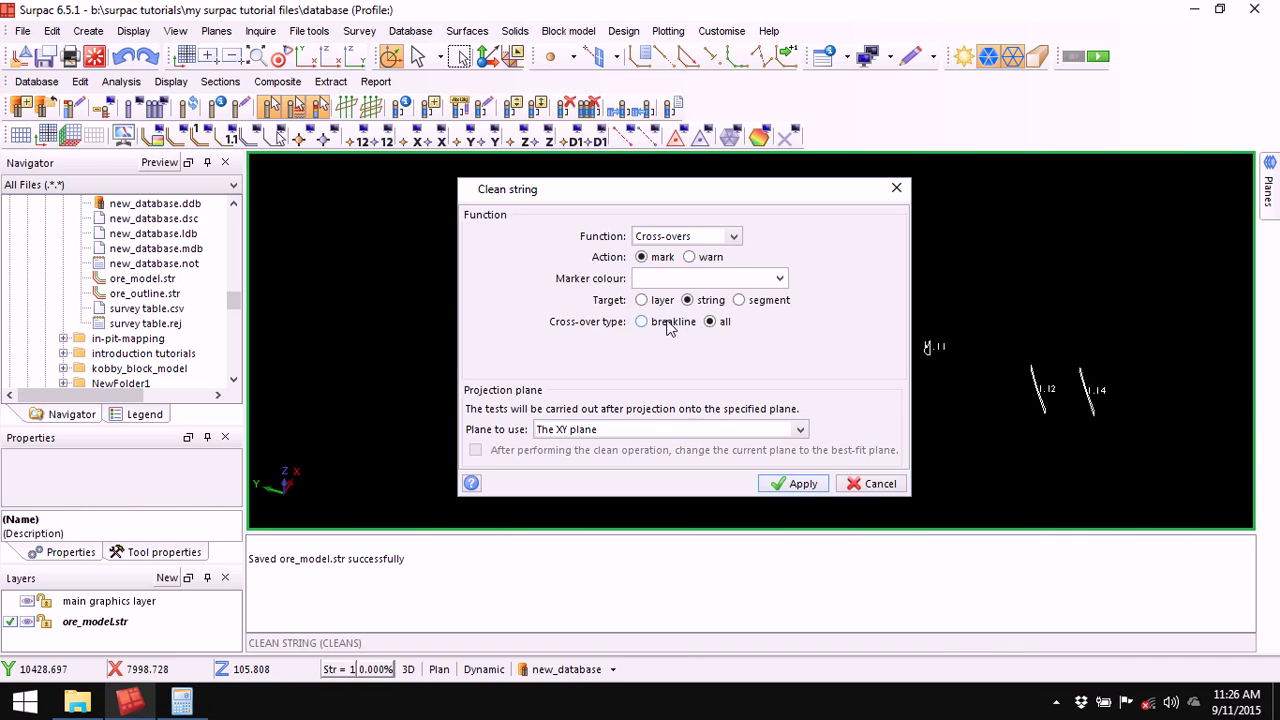
{"action": "left_click", "coordinate": [800, 485]}
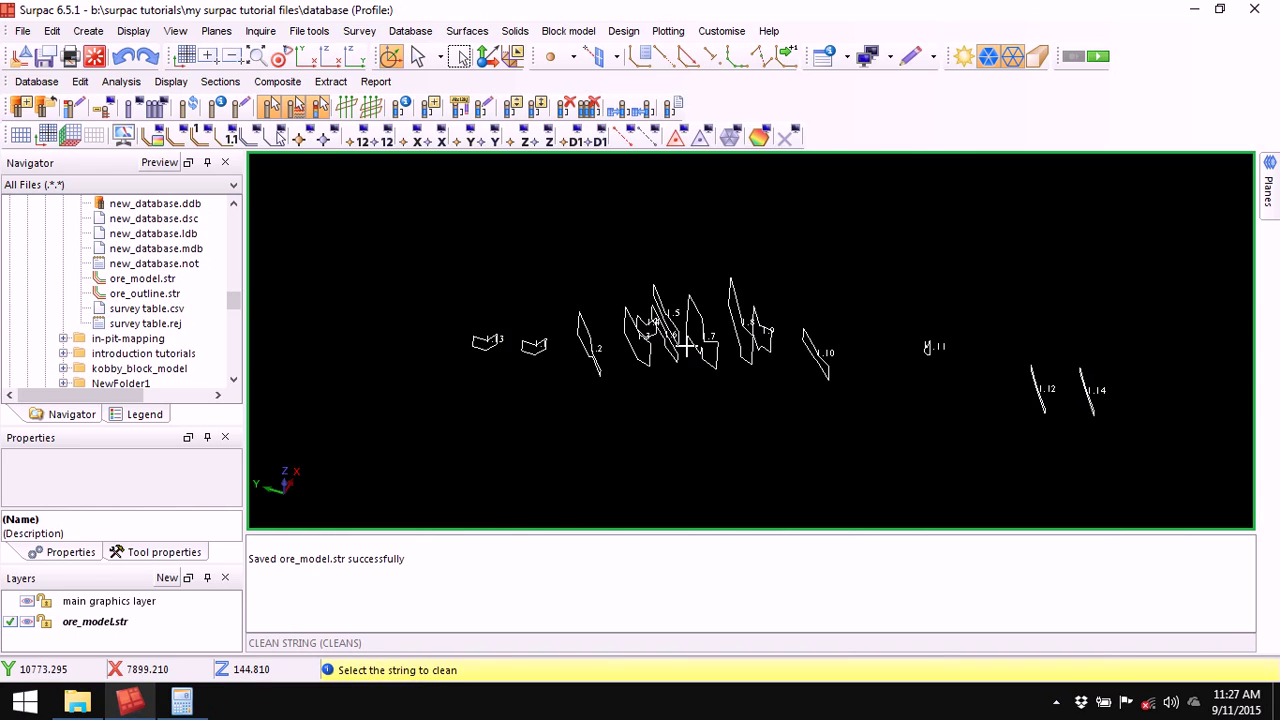
{"action": "left_click", "coordinate": [590, 347]}
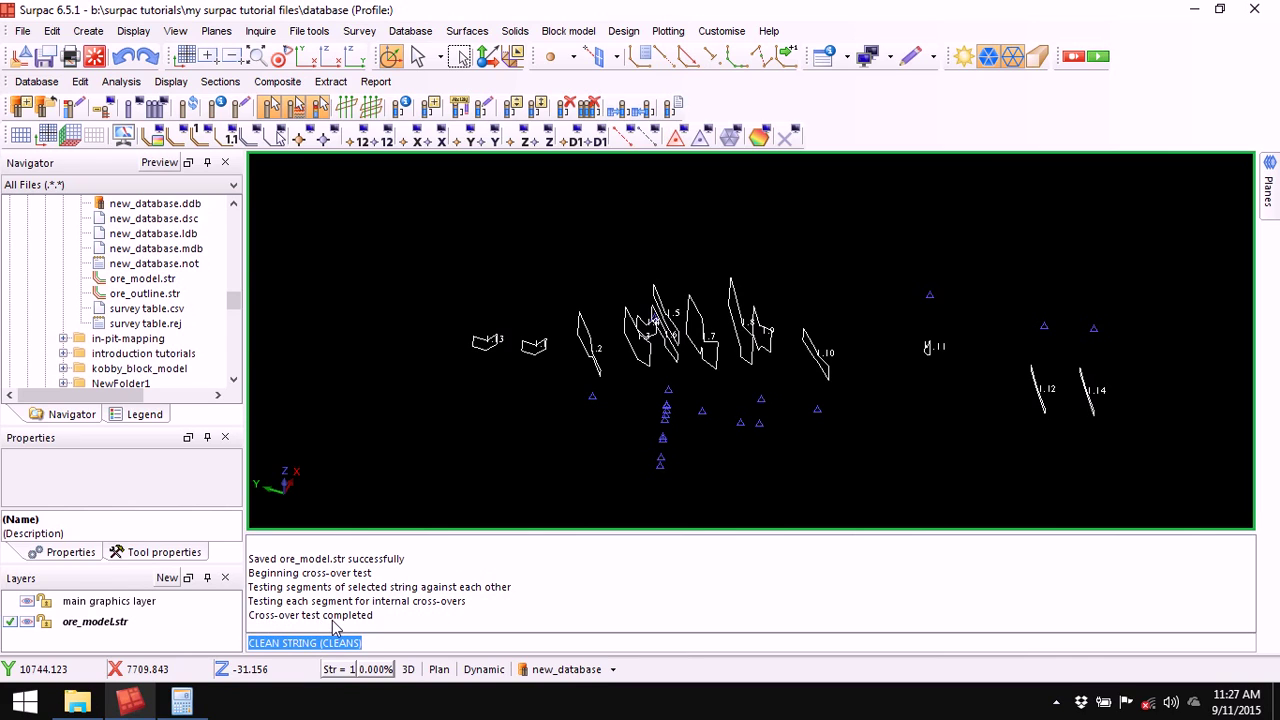
Clear the message log and run Clean string on the ore string, removing duplicate points with trap distances 0 to 0.2 in 3D space.
{"action": "right_click", "coordinate": [631, 574]}
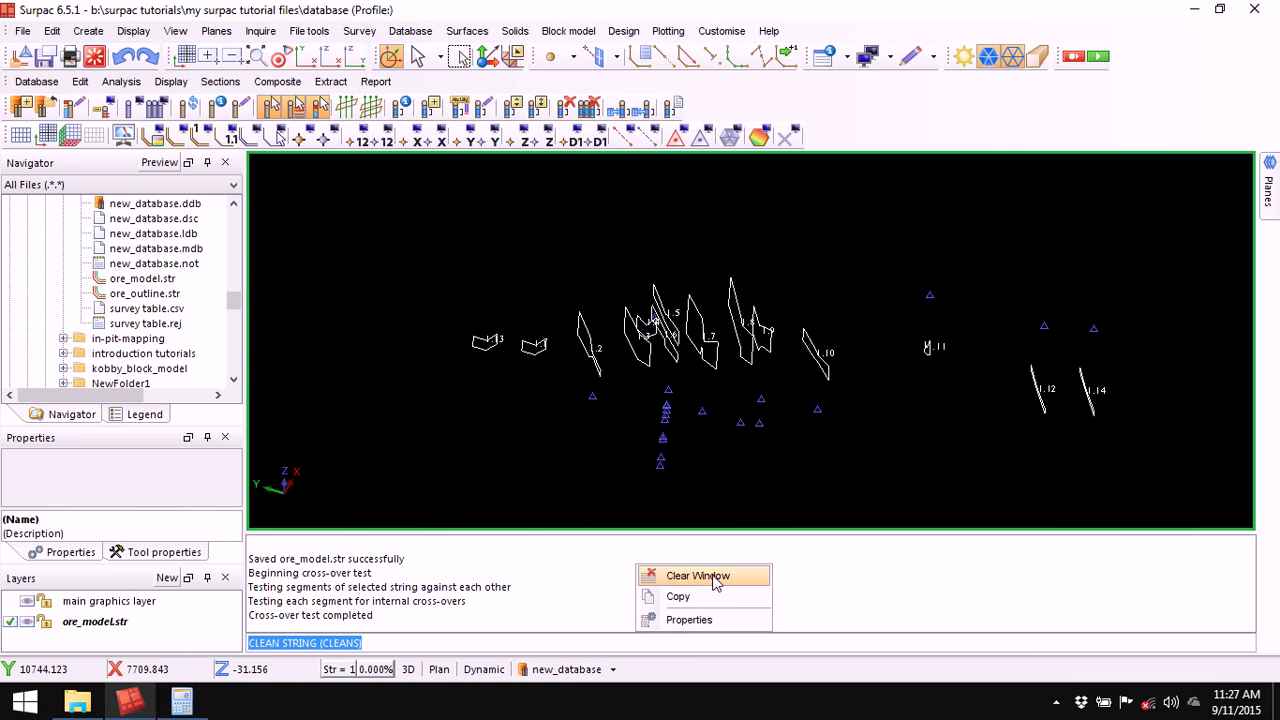
{"action": "left_click", "coordinate": [705, 578]}
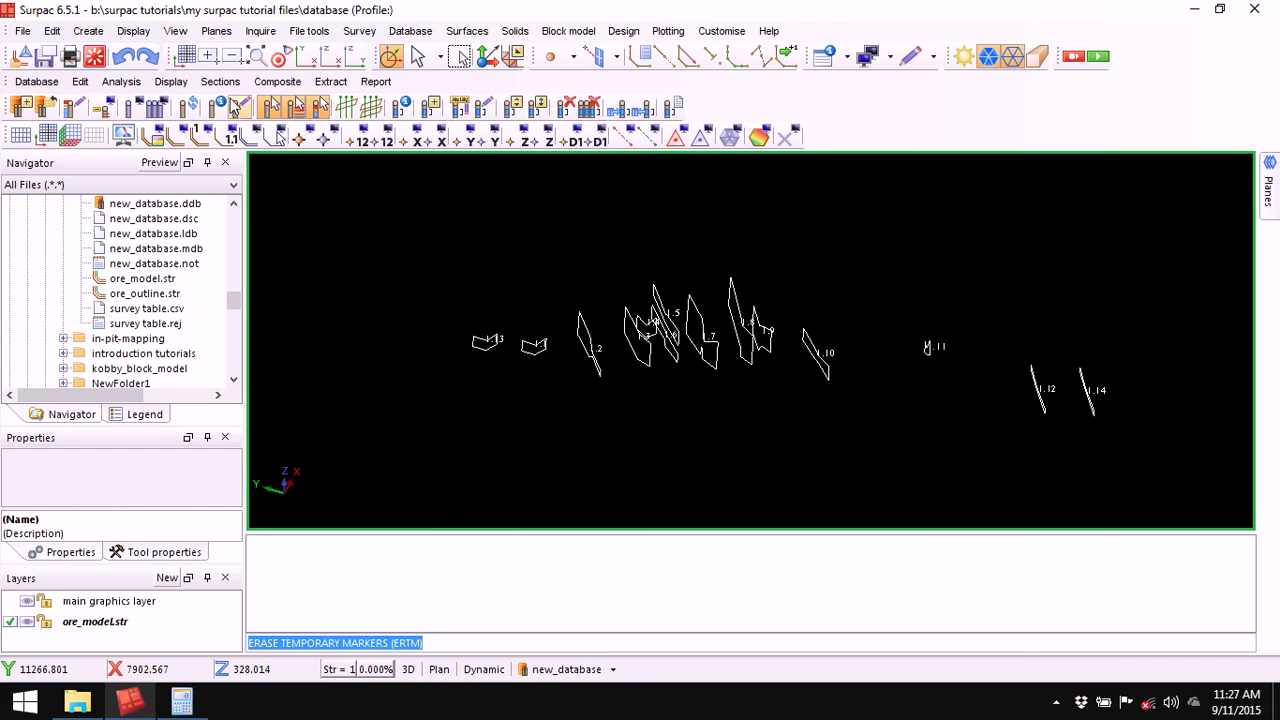
{"action": "left_click", "coordinate": [53, 33]}
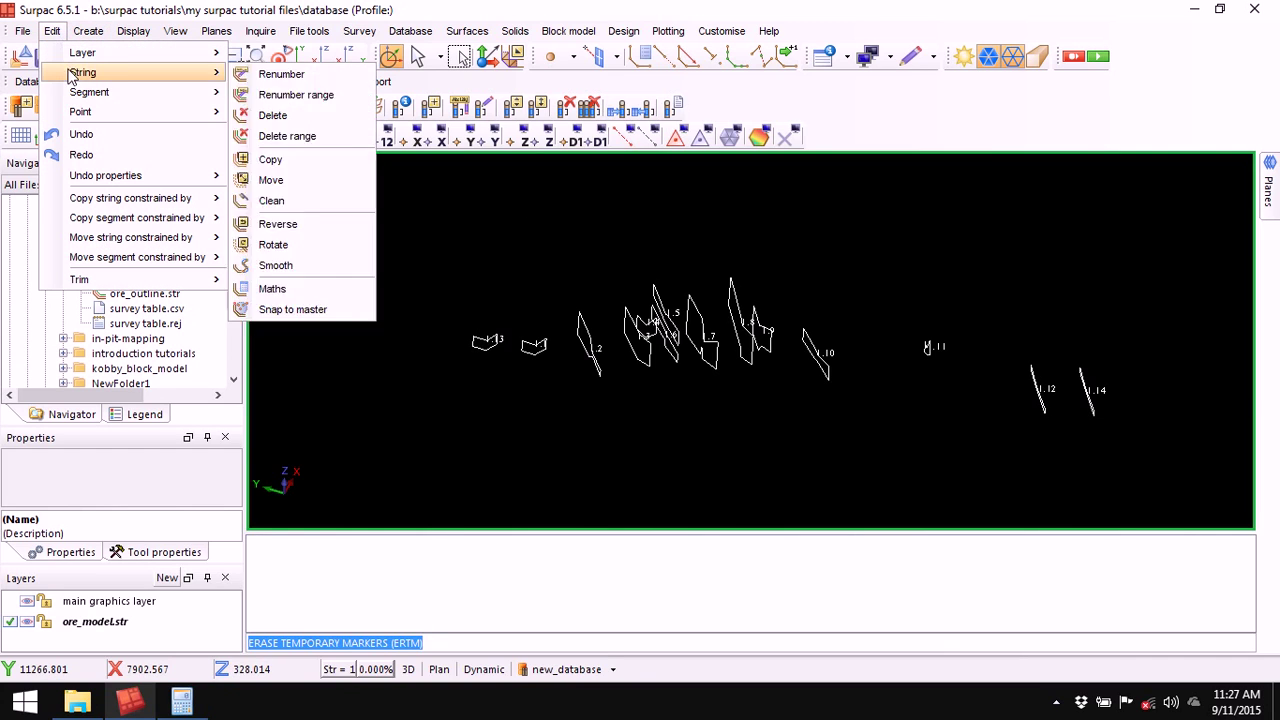
{"action": "mouse_move", "coordinate": [195, 78]}
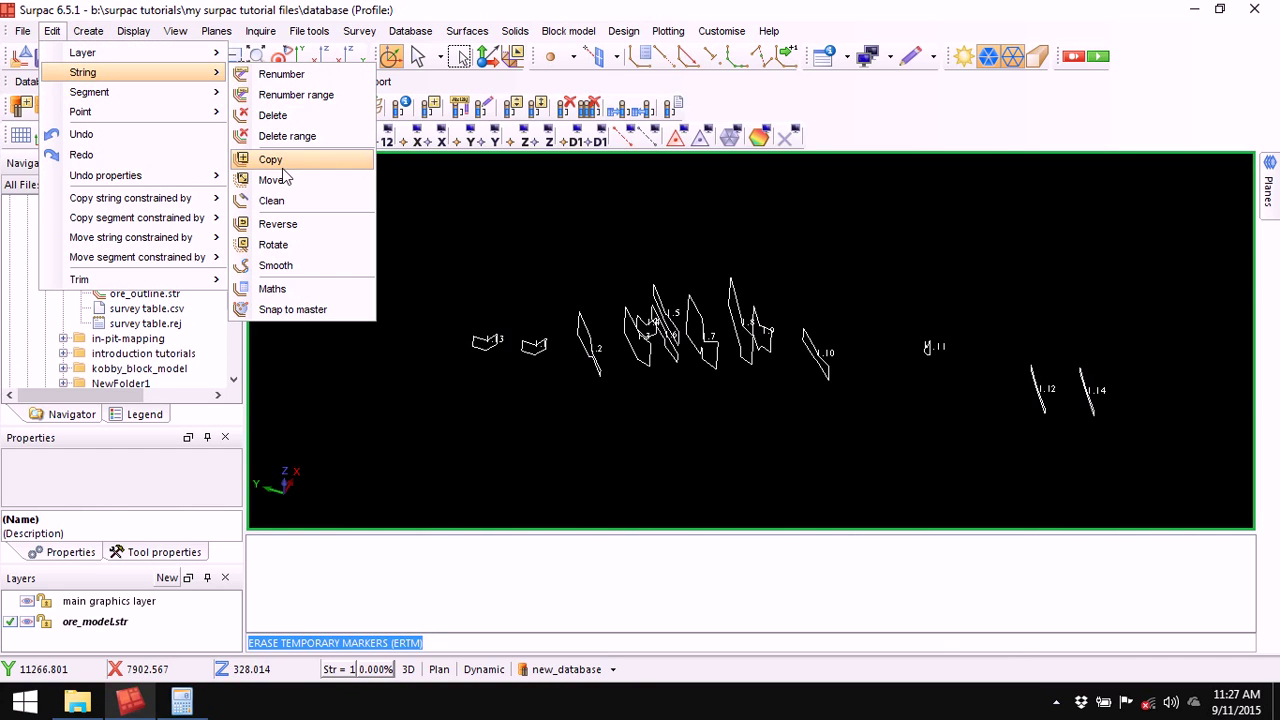
{"action": "left_click", "coordinate": [285, 205]}
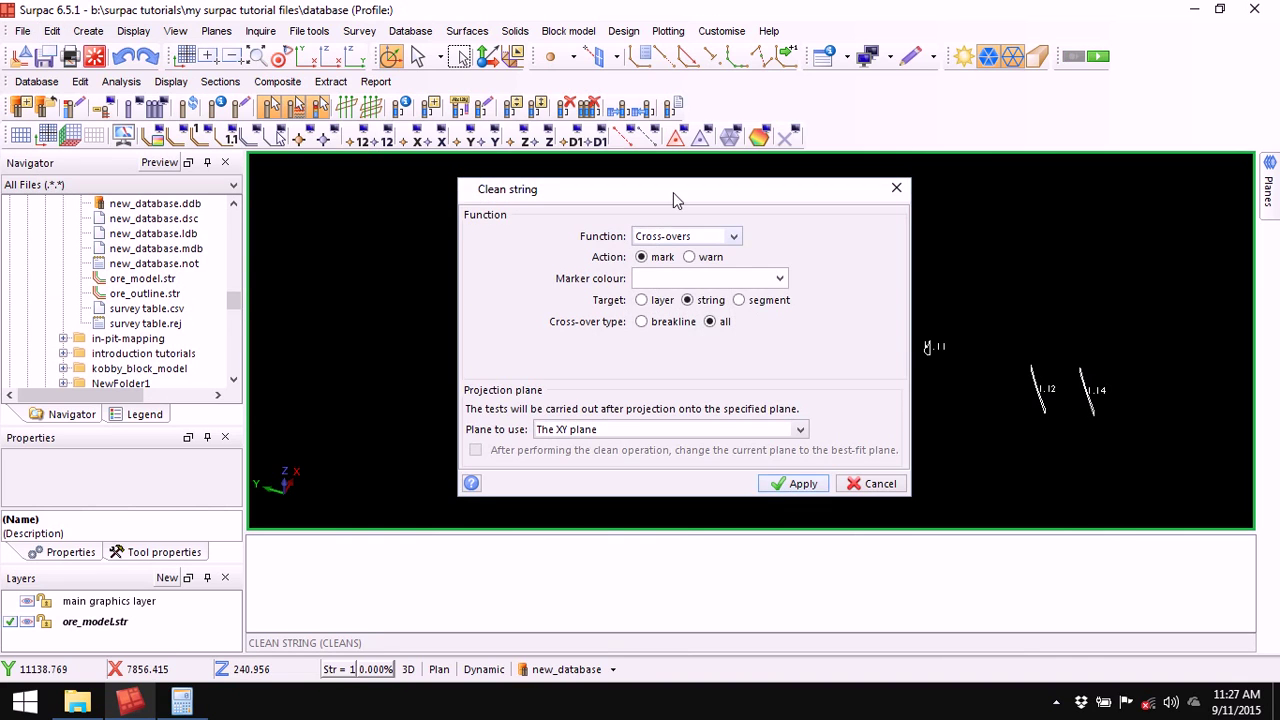
{"action": "left_click_drag", "start_coordinate": [673, 192], "coordinate": [594, 184]}
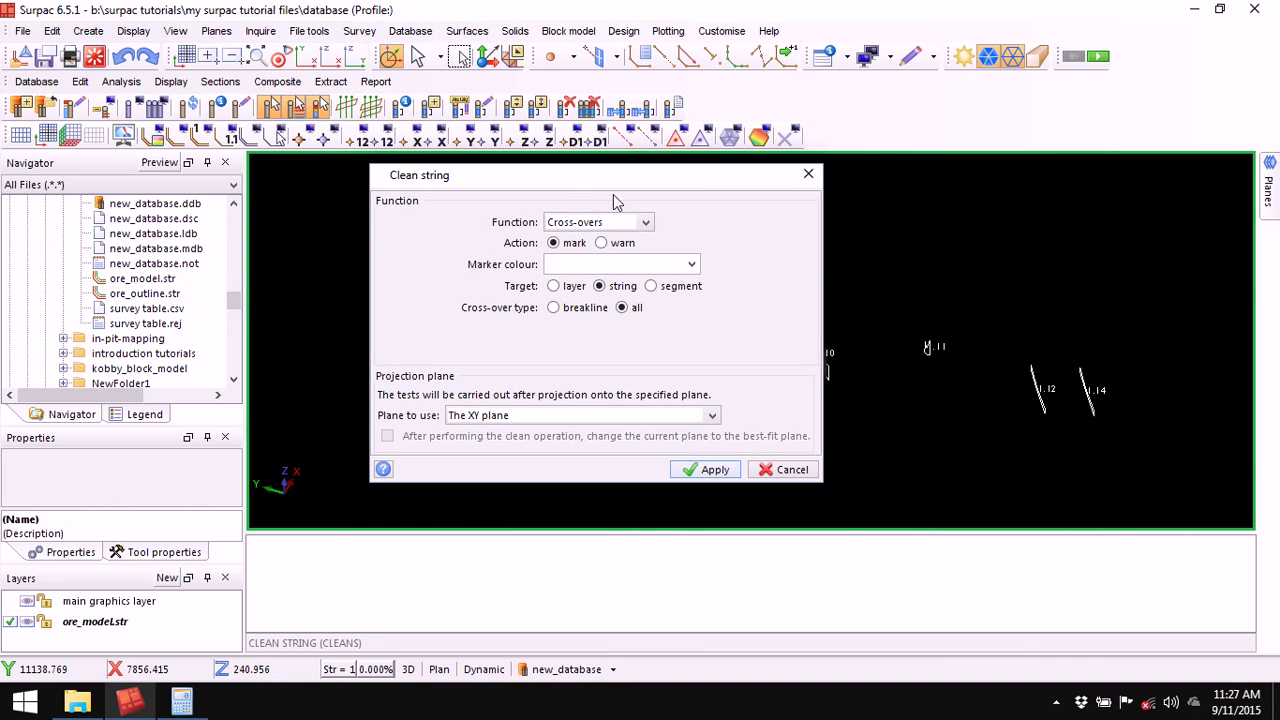
{"action": "left_click", "coordinate": [646, 223]}
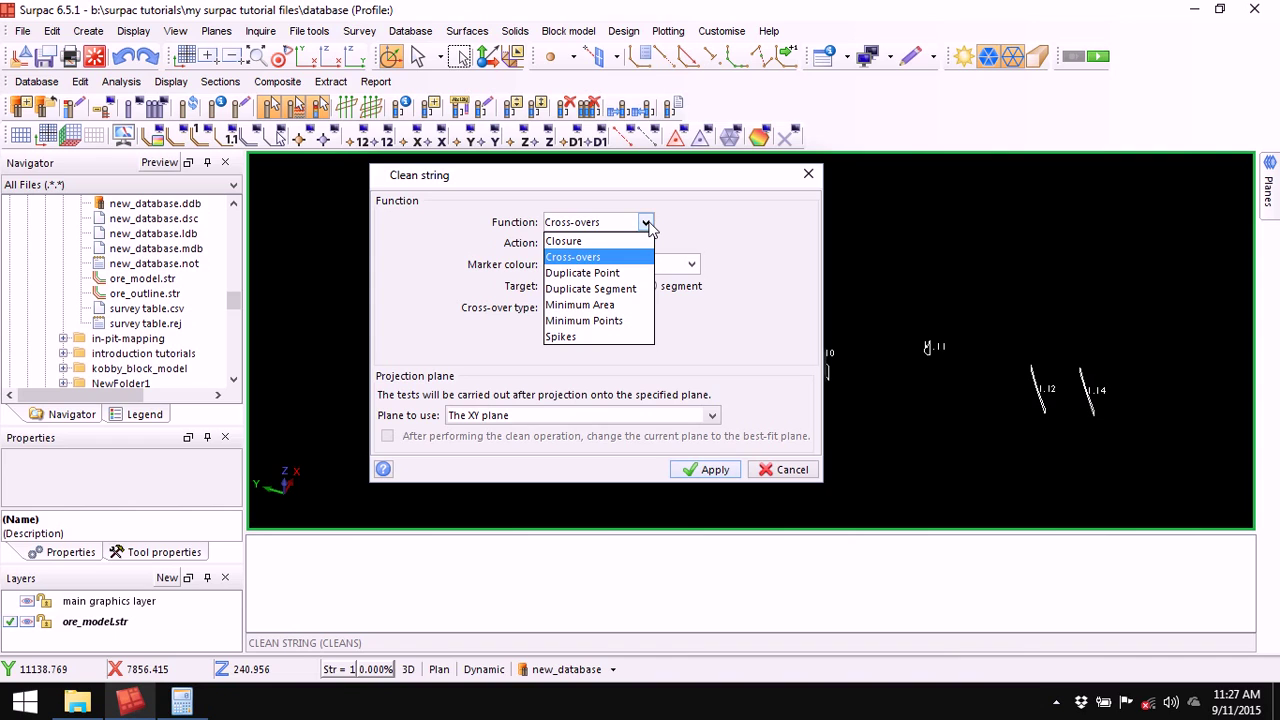
{"action": "left_click", "coordinate": [611, 274]}
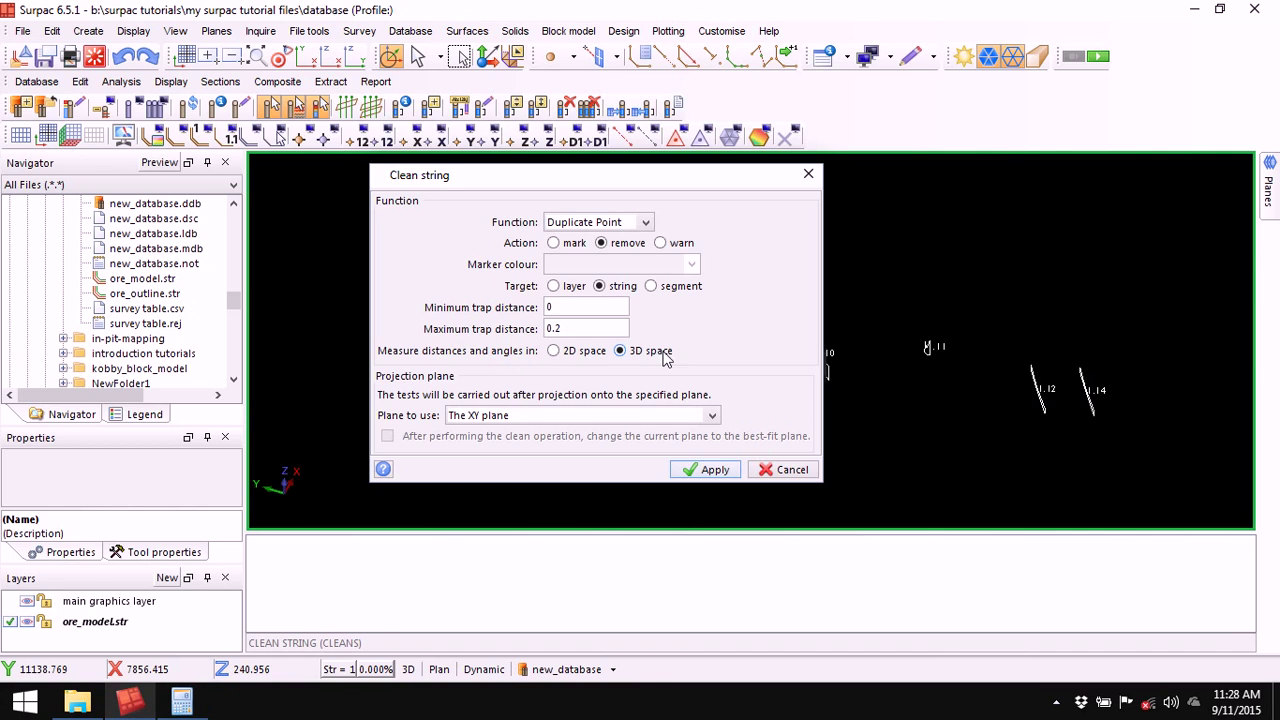
{"action": "left_click", "coordinate": [706, 469]}
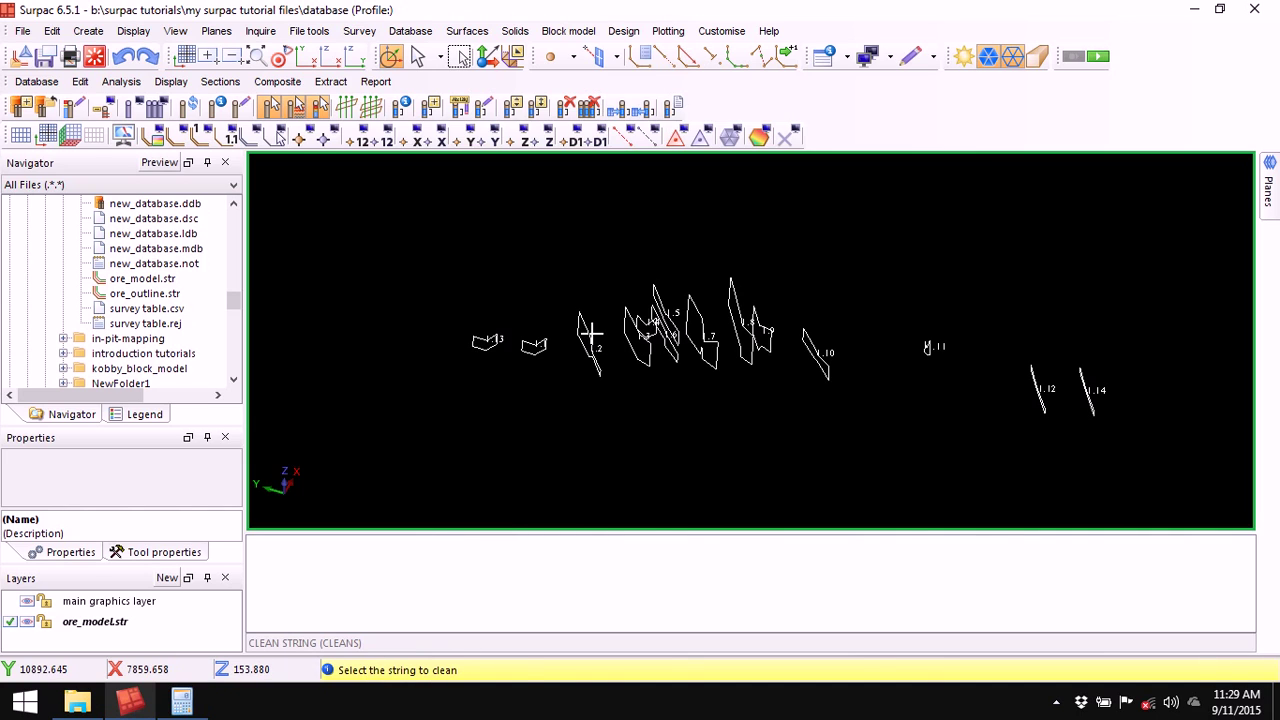
{"action": "left_click", "coordinate": [591, 334]}
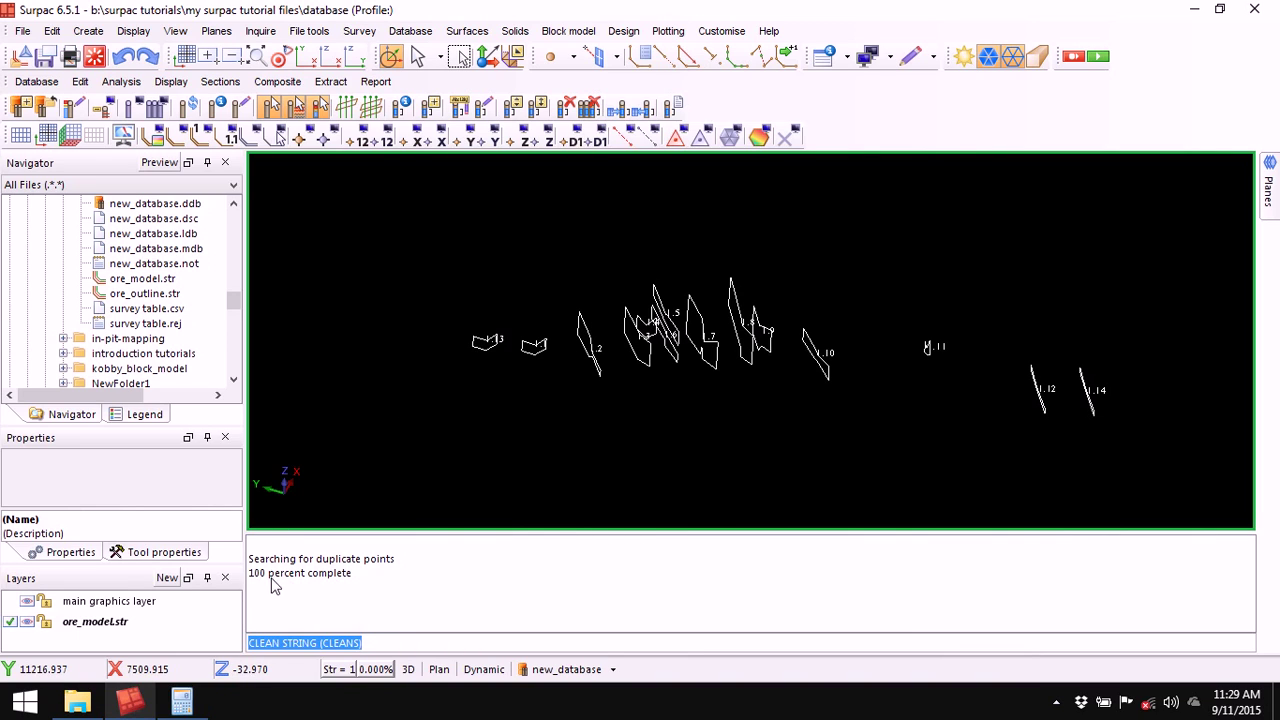
Run Clean string with the Spikes function on the ore string, removing spikes at a 5.0 degree trap angle in 3D space, and clear the log.
{"action": "right_click", "coordinate": [646, 563]}
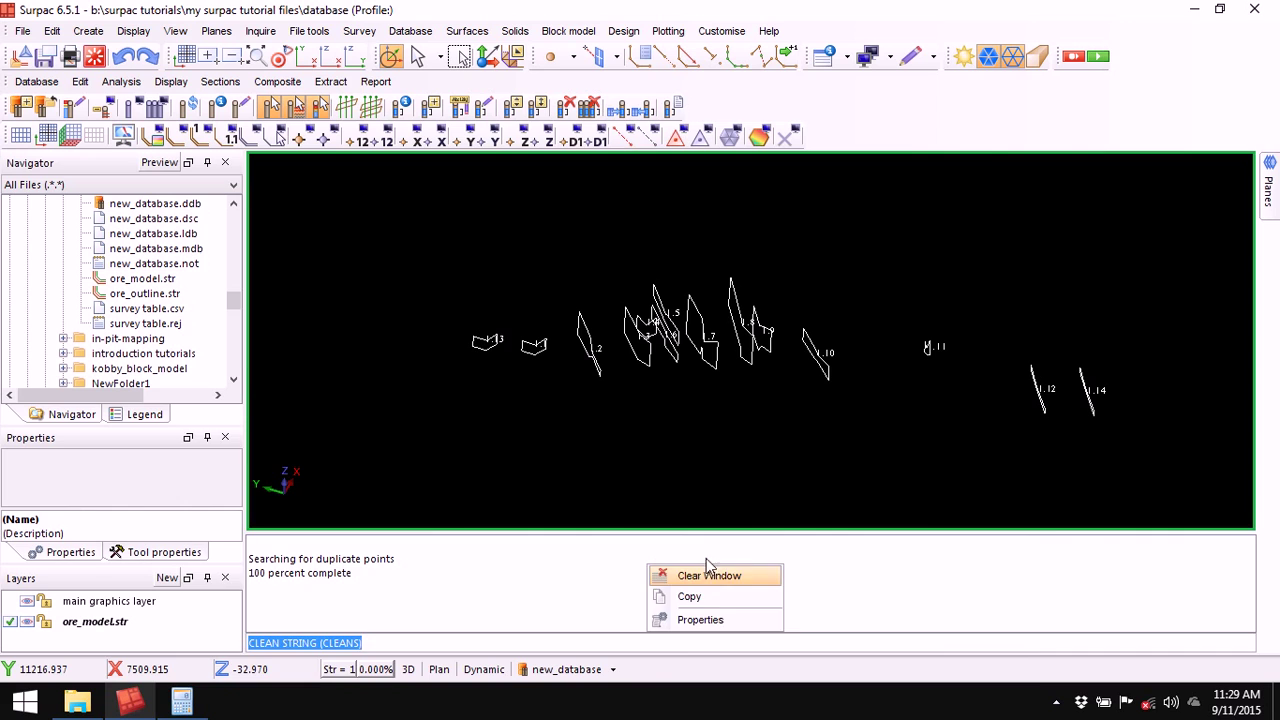
{"action": "left_click", "coordinate": [726, 572]}
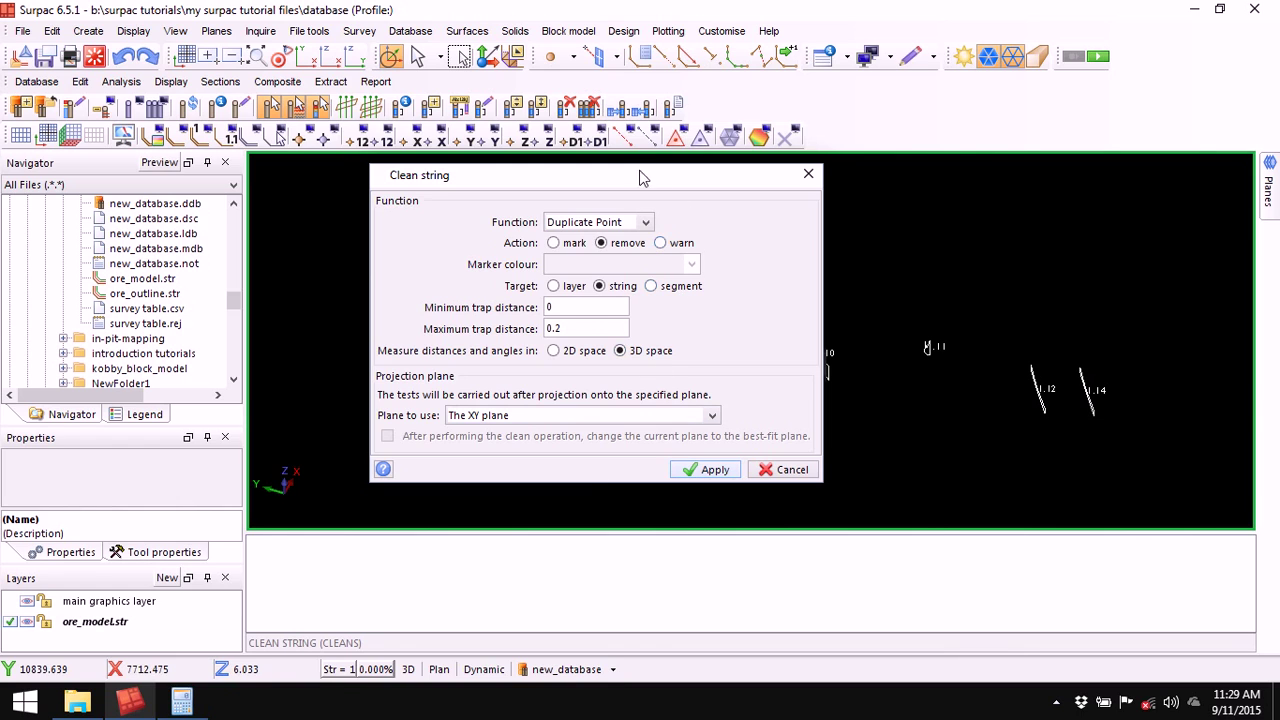
{"action": "left_click", "coordinate": [646, 222]}
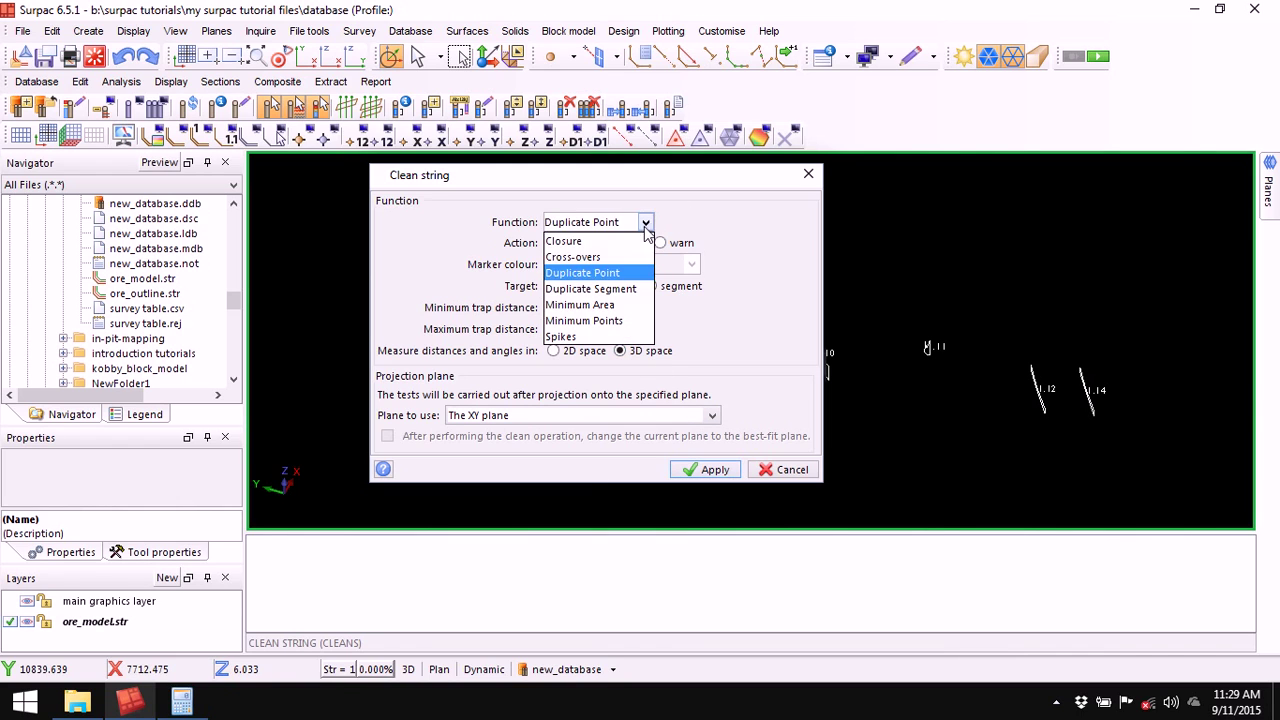
{"action": "left_click", "coordinate": [576, 338]}
{"action": "left_click_drag", "start_coordinate": [563, 180], "coordinate": [641, 181]}
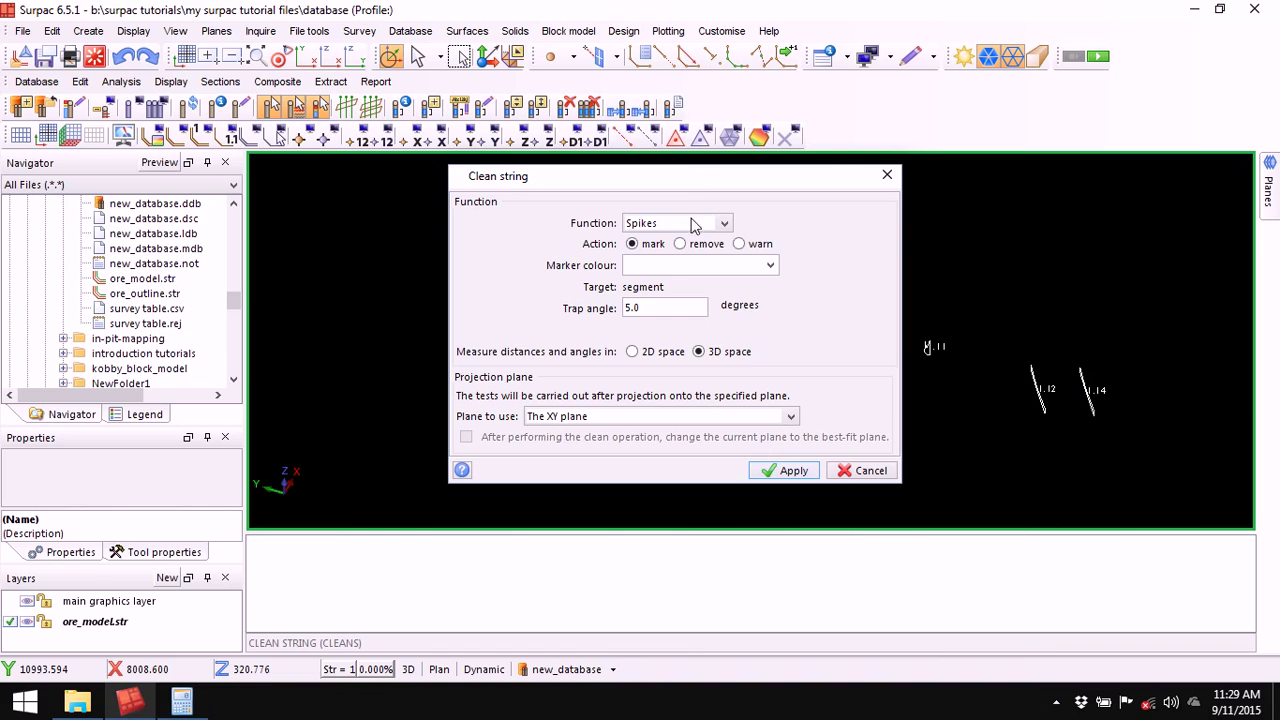
{"action": "left_click", "coordinate": [681, 244]}
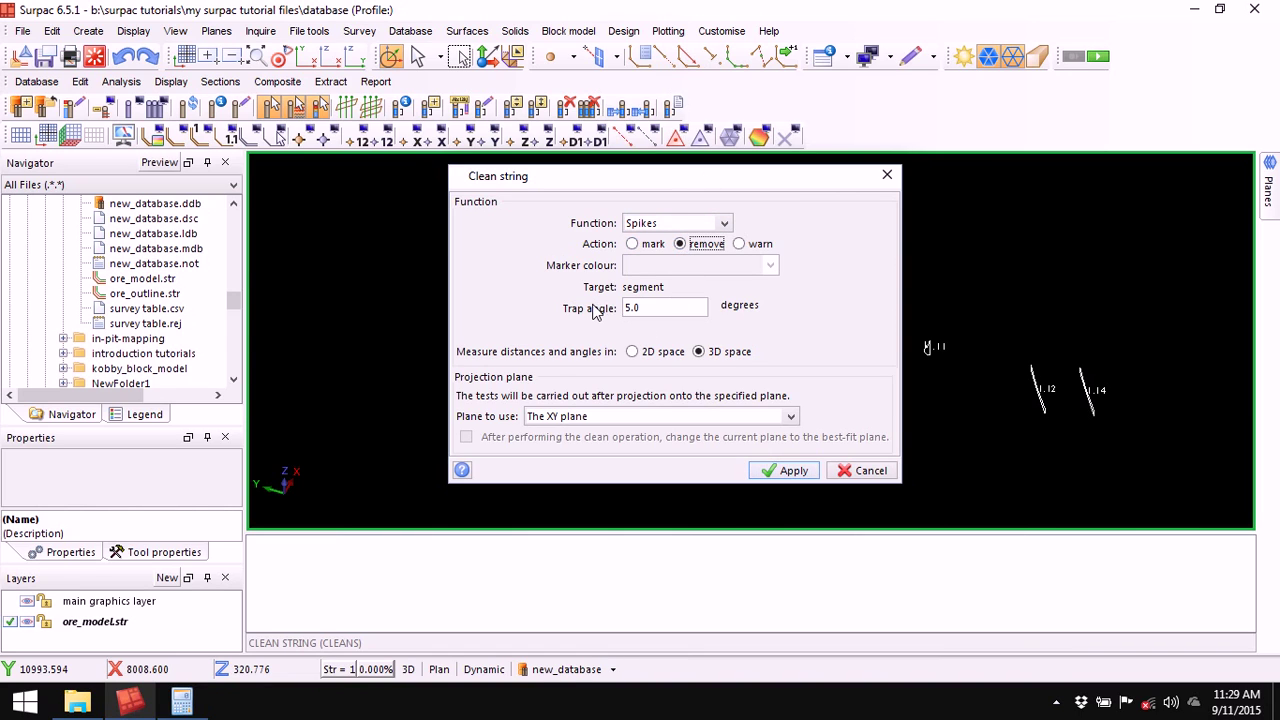
{"action": "left_click", "coordinate": [792, 471]}
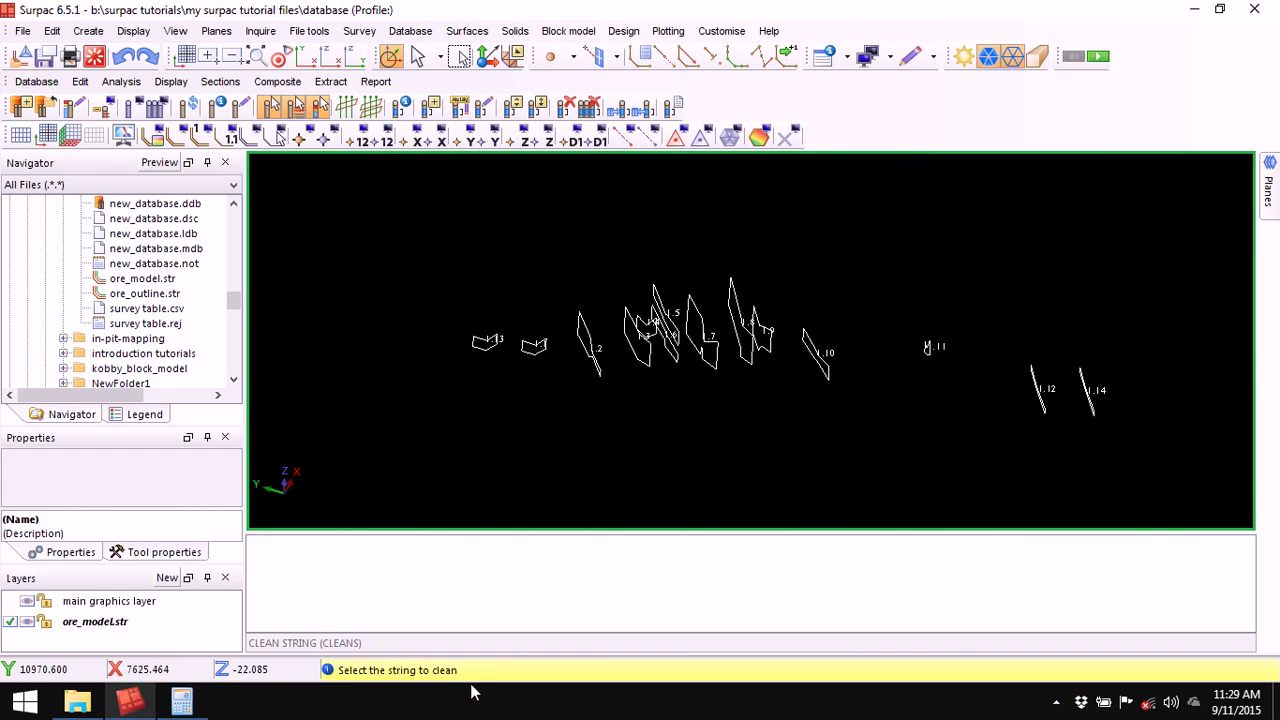
{"action": "left_click", "coordinate": [829, 354]}
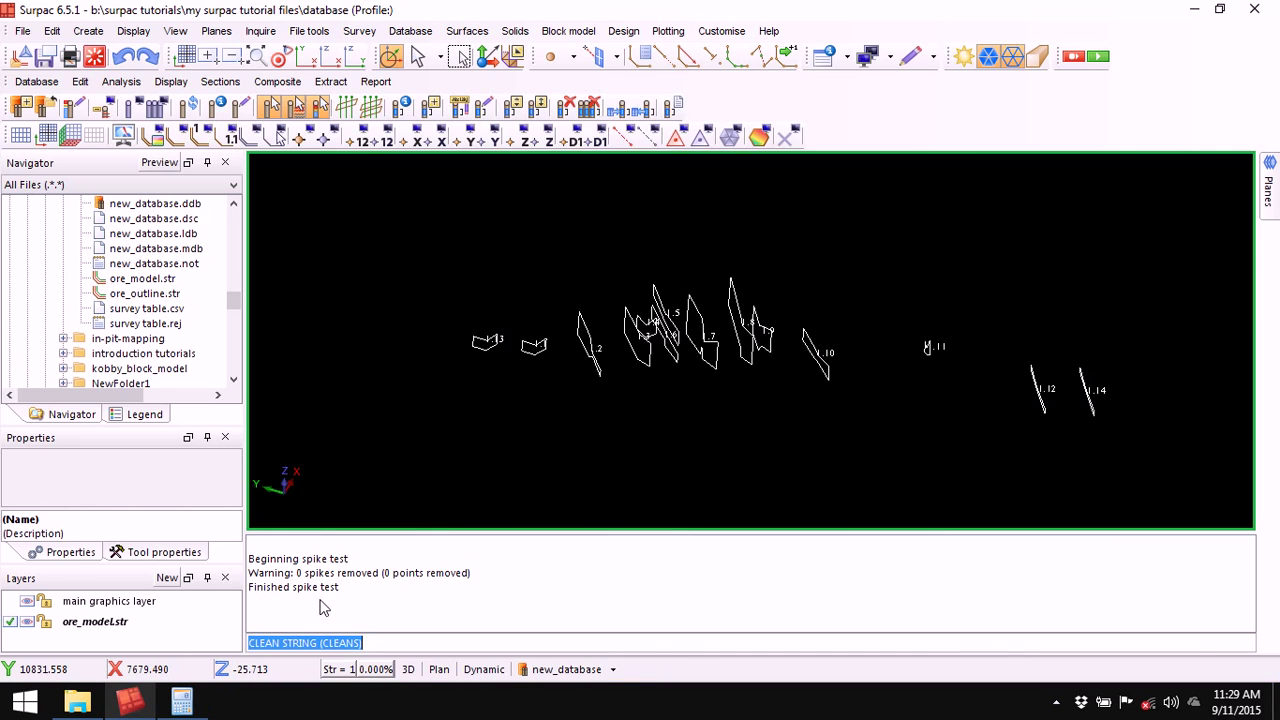
{"action": "right_click", "coordinate": [583, 567]}
{"action": "left_click", "coordinate": [655, 578]}
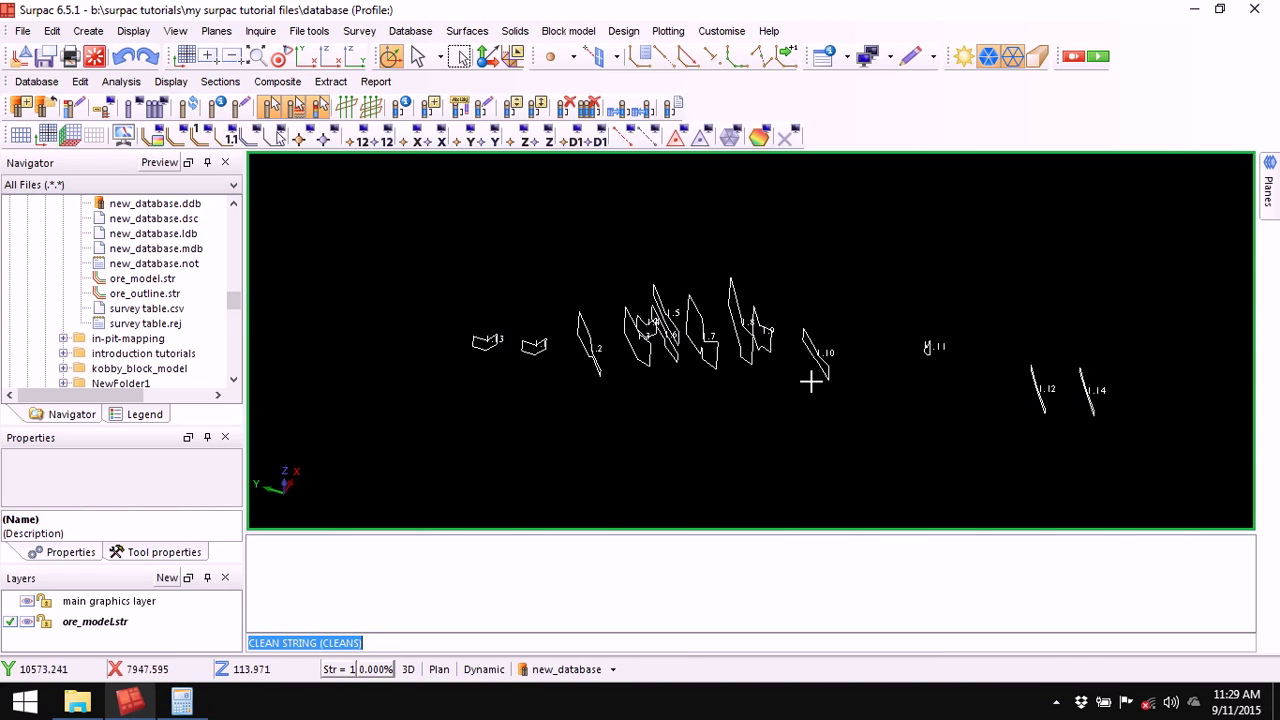
Save the cleaned ore model layer as the Surpac string file ore_model.str, overwriting the existing file.
{"action": "left_click_drag", "start_coordinate": [778, 393], "coordinate": [787, 386]}
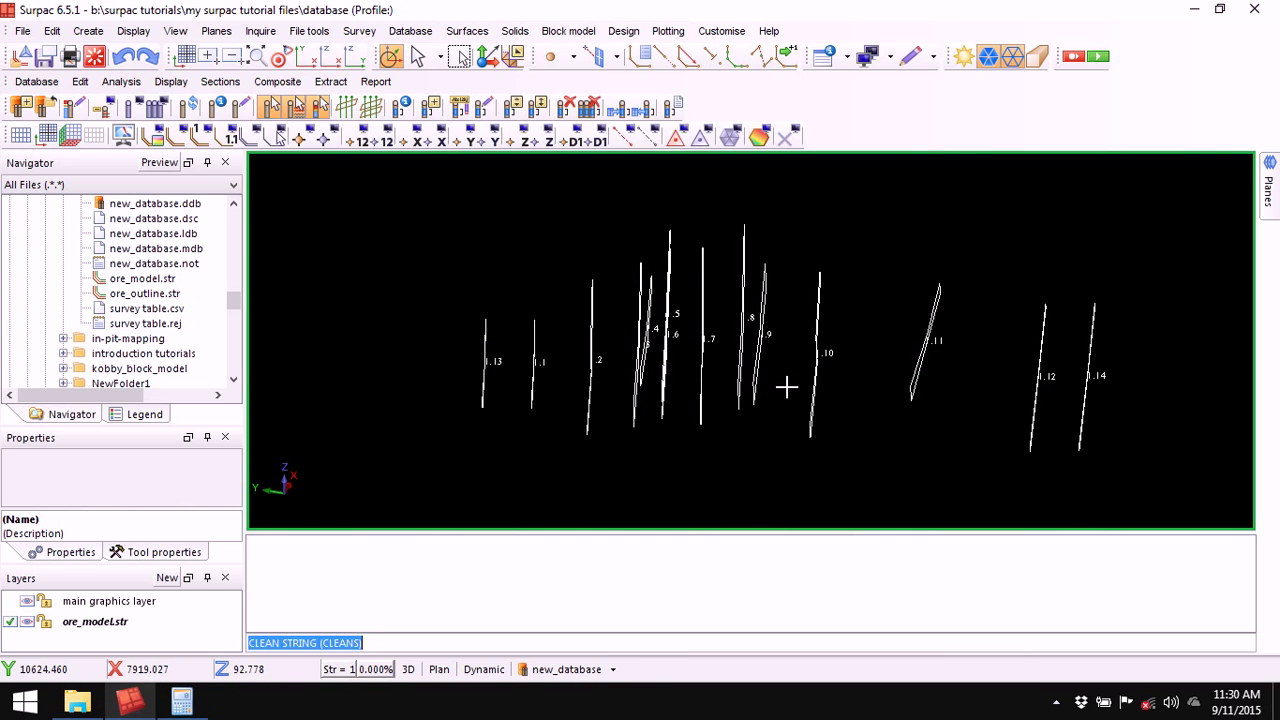
{"action": "scroll", "coordinate": [787, 386], "scroll_direction": "down", "scroll_amount": 2}
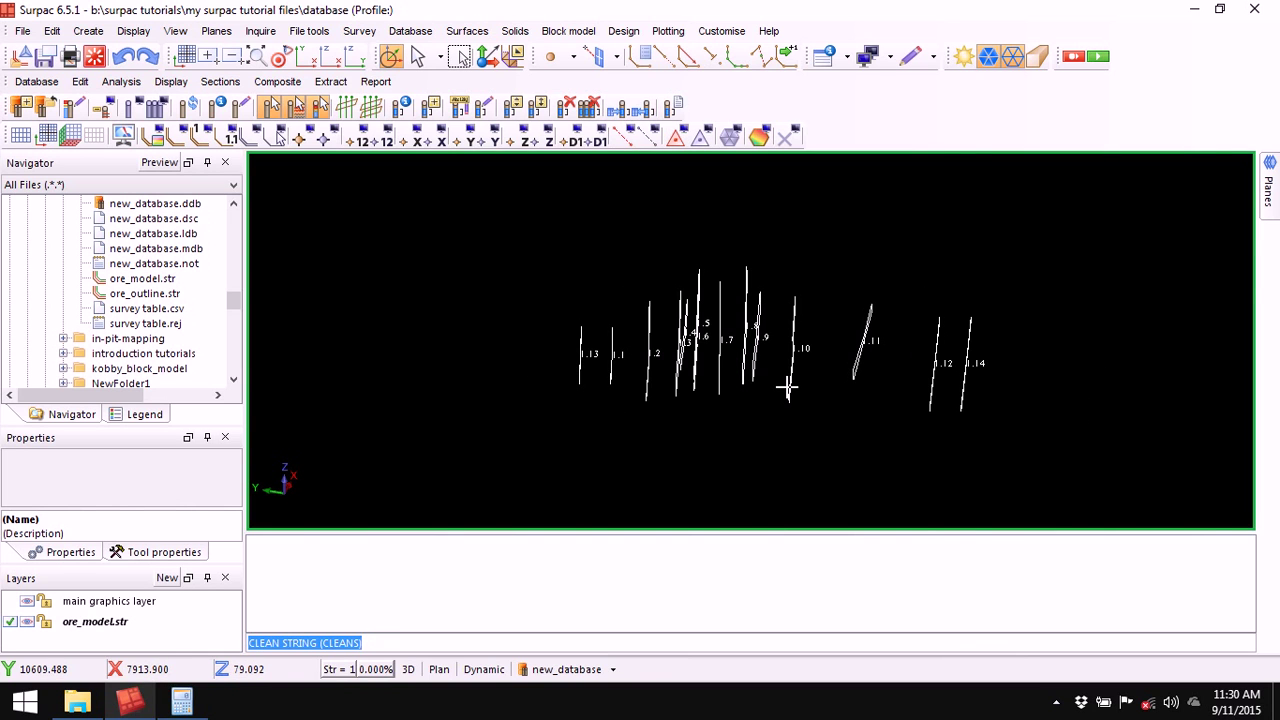
{"action": "left_click_drag", "start_coordinate": [757, 403], "coordinate": [757, 403]}
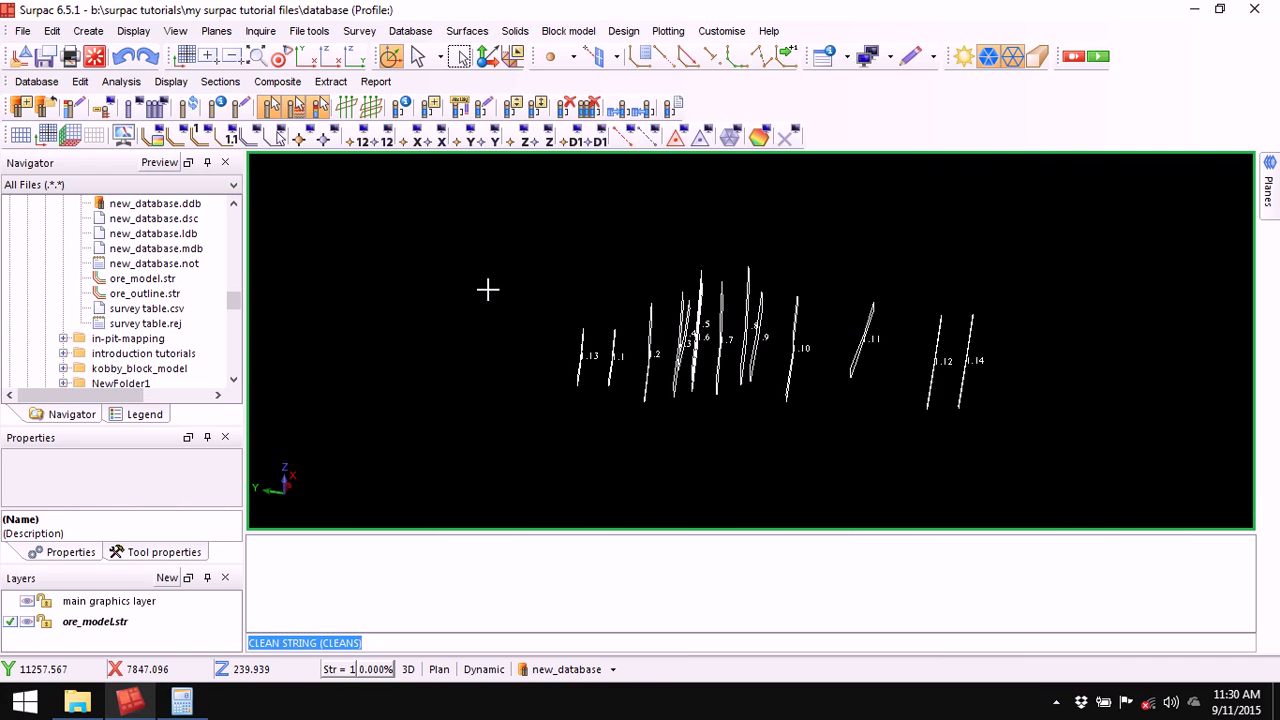
{"action": "left_click", "coordinate": [44, 57]}
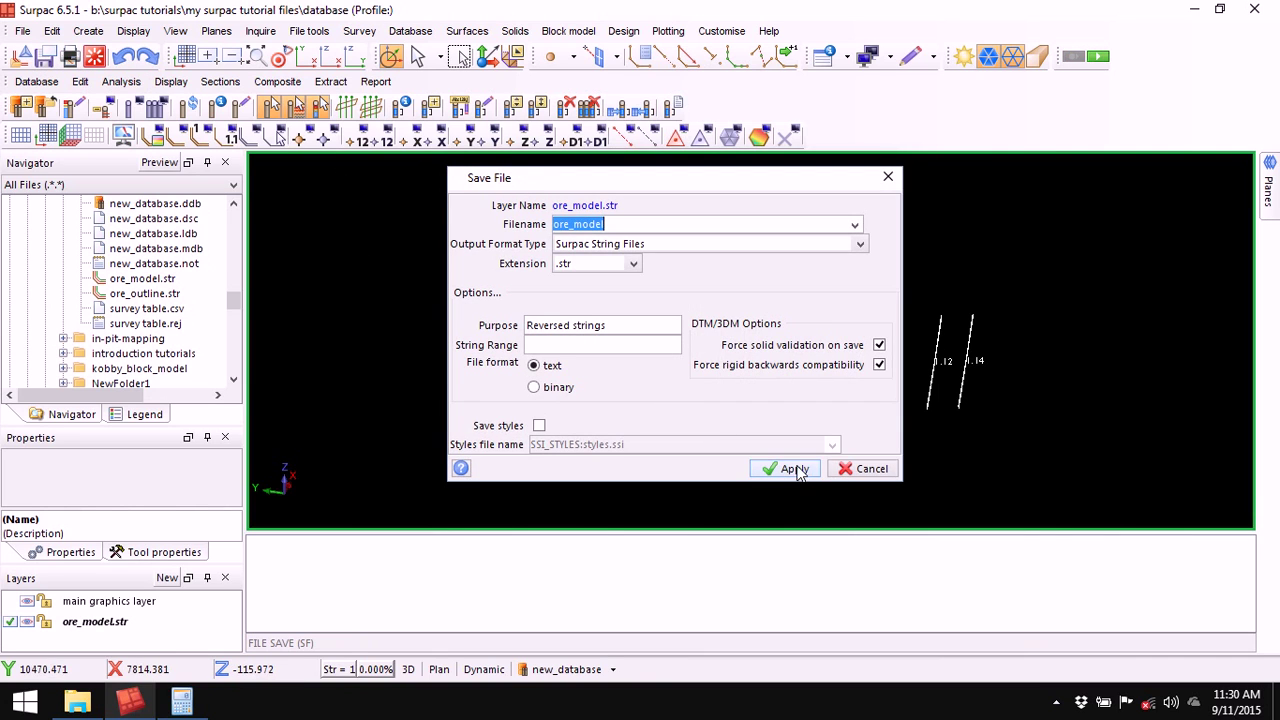
{"action": "left_click", "coordinate": [795, 469]}
{"action": "left_click", "coordinate": [765, 375]}
Reset the graphics and reload ore_model.str into the empty view, clearing the message log.
{"action": "left_click", "coordinate": [100, 58]}
{"action": "left_click_drag", "start_coordinate": [145, 279], "coordinate": [585, 300]}
{"action": "left_click_drag", "start_coordinate": [666, 377], "coordinate": [764, 358]}
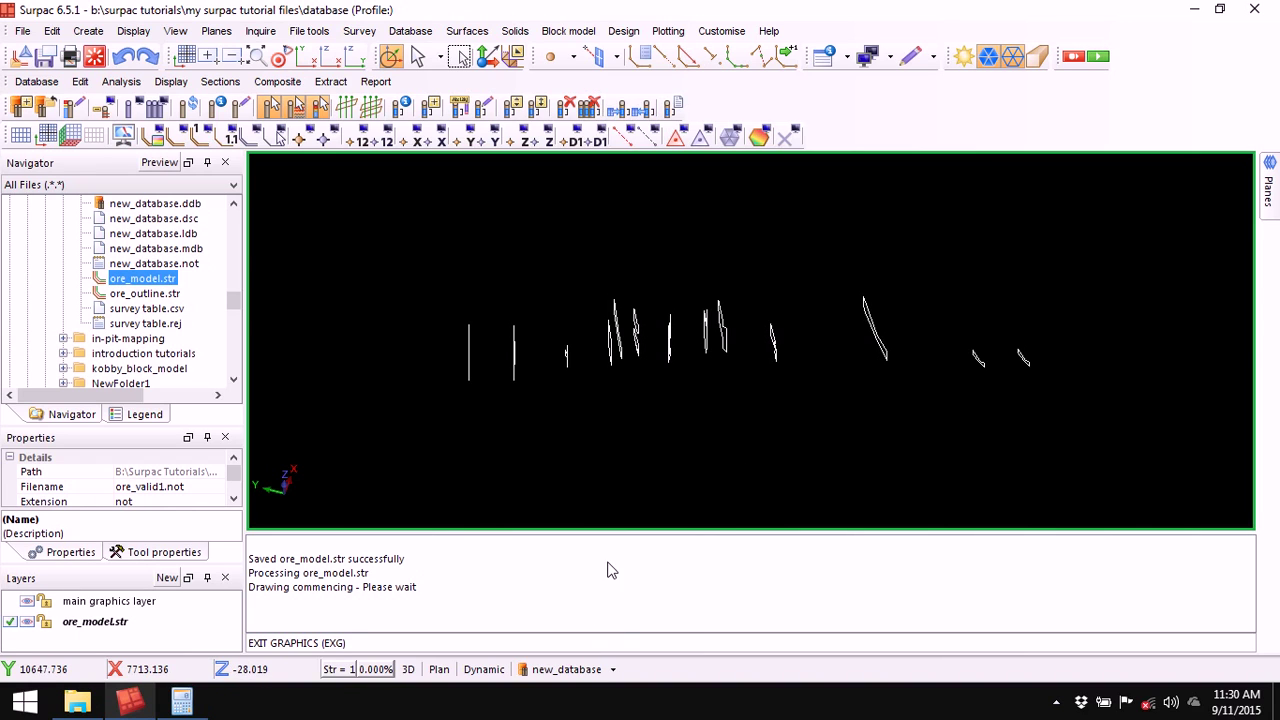
{"action": "right_click", "coordinate": [609, 567]}
{"action": "left_click", "coordinate": [684, 584]}
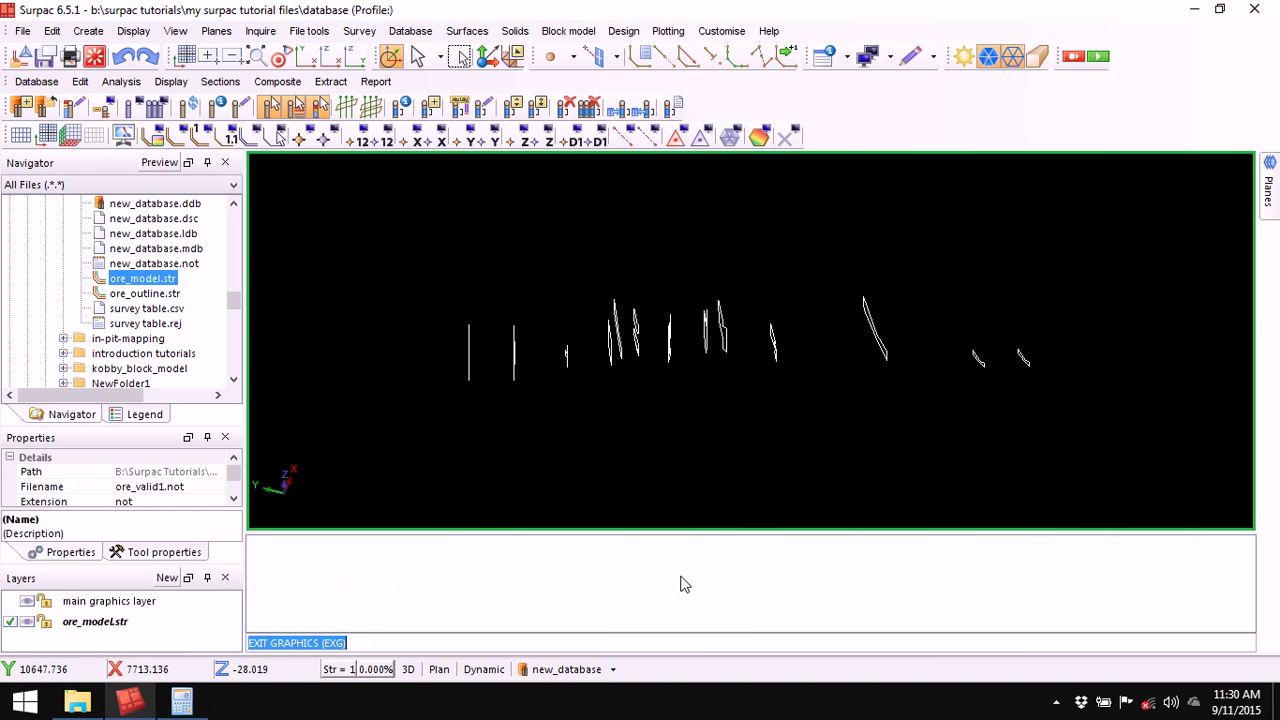
Triangulate between the two northernmost ore segments as trisolation 1 of the offered object number.
{"action": "left_click", "coordinate": [516, 32]}
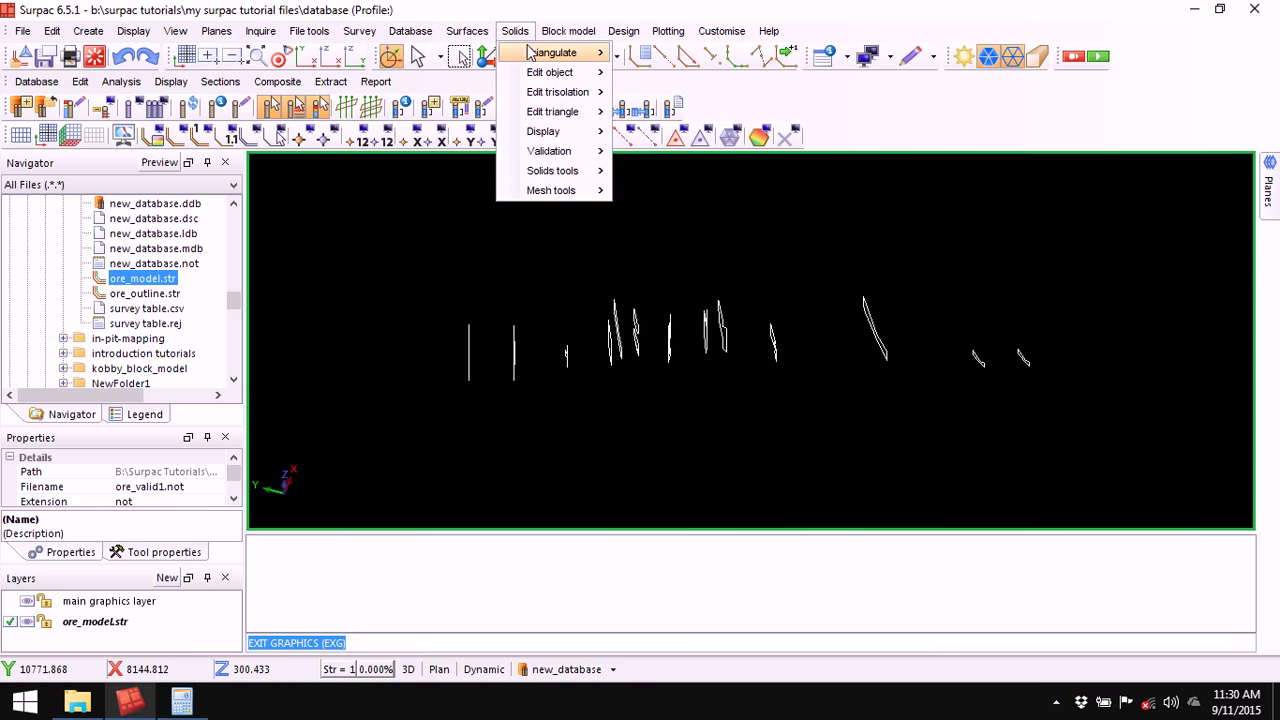
{"action": "mouse_move", "coordinate": [555, 53]}
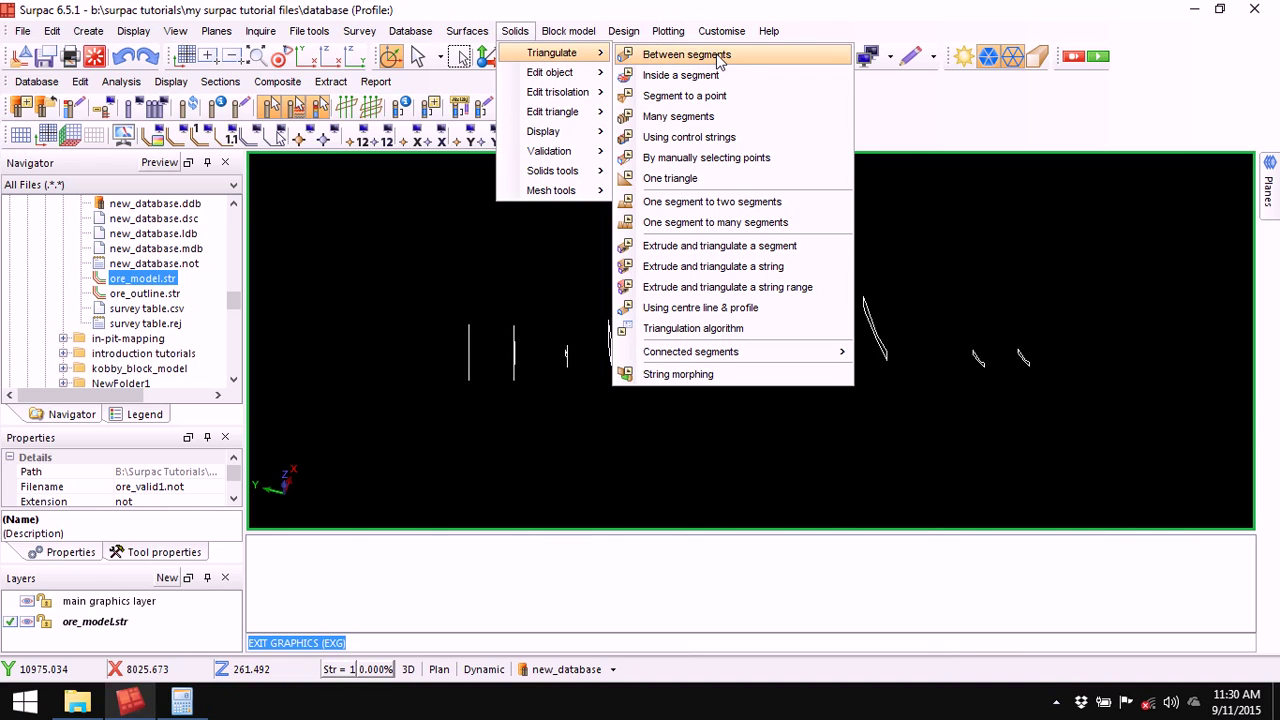
{"action": "left_click", "coordinate": [687, 55]}
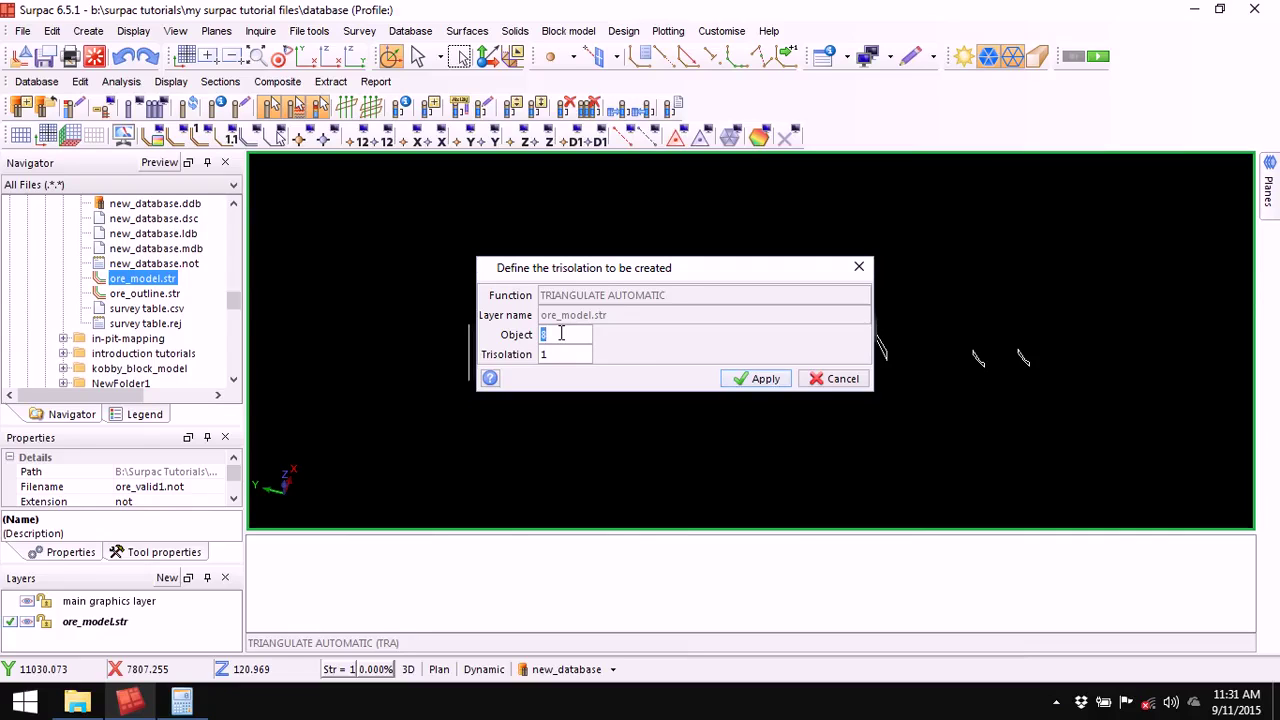
{"action": "left_click", "coordinate": [760, 380]}
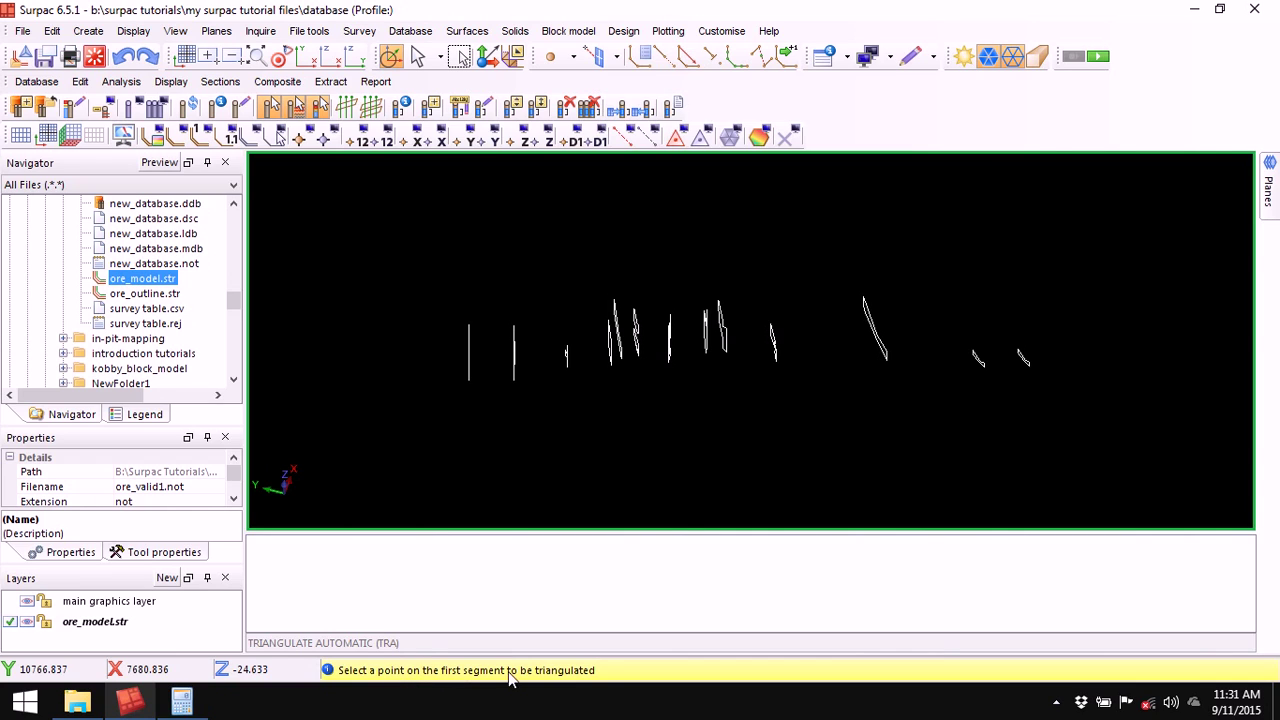
{"action": "left_click", "coordinate": [467, 343]}
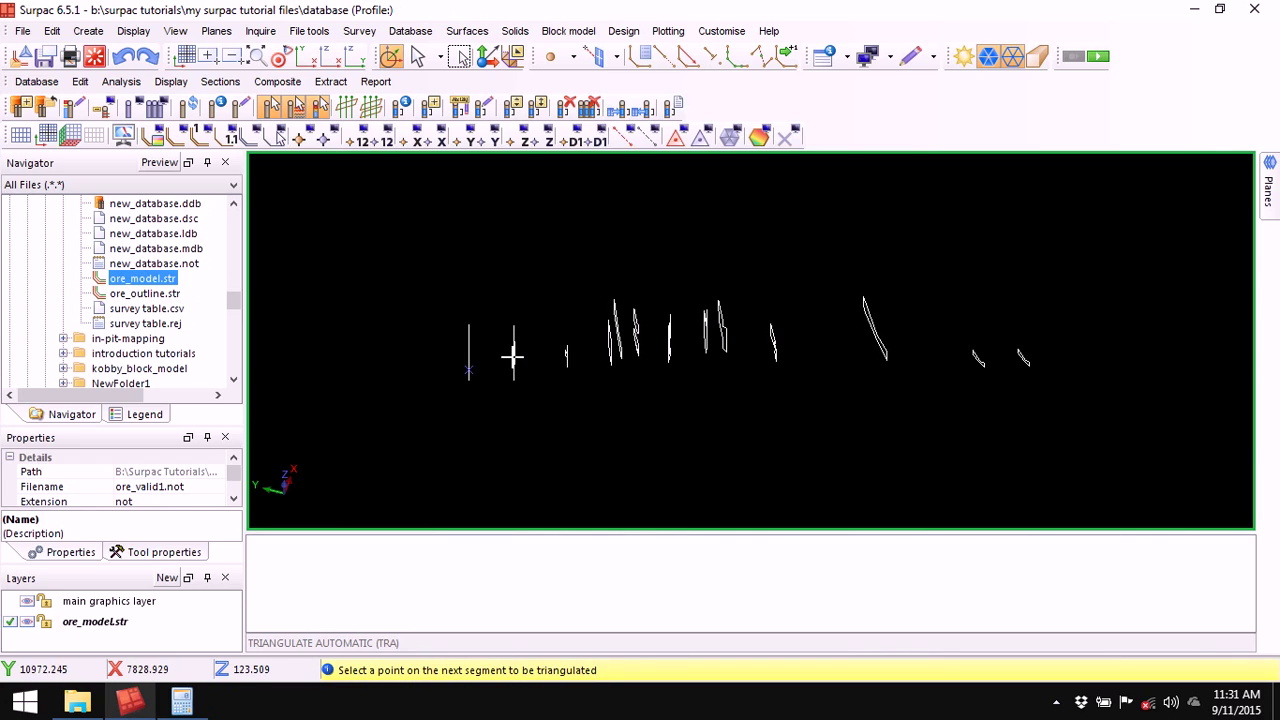
{"action": "left_click", "coordinate": [513, 356]}
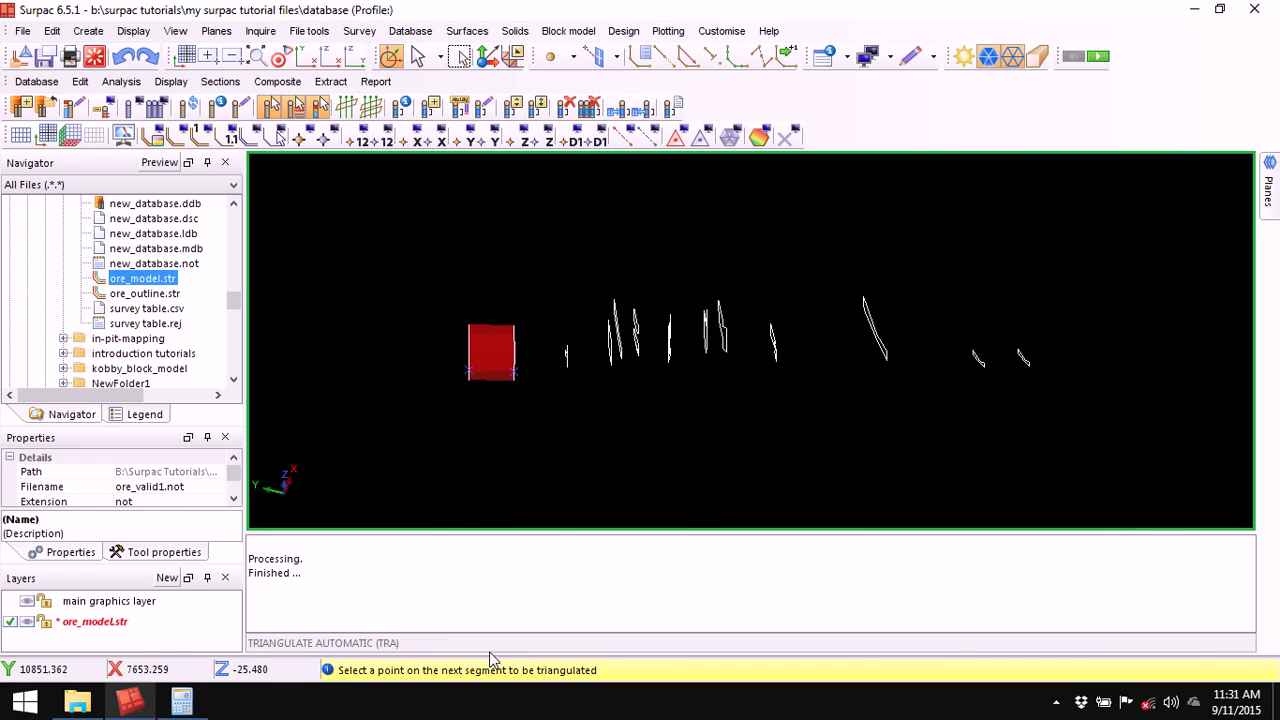
{"action": "key", "text": "Escape"}
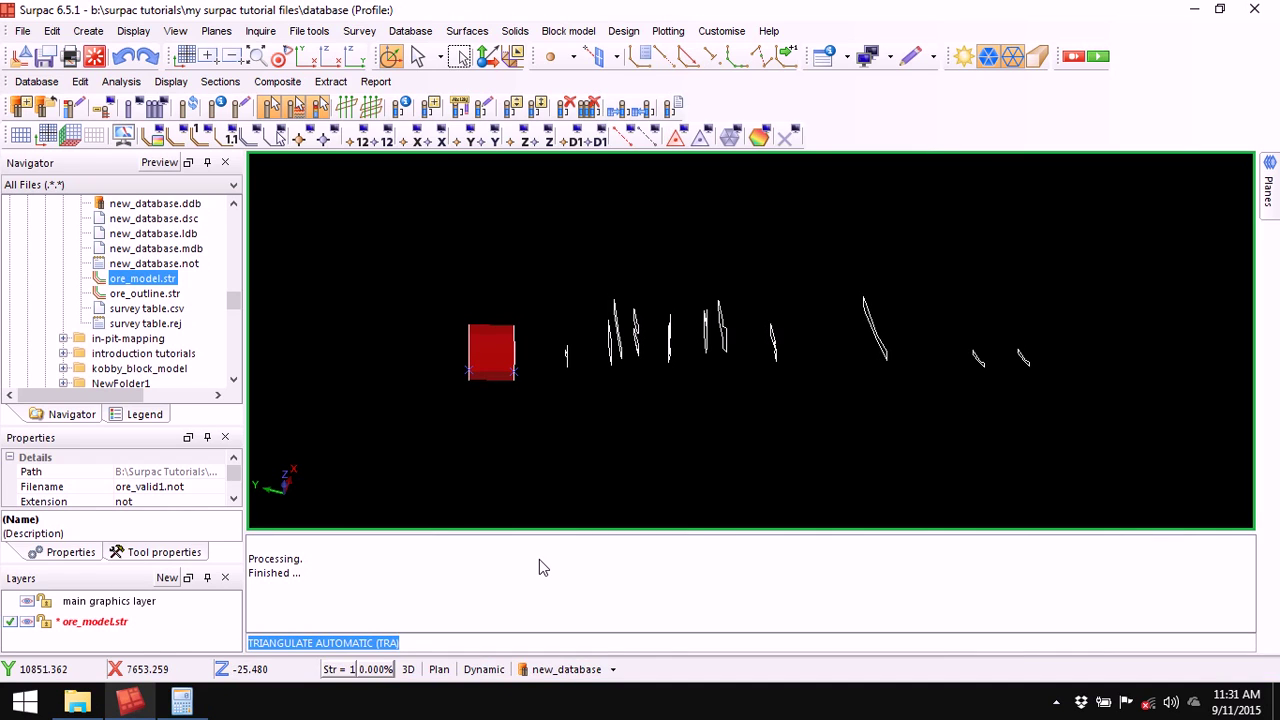
Triangulate between segments southward from the second to the fifth ore segment, as trisolation 1 of the offered object.
{"action": "middle_click_drag", "start_coordinate": [695, 362], "coordinate": [674, 377]}
{"action": "left_click", "coordinate": [442, 643]}
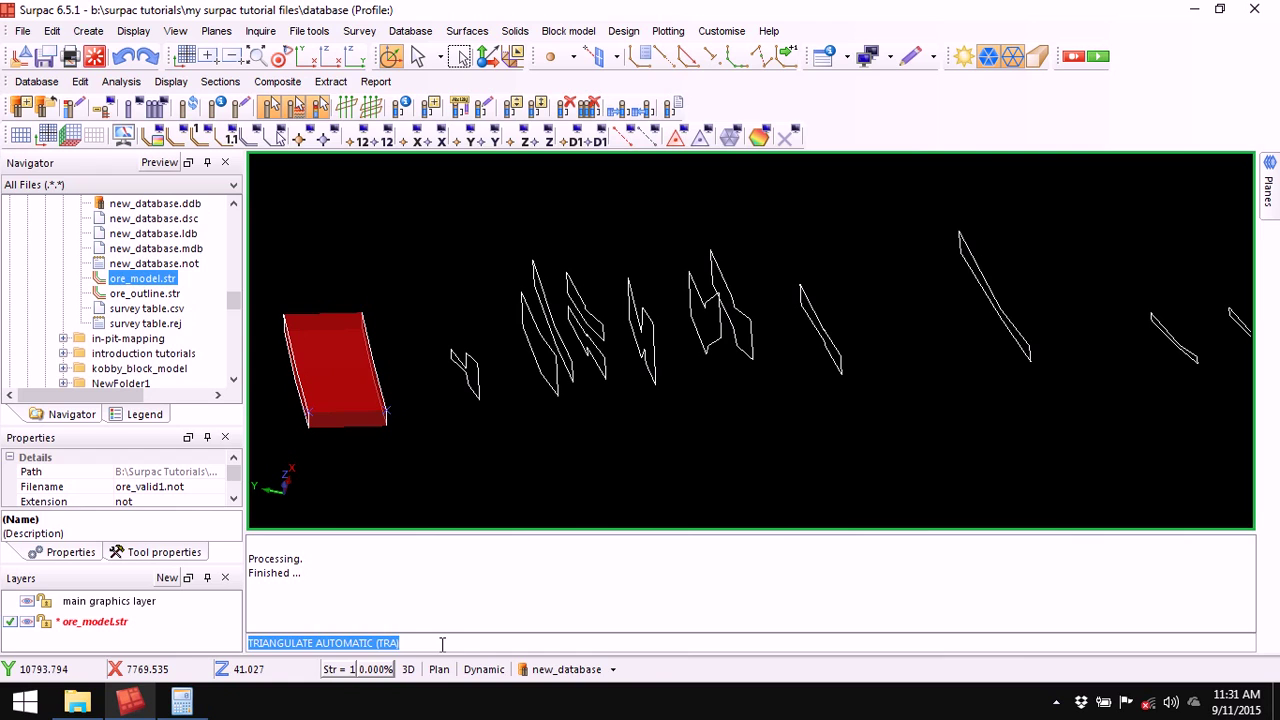
{"action": "key", "text": "Return"}
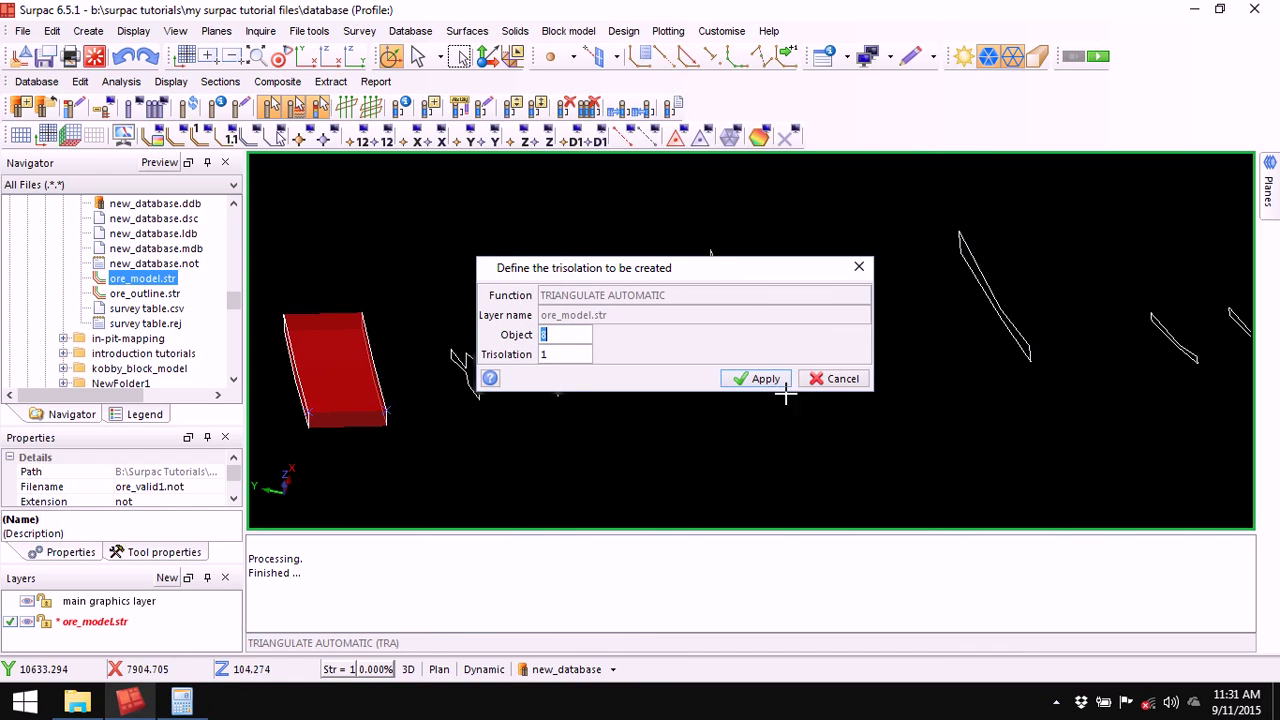
{"action": "left_click", "coordinate": [764, 379]}
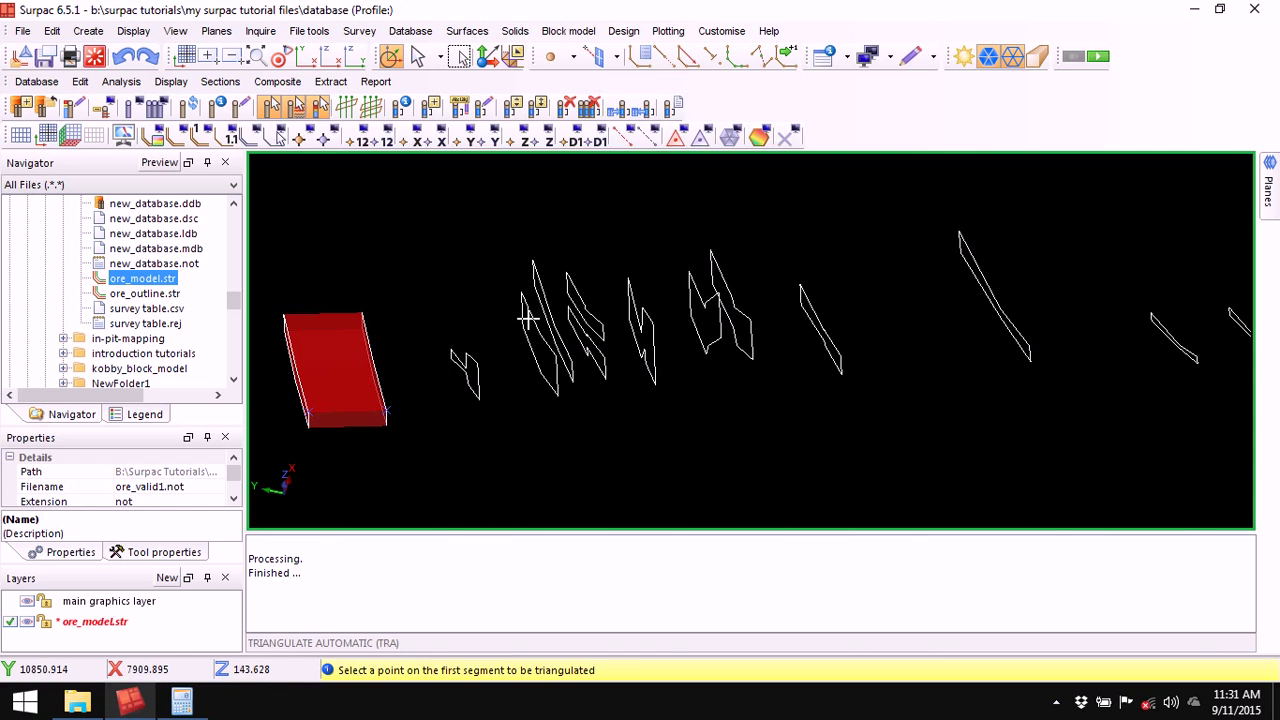
{"action": "left_click", "coordinate": [385, 384]}
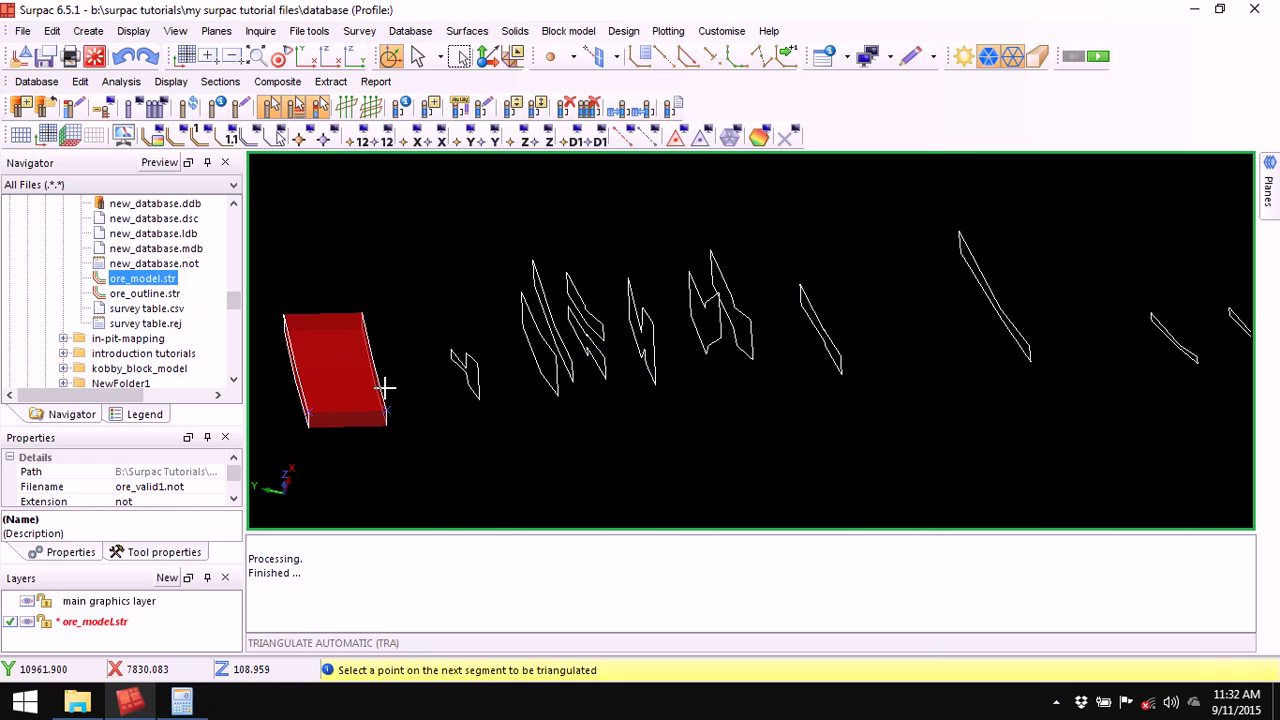
{"action": "left_click", "coordinate": [477, 375]}
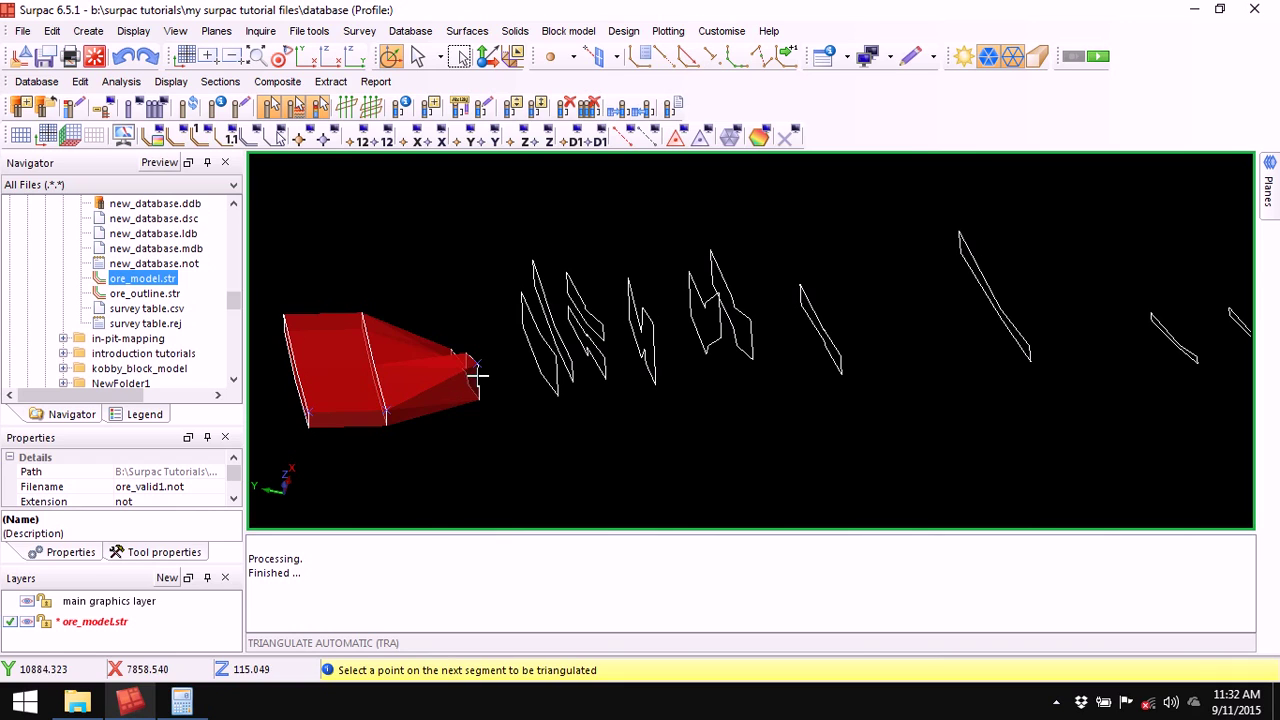
{"action": "left_click", "coordinate": [552, 392]}
{"action": "left_click", "coordinate": [535, 266]}
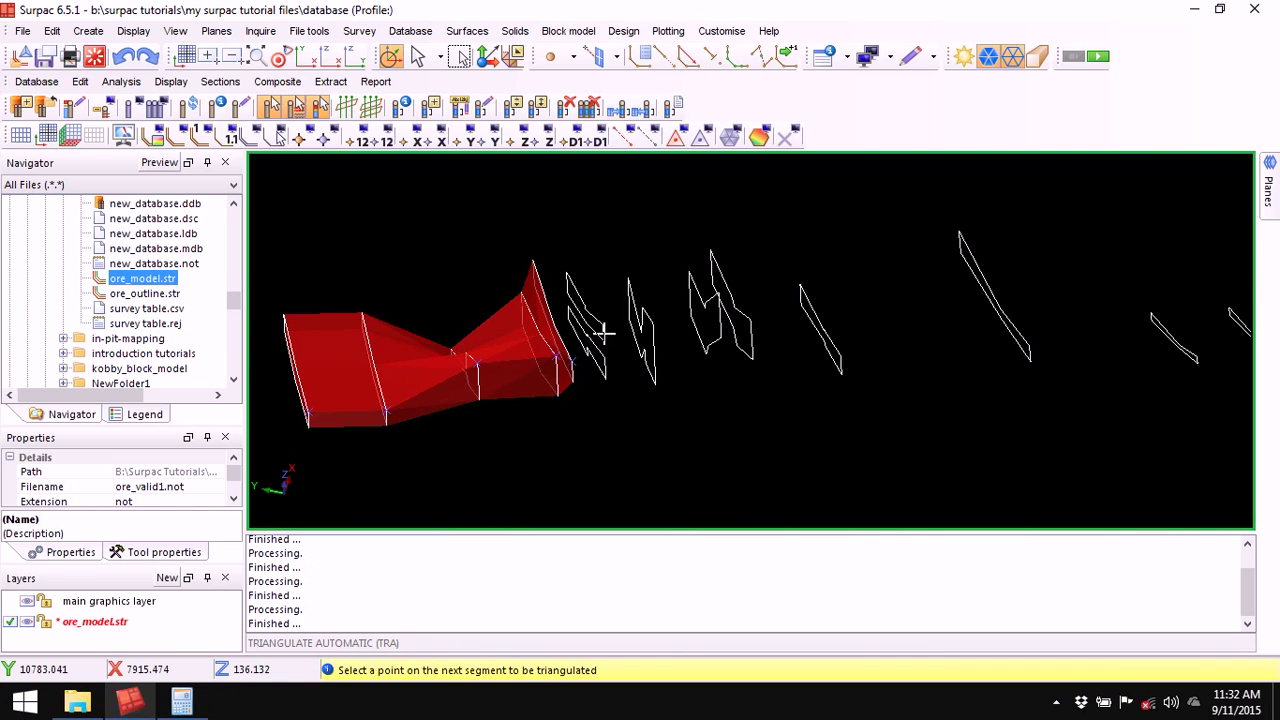
{"action": "key", "text": "Escape"}
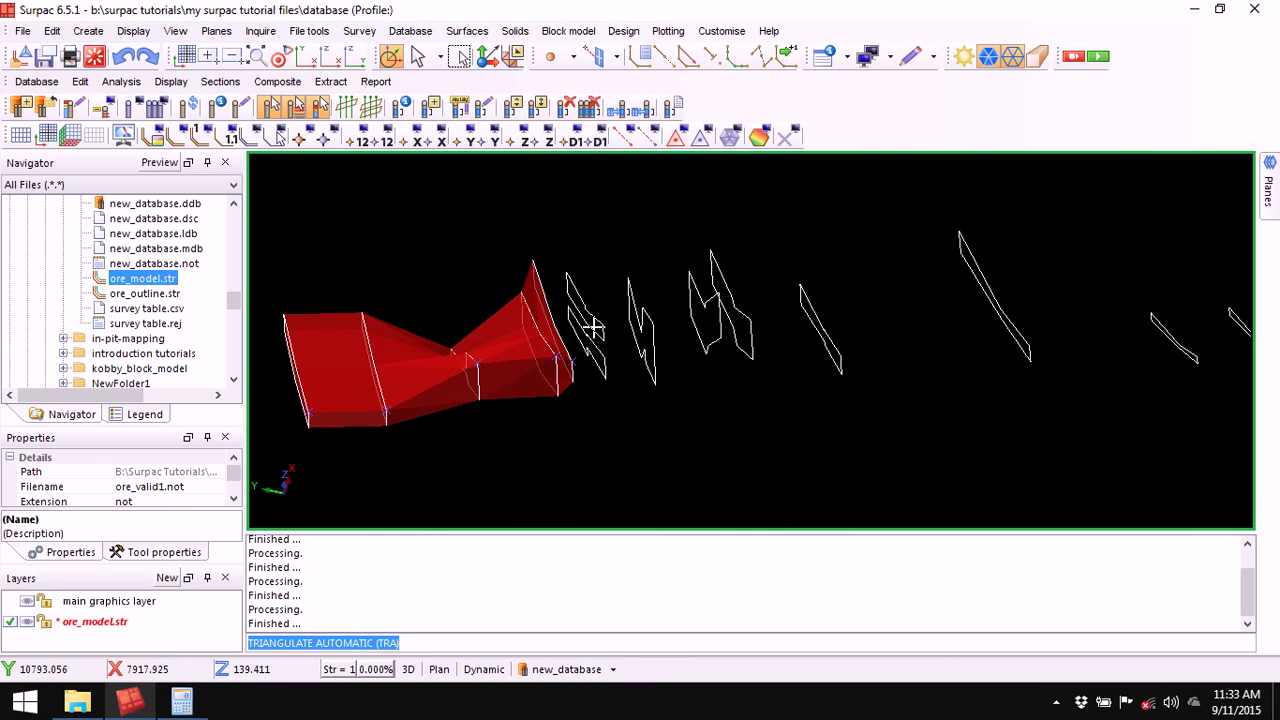
Triangulate the fifth ore segment to the two segments just south of it, leaving the parent unsplit with bifurcation string 32000, and clear the log.
{"action": "left_click", "coordinate": [516, 33]}
{"action": "mouse_move", "coordinate": [529, 64]}
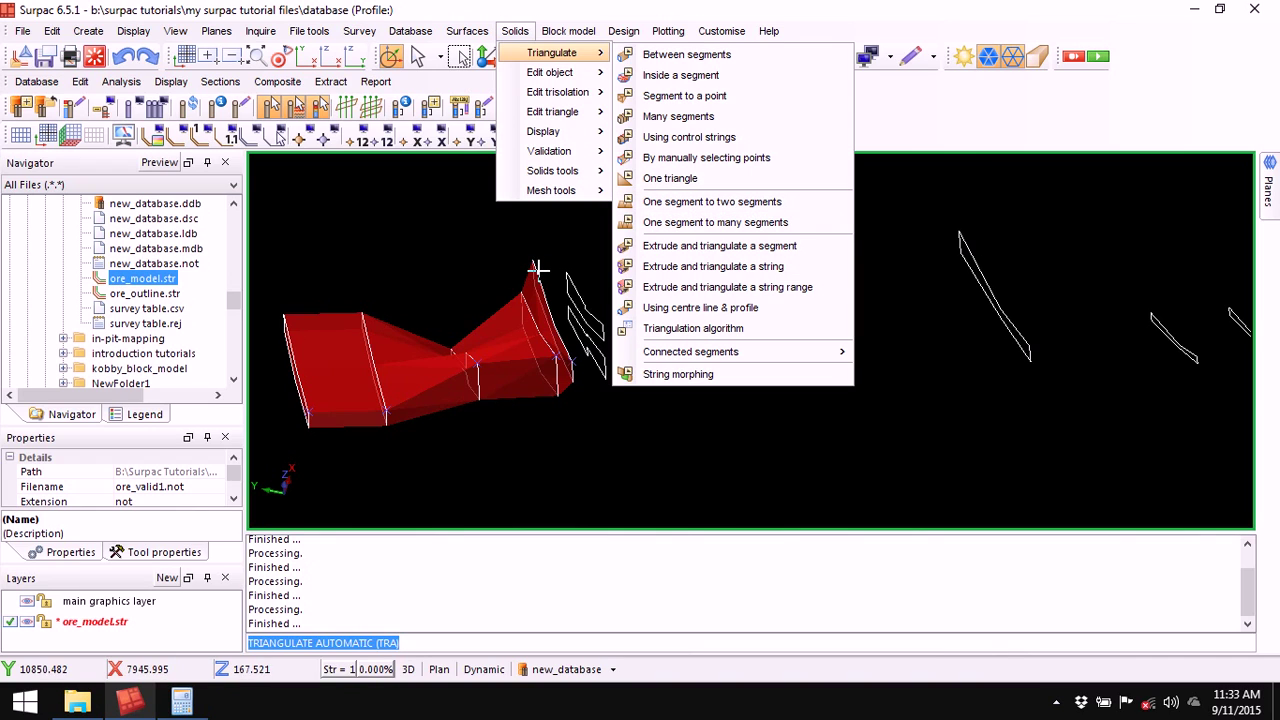
{"action": "left_click", "coordinate": [745, 203]}
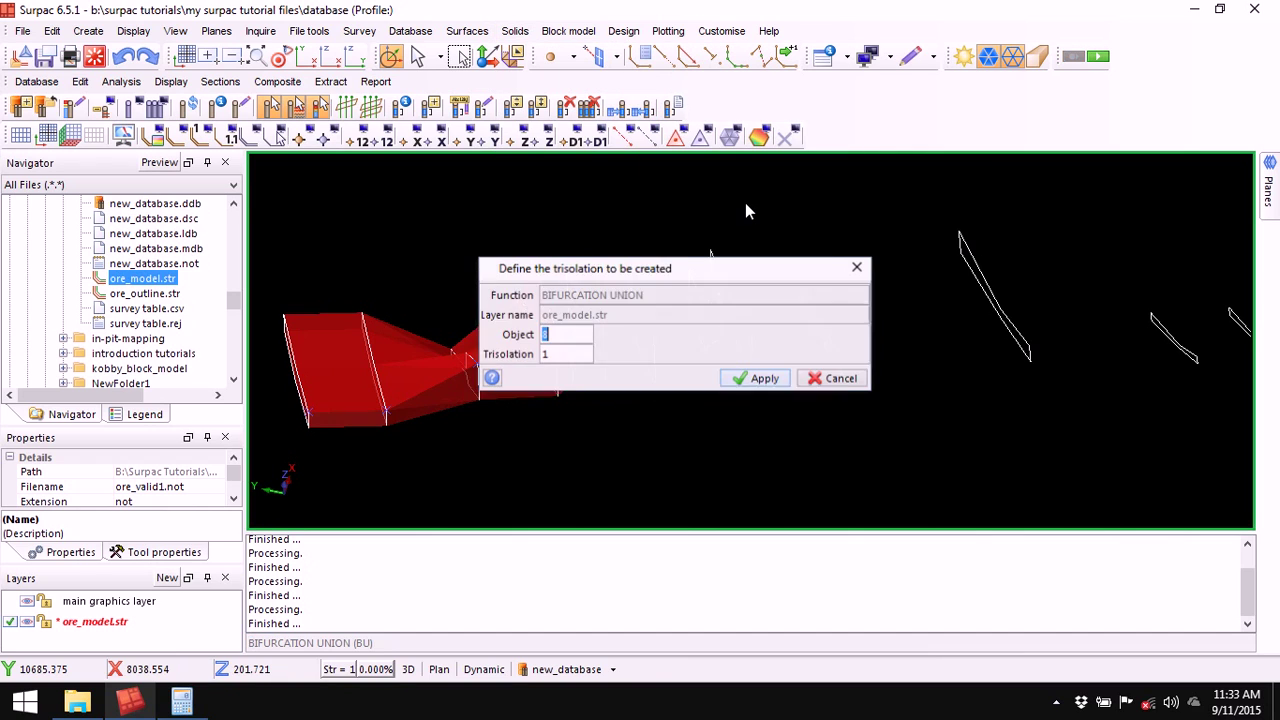
{"action": "left_click_drag", "start_coordinate": [751, 268], "coordinate": [840, 392]}
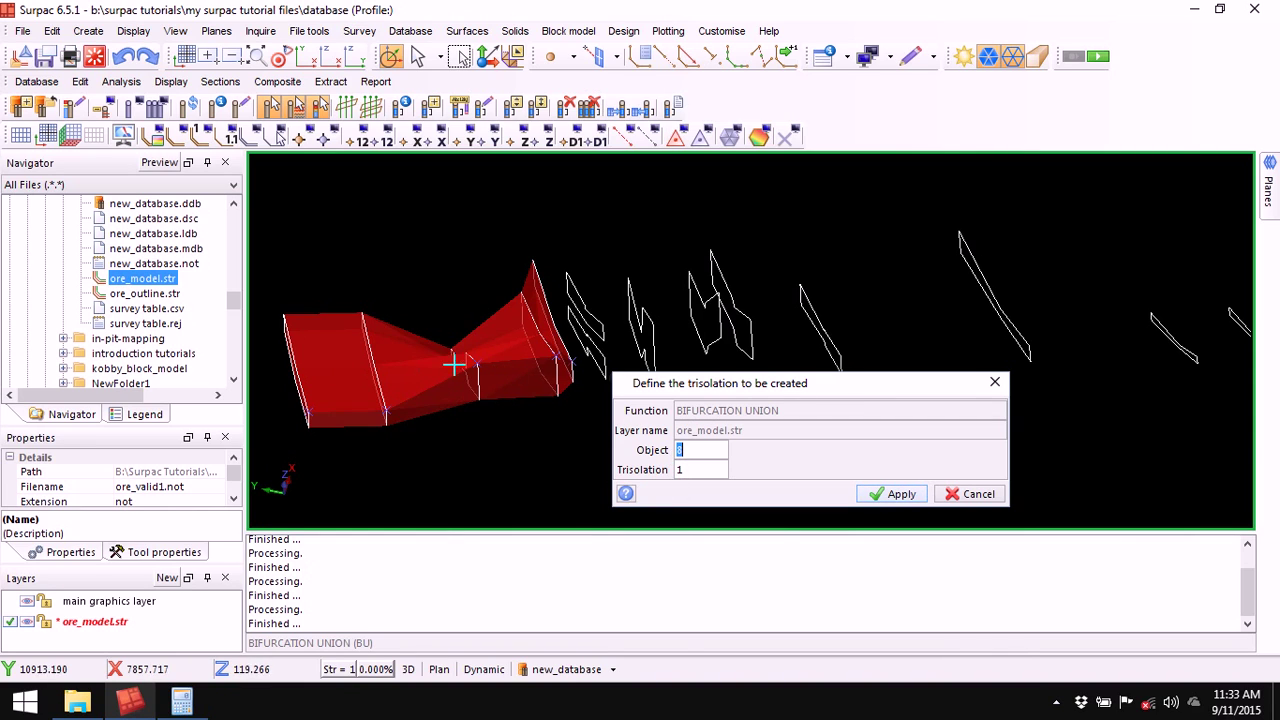
{"action": "left_click", "coordinate": [890, 495]}
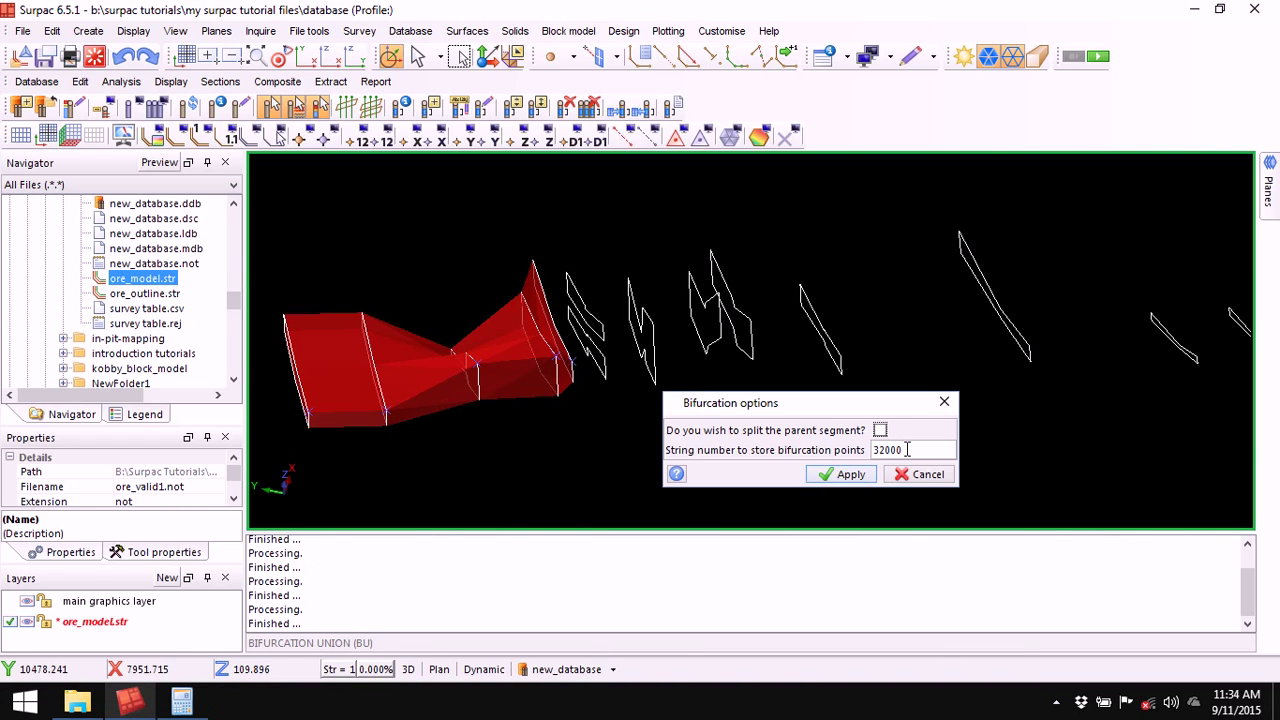
{"action": "left_click", "coordinate": [831, 478]}
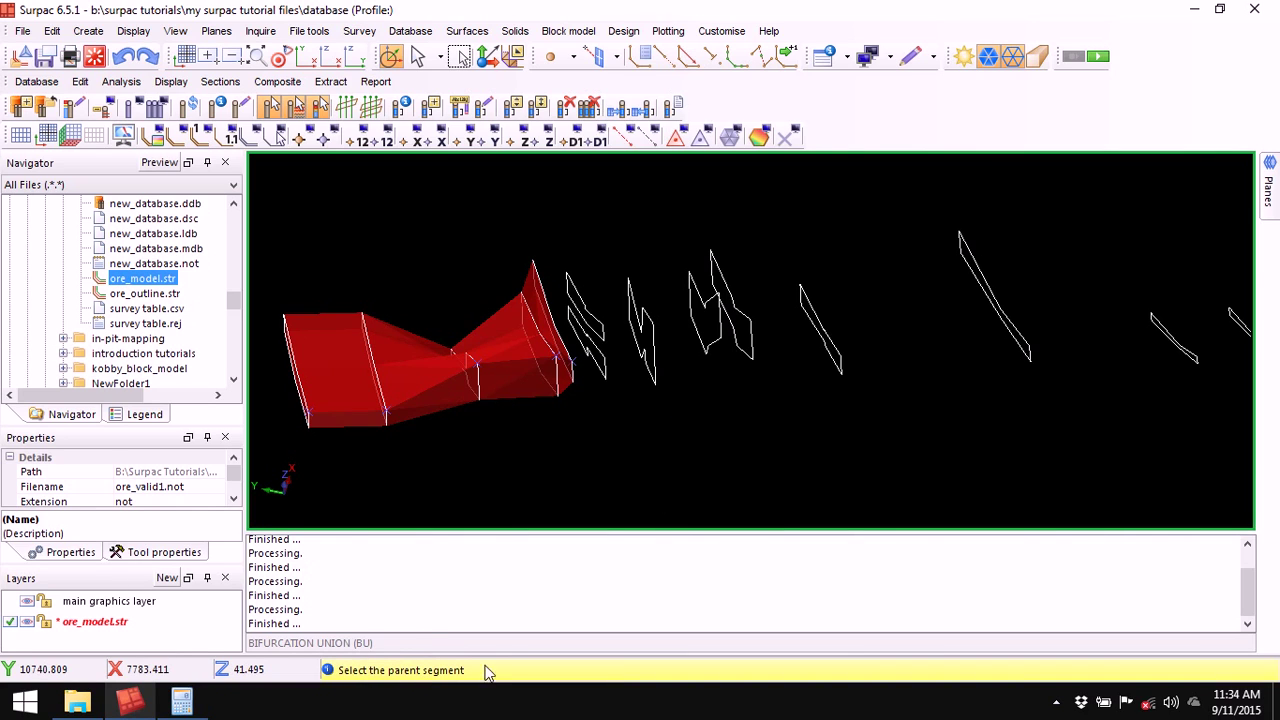
{"action": "left_click", "coordinate": [538, 270]}
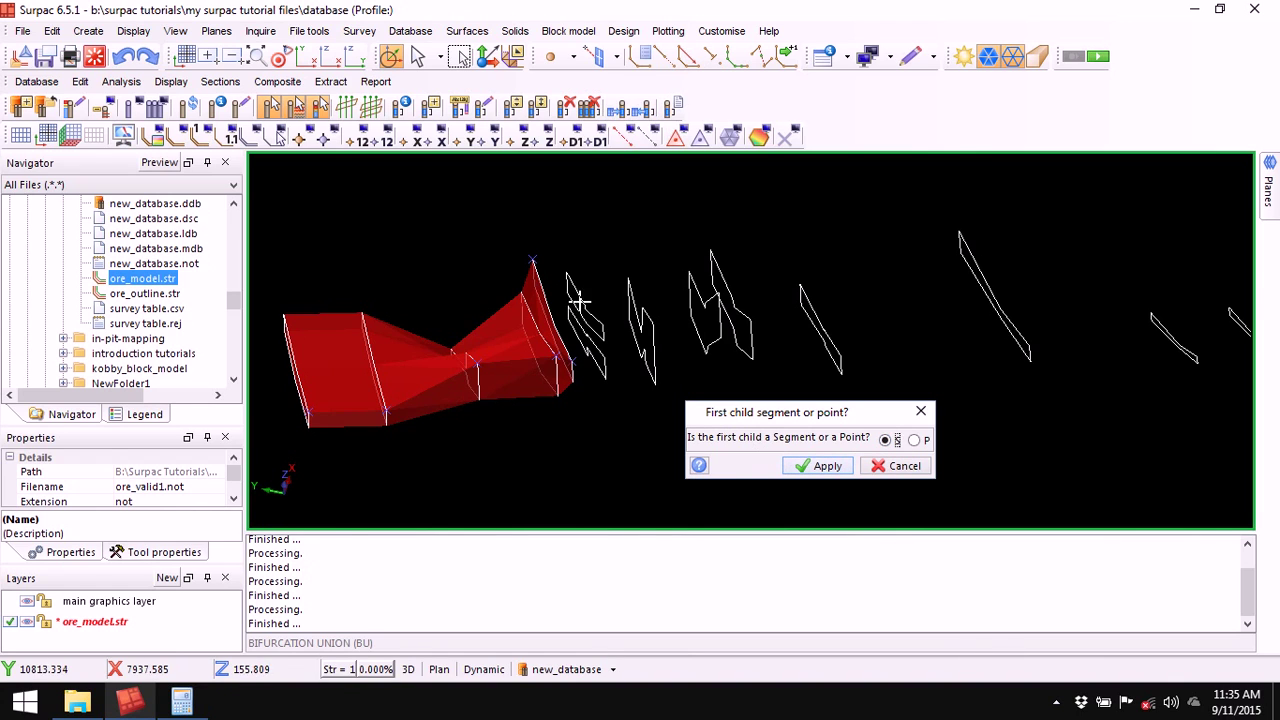
{"action": "left_click", "coordinate": [818, 476]}
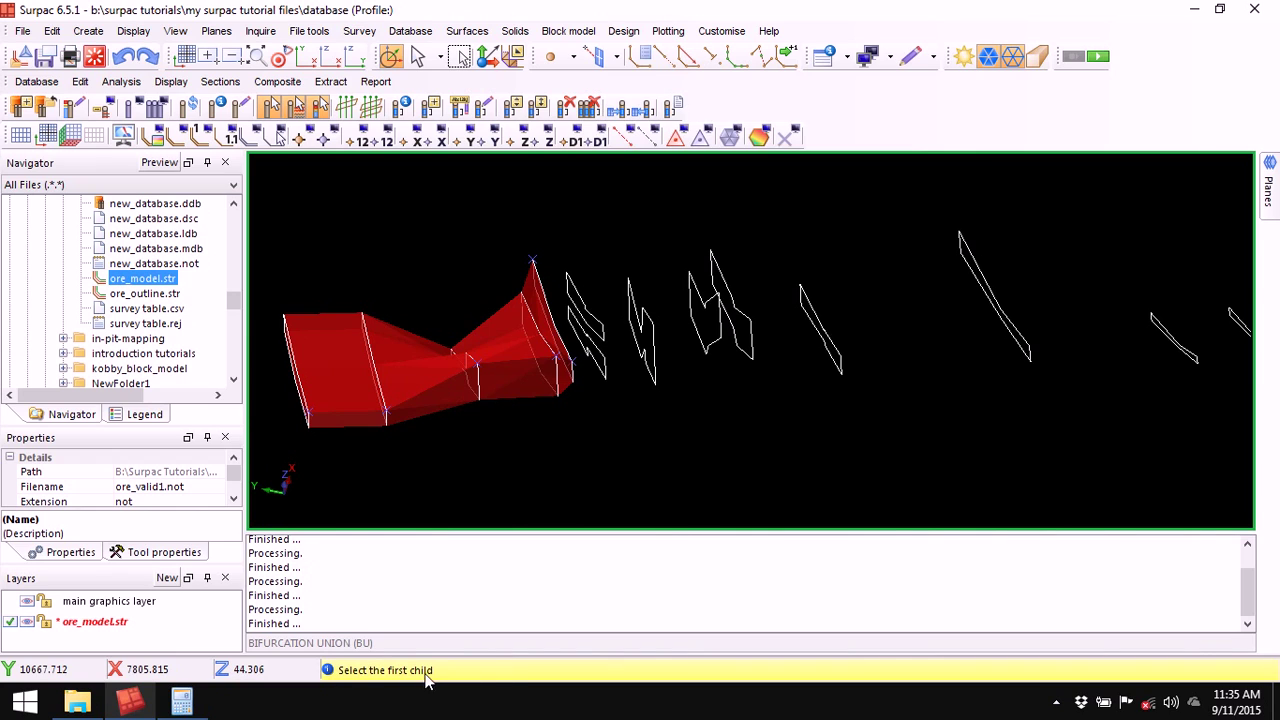
{"action": "left_click", "coordinate": [570, 281]}
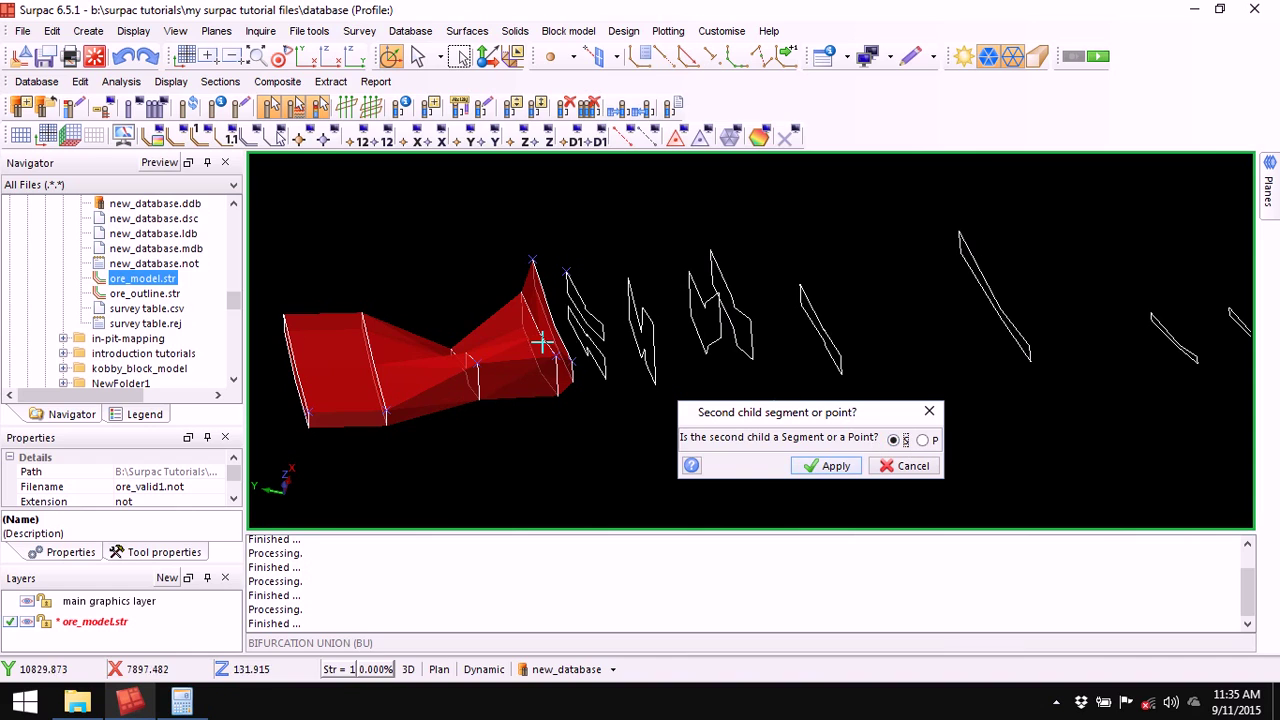
{"action": "left_click", "coordinate": [826, 470]}
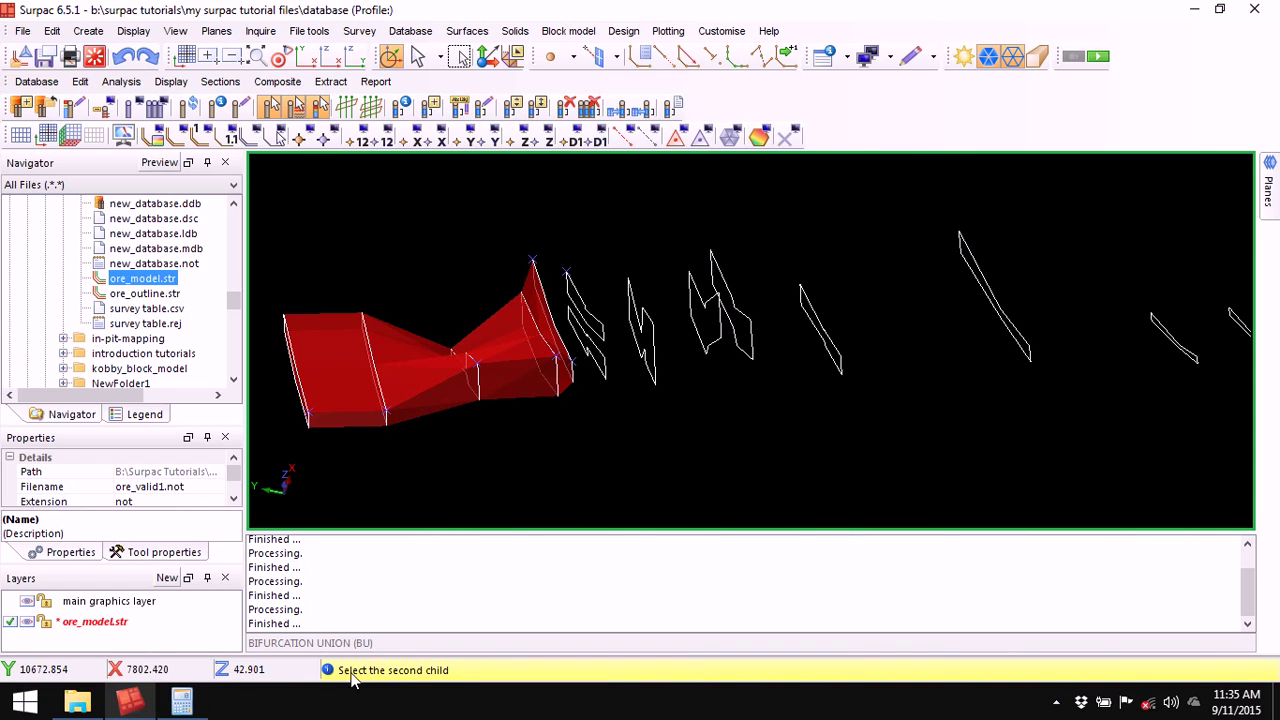
{"action": "left_click", "coordinate": [607, 358]}
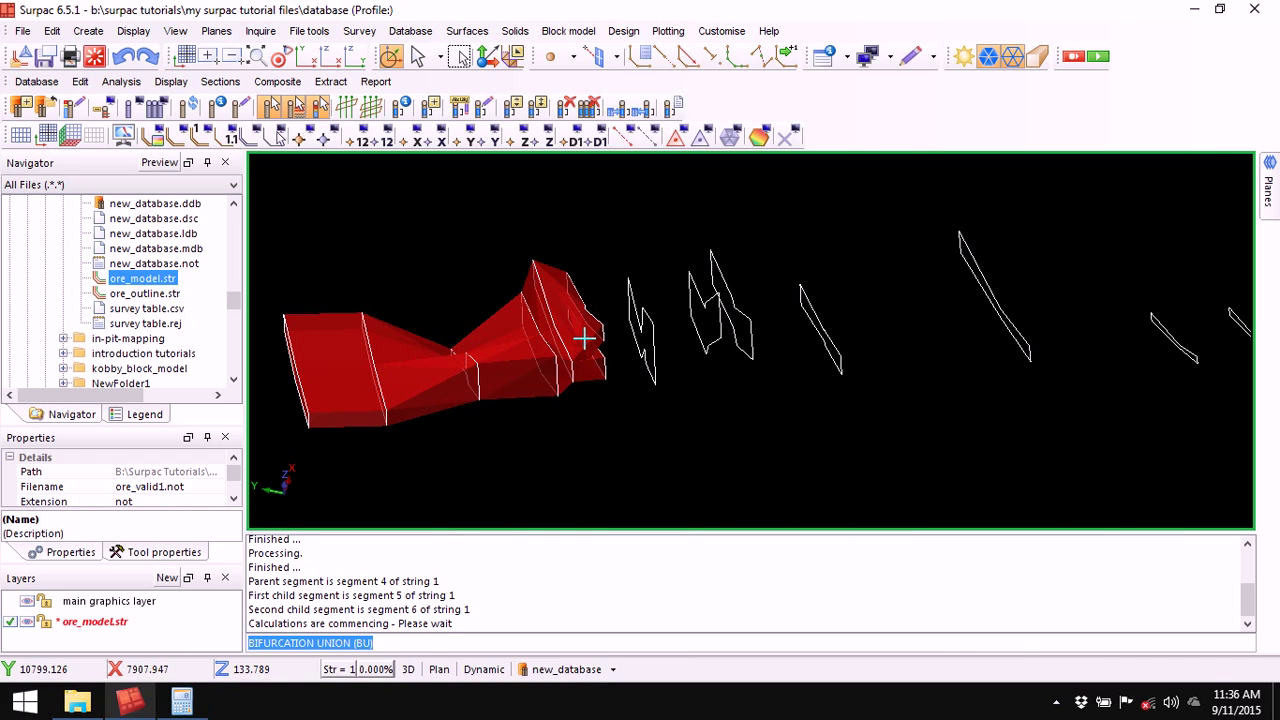
{"action": "right_click", "coordinate": [623, 578]}
{"action": "left_click", "coordinate": [670, 586]}
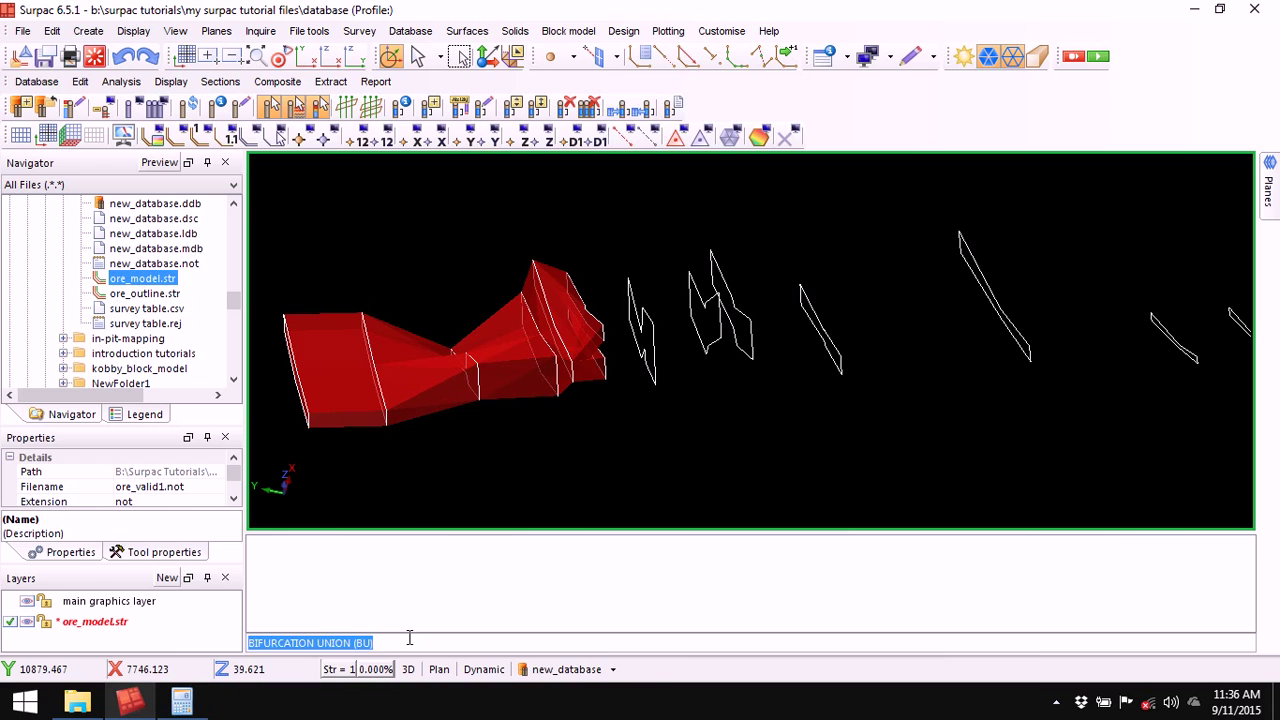
Triangulate the single segment south of the paired segments back to both of them, leaving the parent unsplit, and clear the log.
{"action": "key", "text": "Return"}
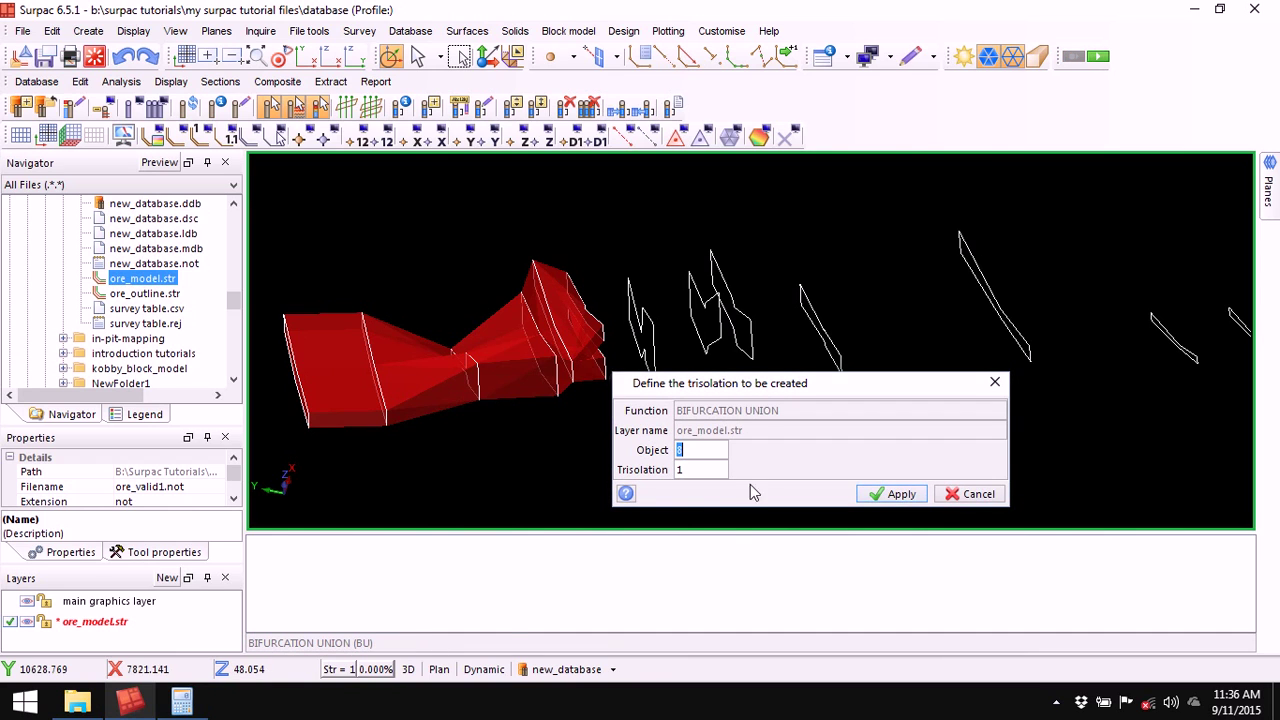
{"action": "left_click", "coordinate": [890, 494]}
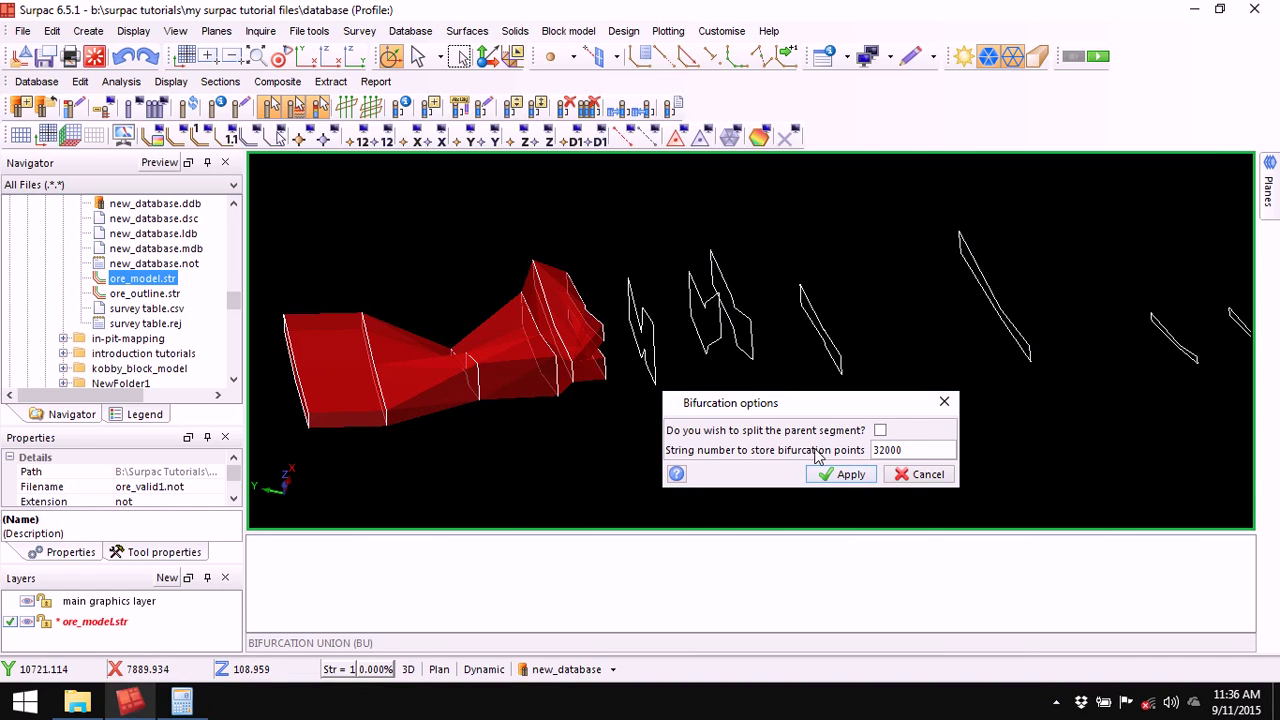
{"action": "left_click", "coordinate": [845, 476]}
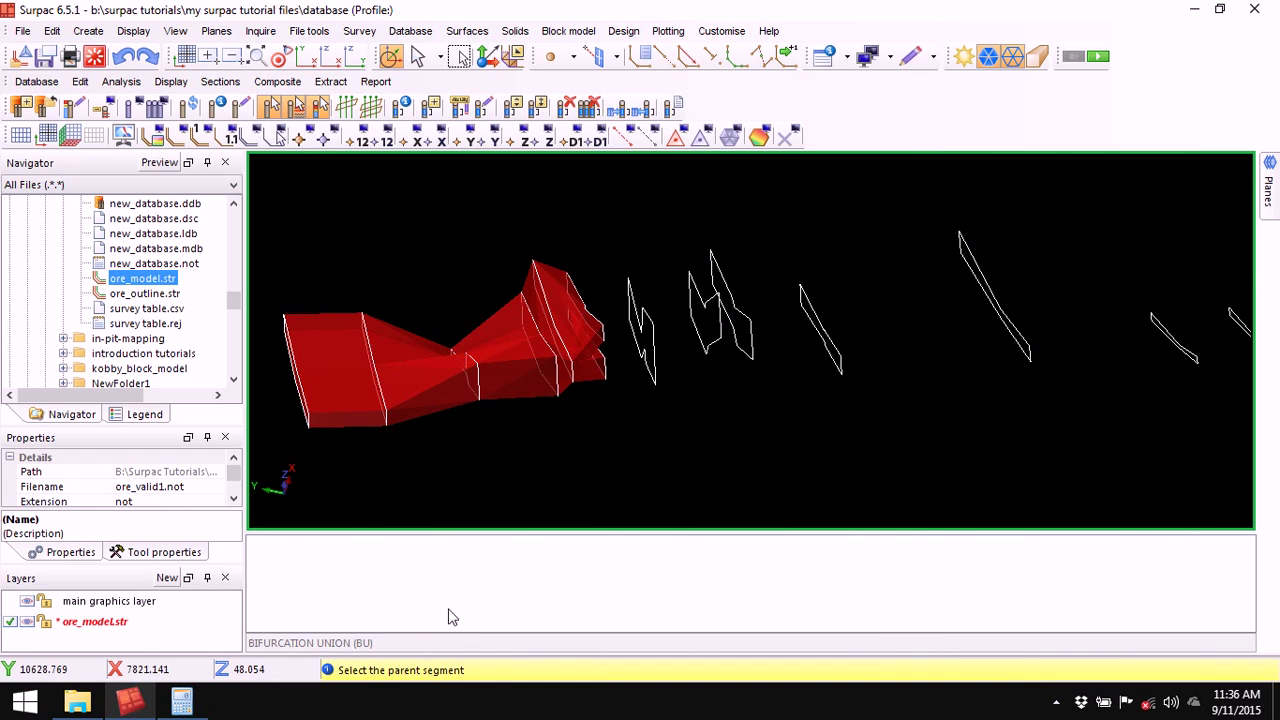
{"action": "left_click", "coordinate": [646, 314]}
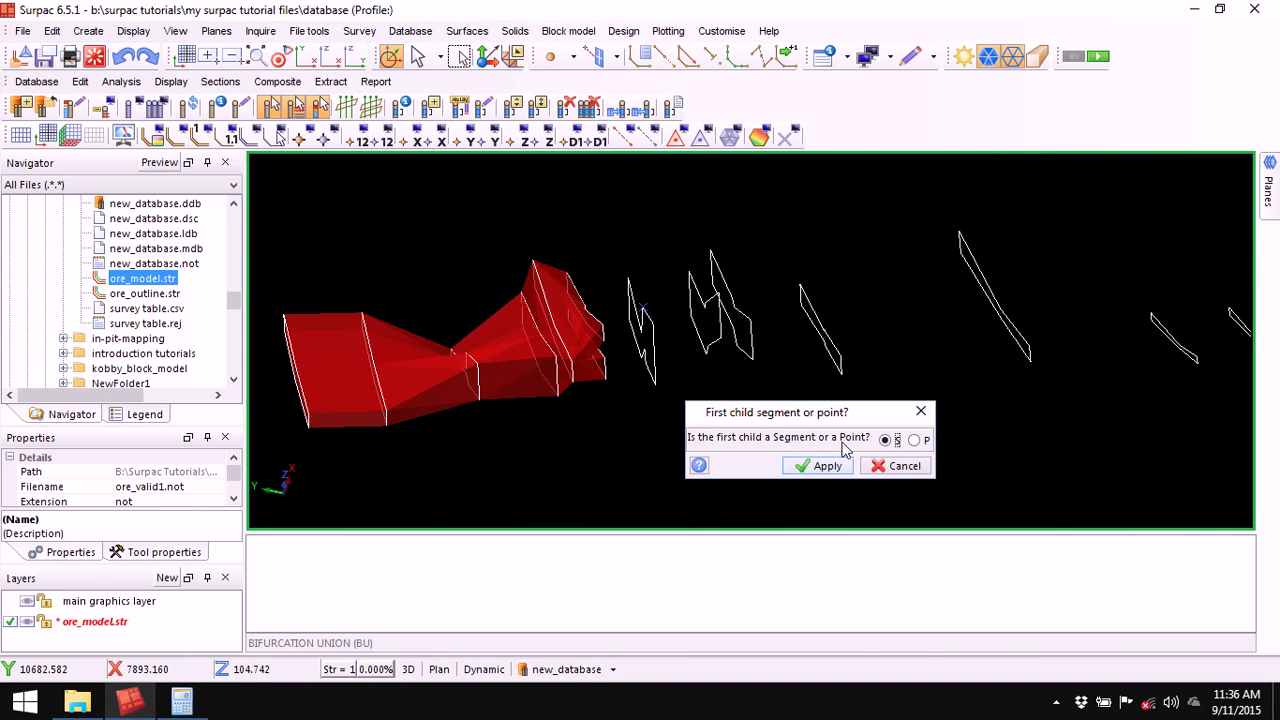
{"action": "left_click", "coordinate": [827, 468]}
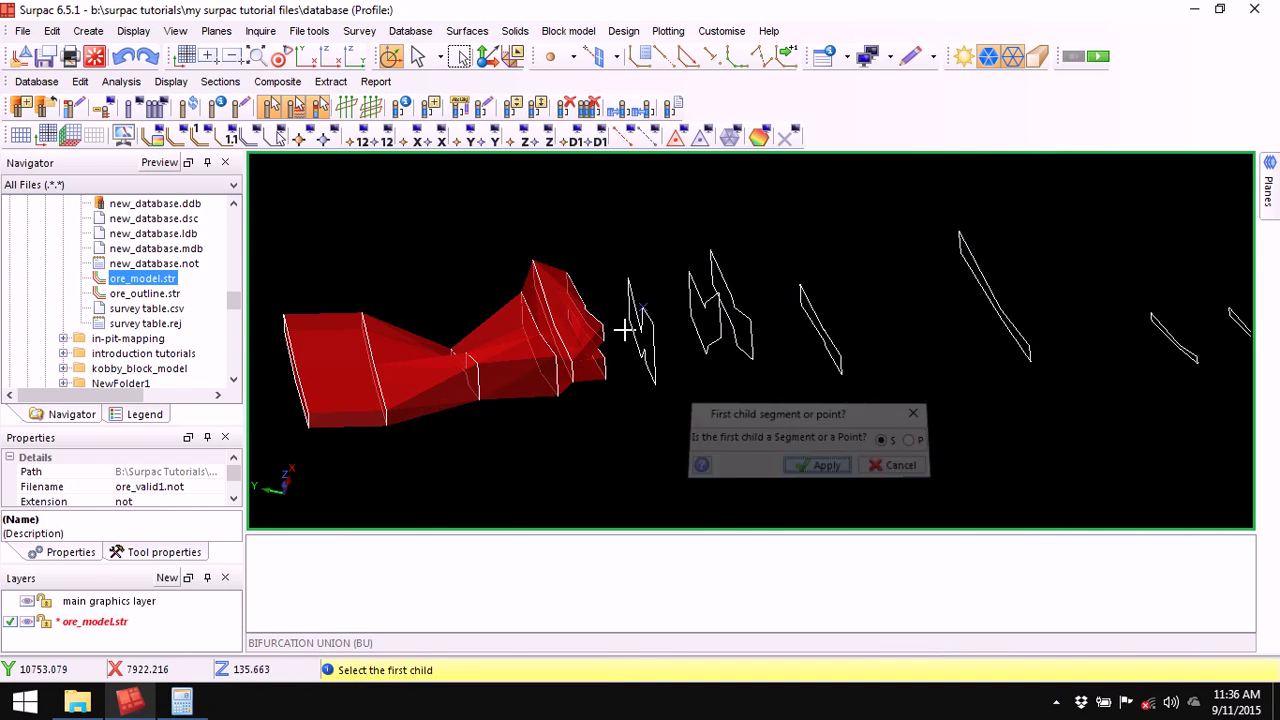
{"action": "left_click", "coordinate": [590, 306]}
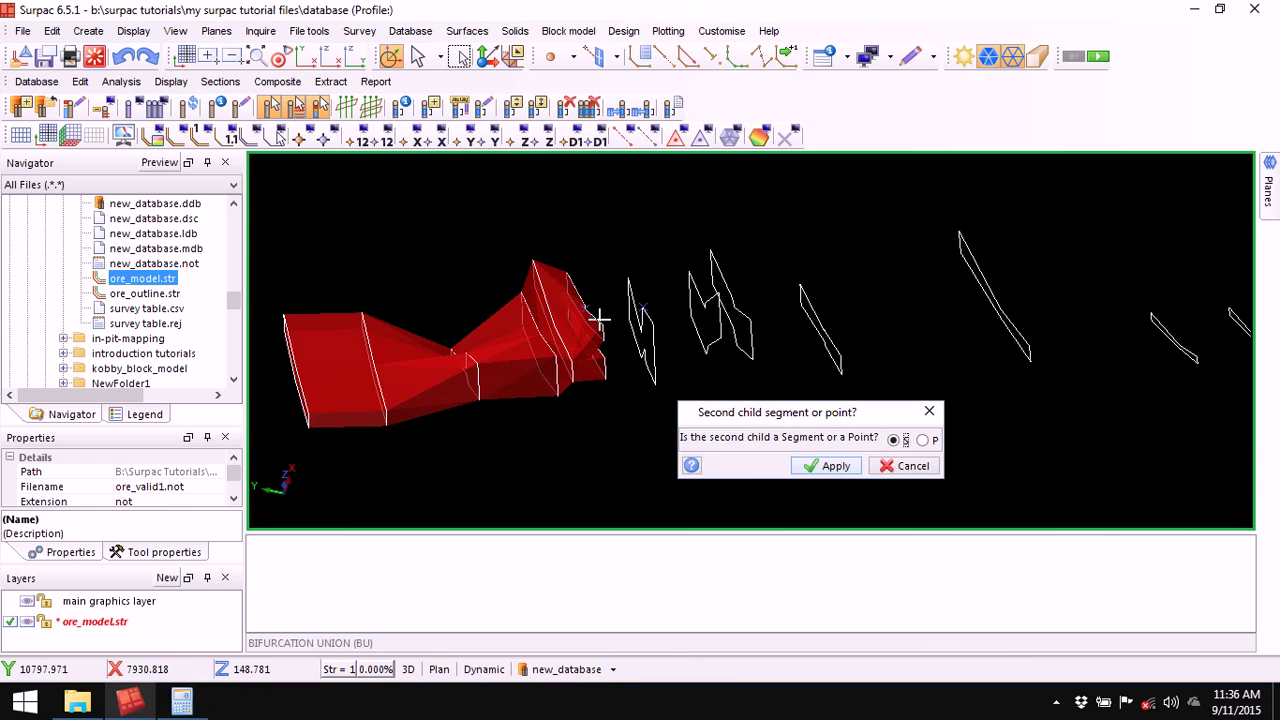
{"action": "left_click", "coordinate": [834, 467]}
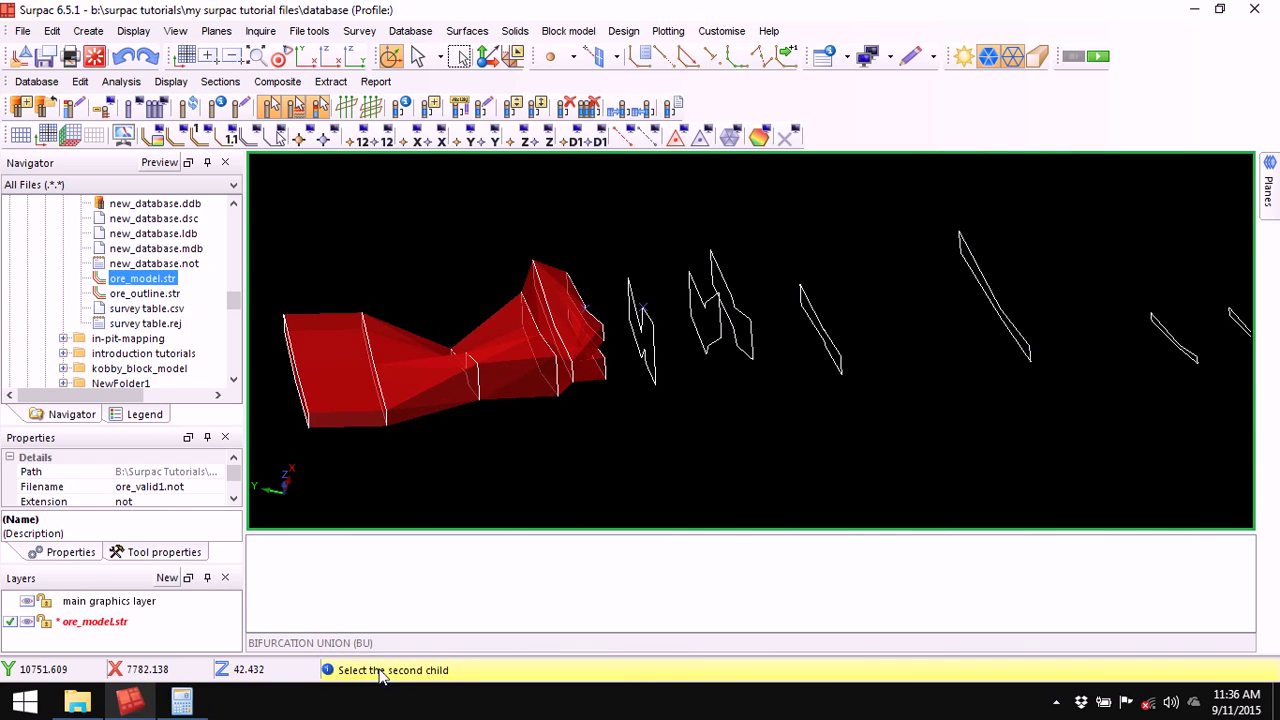
{"action": "left_click", "coordinate": [611, 370]}
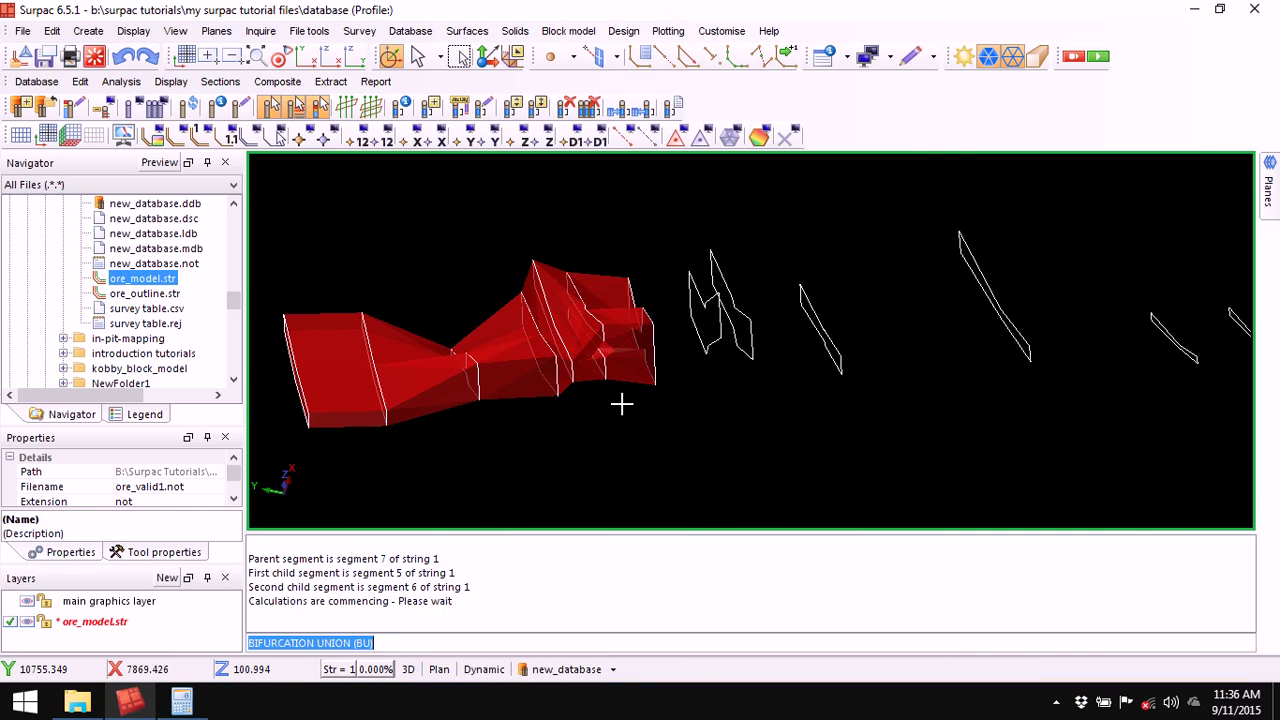
{"action": "right_click", "coordinate": [601, 575]}
{"action": "left_click", "coordinate": [662, 586]}
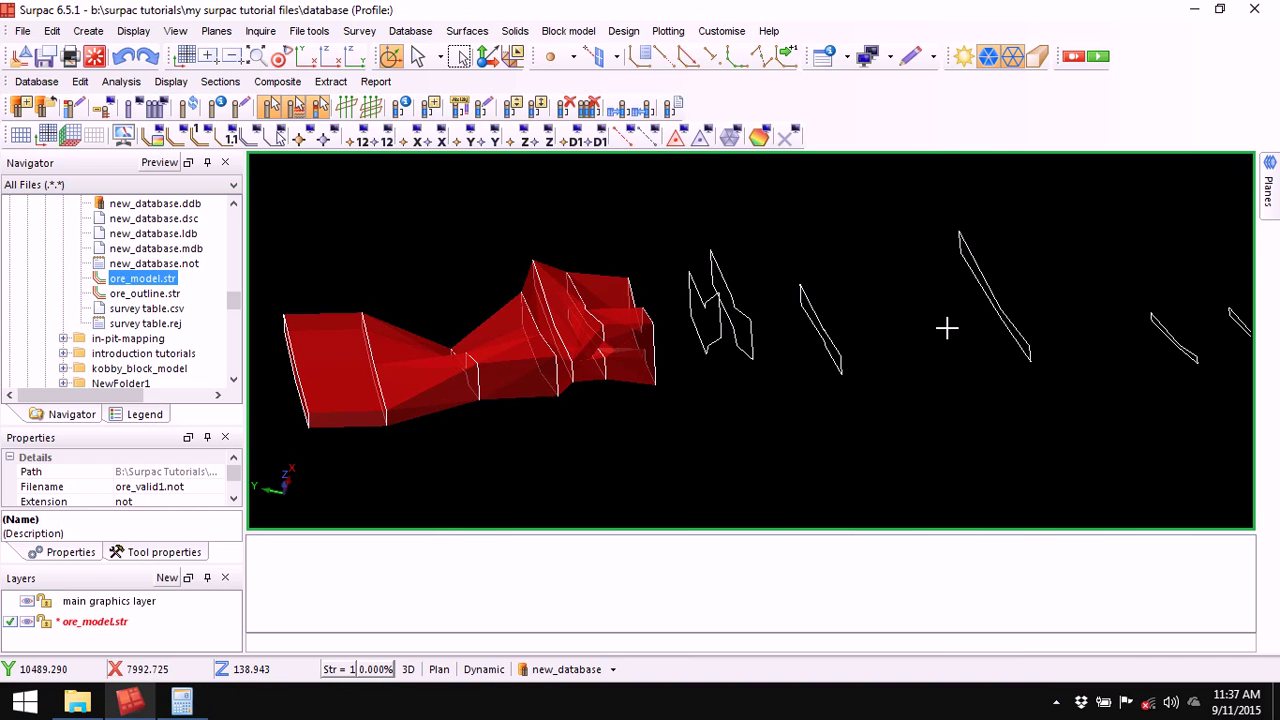
Triangulate between segments from the last joined segment through the next four southward, stopping before the two southernmost segments, as trisolation 1.
{"action": "left_click", "coordinate": [515, 31]}
{"action": "mouse_move", "coordinate": [545, 55]}
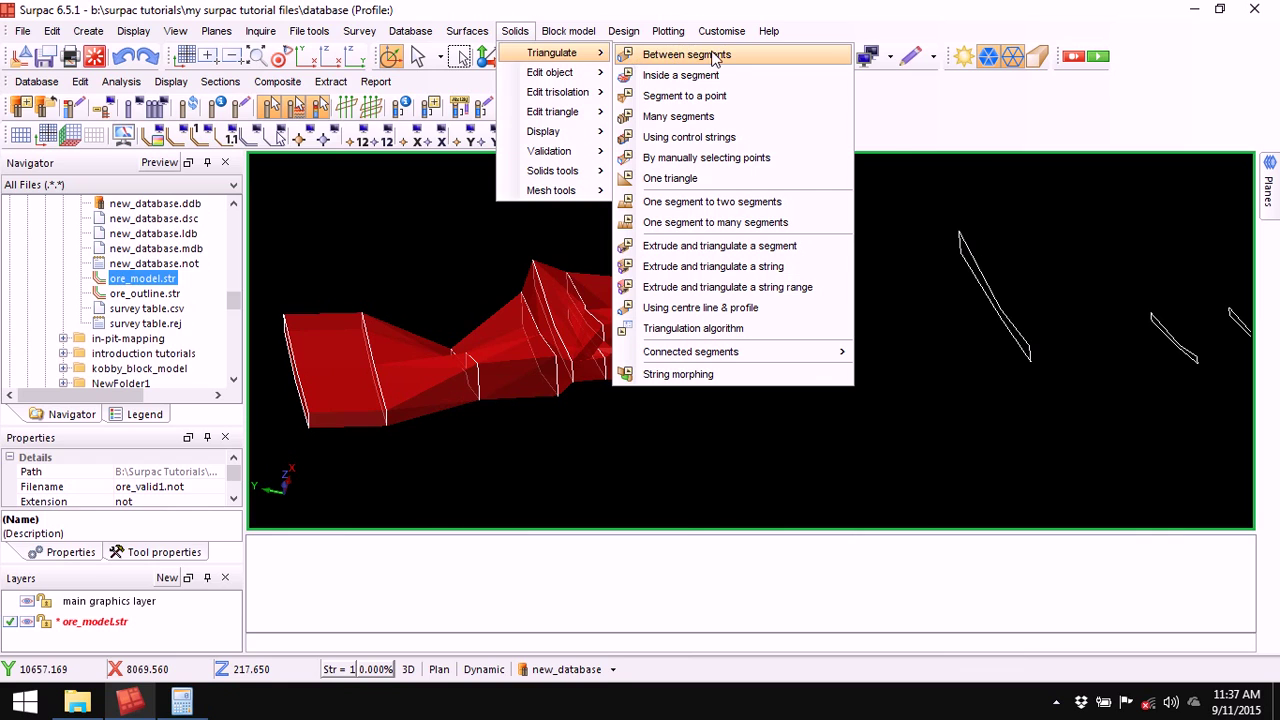
{"action": "left_click", "coordinate": [728, 56]}
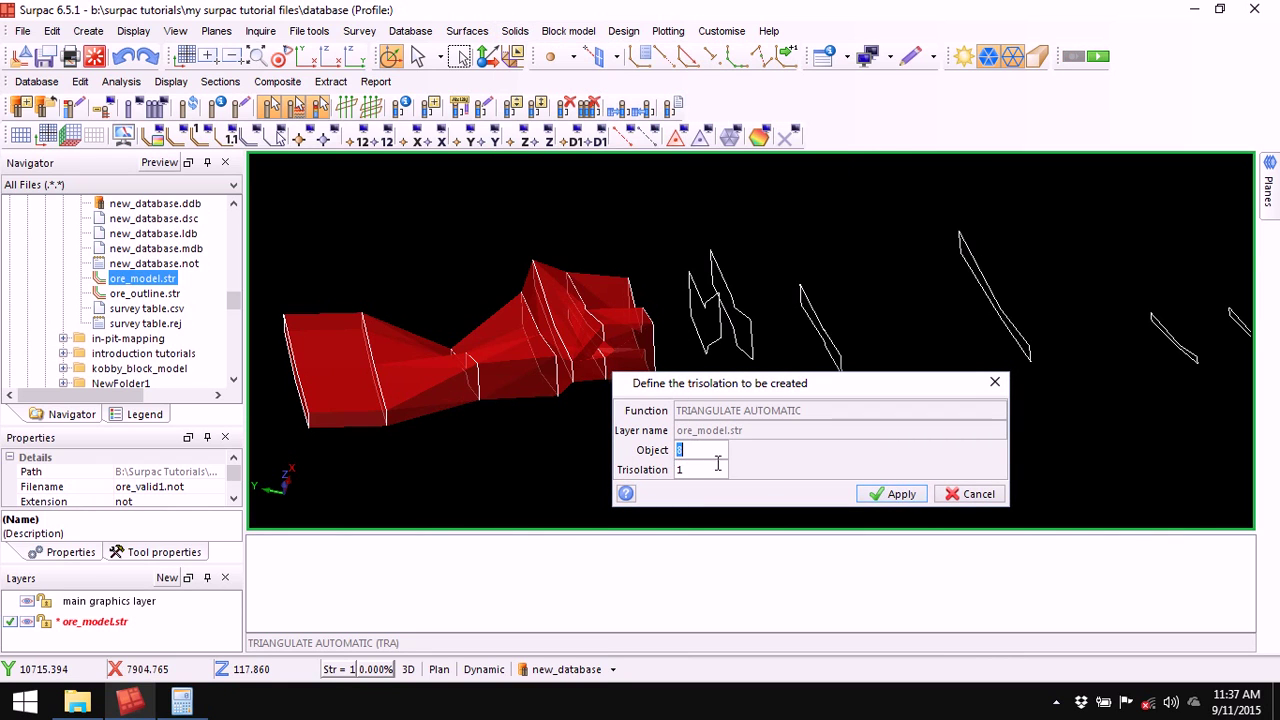
{"action": "left_click", "coordinate": [897, 494]}
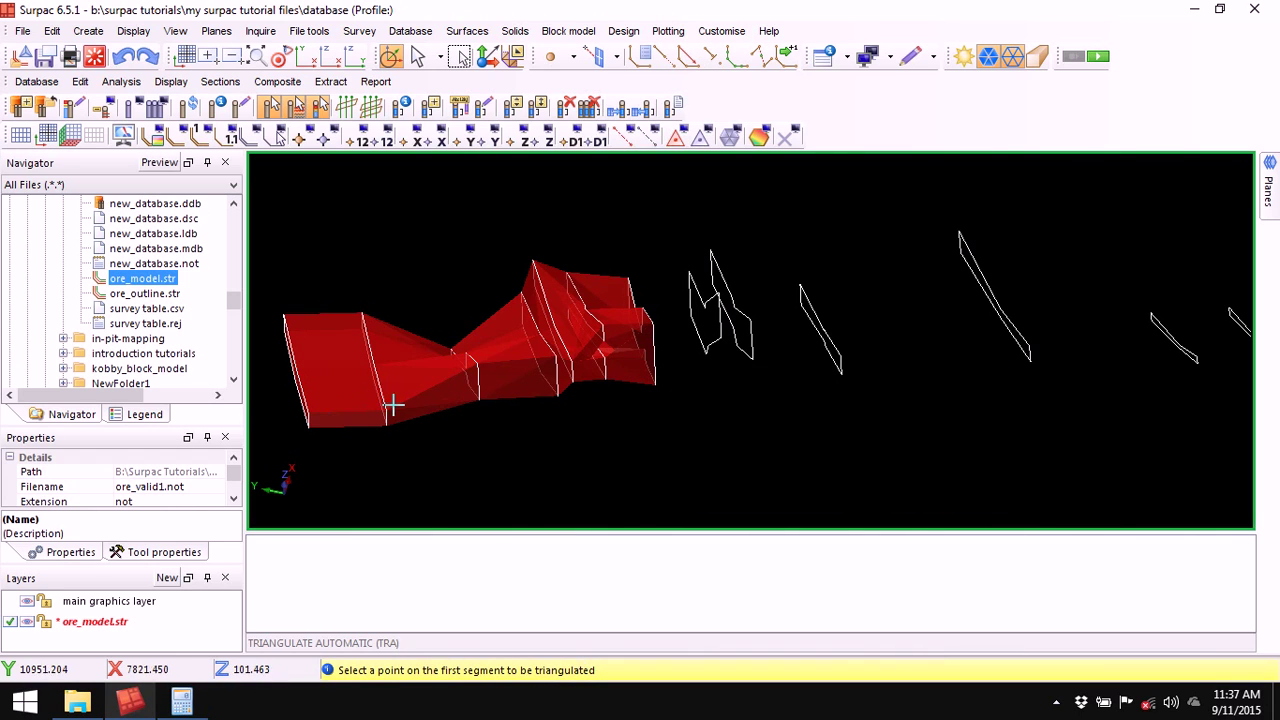
{"action": "left_click", "coordinate": [658, 336]}
{"action": "left_click", "coordinate": [716, 346]}
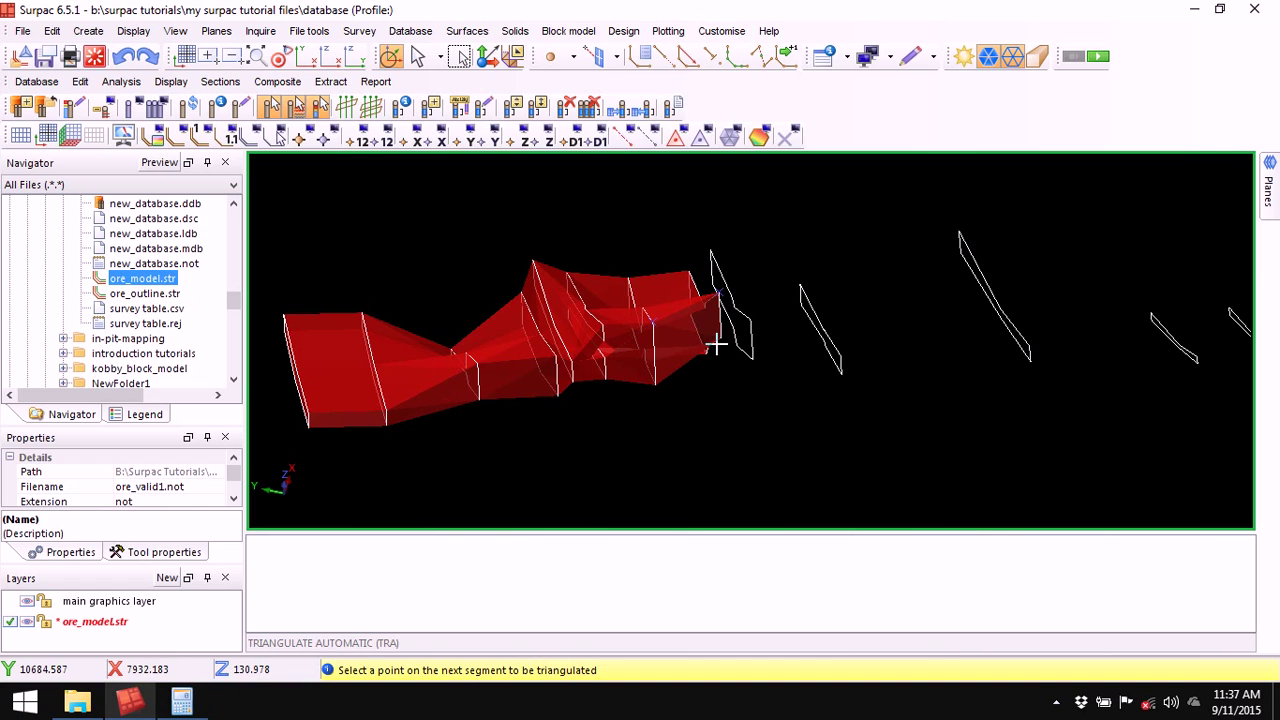
{"action": "left_click", "coordinate": [752, 342]}
{"action": "left_click", "coordinate": [843, 344]}
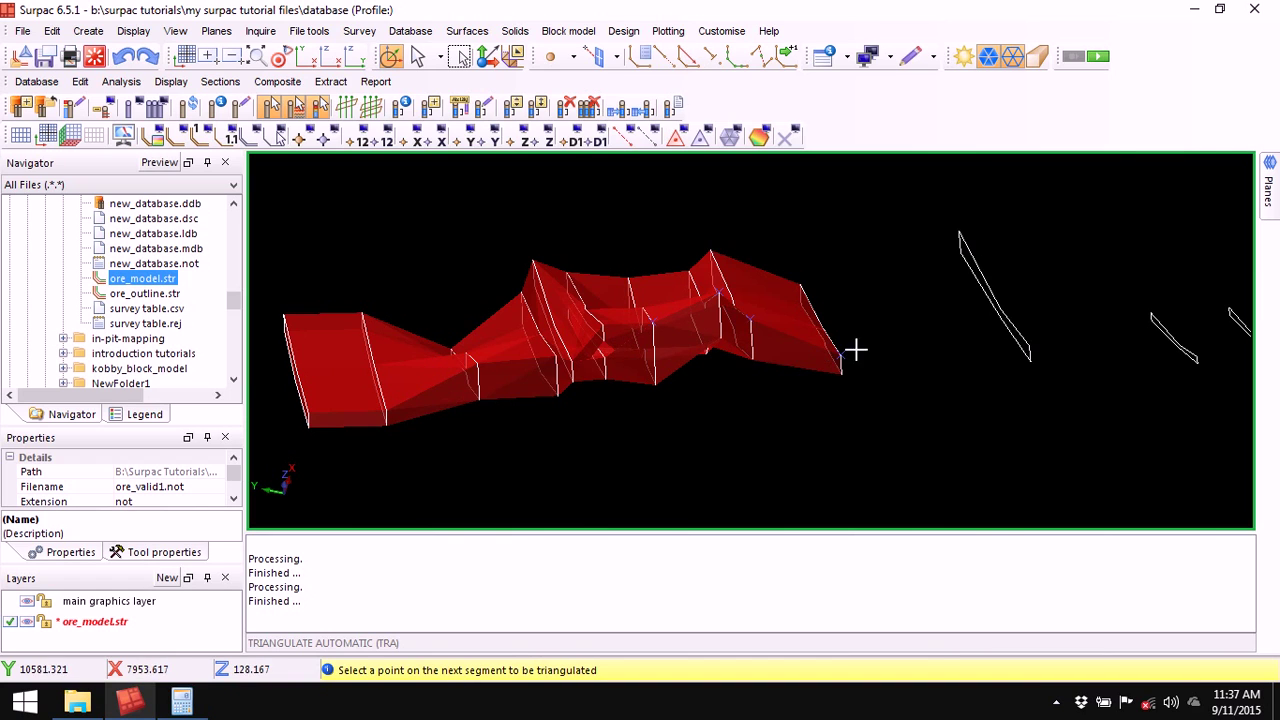
{"action": "left_click", "coordinate": [997, 298]}
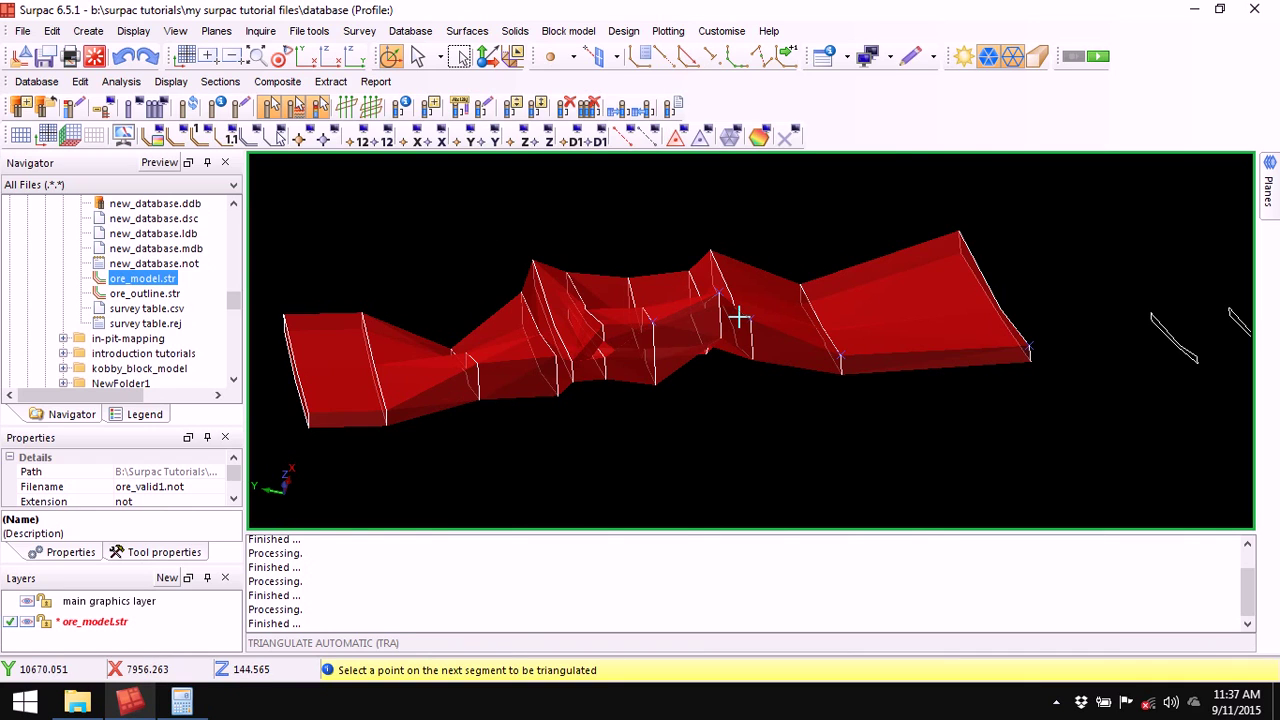
{"action": "key", "text": "Escape"}
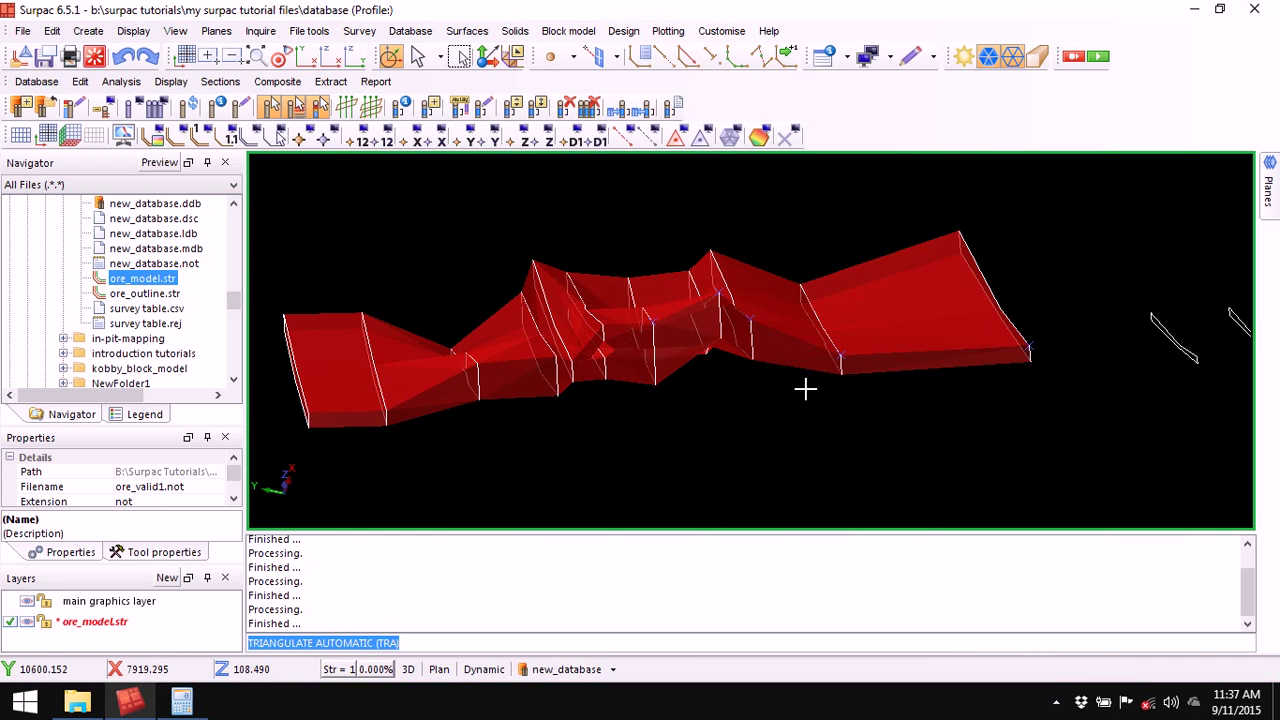
{"action": "scroll", "coordinate": [805, 388], "scroll_direction": "down", "scroll_amount": 5}
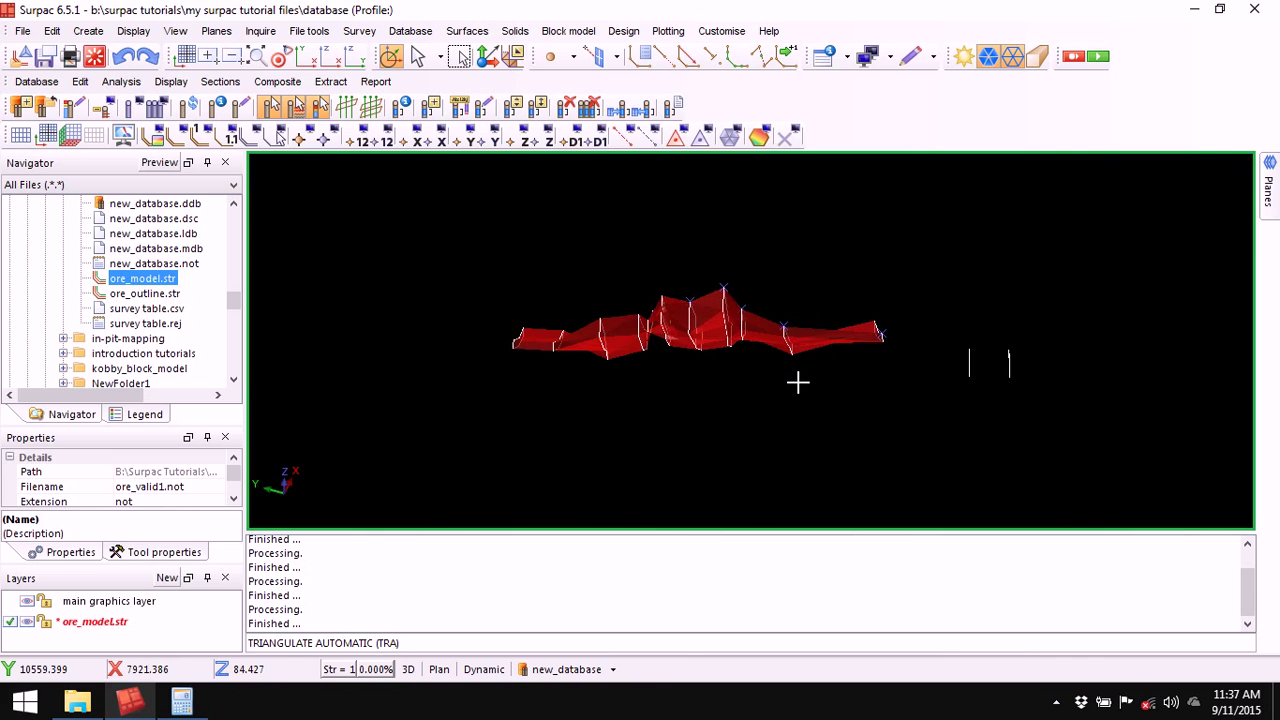
Triangulate between segments from the last joined segment through the two southernmost ore segments, as object 8, trisolation 1, and clear the log.
{"action": "scroll", "coordinate": [852, 372], "scroll_direction": "up", "scroll_amount": 3}
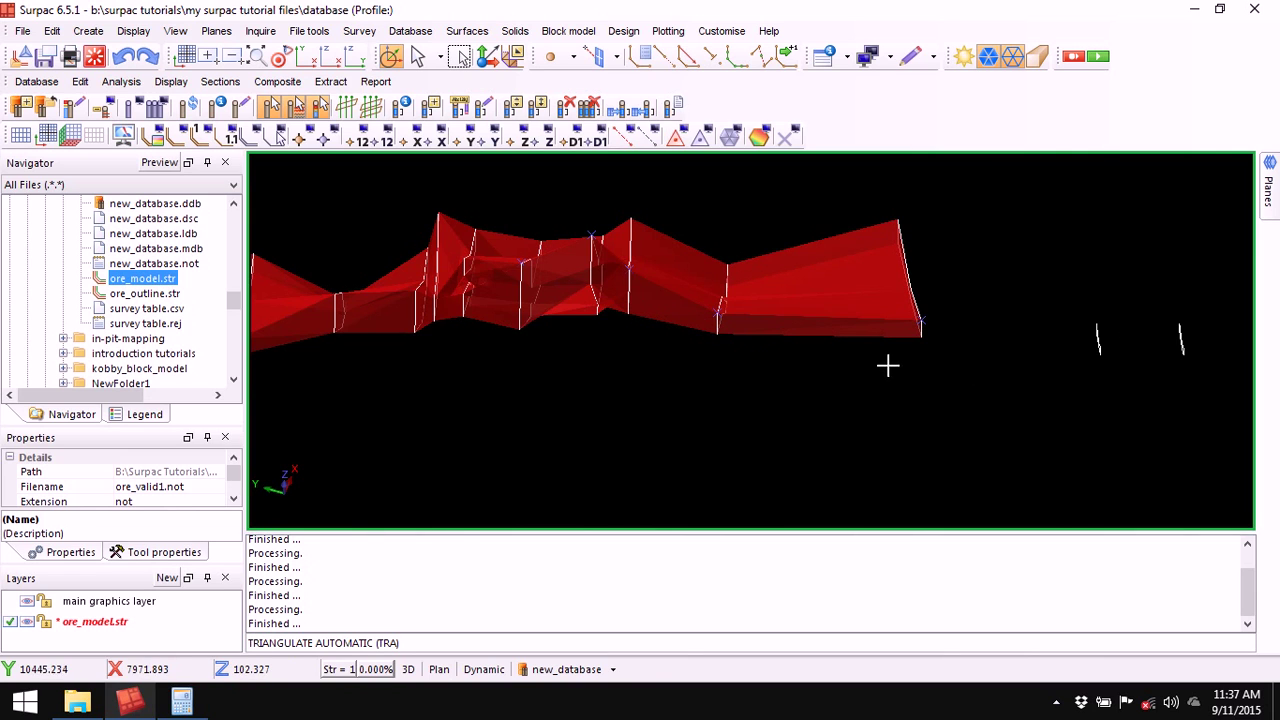
{"action": "middle_click_drag", "start_coordinate": [888, 366], "coordinate": [771, 363]}
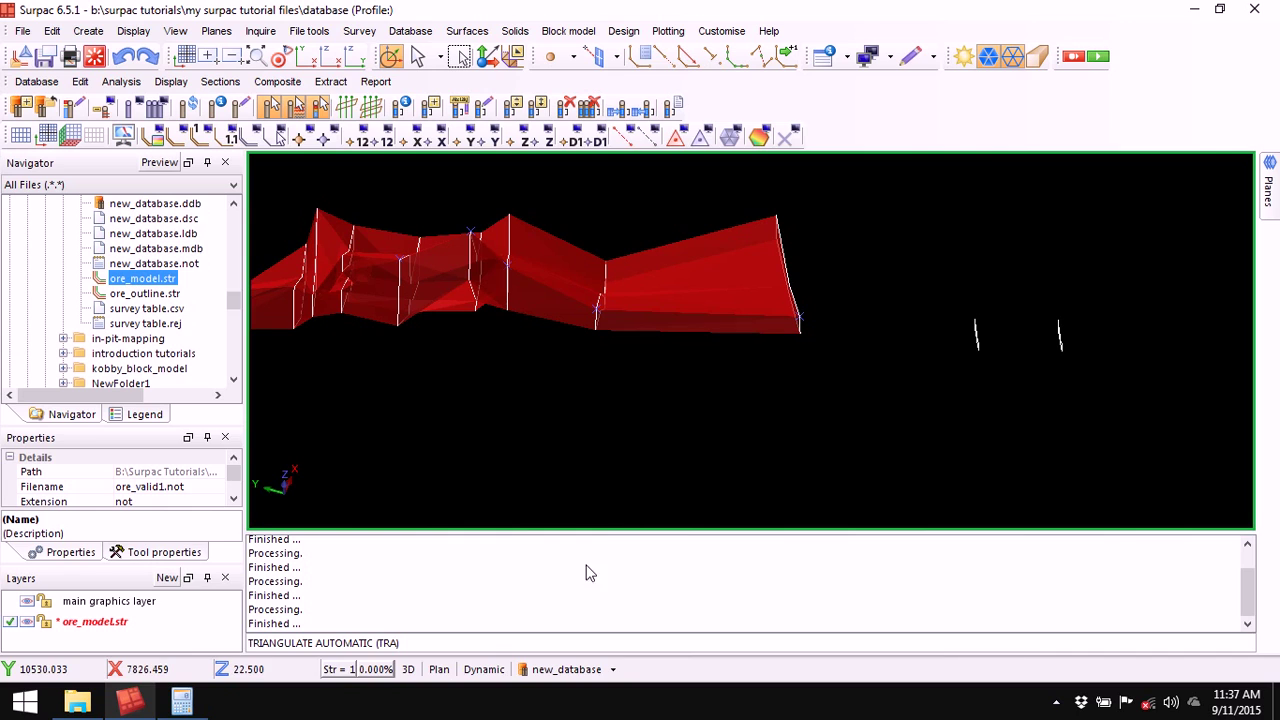
{"action": "left_click", "coordinate": [500, 642]}
{"action": "key", "text": "Return"}
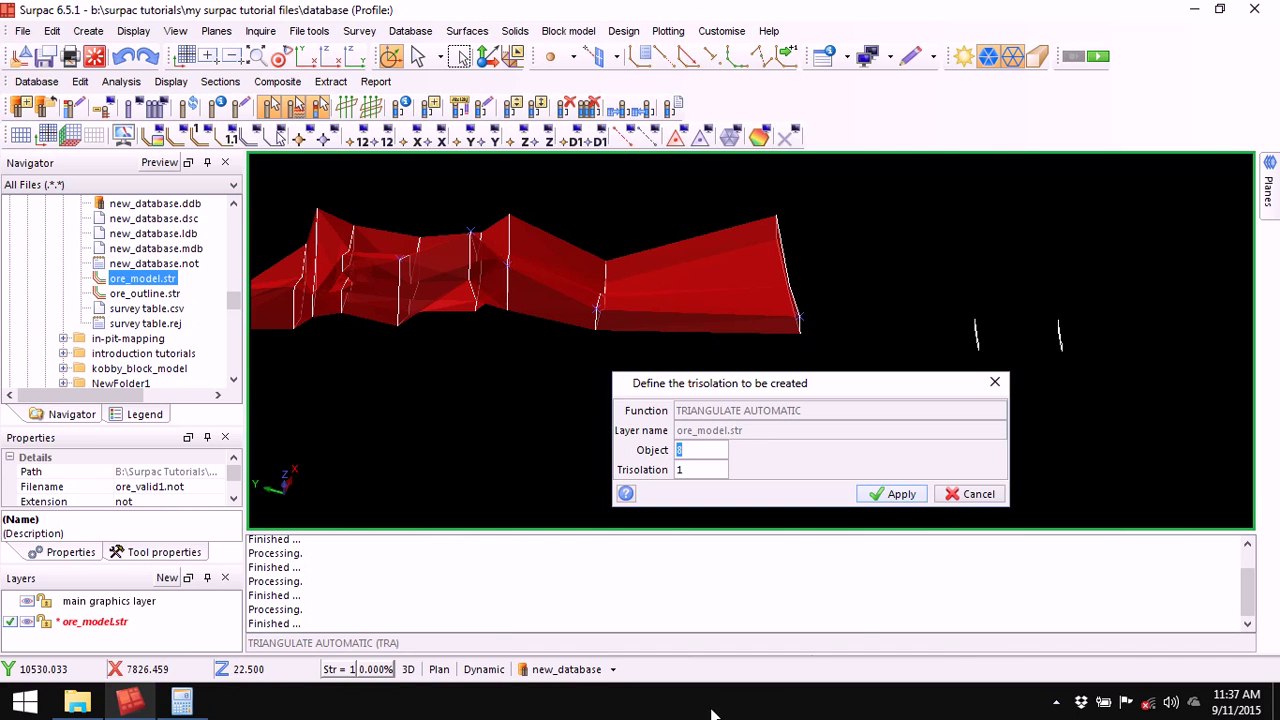
{"action": "left_click", "coordinate": [895, 493]}
{"action": "left_click", "coordinate": [797, 298]}
{"action": "left_click", "coordinate": [977, 335]}
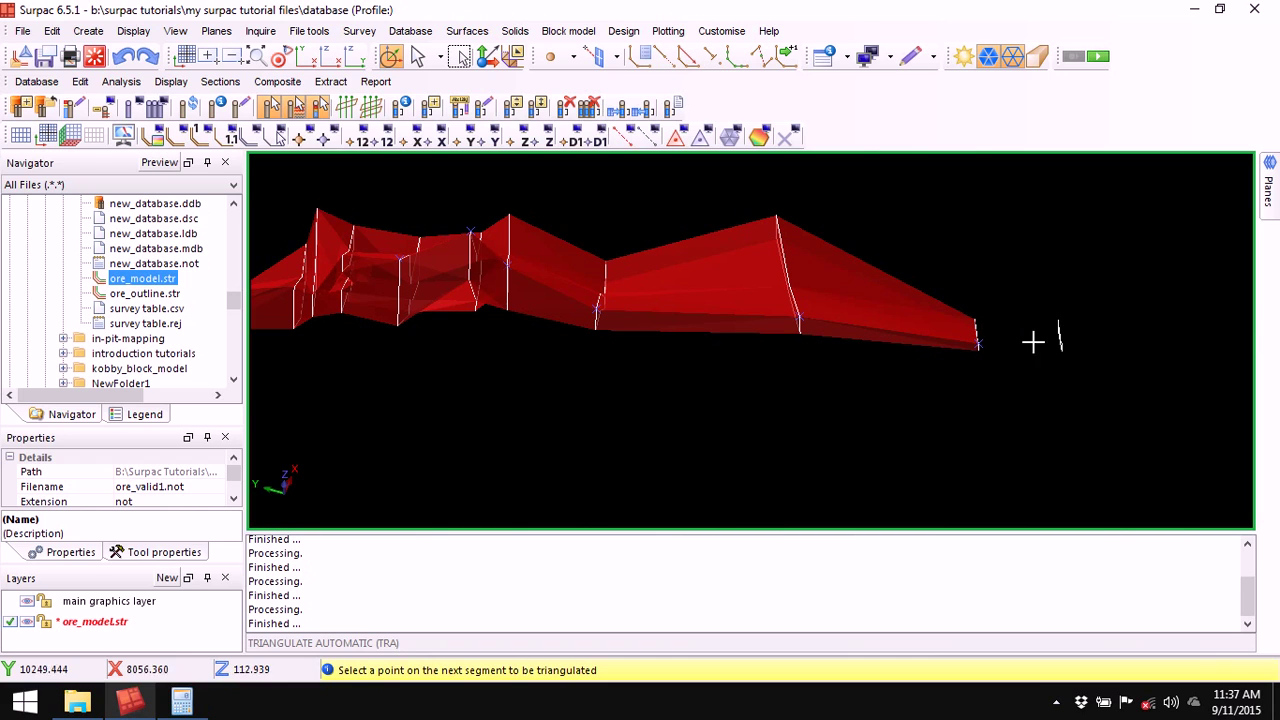
{"action": "left_click", "coordinate": [1058, 337]}
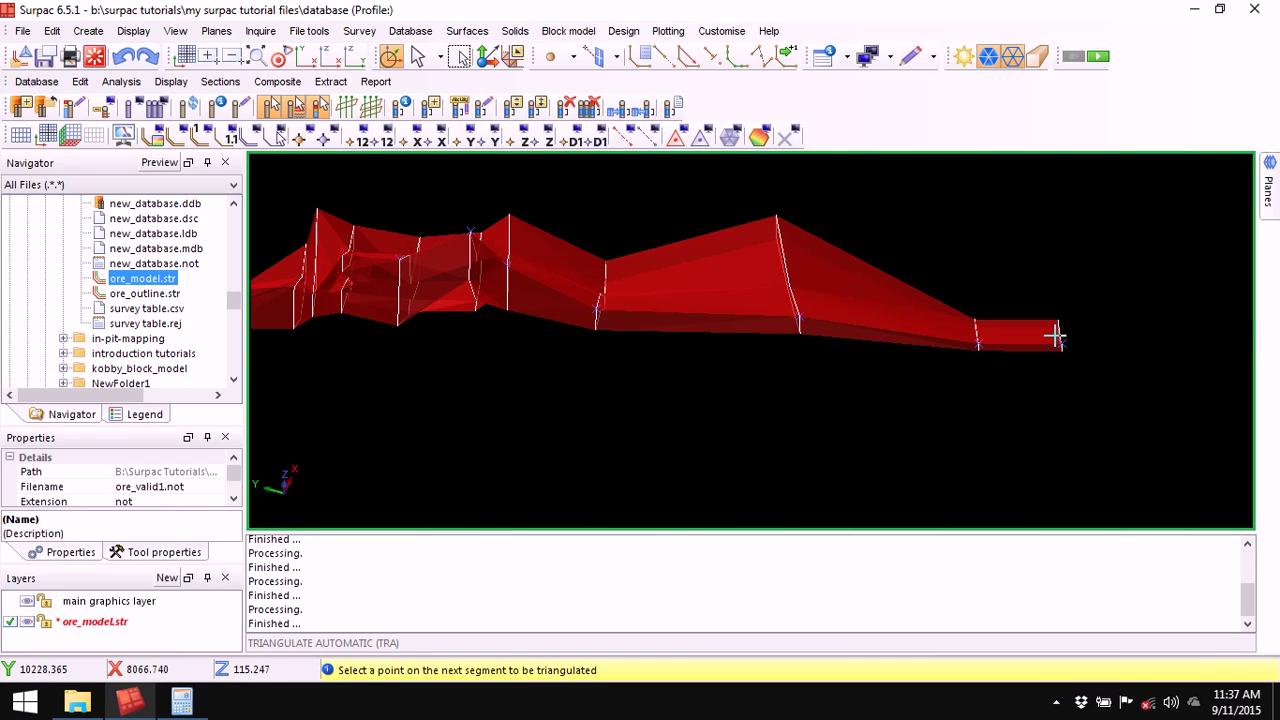
{"action": "key", "text": "Escape"}
{"action": "right_click", "coordinate": [713, 571]}
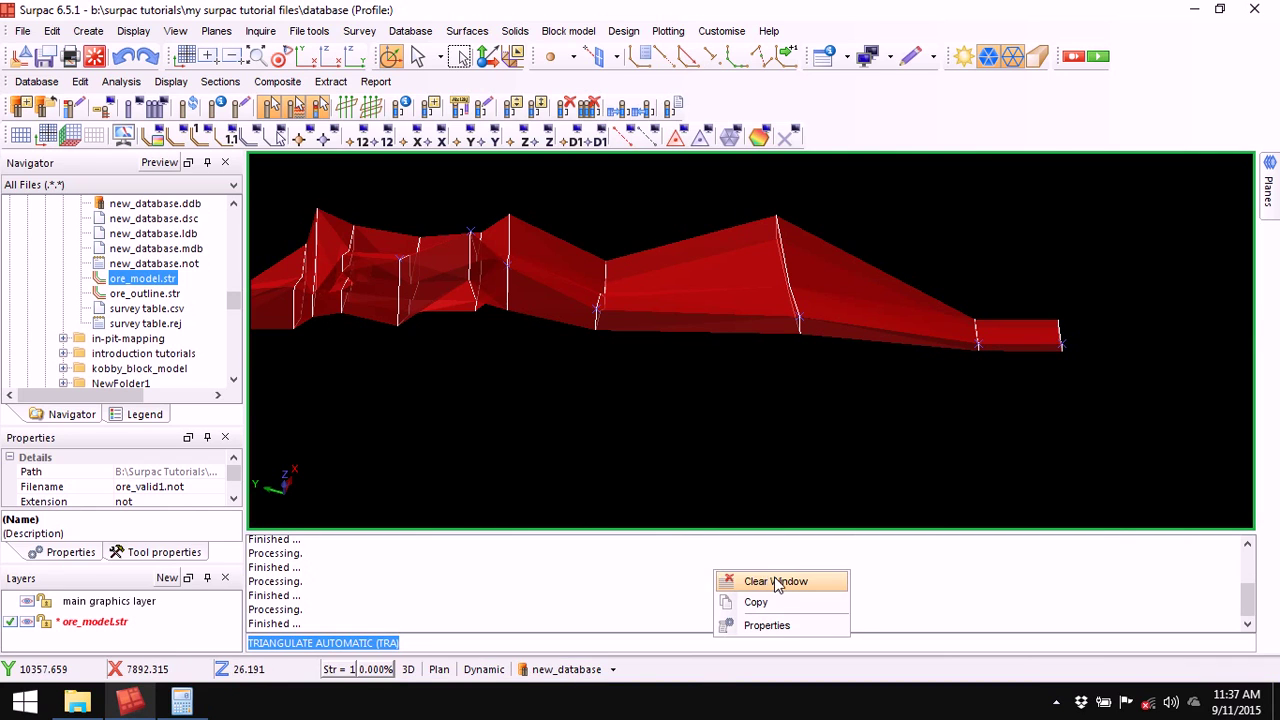
{"action": "left_click", "coordinate": [777, 582]}
Erase the temporary markers and hide the string lines of the ore_model.str layer, leaving all ranges blank.
{"action": "mouse_move", "coordinate": [729, 406]}
{"action": "left_mouse_down"}
{"action": "mouse_move", "coordinate": [691, 386]}
{"action": "mouse_move", "coordinate": [720, 383]}
{"action": "left_mouse_up"}
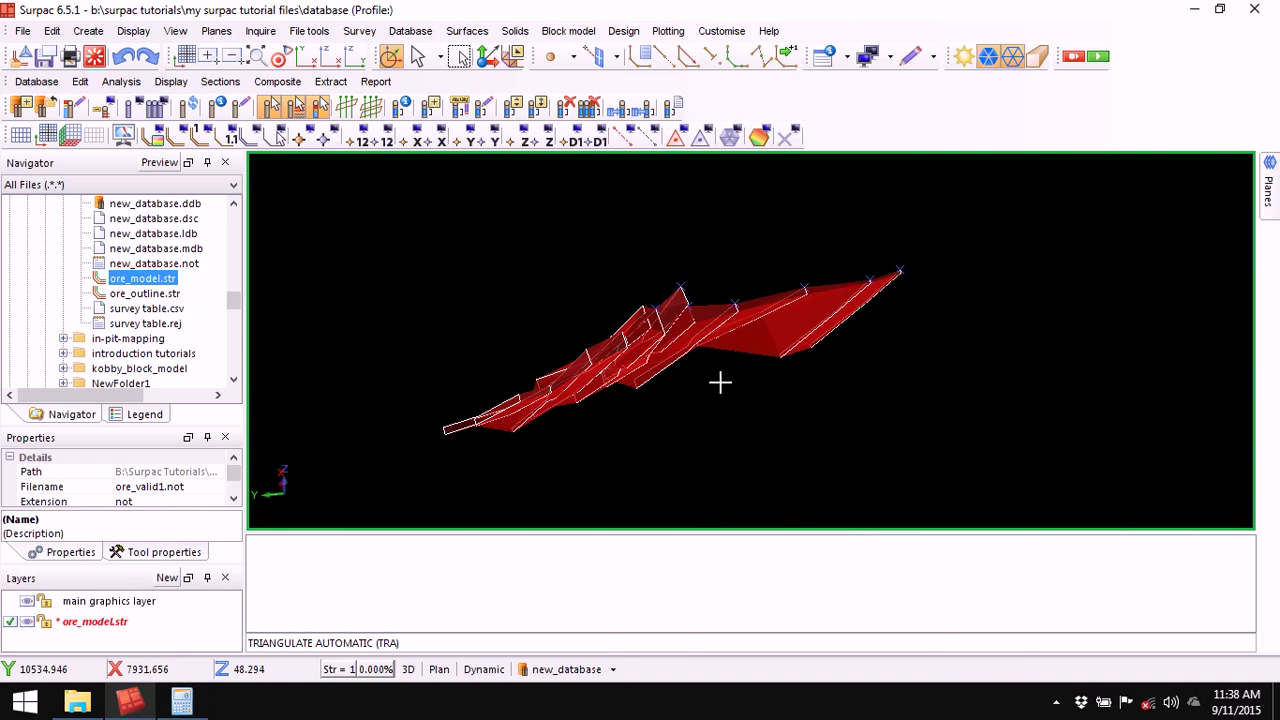
{"action": "middle_click_drag", "start_coordinate": [729, 380], "coordinate": [694, 394]}
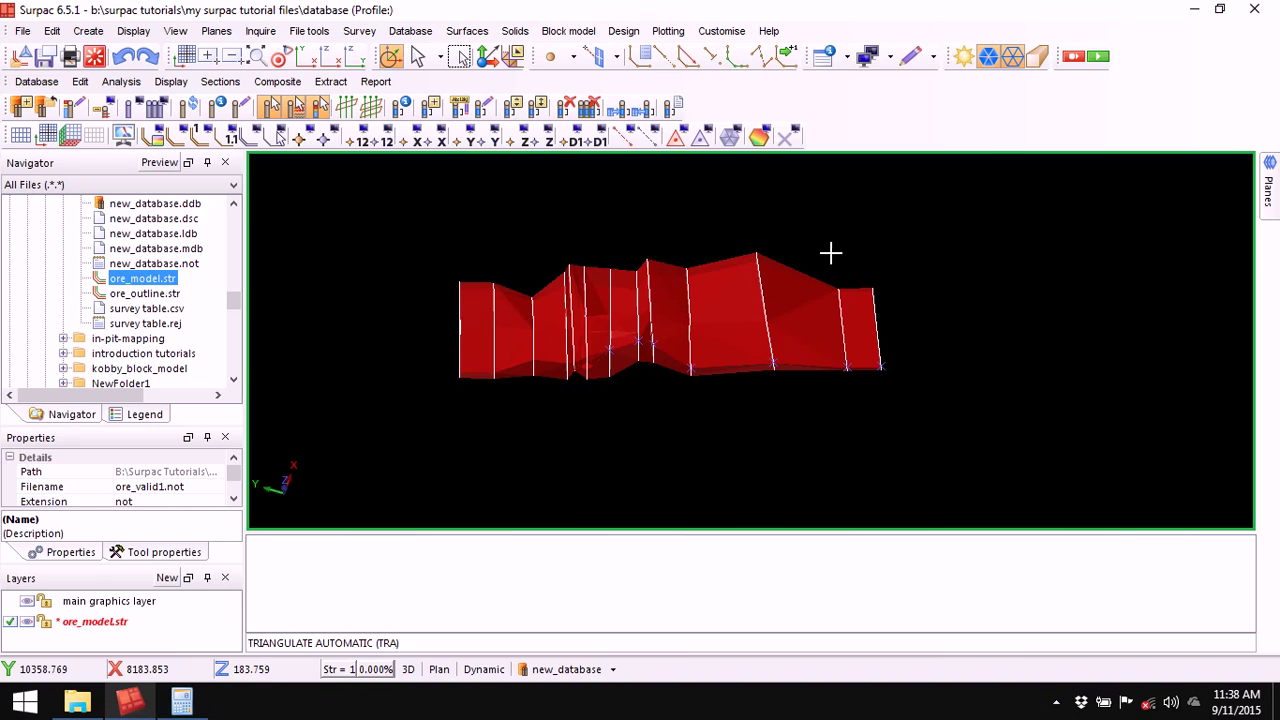
{"action": "left_click", "coordinate": [787, 137]}
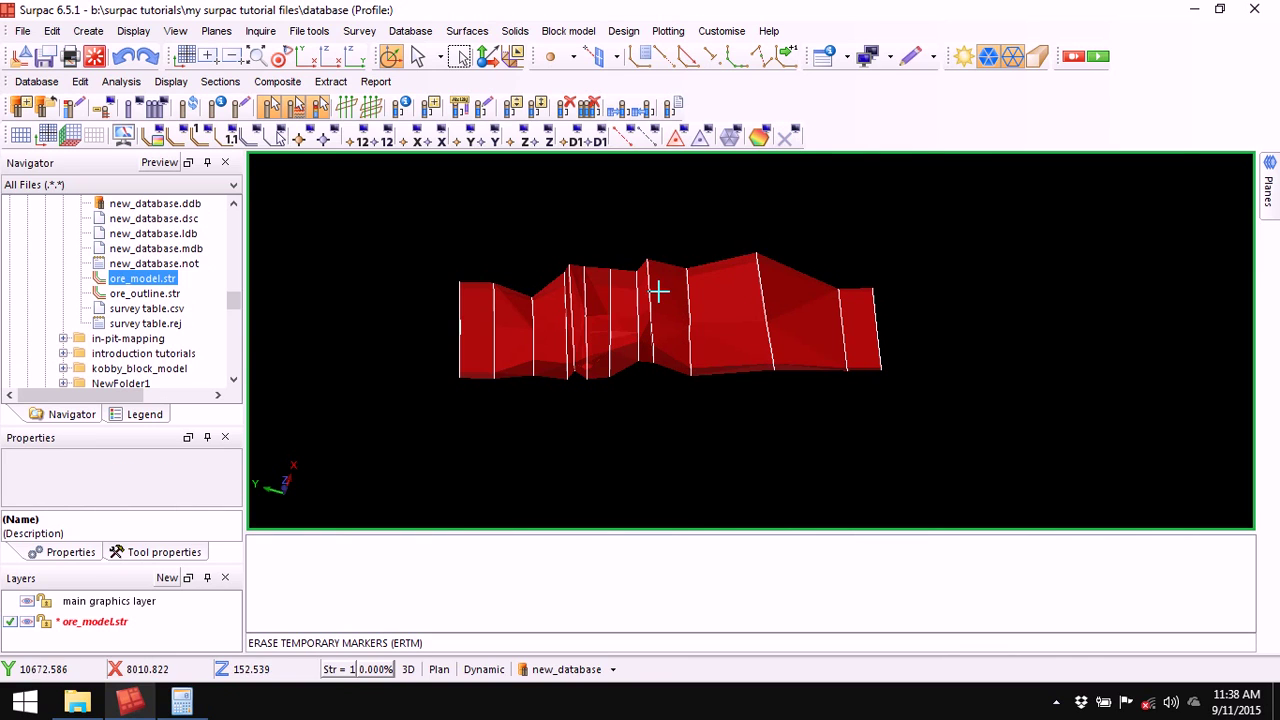
{"action": "left_click", "coordinate": [133, 31]}
{"action": "mouse_move", "coordinate": [172, 348]}
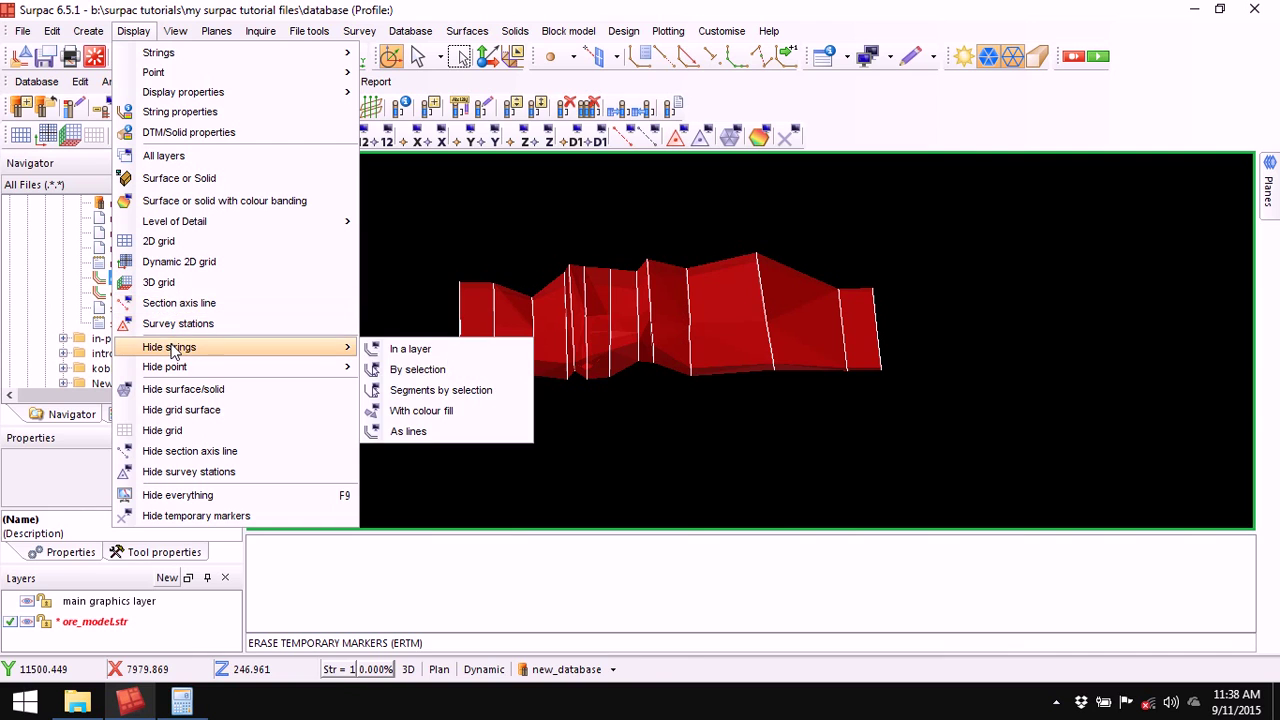
{"action": "left_click", "coordinate": [441, 432]}
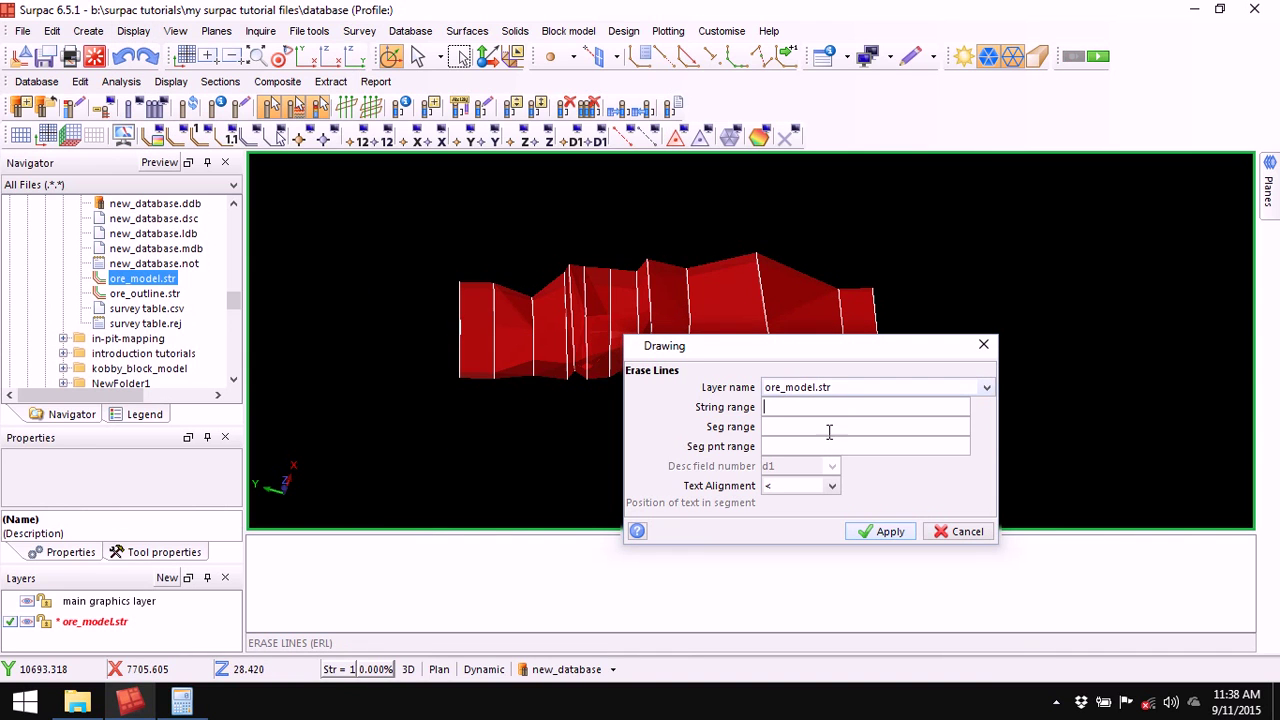
{"action": "left_click", "coordinate": [890, 535]}
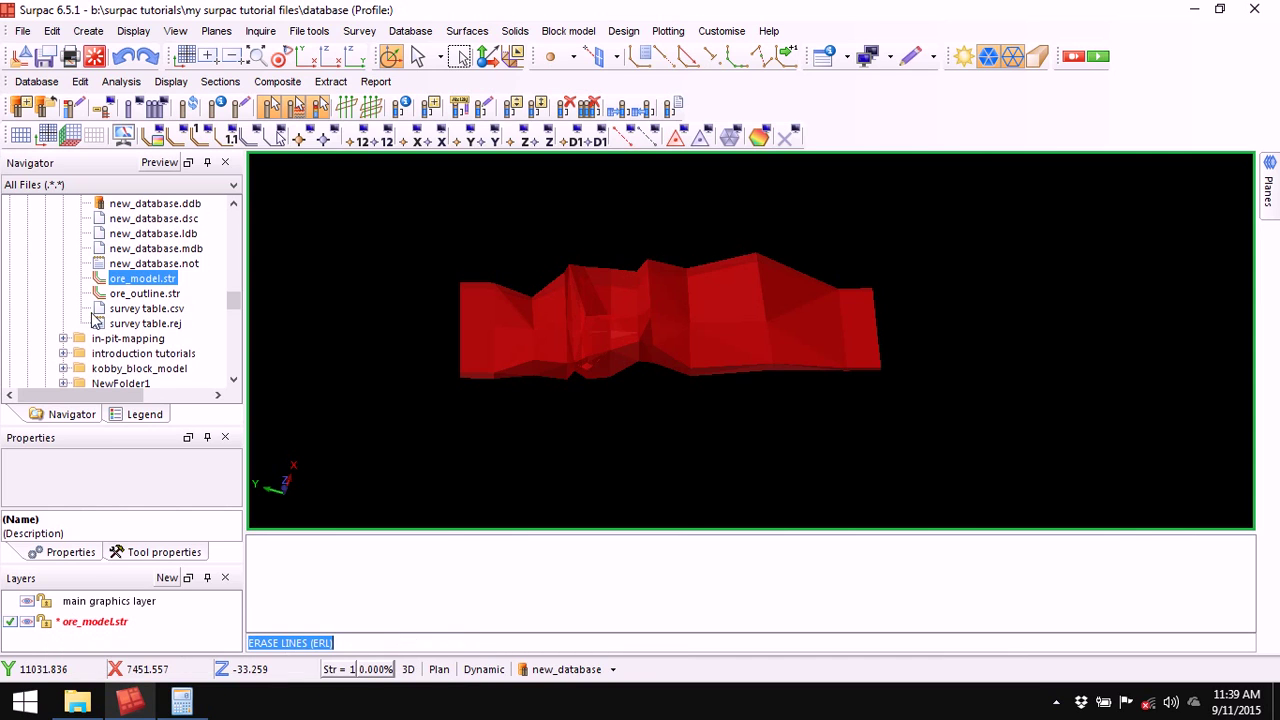
Save the triangulated ore solid as ore_model.dtm with its string file ore_model.str.
{"action": "left_click", "coordinate": [44, 56]}
{"action": "left_click", "coordinate": [925, 585]}
{"action": "left_click", "coordinate": [888, 491]}
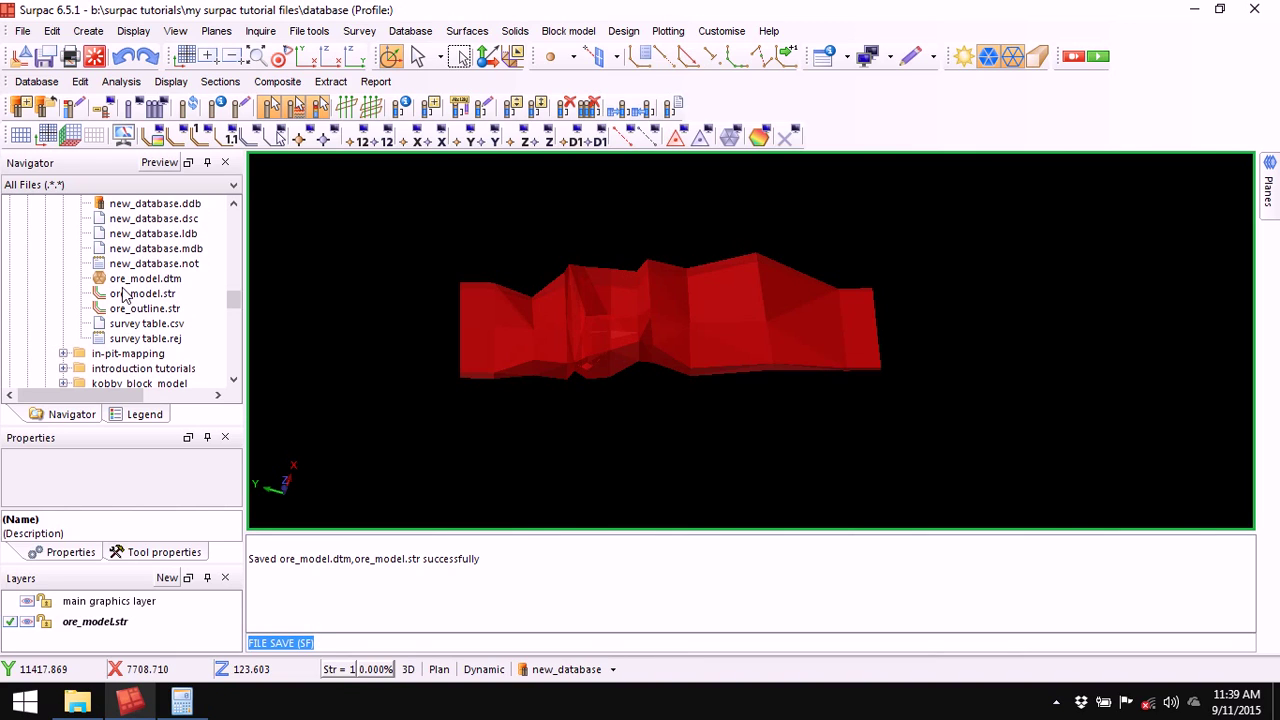
{"action": "middle_click_drag", "start_coordinate": [751, 357], "coordinate": [734, 320]}
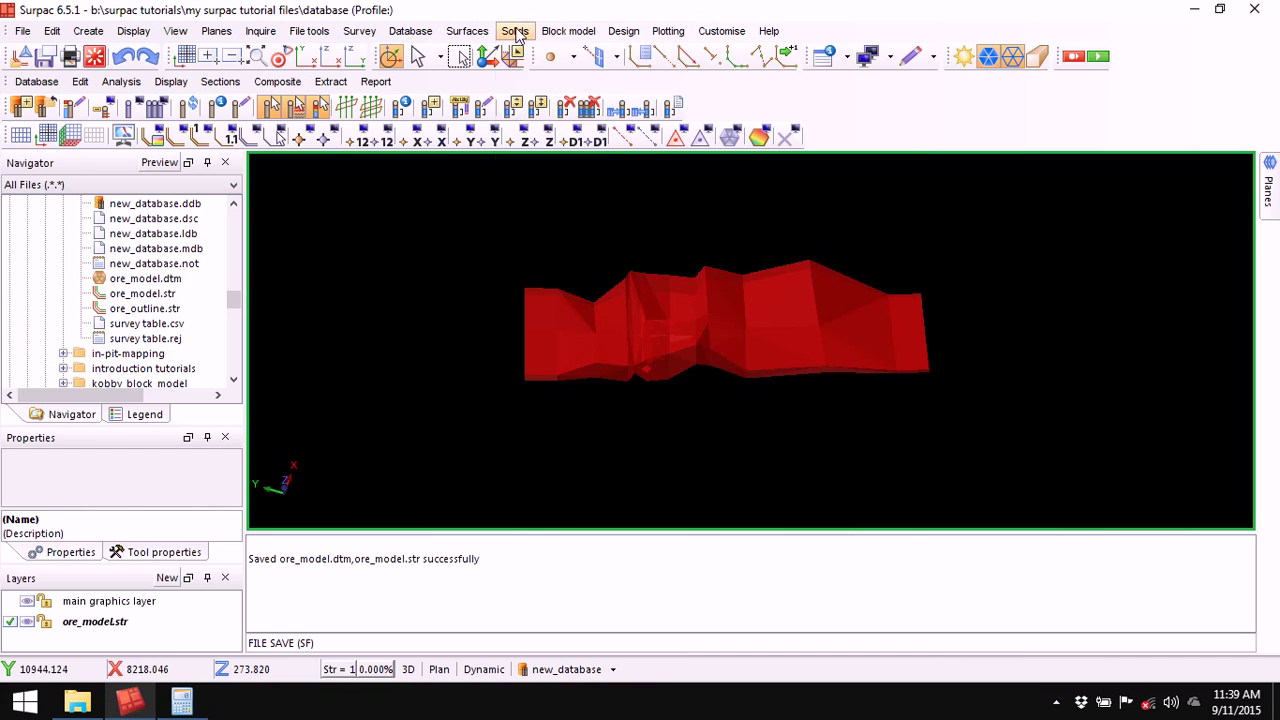
{"action": "left_click", "coordinate": [515, 31]}
{"action": "mouse_move", "coordinate": [560, 172]}
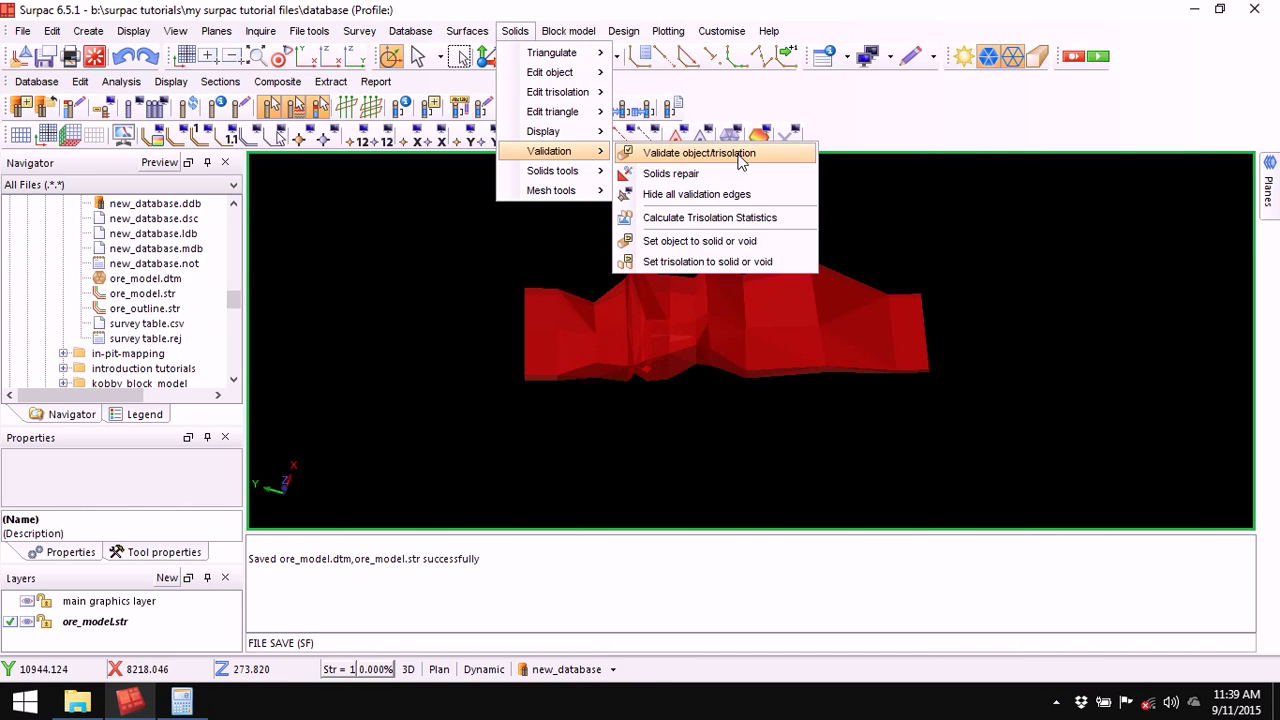
{"action": "left_click", "coordinate": [741, 157]}
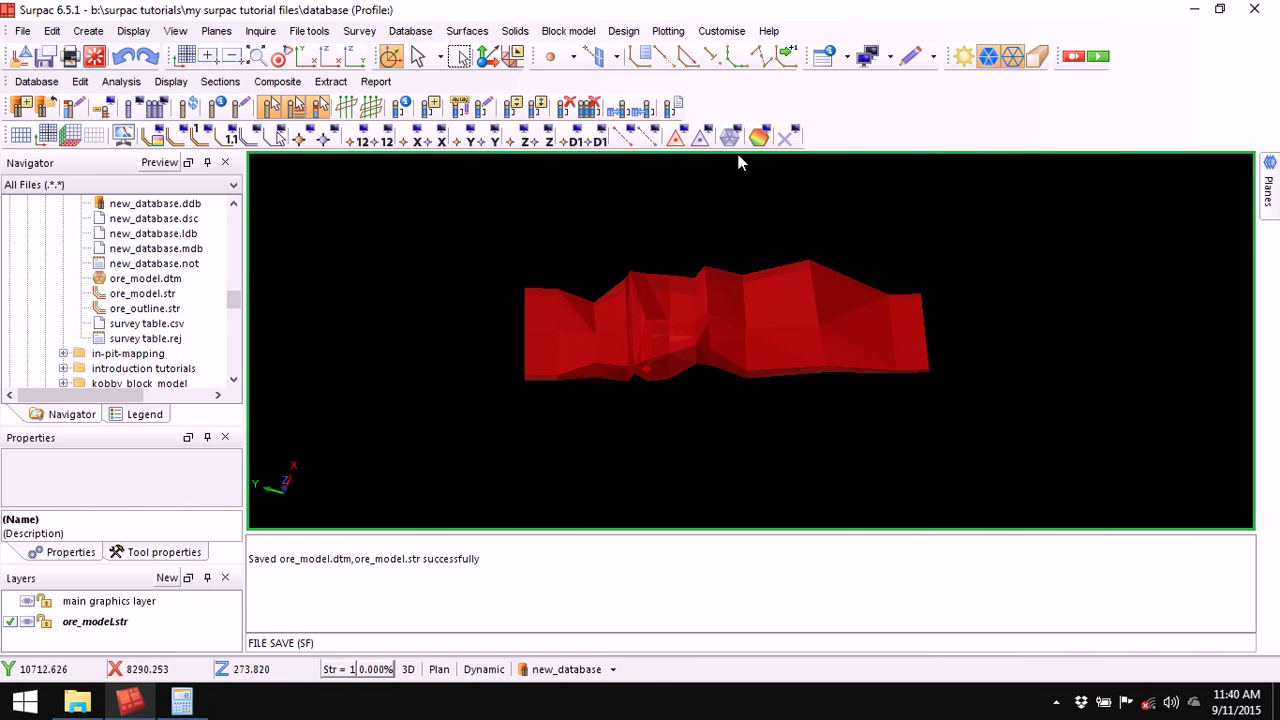
{"action": "left_click_drag", "start_coordinate": [785, 262], "coordinate": [638, 152]}
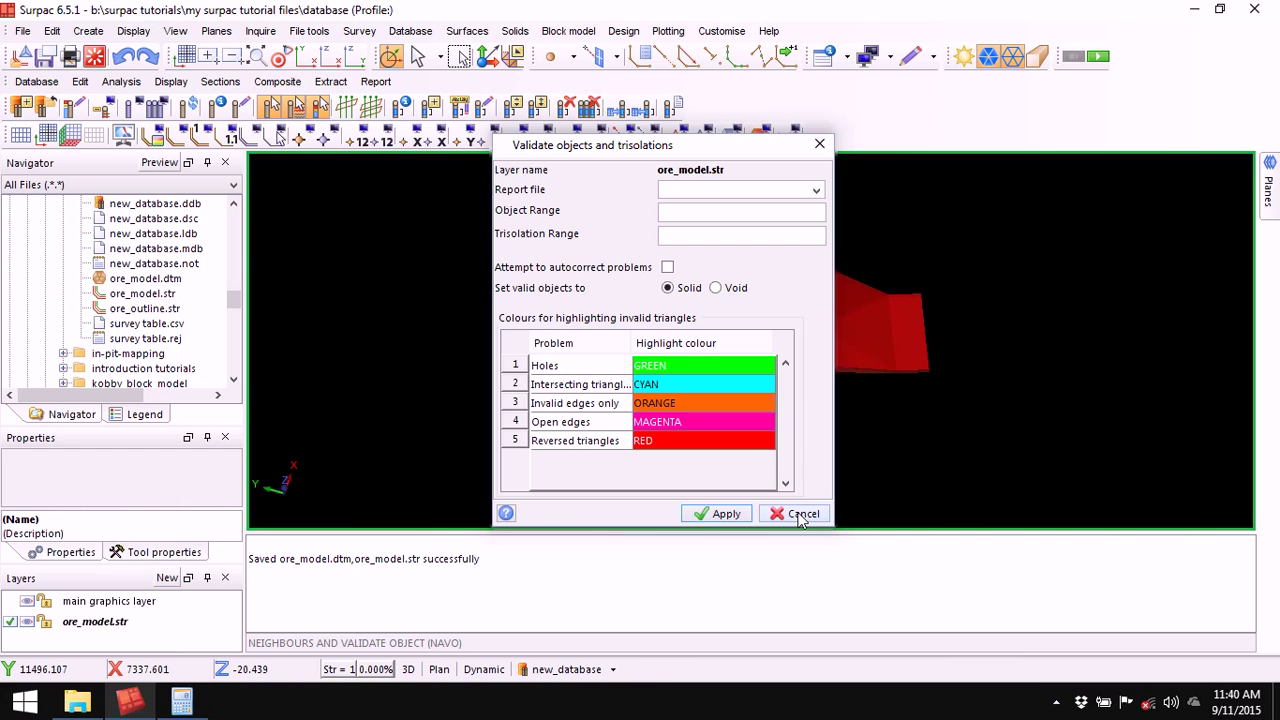
{"action": "left_click", "coordinate": [800, 514]}
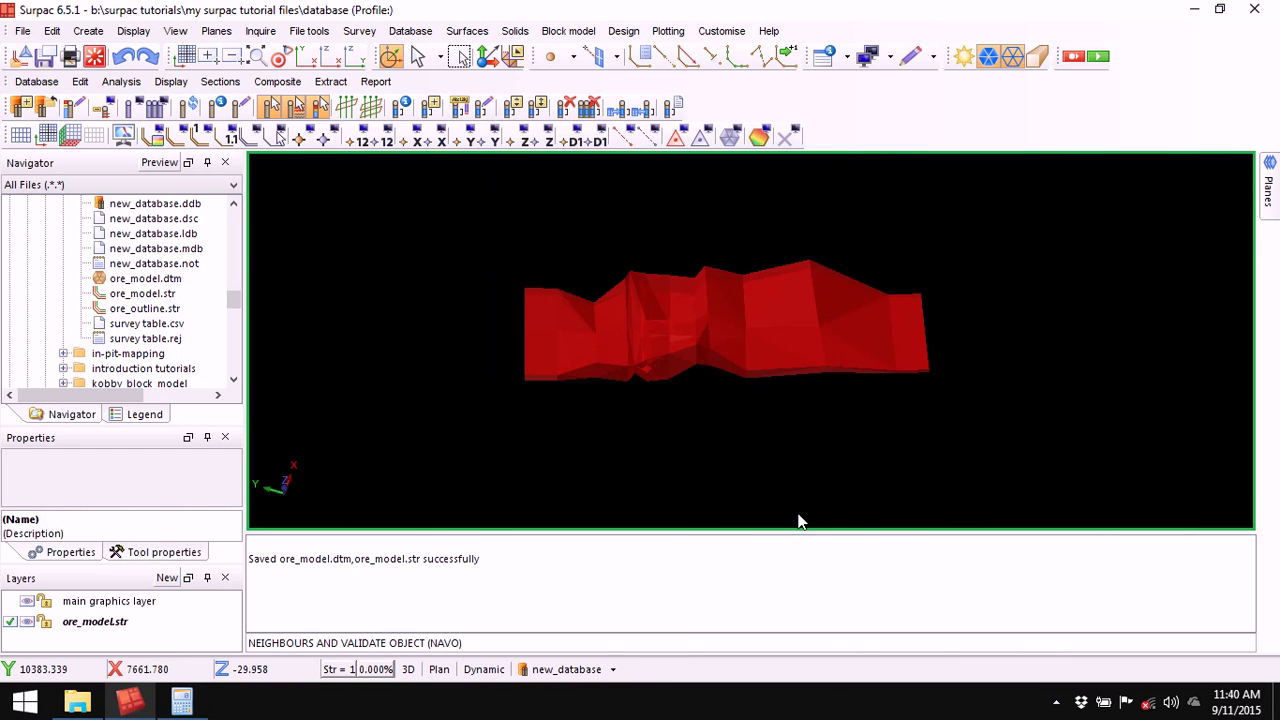
Clear the graphics workspace and load the saved ore_model.dtm solid into its own layer.
{"action": "left_click", "coordinate": [93, 58]}
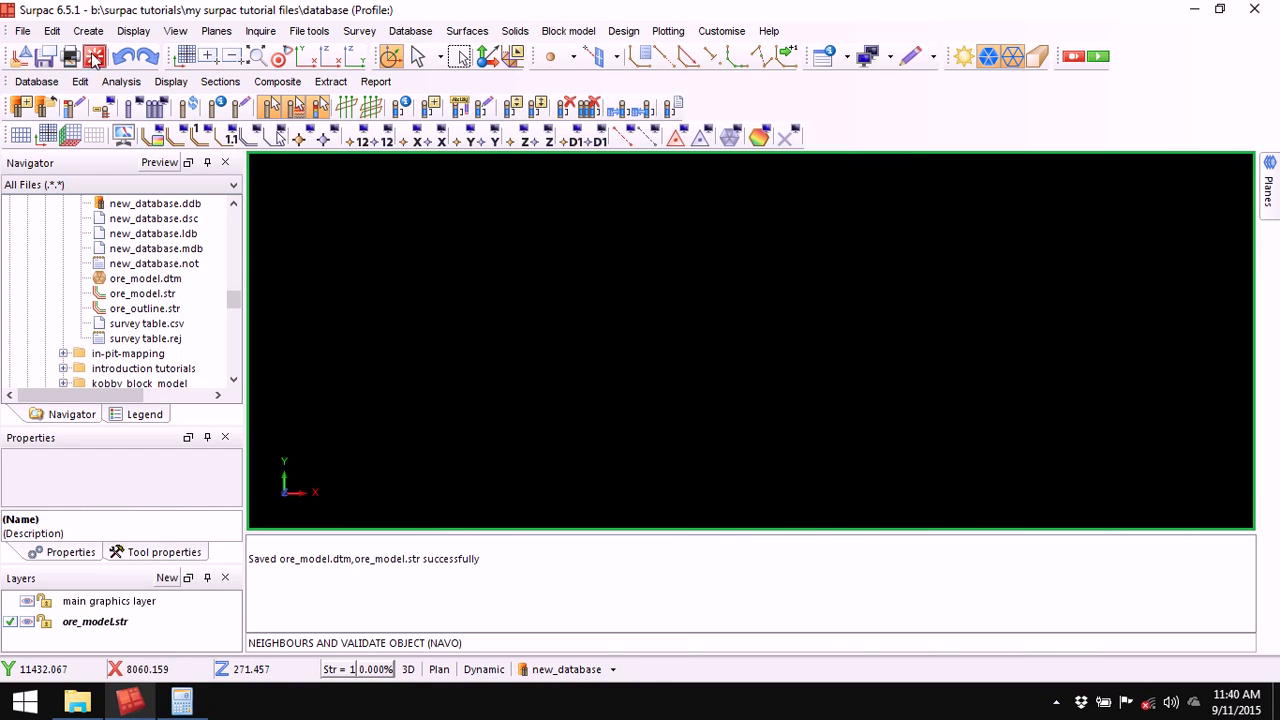
{"action": "left_click_drag", "start_coordinate": [150, 280], "coordinate": [648, 314]}
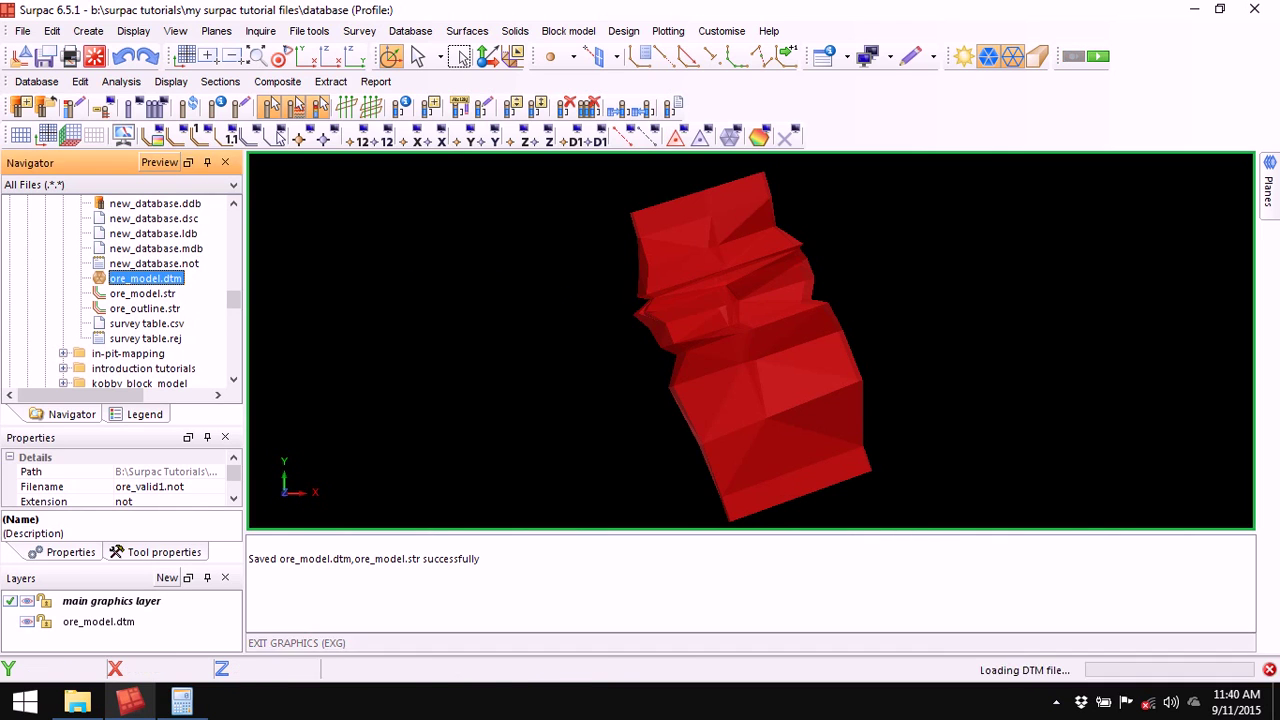
{"action": "left_click_drag", "start_coordinate": [588, 352], "coordinate": [683, 343]}
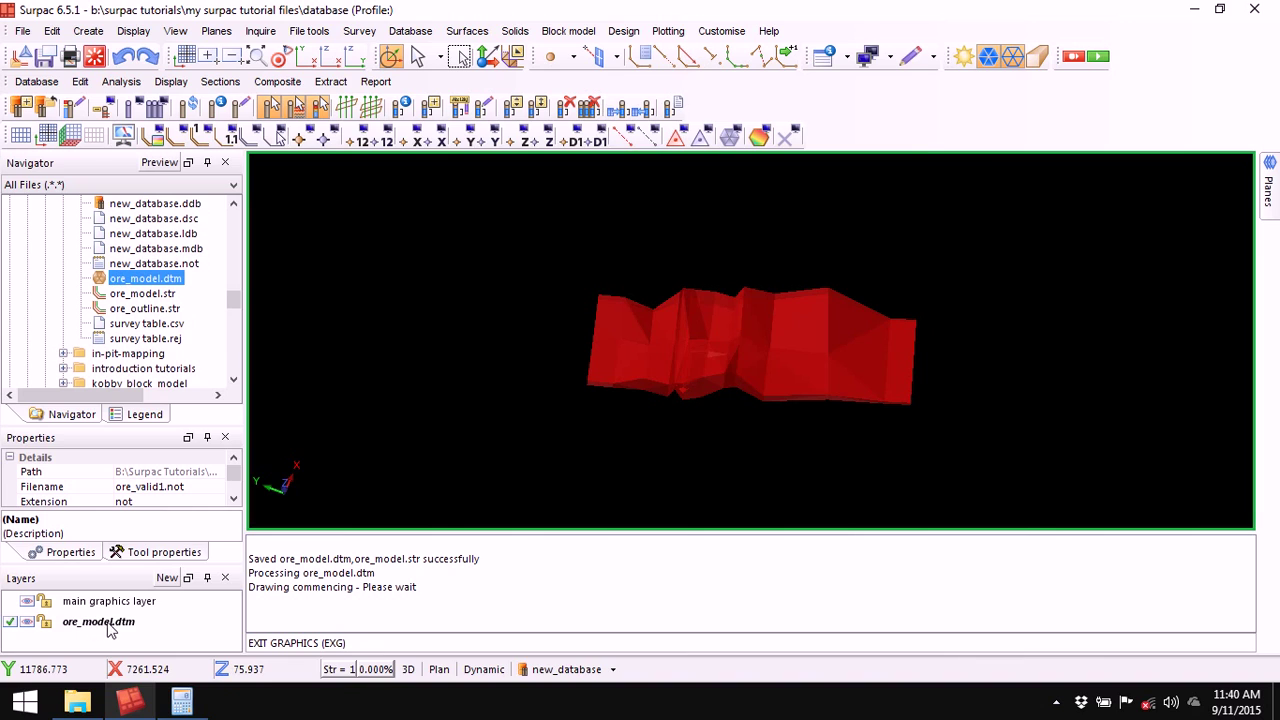
Validate the objects and trisolations of ore_model.dtm with report file ore_analysis, blank object and trisolation ranges, and valid objects set to solid.
{"action": "left_click", "coordinate": [514, 31]}
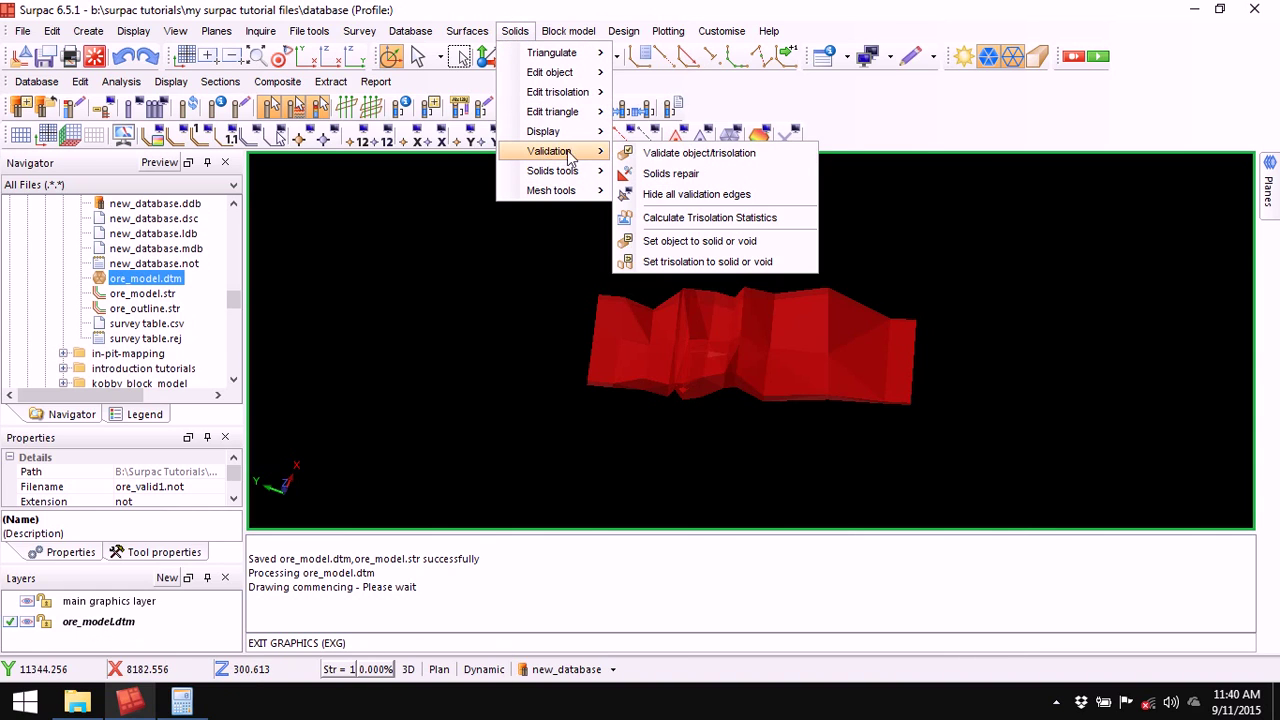
{"action": "left_click", "coordinate": [716, 155]}
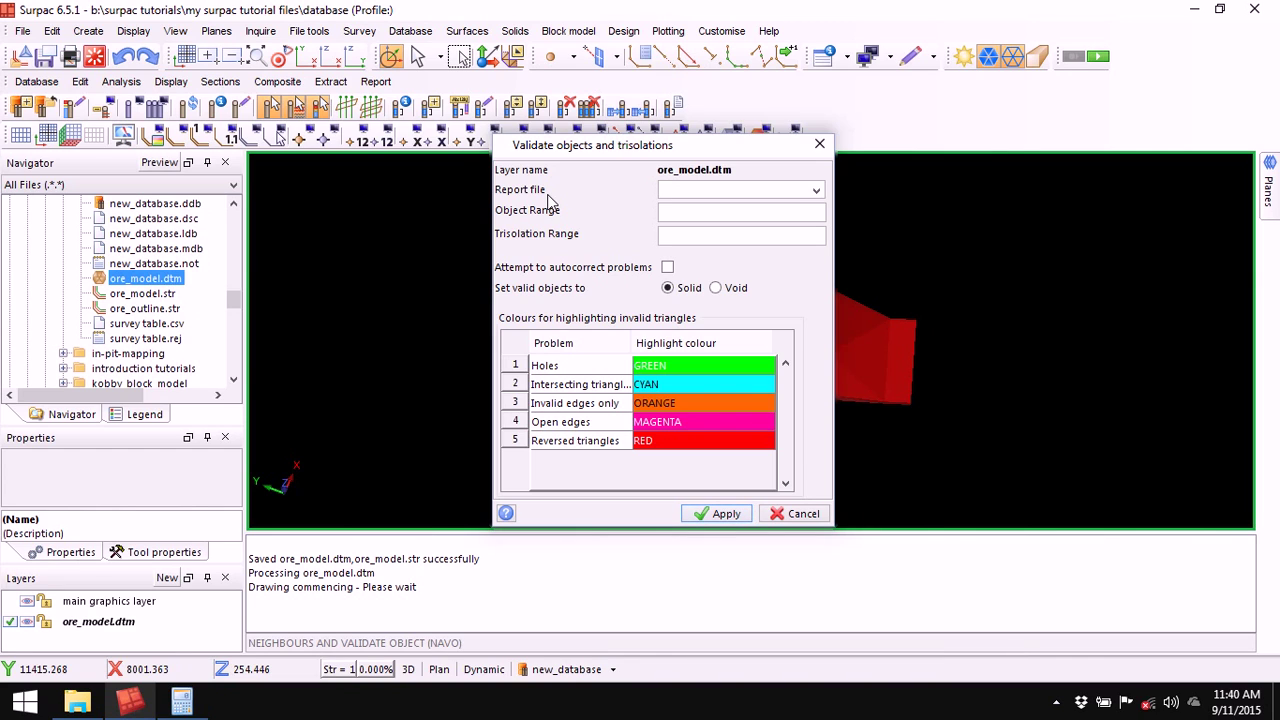
{"action": "left_click", "coordinate": [676, 188]}
{"action": "type", "text": "ore_analysis"}
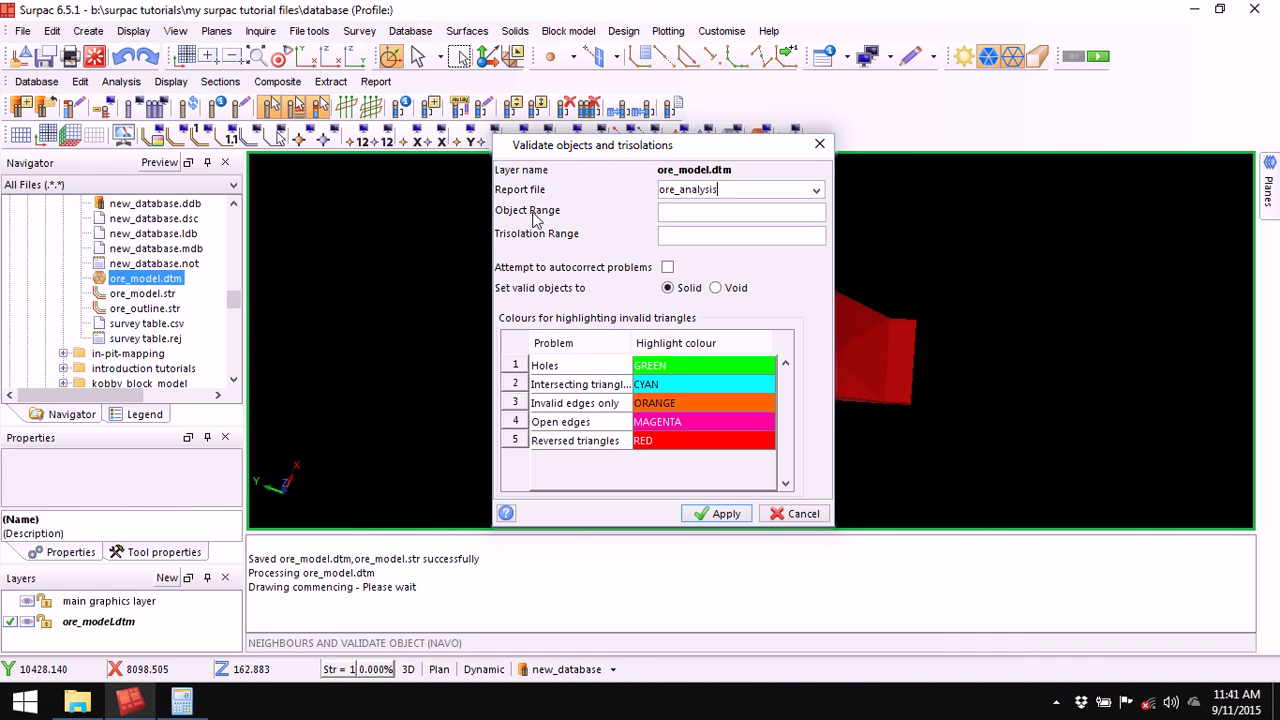
{"action": "left_click_drag", "start_coordinate": [647, 147], "coordinate": [632, 232]}
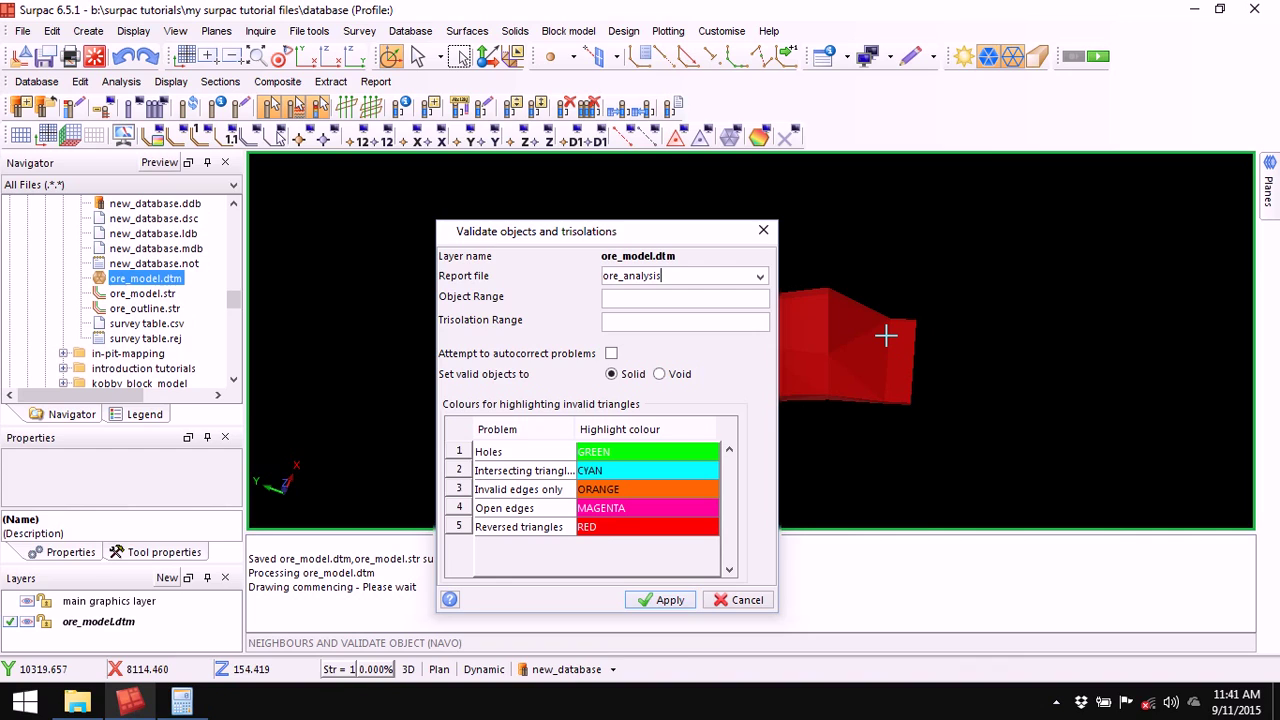
{"action": "left_click", "coordinate": [628, 298]}
{"action": "type", "text": "1,"}
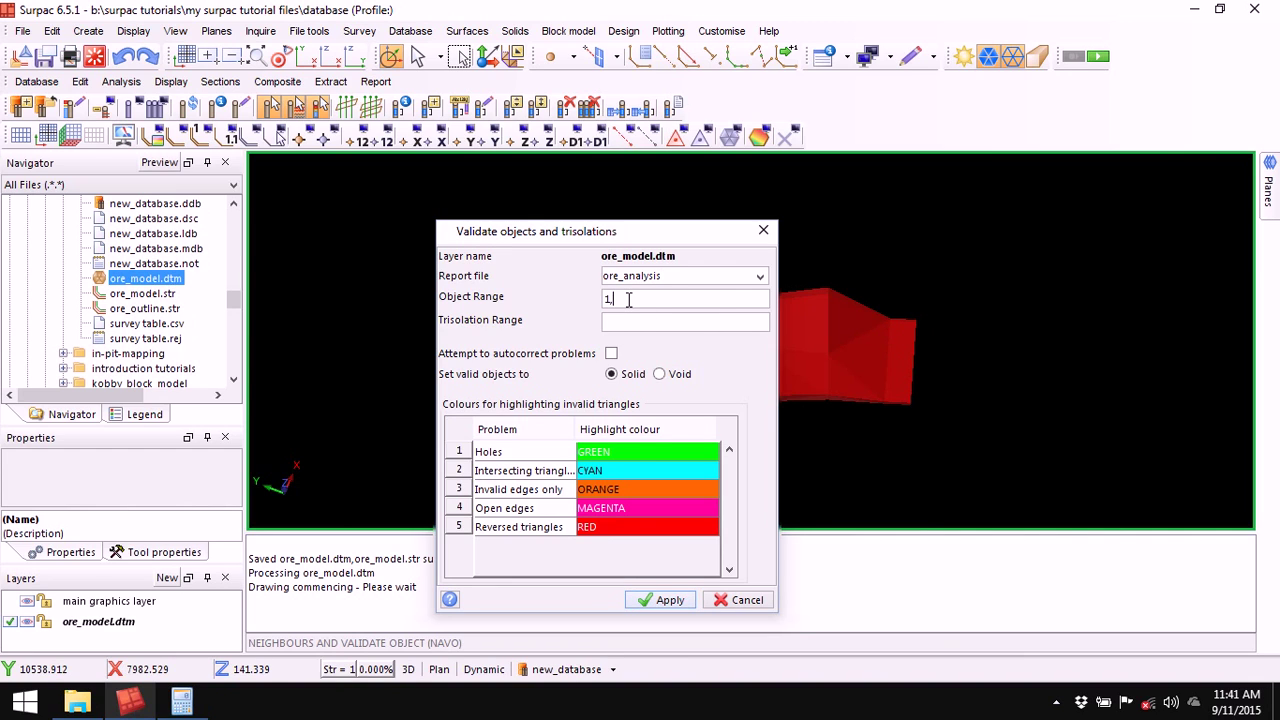
{"action": "type", "text": "8"}
{"action": "key", "text": "BackSpace"}
{"action": "key", "text": "BackSpace"}
{"action": "key", "text": "BackSpace"}
{"action": "left_click", "coordinate": [660, 600]}
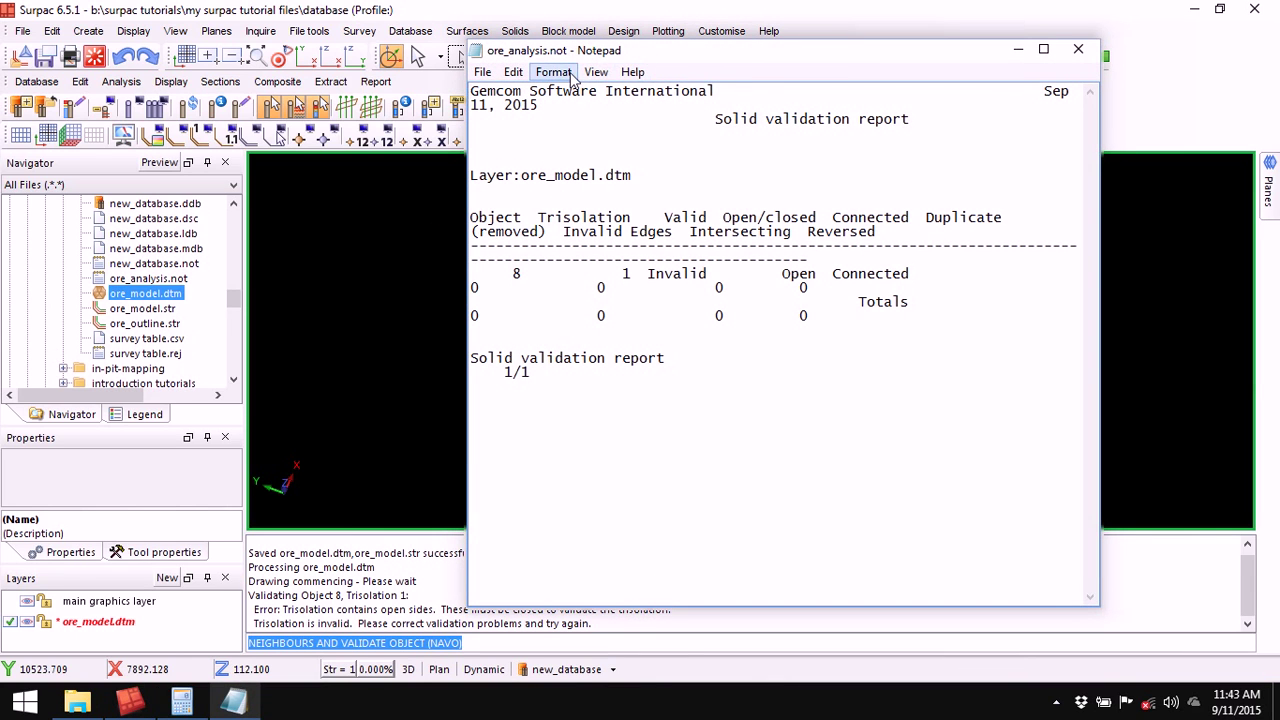
Review and close the ore_analysis.not validation report, examine the highlighted edges at the solid's ends, and clear the log.
{"action": "left_click_drag", "start_coordinate": [800, 62], "coordinate": [787, 77]}
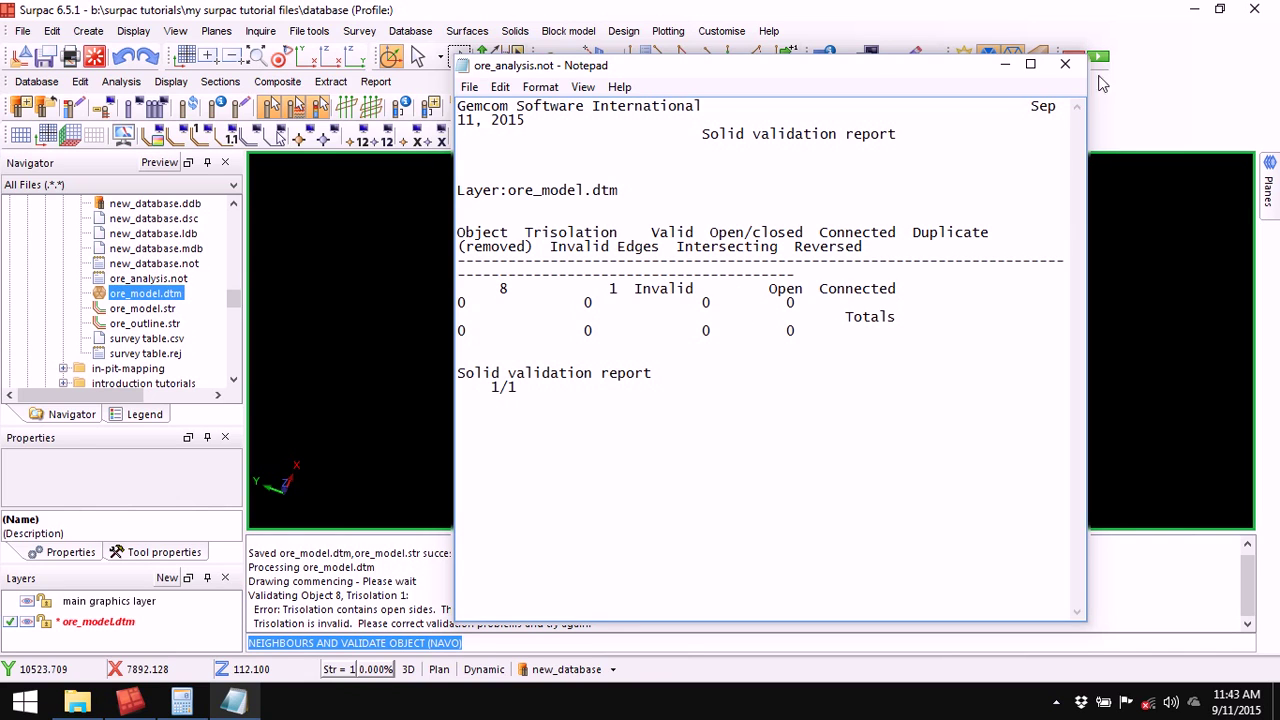
{"action": "left_click", "coordinate": [1065, 64]}
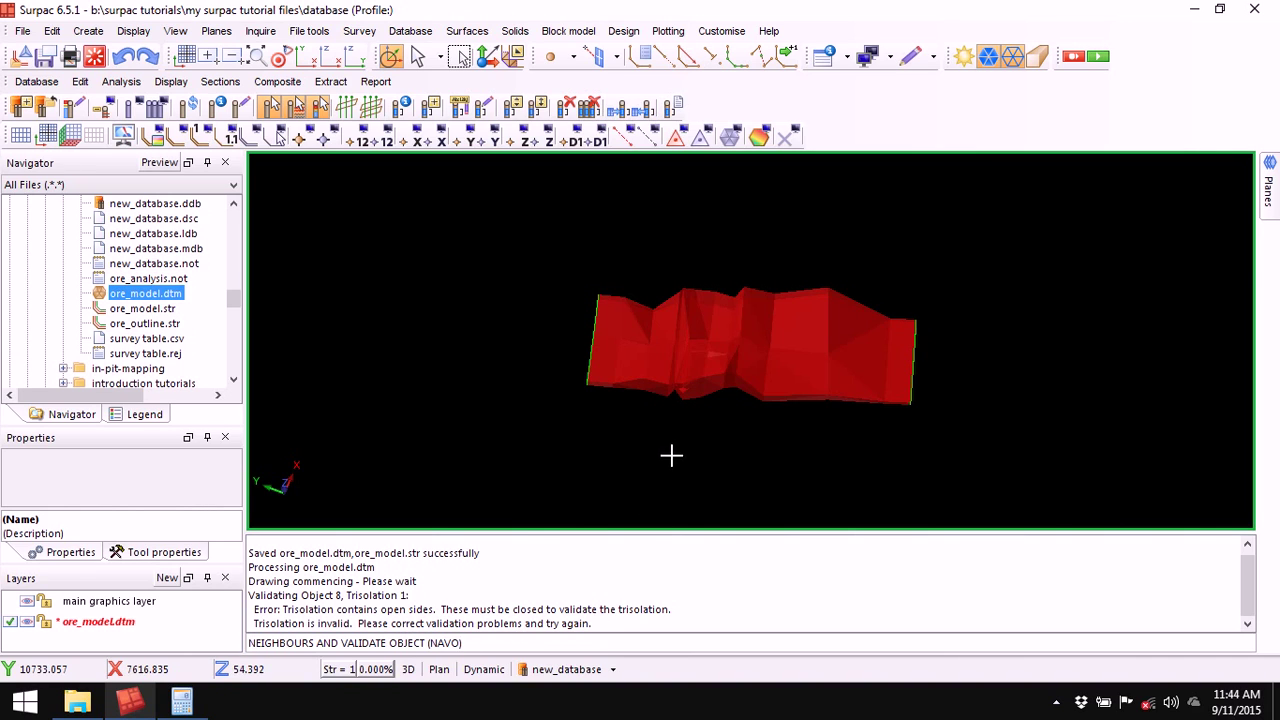
{"action": "left_click_drag", "start_coordinate": [670, 456], "coordinate": [680, 446]}
{"action": "scroll", "coordinate": [676, 398], "scroll_direction": "up", "scroll_amount": 2}
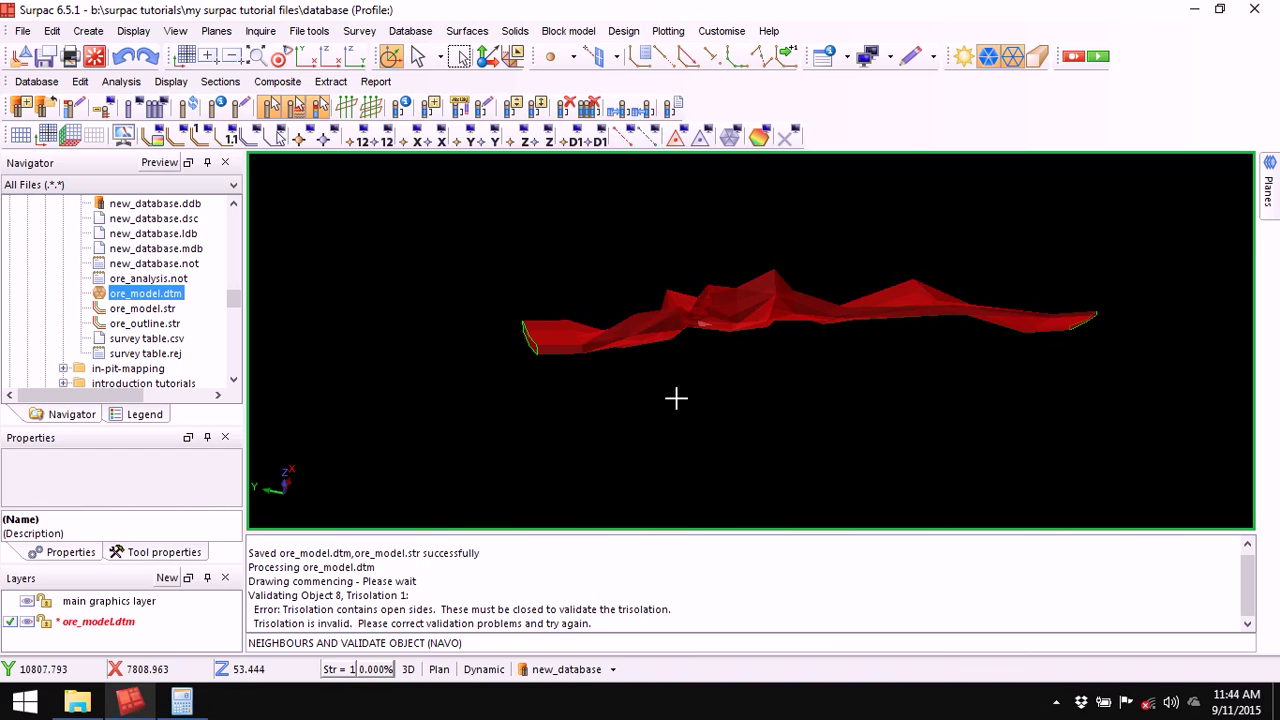
{"action": "middle_click_drag", "start_coordinate": [677, 323], "coordinate": [662, 362]}
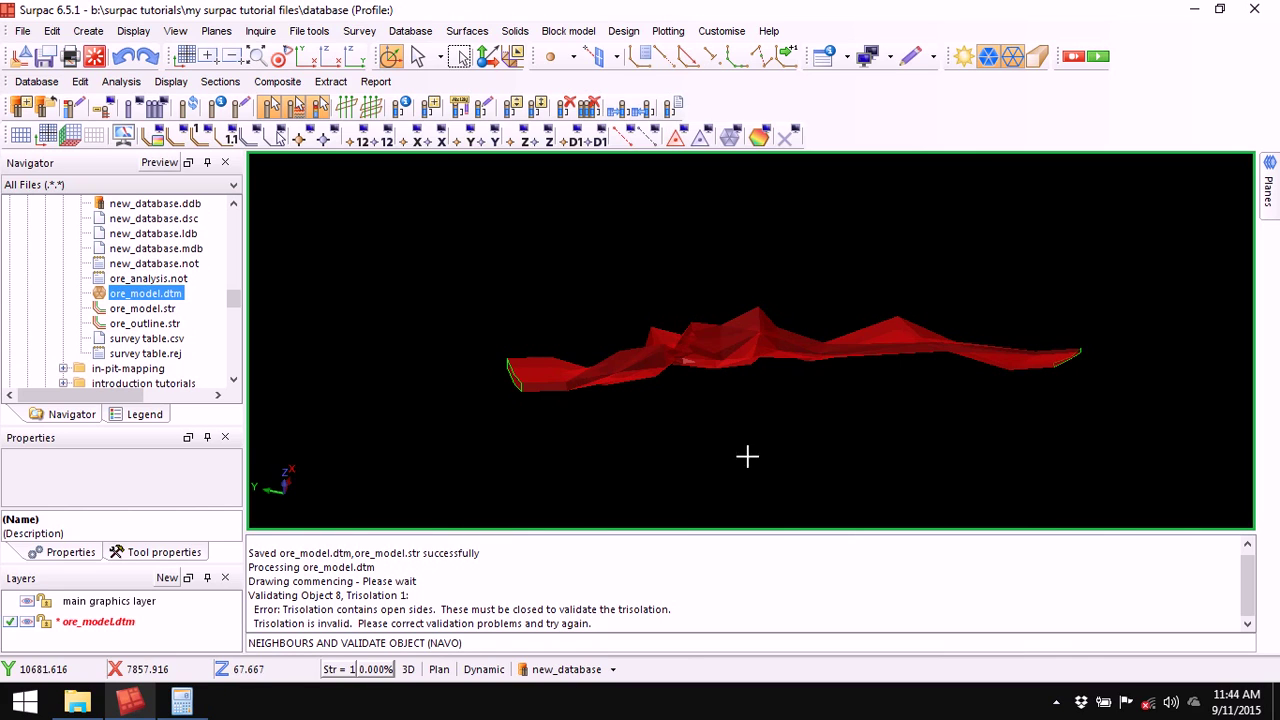
{"action": "right_click", "coordinate": [729, 557]}
{"action": "left_click", "coordinate": [789, 568]}
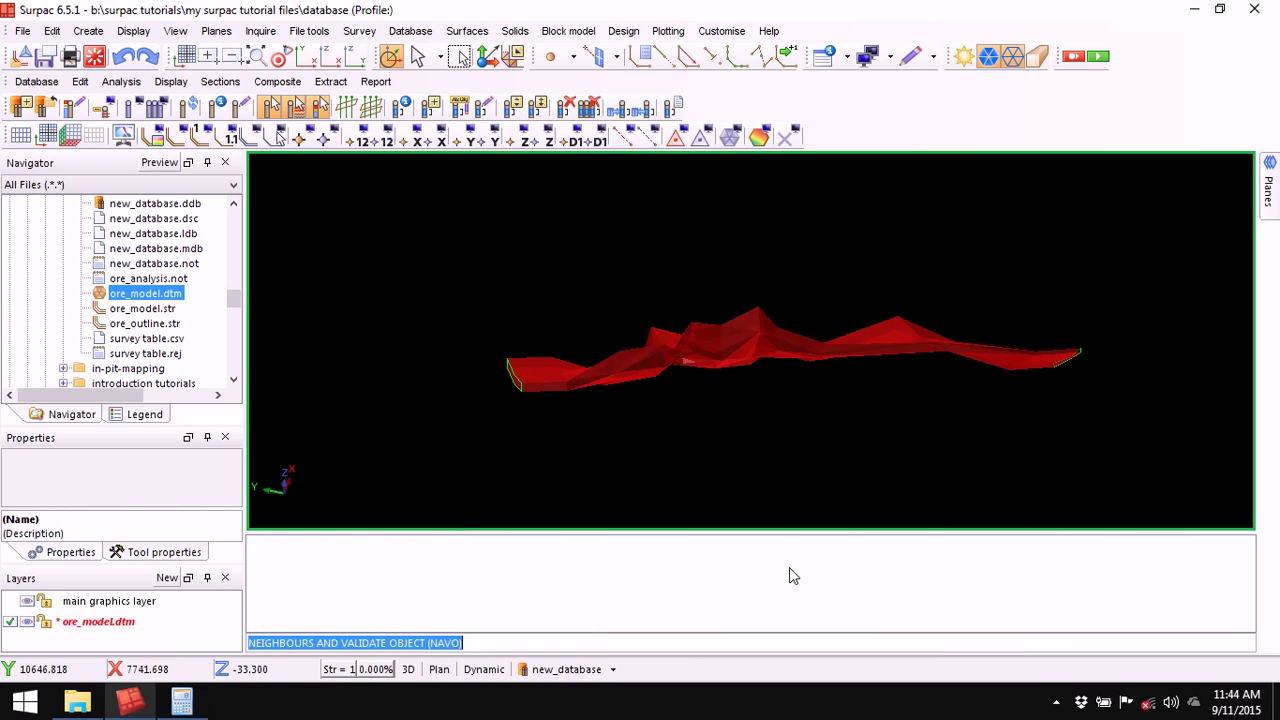
Triangulate inside the end segment at one open end of the ore solid, as object 8, trisolation 1.
{"action": "left_click_drag", "start_coordinate": [554, 374], "coordinate": [548, 399]}
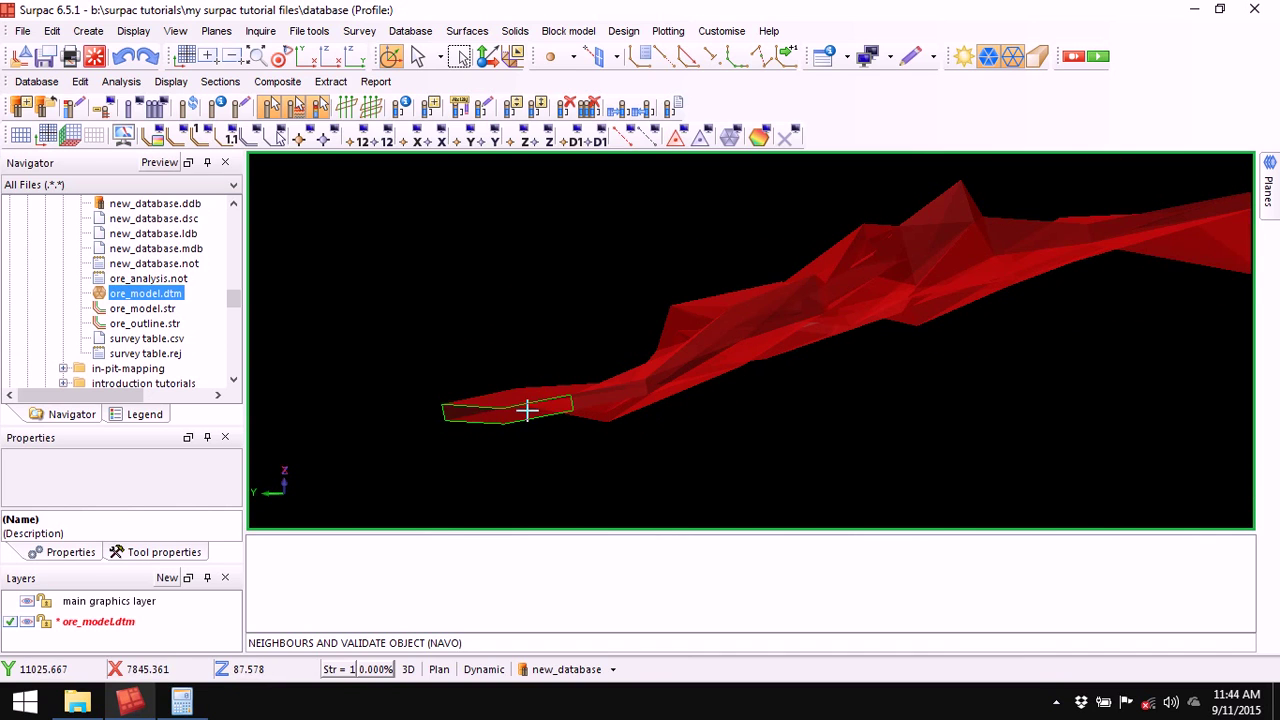
{"action": "left_click", "coordinate": [515, 32]}
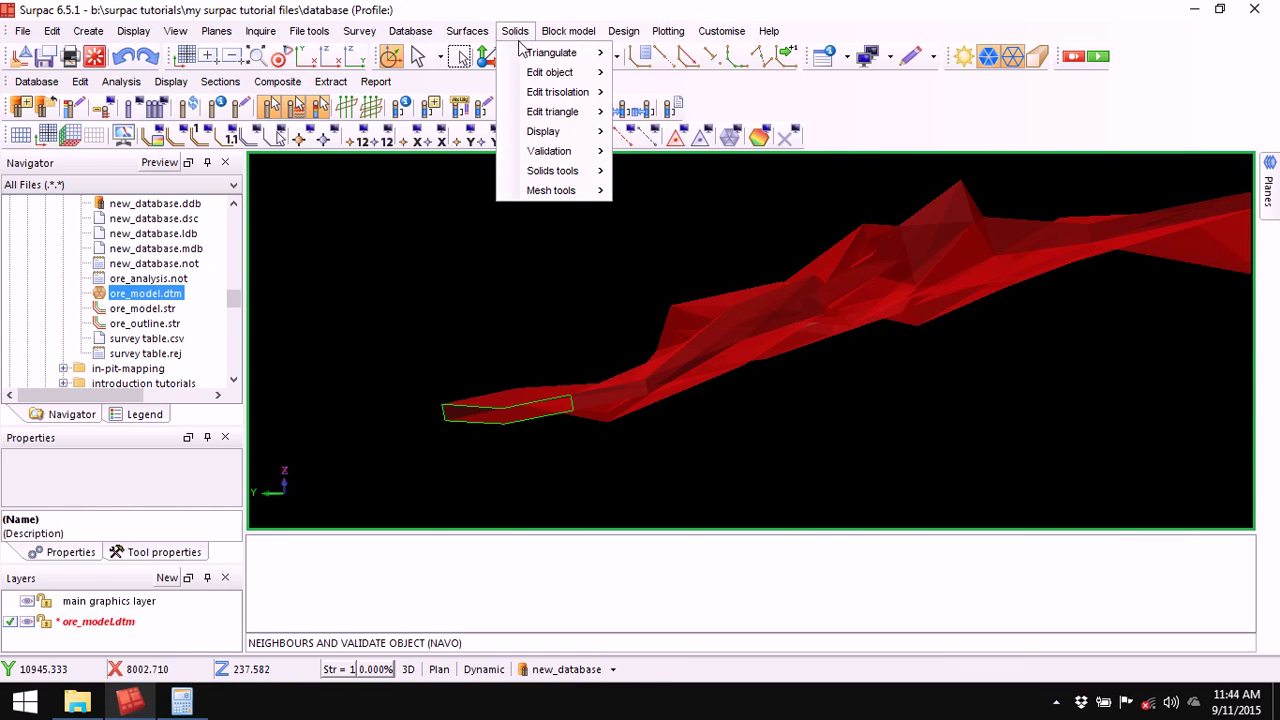
{"action": "mouse_move", "coordinate": [530, 53]}
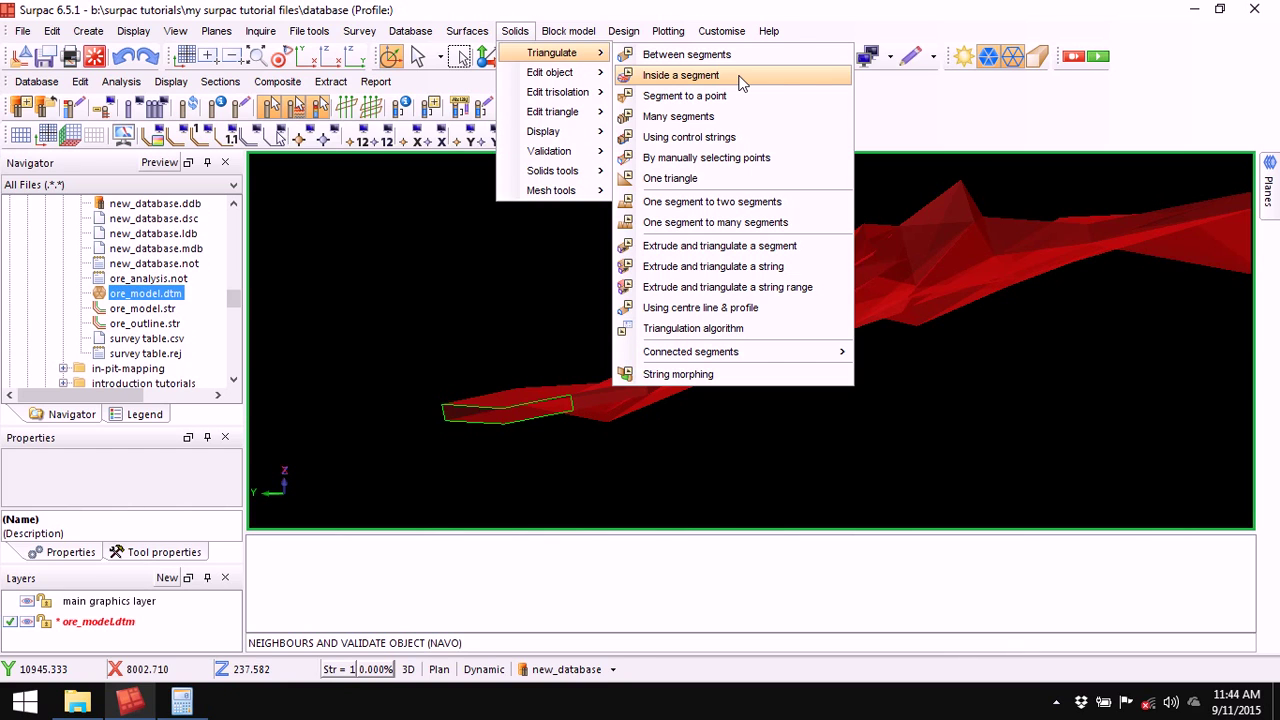
{"action": "left_click", "coordinate": [739, 79]}
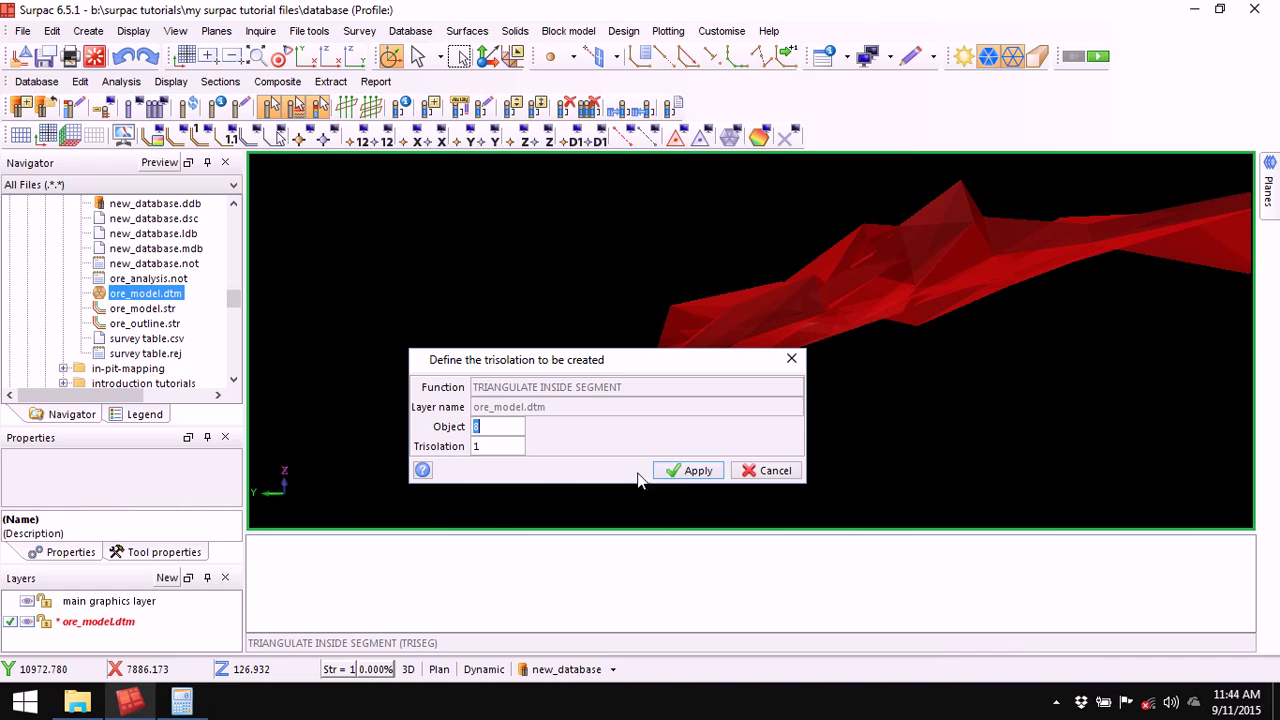
{"action": "left_click", "coordinate": [697, 470]}
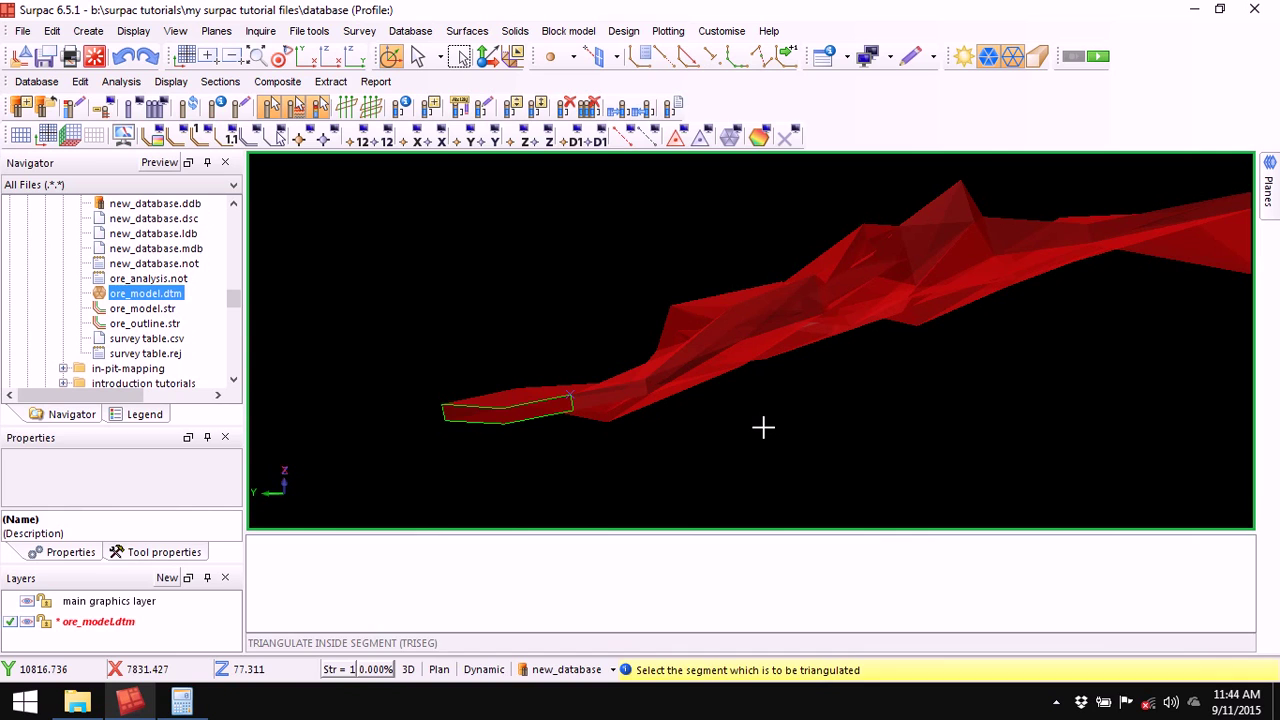
{"action": "key", "text": "Escape"}
Triangulate inside the end segment at the opposite open end of the ore solid, keeping the proposed object and trisolation.
{"action": "left_click_drag", "start_coordinate": [890, 328], "coordinate": [766, 289]}
{"action": "scroll", "coordinate": [684, 429], "scroll_direction": "up", "scroll_amount": 3}
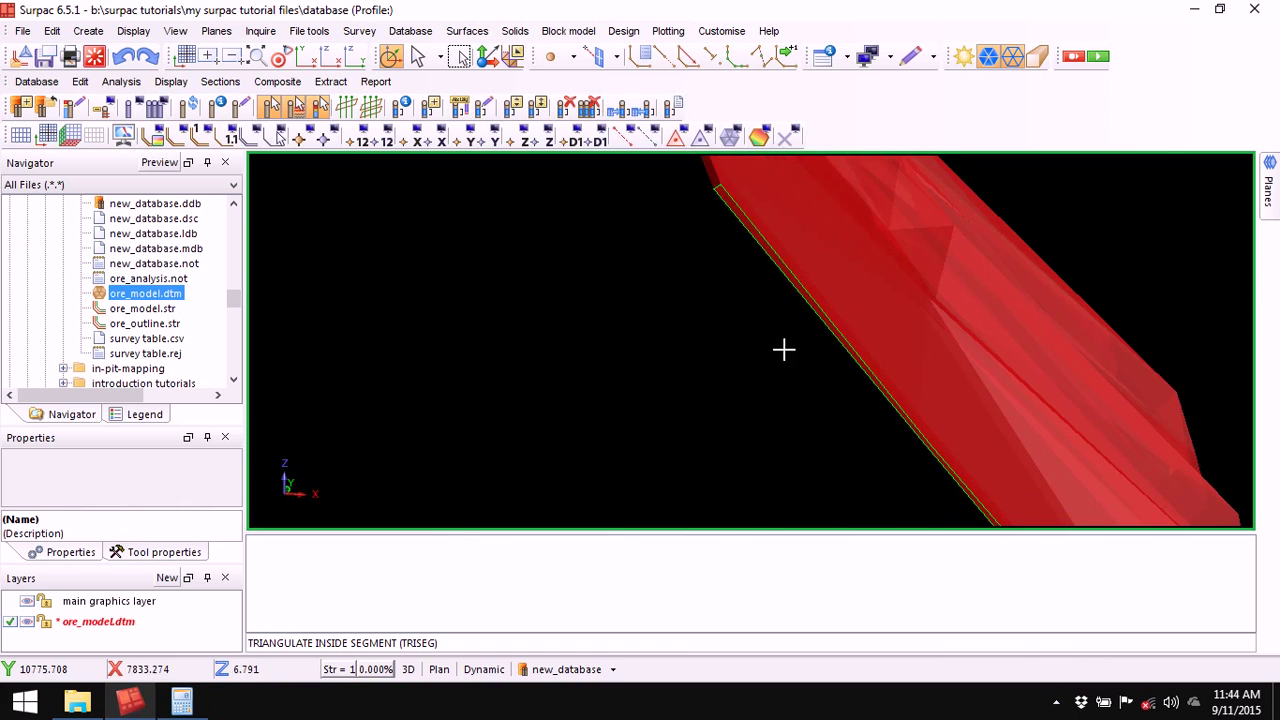
{"action": "middle_click_drag", "start_coordinate": [783, 349], "coordinate": [734, 377]}
{"action": "left_click", "coordinate": [522, 641]}
{"action": "key", "text": "Return"}
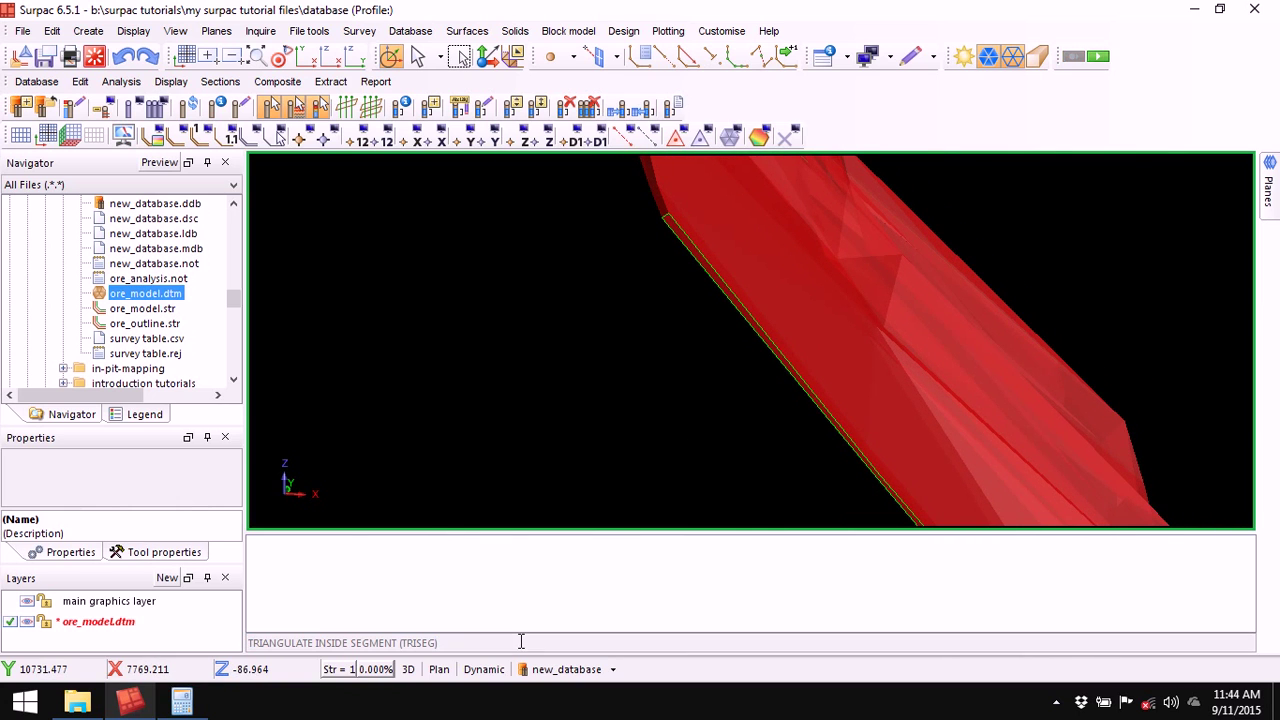
{"action": "left_click", "coordinate": [688, 471]}
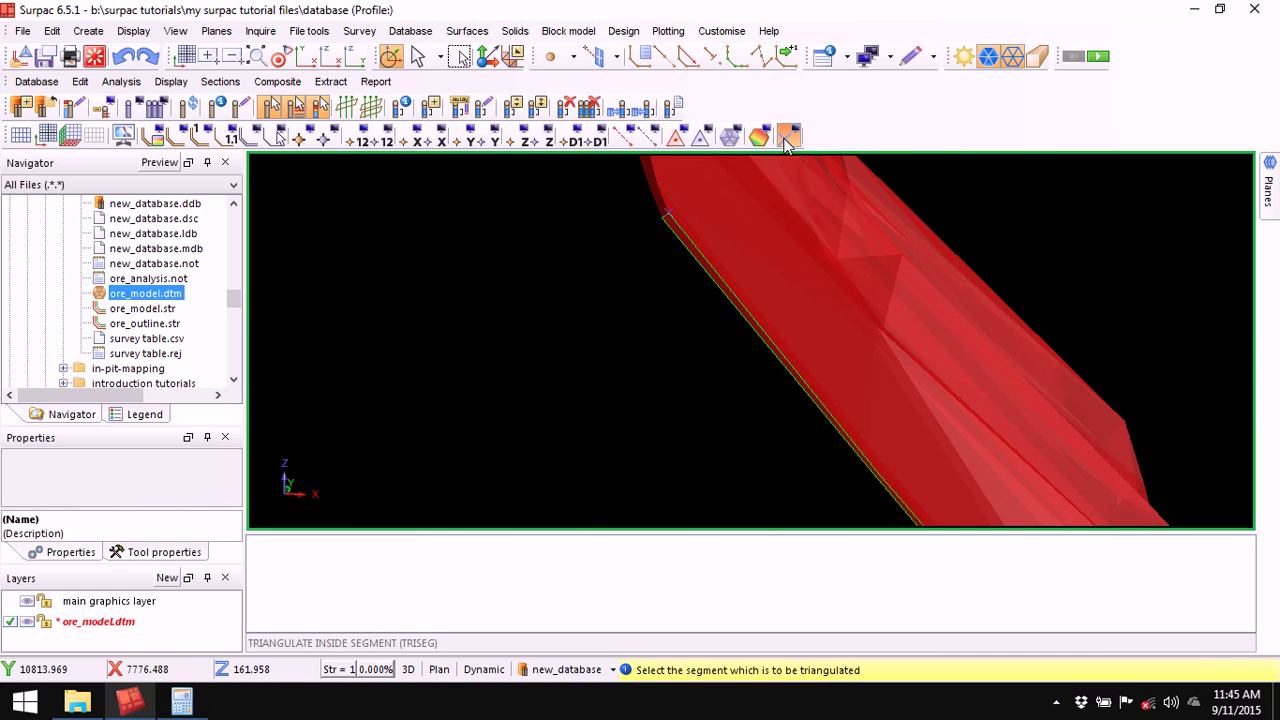
Erase the temporary markers and view the whole ore solid with both ends.
{"action": "left_click", "coordinate": [787, 137]}
{"action": "left_click_drag", "start_coordinate": [637, 358], "coordinate": [758, 372]}
{"action": "left_click_drag", "start_coordinate": [794, 269], "coordinate": [785, 360]}
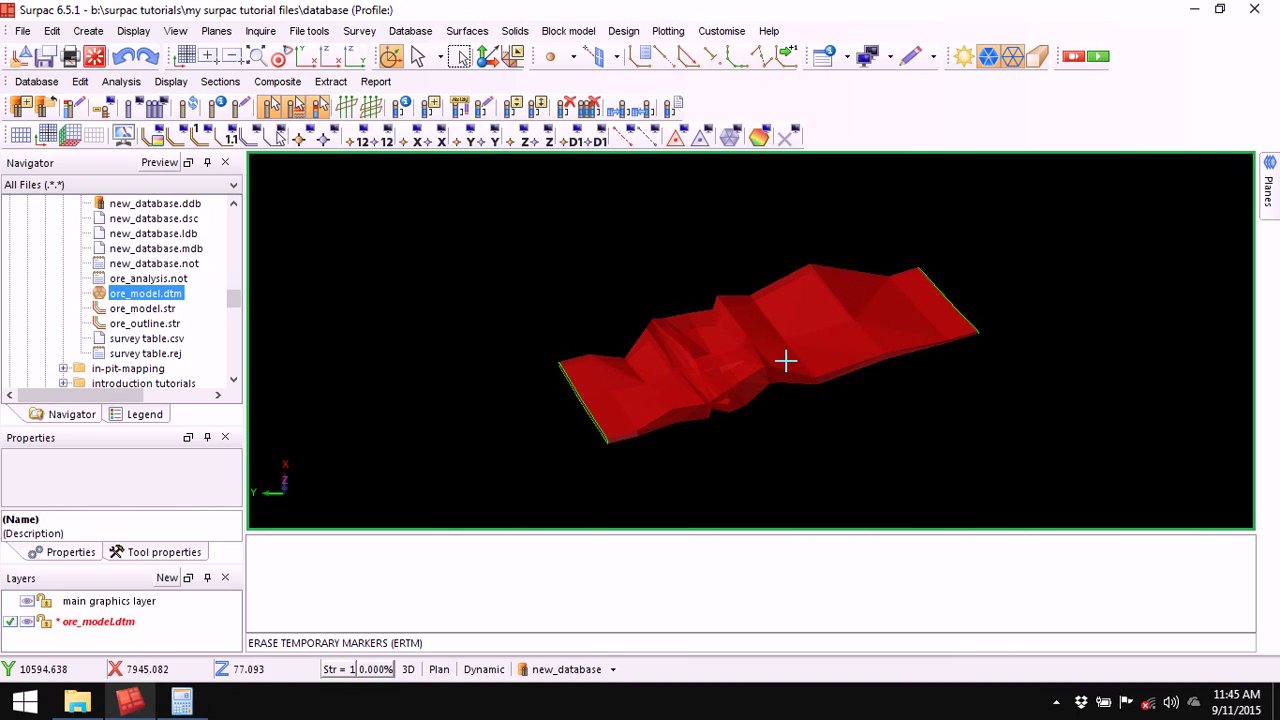
{"action": "left_click_drag", "start_coordinate": [785, 360], "coordinate": [776, 405]}
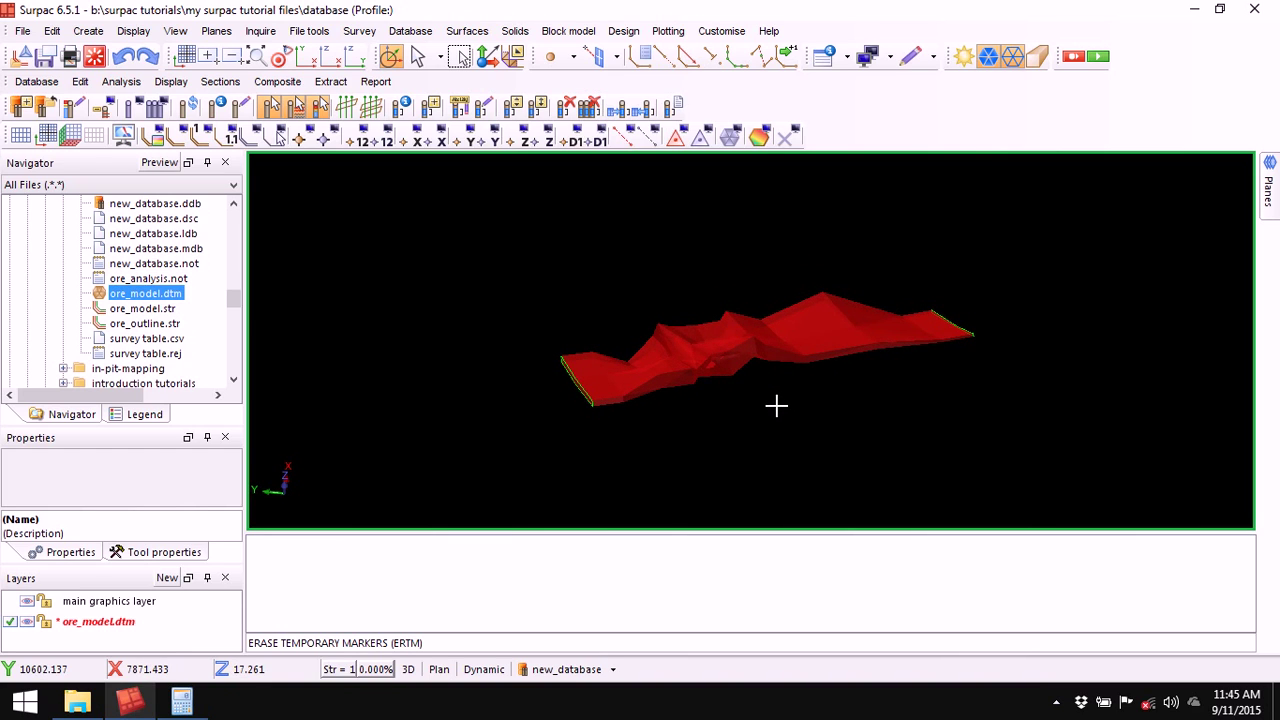
Validate the objects and trisolations of ore_model.dtm with valid objects set to solid, overwriting the report file ore_analysis.not.
{"action": "left_click", "coordinate": [515, 31]}
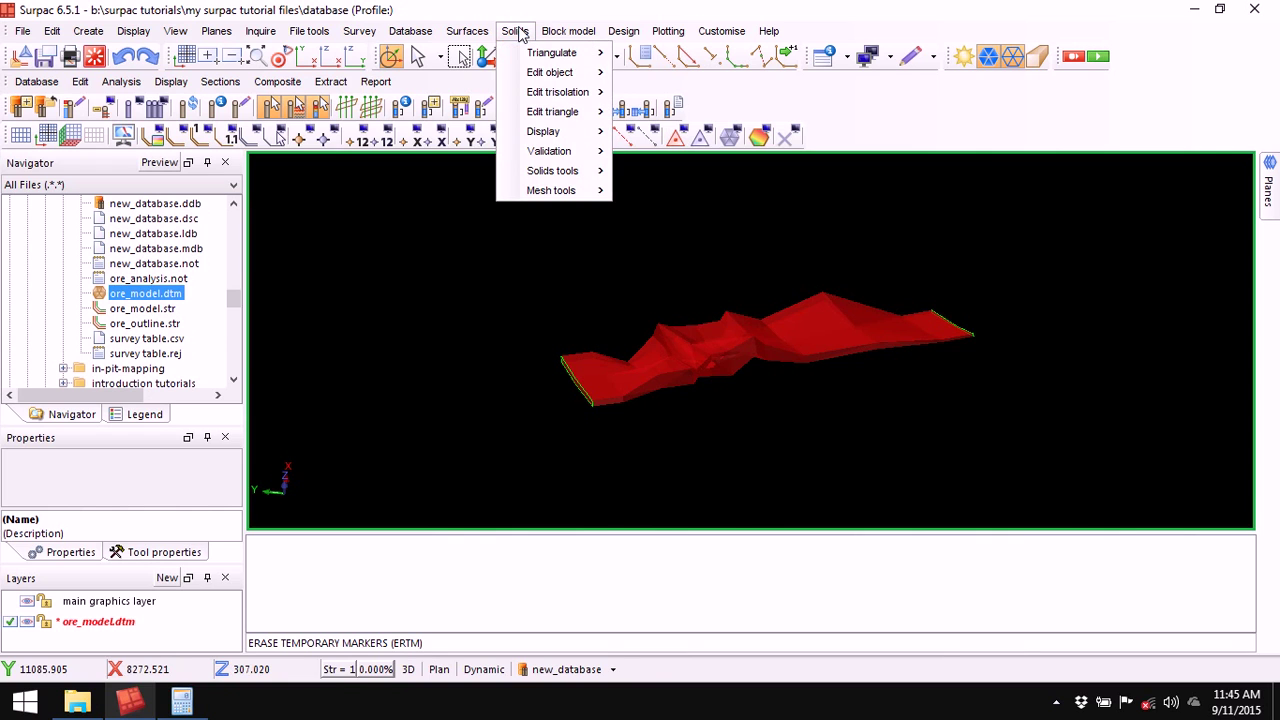
{"action": "mouse_move", "coordinate": [558, 151]}
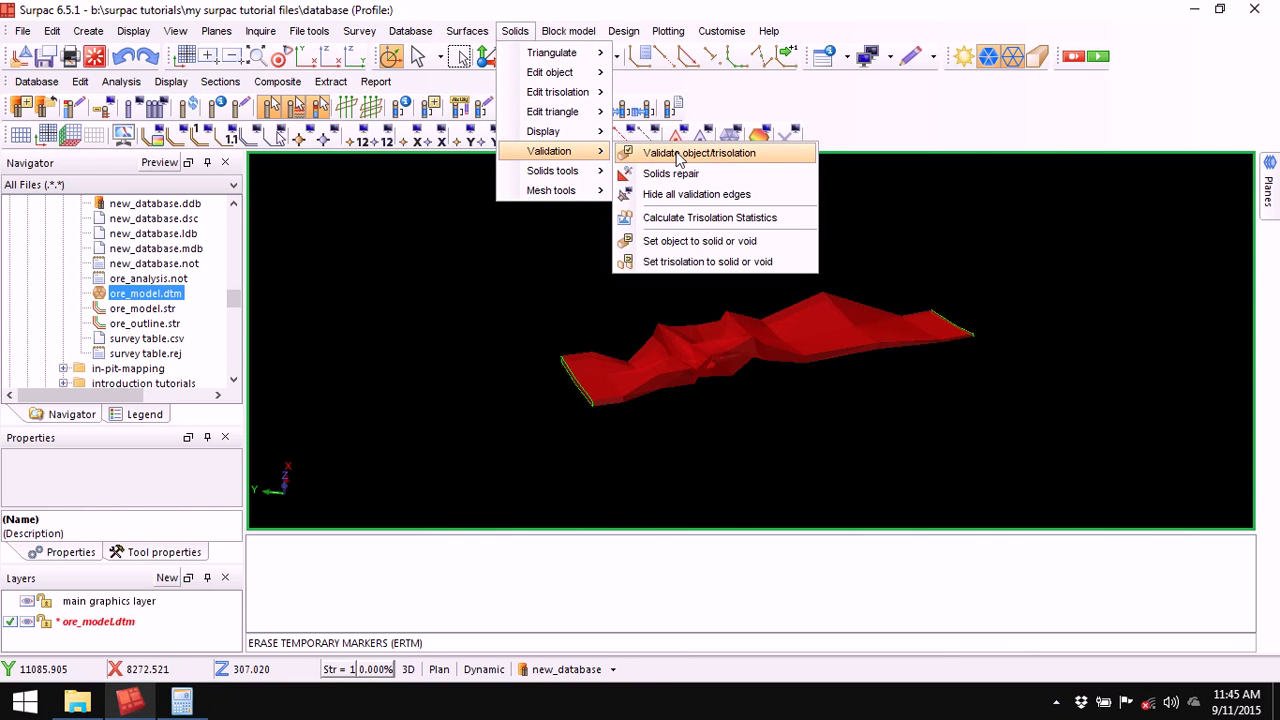
{"action": "left_click", "coordinate": [735, 157]}
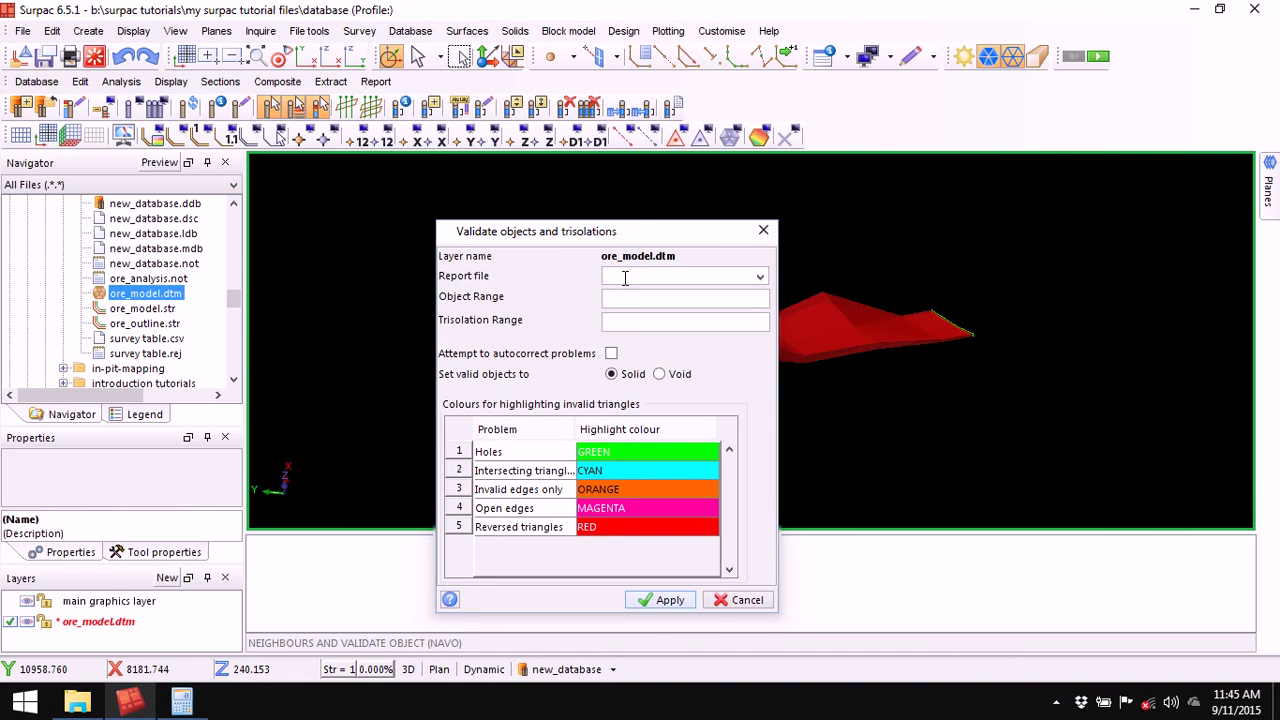
{"action": "left_click", "coordinate": [760, 277]}
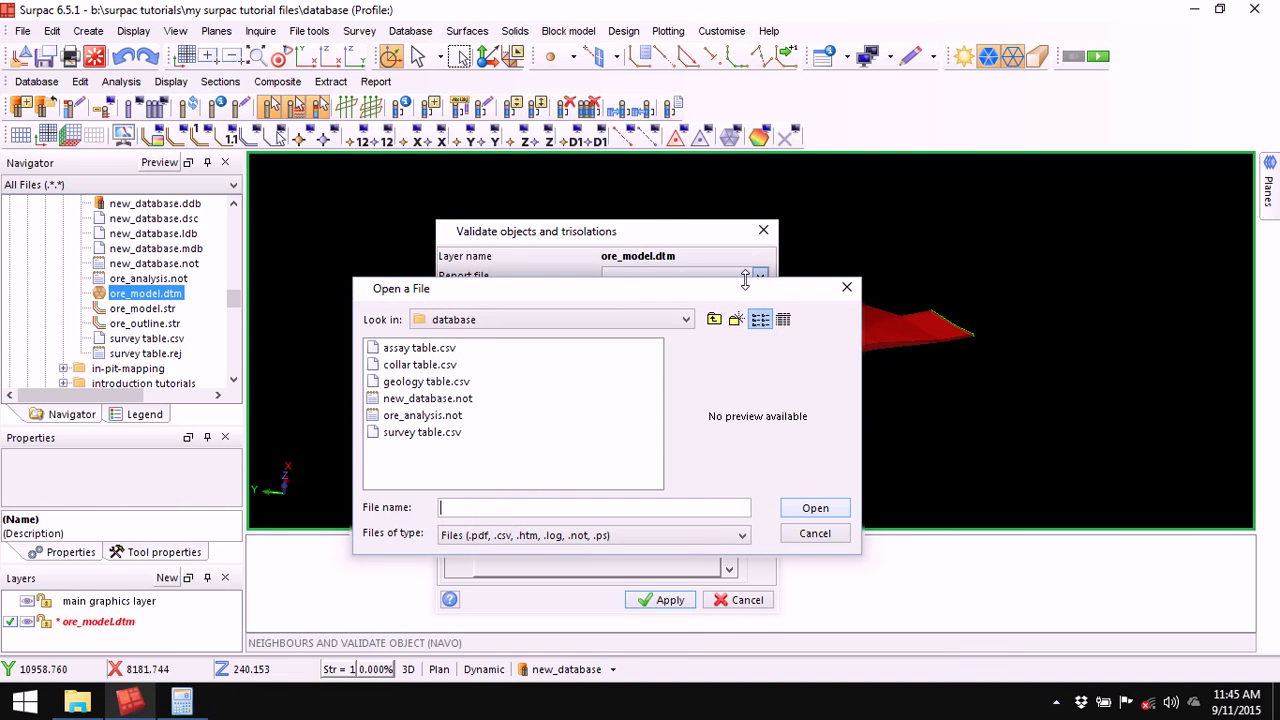
{"action": "left_click", "coordinate": [433, 416]}
{"action": "left_click", "coordinate": [815, 508]}
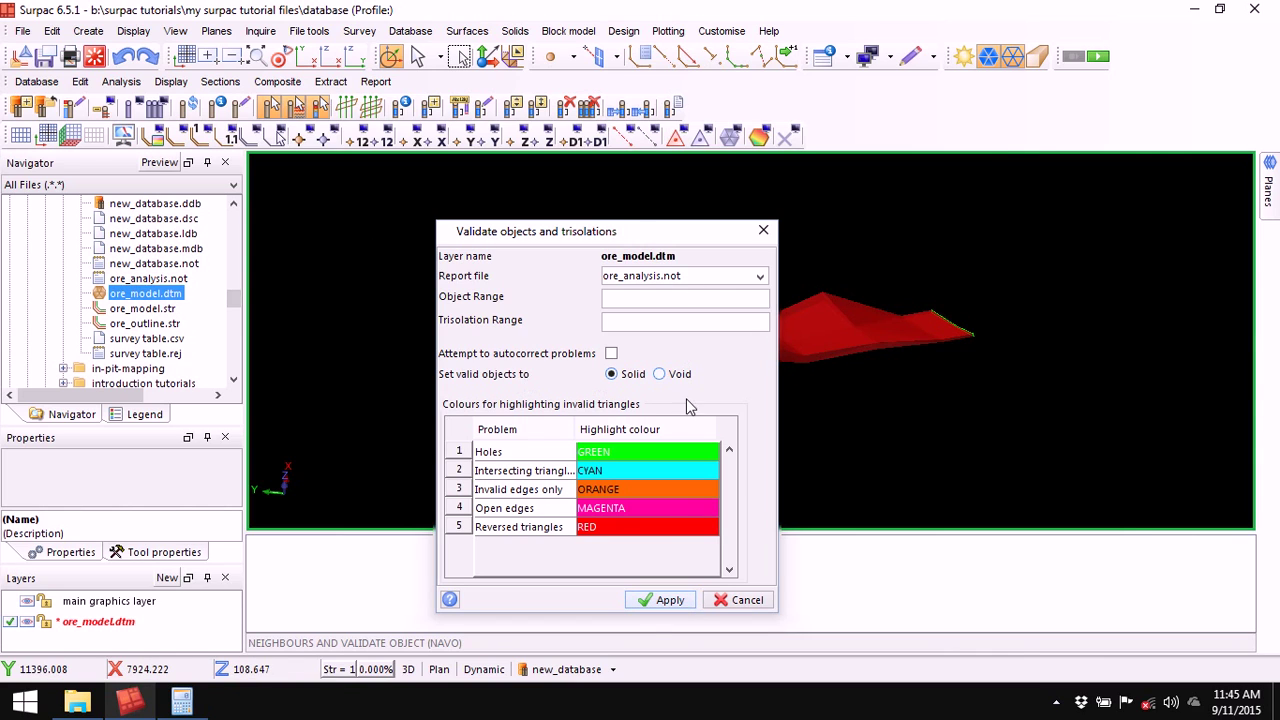
{"action": "left_click", "coordinate": [669, 599]}
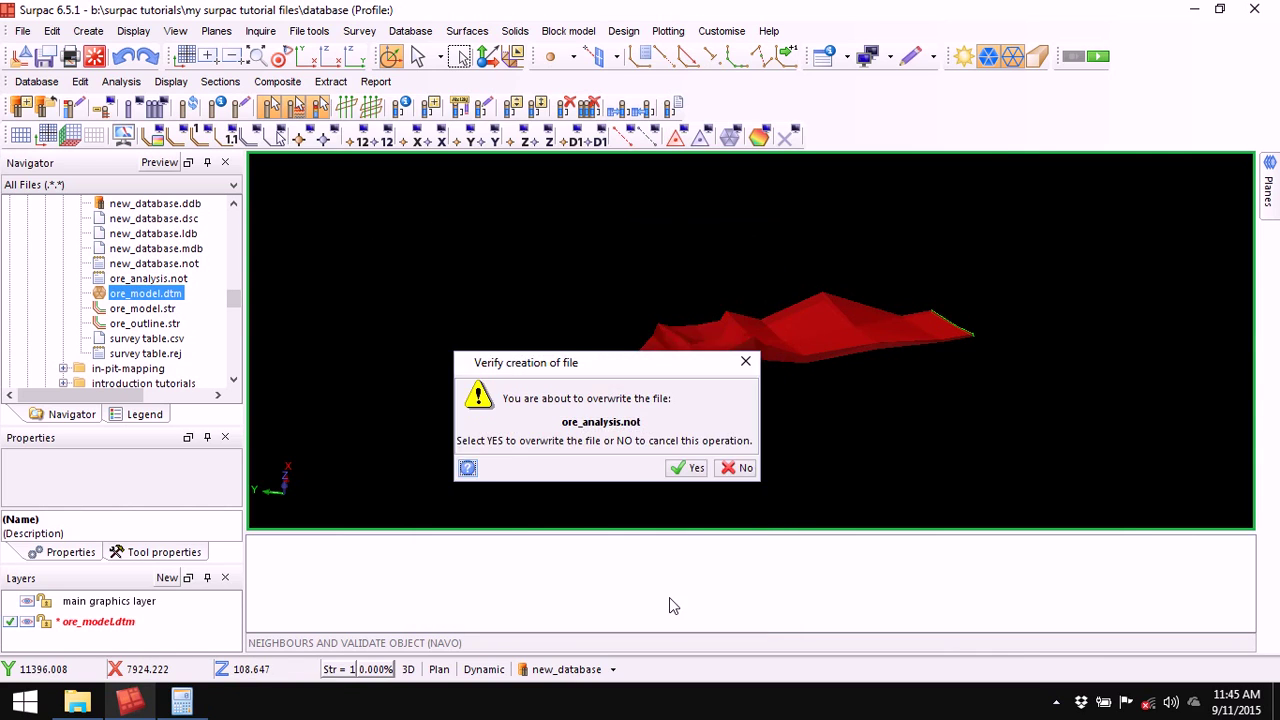
{"action": "left_click", "coordinate": [690, 468]}
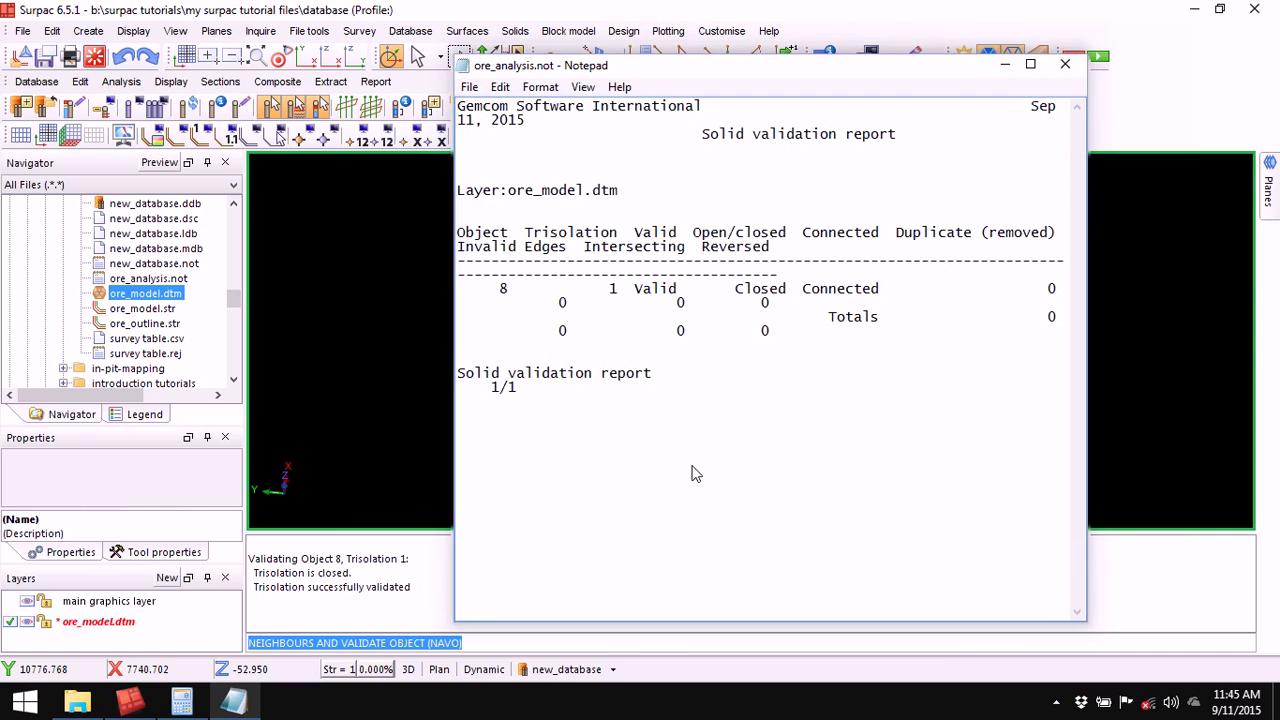
Review and close the validation report, then locate ore_analysis.not among the files and inspect the ore solid.
{"action": "left_click", "coordinate": [1065, 64]}
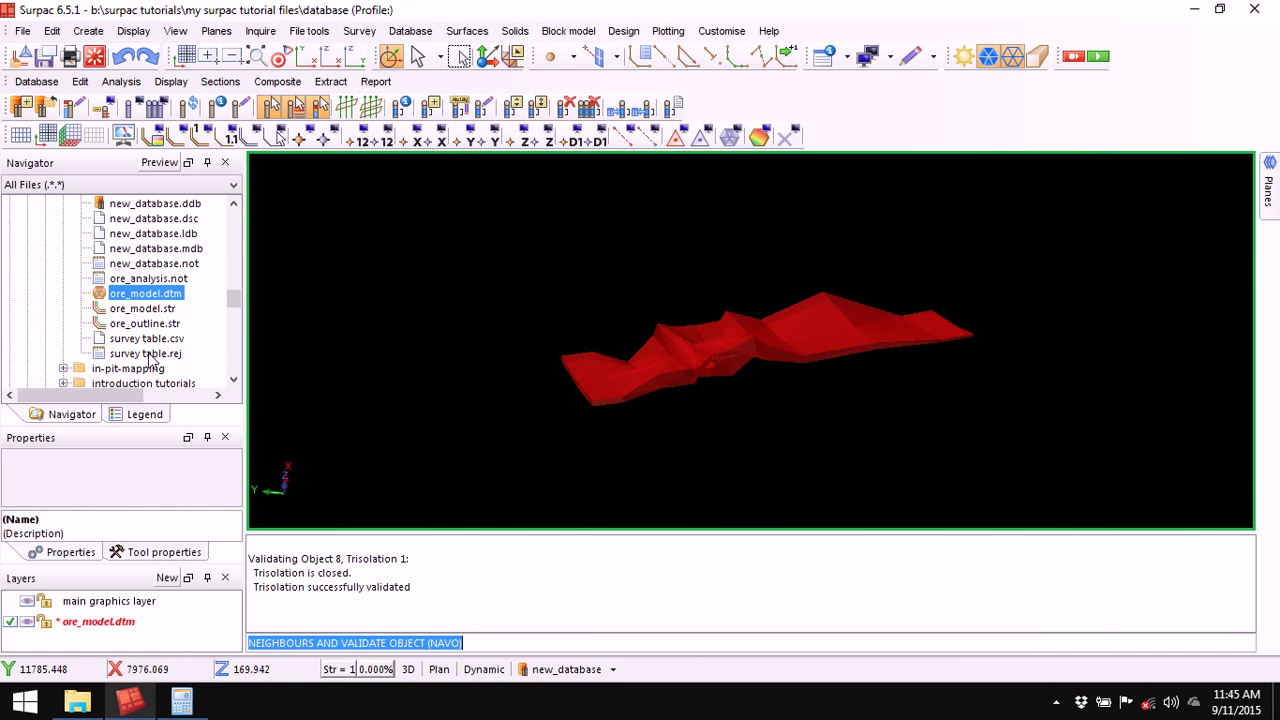
{"action": "left_click", "coordinate": [155, 280]}
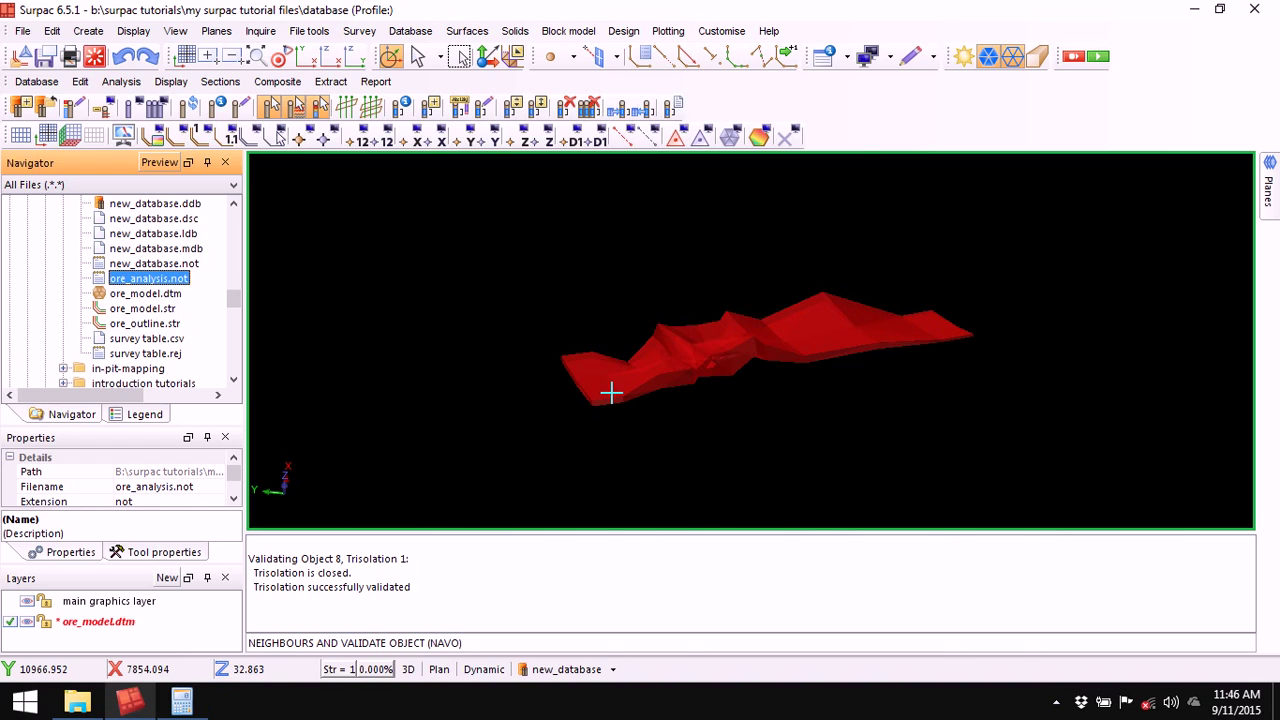
{"action": "left_click_drag", "start_coordinate": [611, 393], "coordinate": [569, 380]}
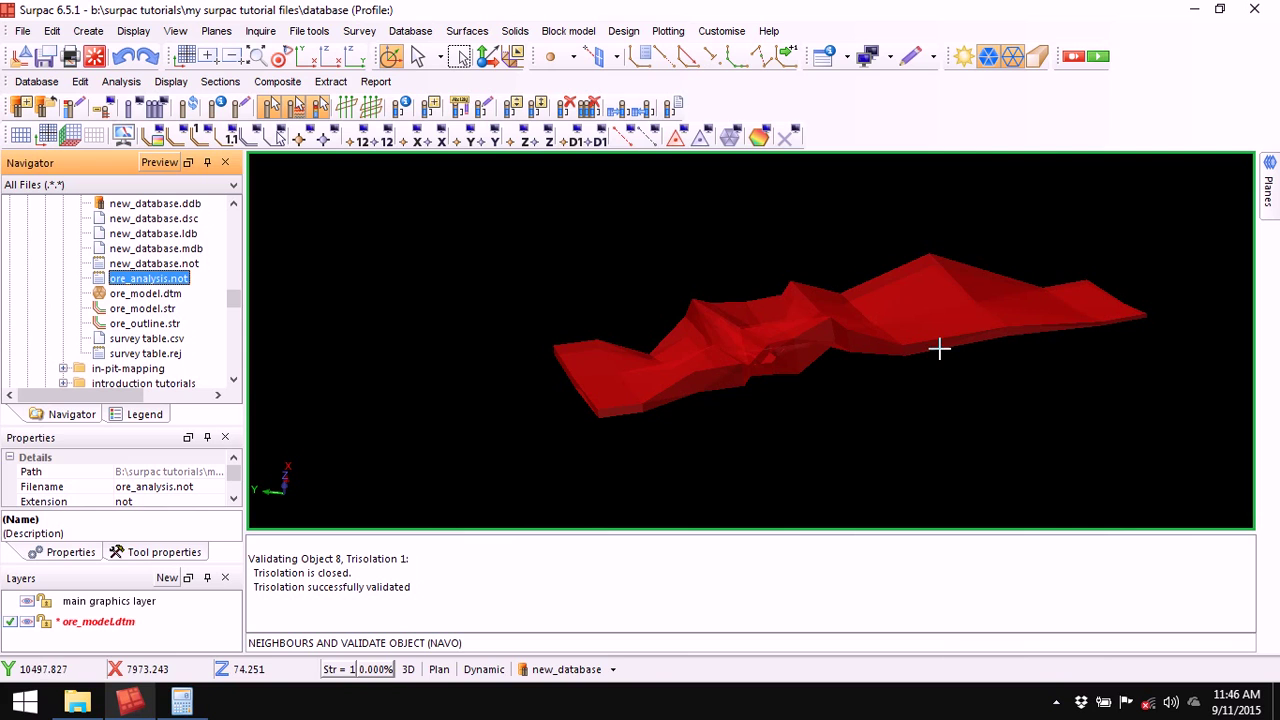
Save the solid over the existing ore_model.dtm and ore_model.str files, and clear the message log.
{"action": "left_click", "coordinate": [45, 62]}
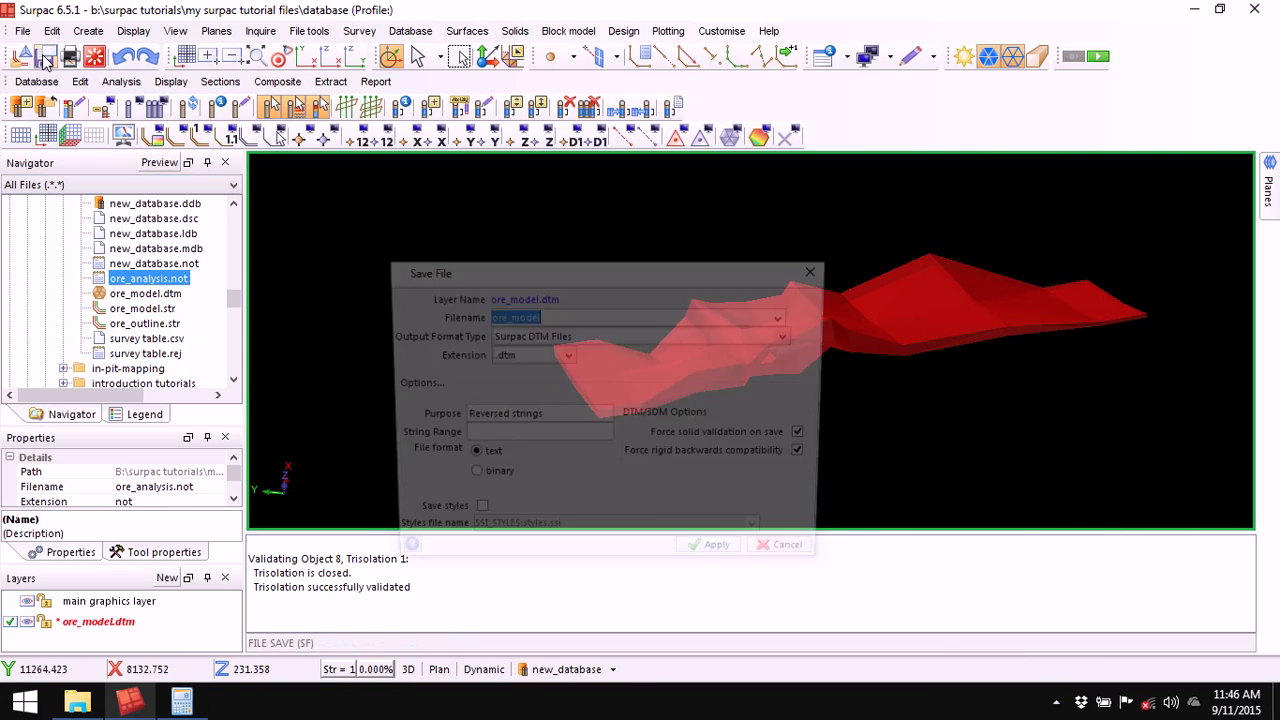
{"action": "left_click", "coordinate": [724, 558]}
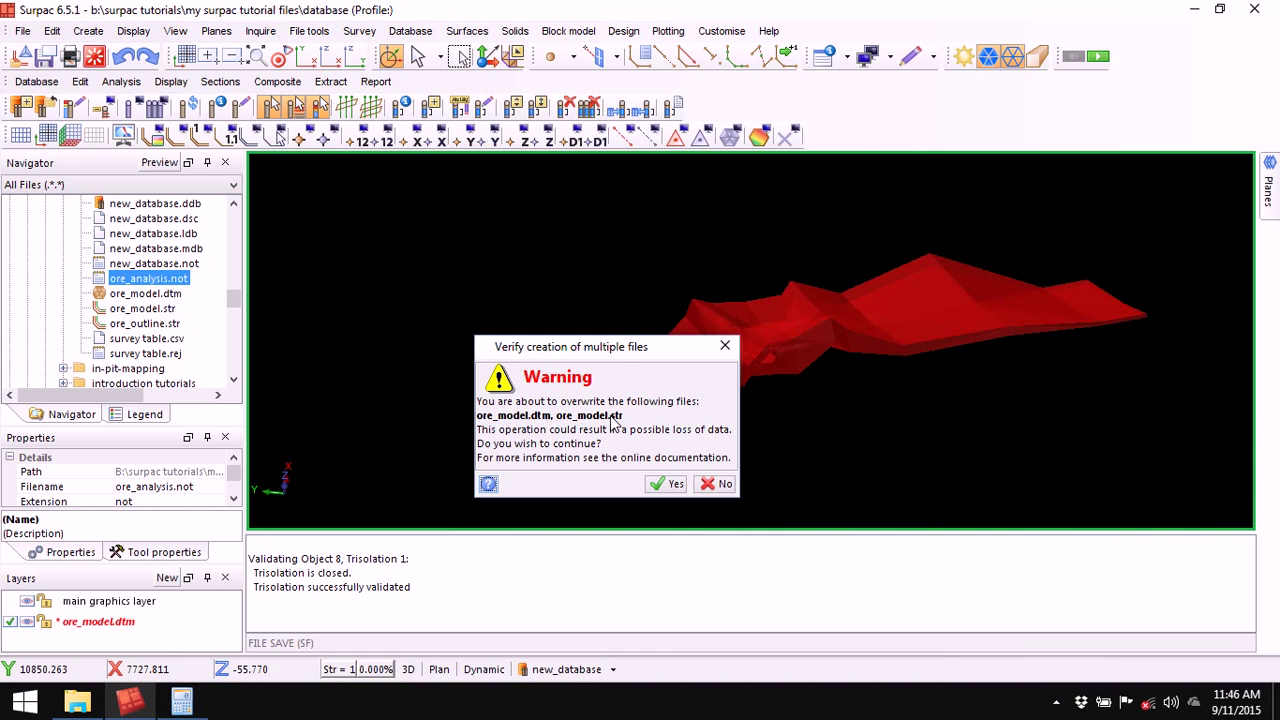
{"action": "left_click_drag", "start_coordinate": [617, 344], "coordinate": [617, 265]}
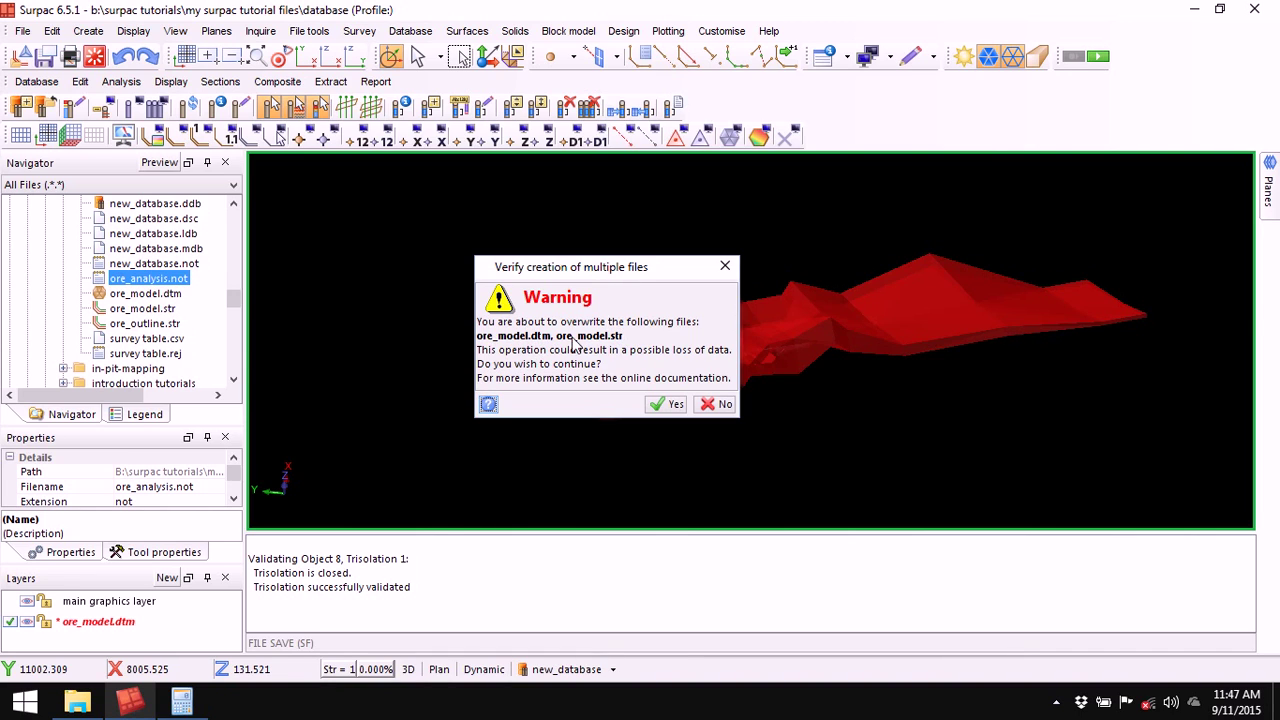
{"action": "left_click", "coordinate": [670, 405]}
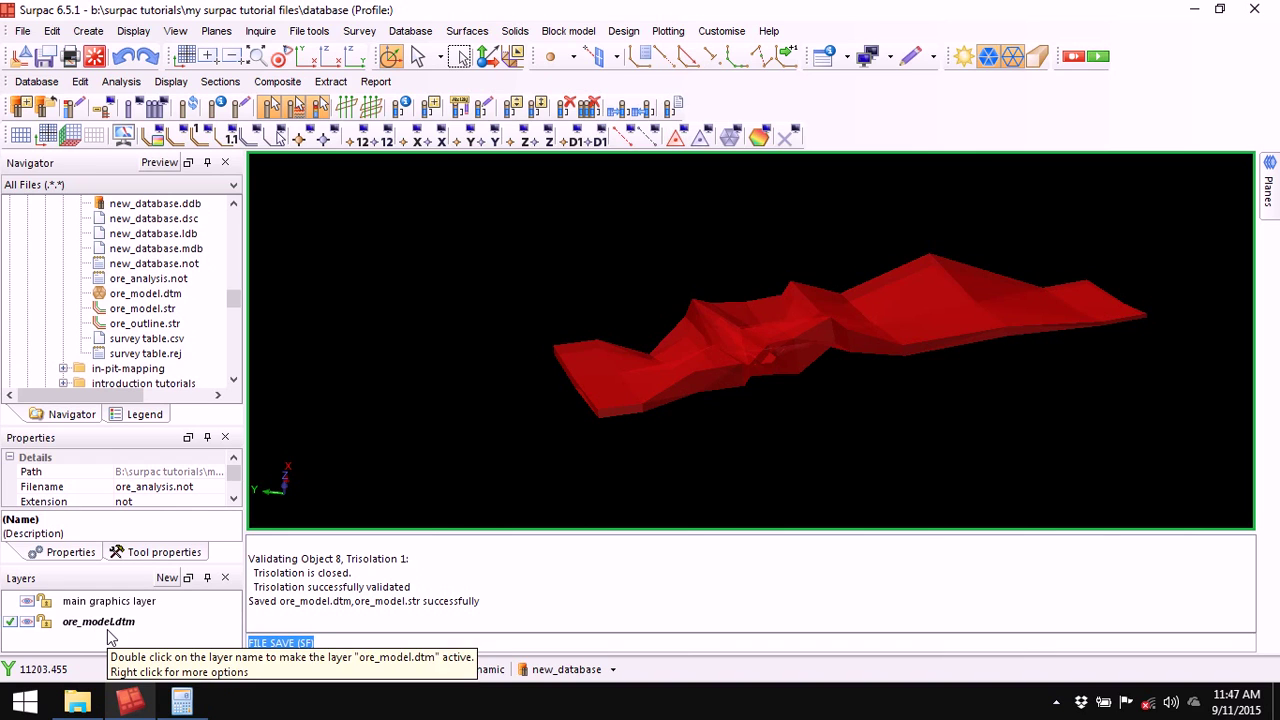
{"action": "middle_click_drag", "start_coordinate": [719, 313], "coordinate": [819, 319]}
{"action": "right_click", "coordinate": [760, 542]}
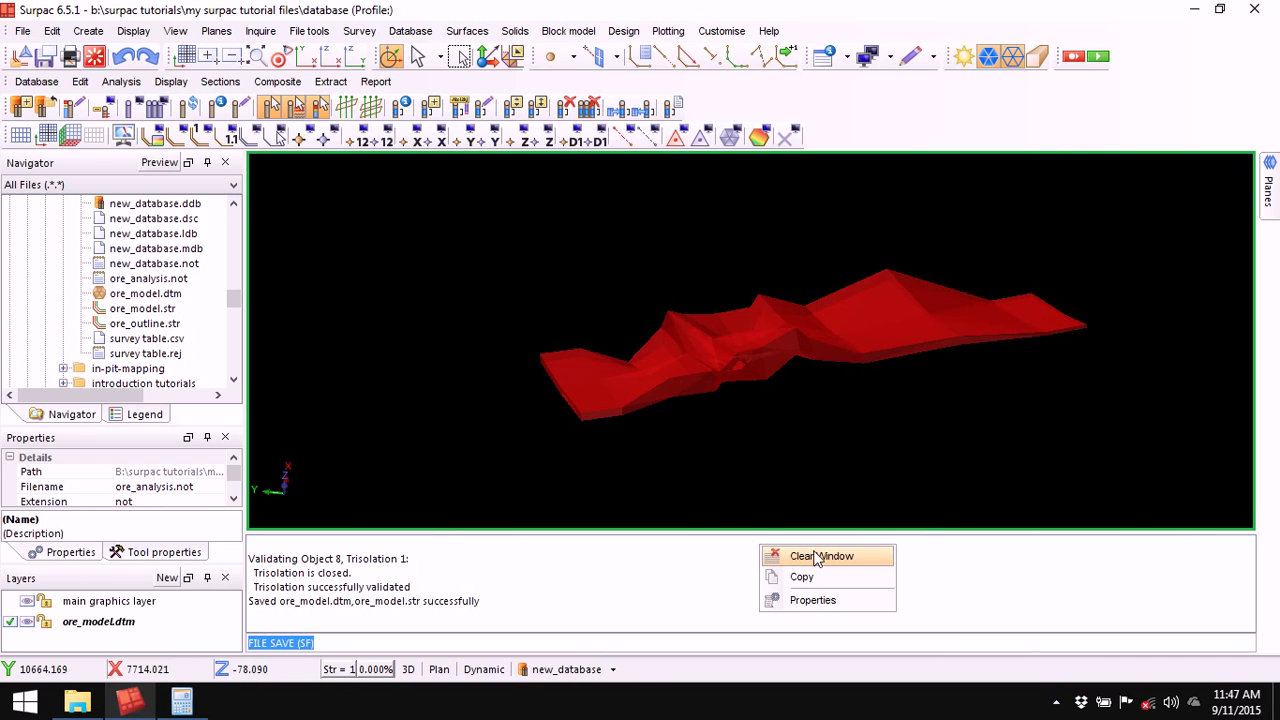
{"action": "left_click", "coordinate": [817, 555]}
Display the drillholes of new_database with the ore solid, colouring traces by the assay table's au_ave_ppm field.
{"action": "left_click", "coordinate": [580, 670]}
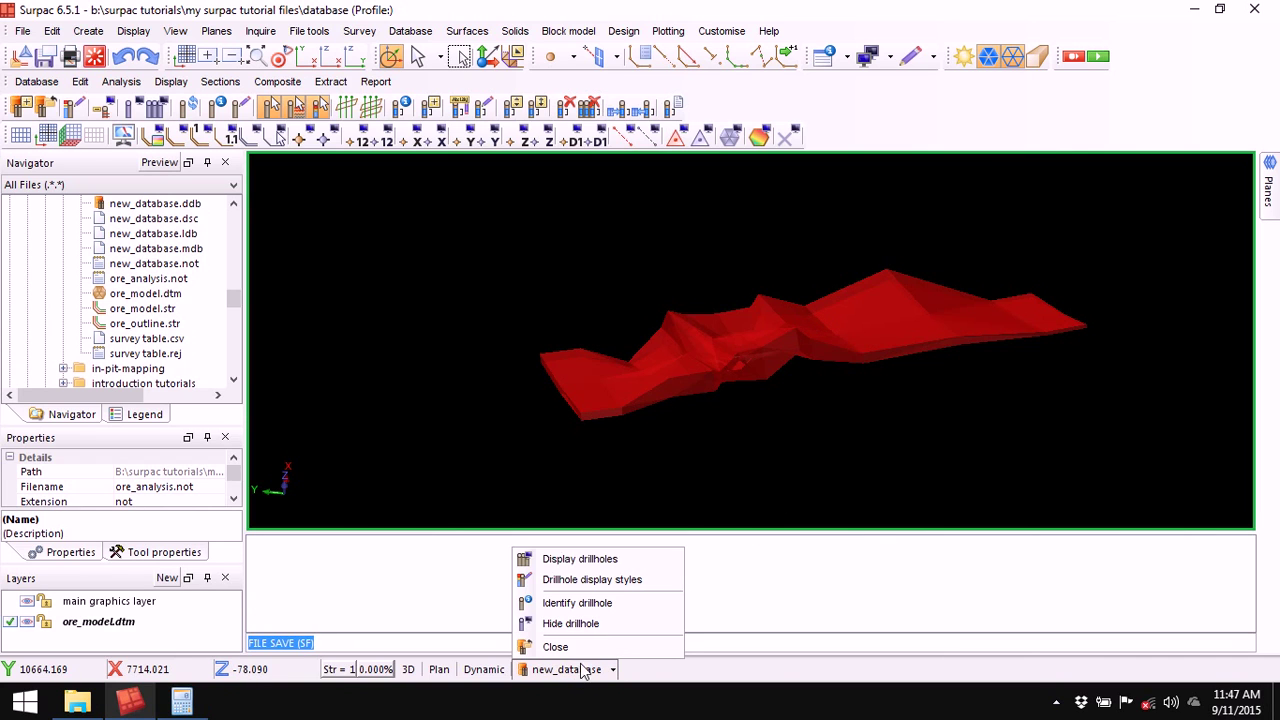
{"action": "left_click", "coordinate": [612, 562]}
{"action": "left_click", "coordinate": [452, 290]}
{"action": "left_click", "coordinate": [425, 334]}
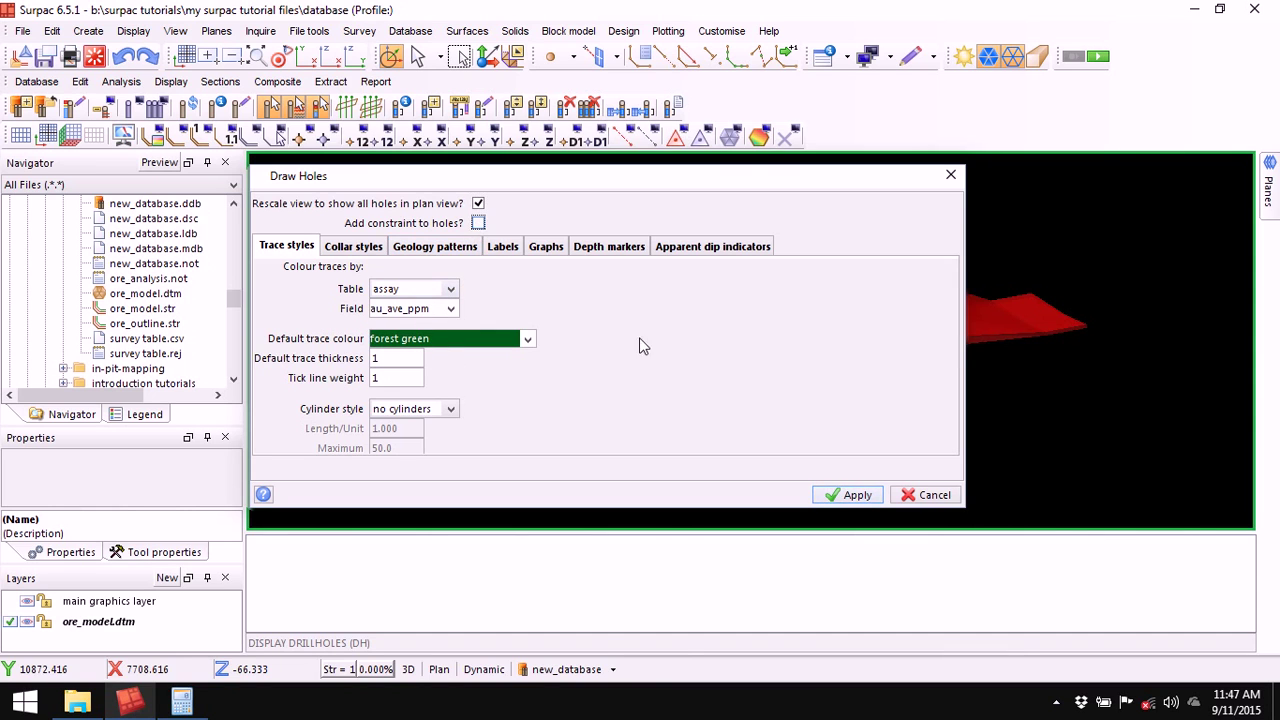
{"action": "left_click", "coordinate": [848, 497]}
{"action": "mouse_move", "coordinate": [624, 389]}
{"action": "left_mouse_down"}
{"action": "mouse_move", "coordinate": [731, 366]}
{"action": "mouse_move", "coordinate": [837, 403]}
{"action": "left_mouse_up"}
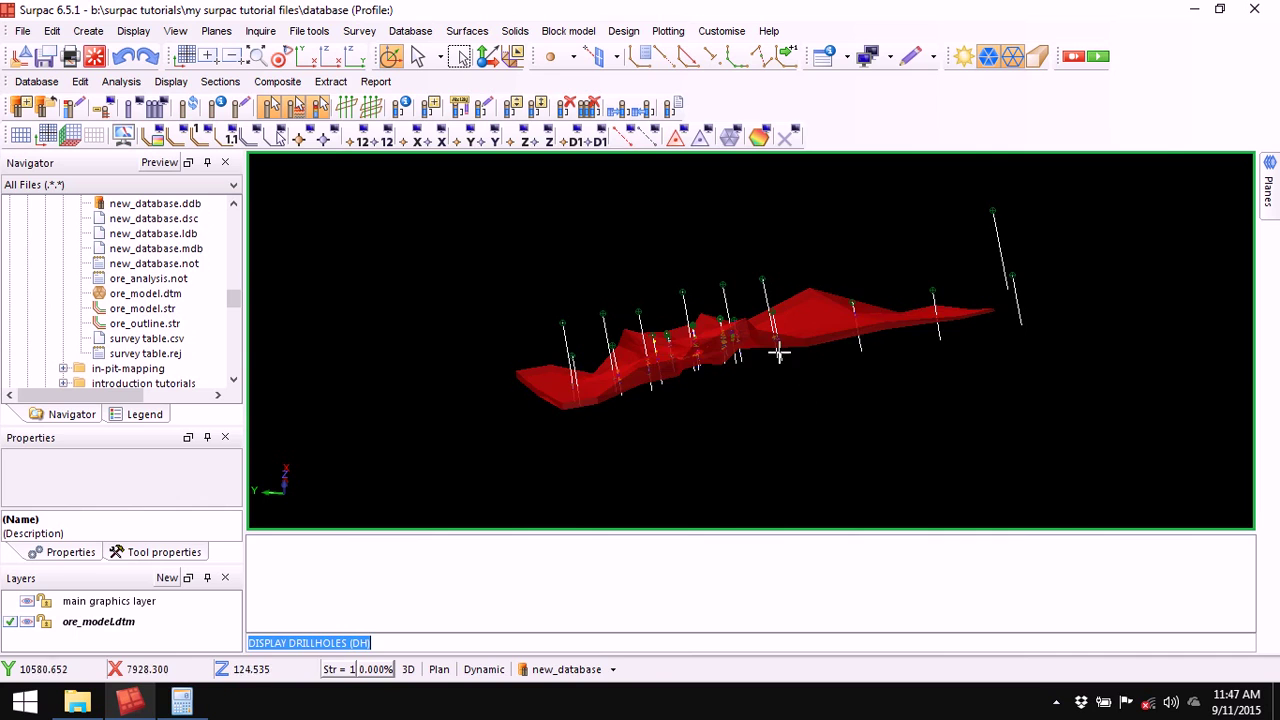
{"action": "scroll", "coordinate": [766, 350], "scroll_direction": "up", "scroll_amount": 2}
{"action": "scroll", "coordinate": [750, 345], "scroll_direction": "up", "scroll_amount": 1}
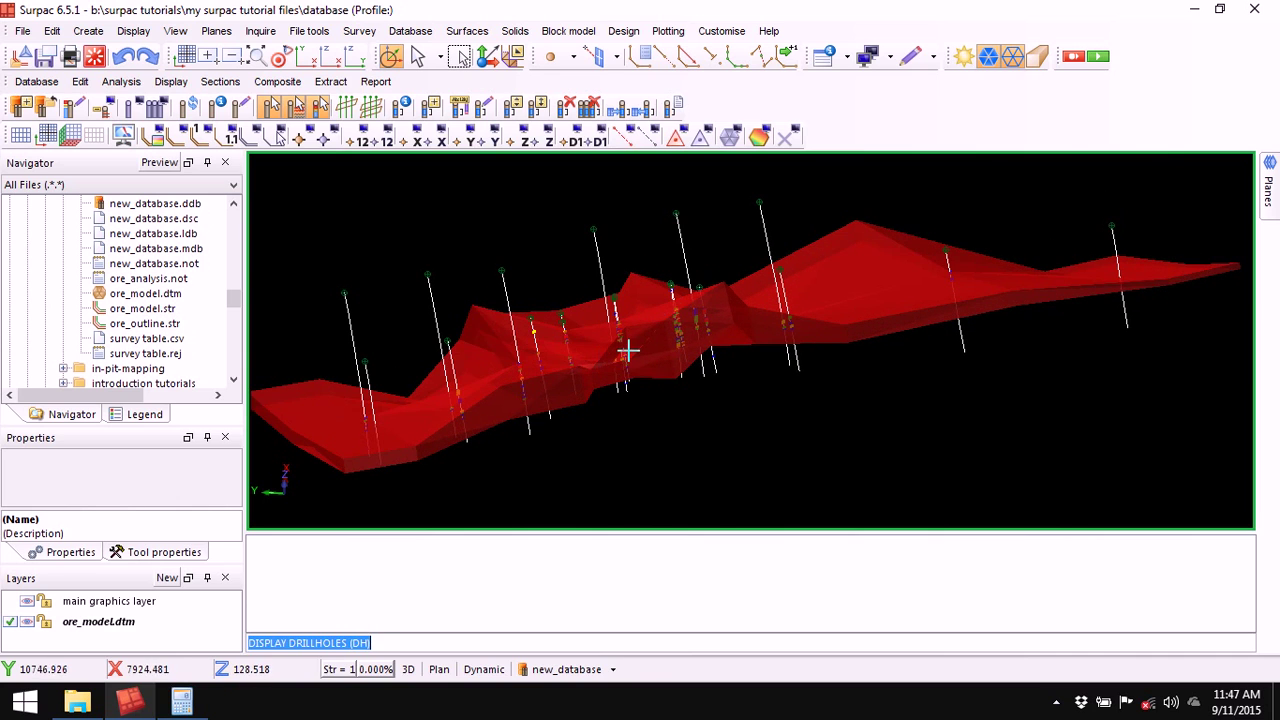
{"action": "scroll", "coordinate": [630, 349], "scroll_direction": "down", "scroll_amount": 2}
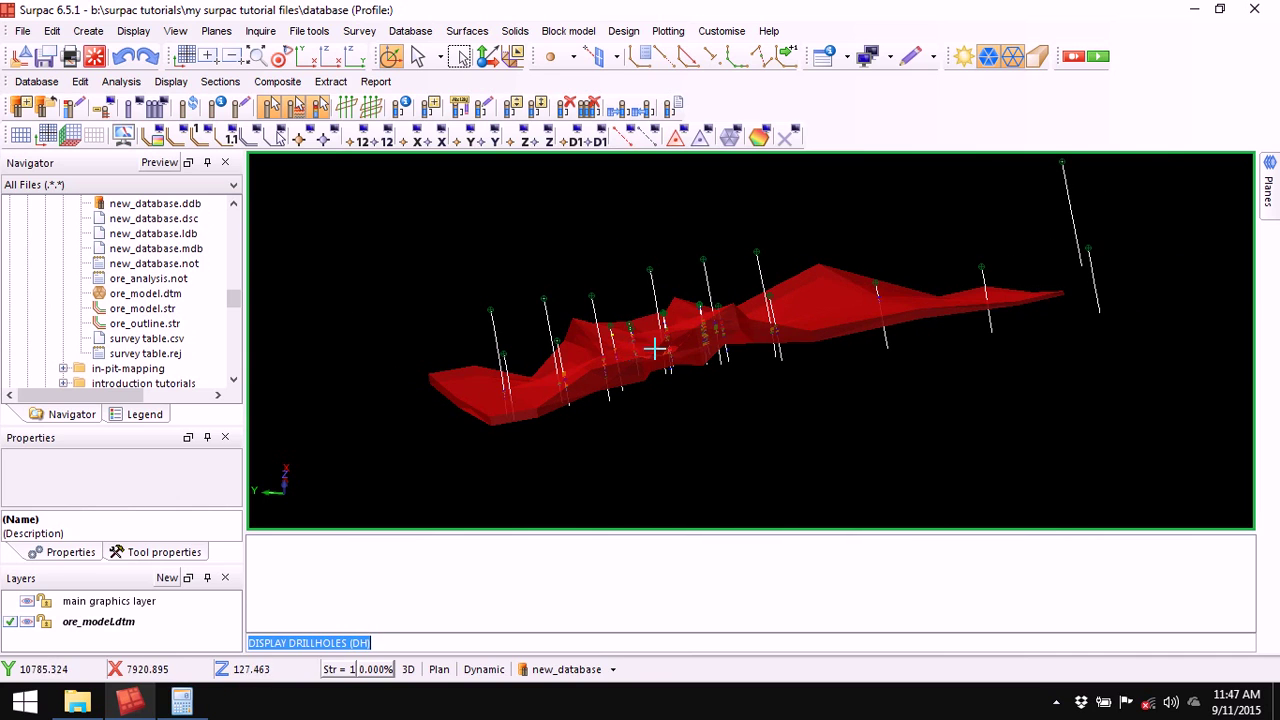
Show the Scale and transparency controls and set the transparency to 50% to examine the drillholes inside the ore solid.
{"action": "right_click", "coordinate": [940, 109]}
{"action": "mouse_move", "coordinate": [988, 156]}
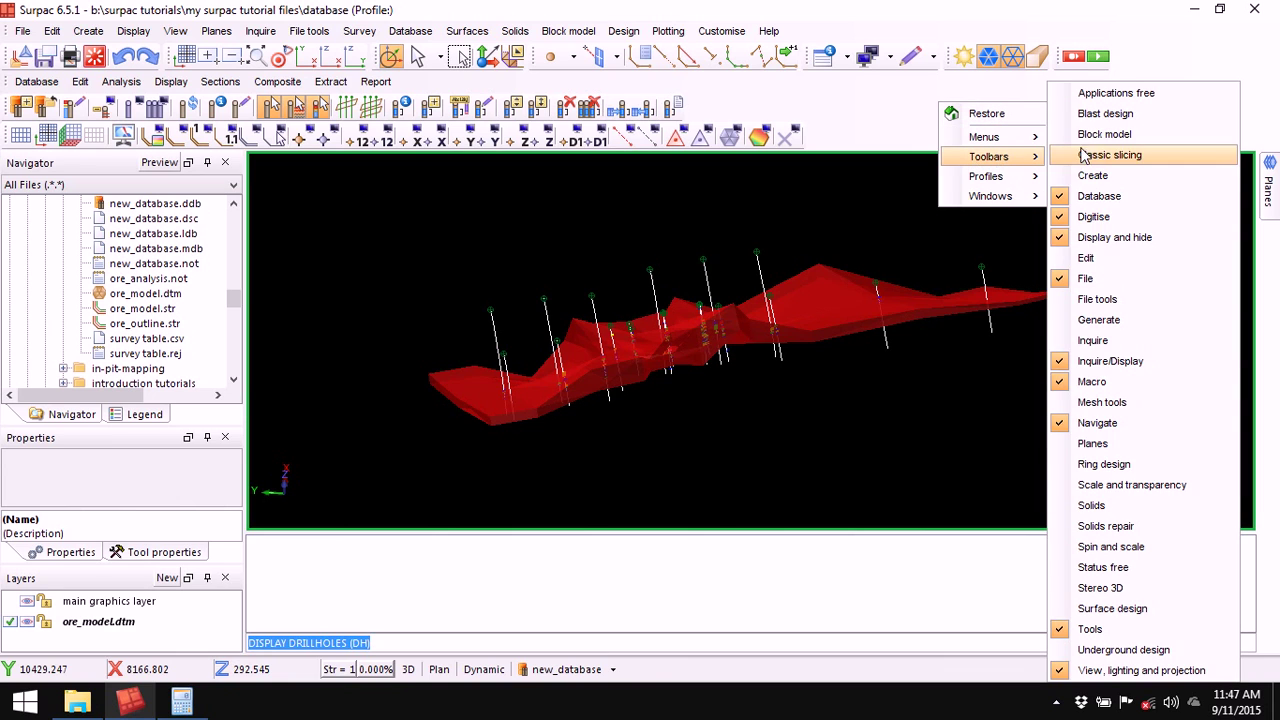
{"action": "left_click", "coordinate": [1128, 485]}
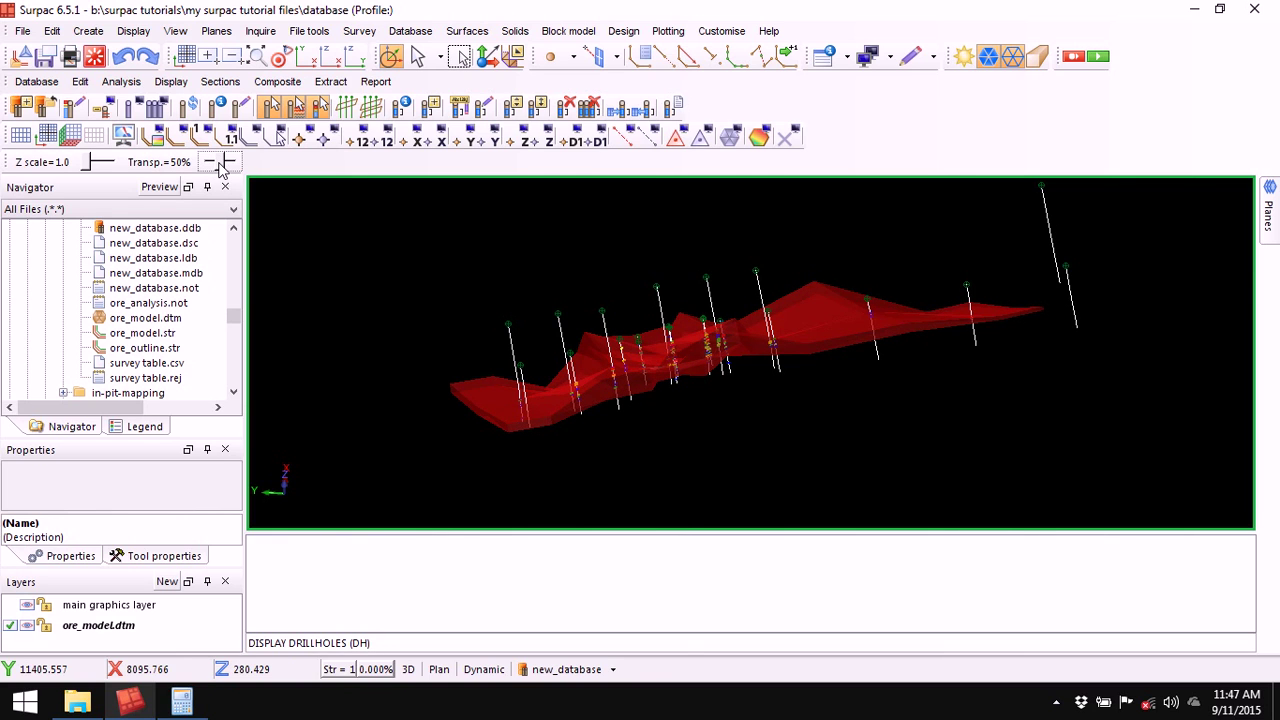
{"action": "scroll", "coordinate": [637, 366], "scroll_direction": "up", "scroll_amount": 6}
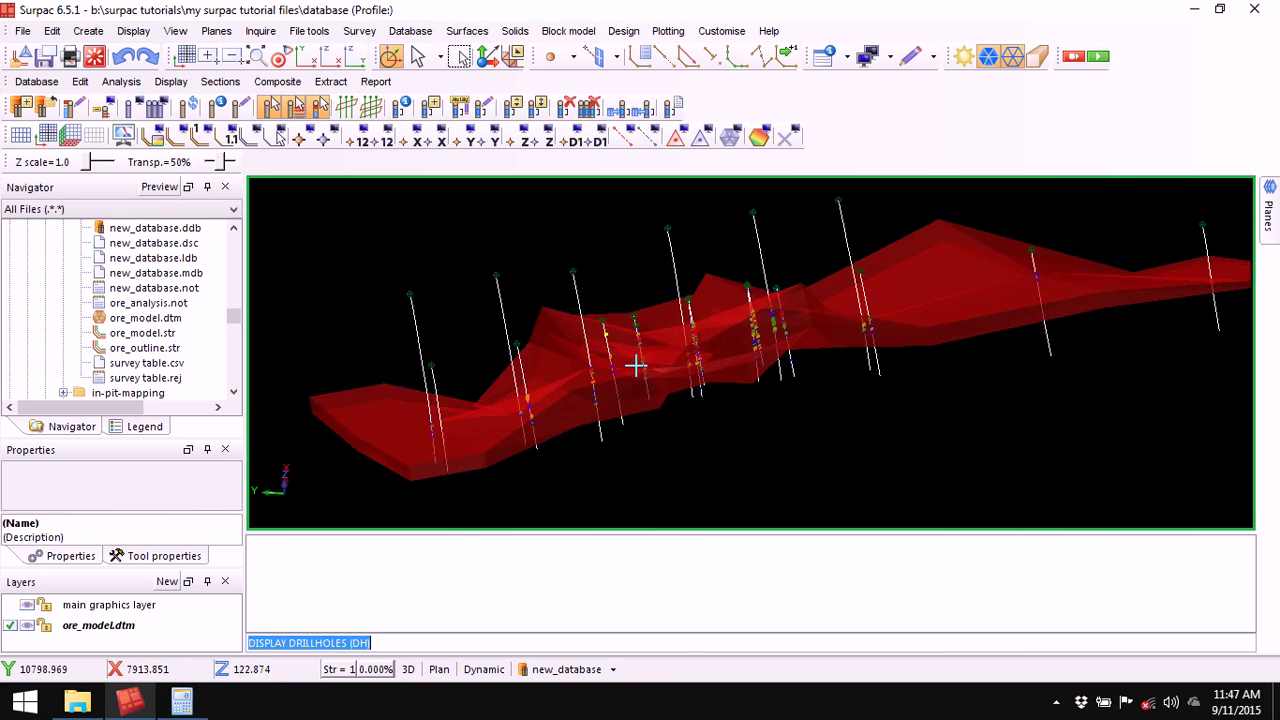
Set the ore solid's transparency to 0% and view the opaque solid with the drillholes.
{"action": "scroll", "coordinate": [635, 367], "scroll_direction": "down", "scroll_amount": 4}
{"action": "left_click_drag", "start_coordinate": [224, 162], "coordinate": [200, 164]}
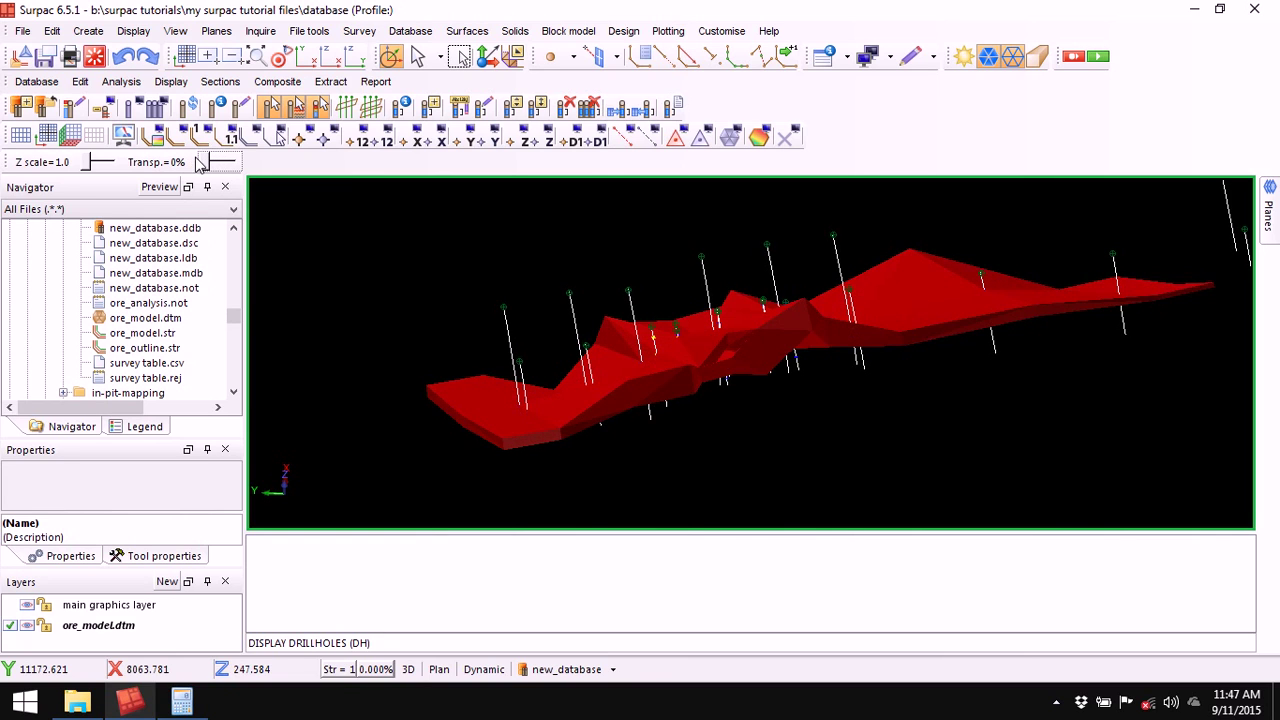
{"action": "left_click_drag", "start_coordinate": [558, 304], "coordinate": [687, 364]}
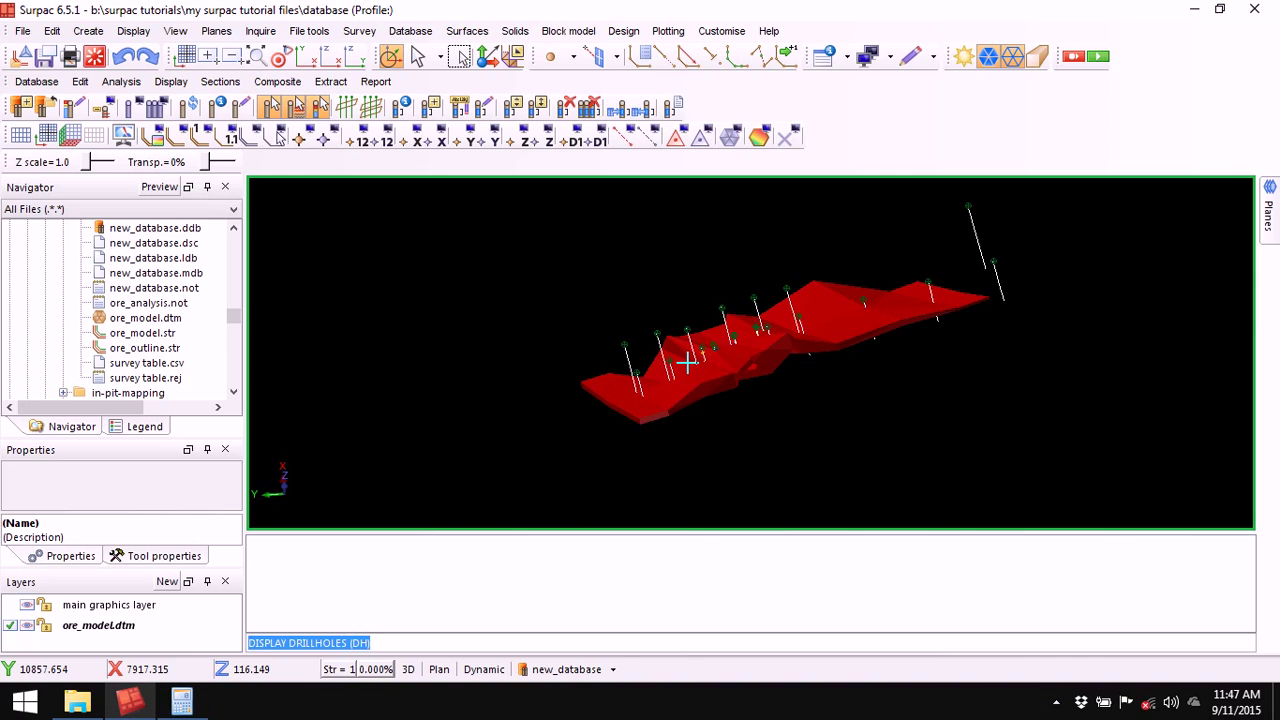